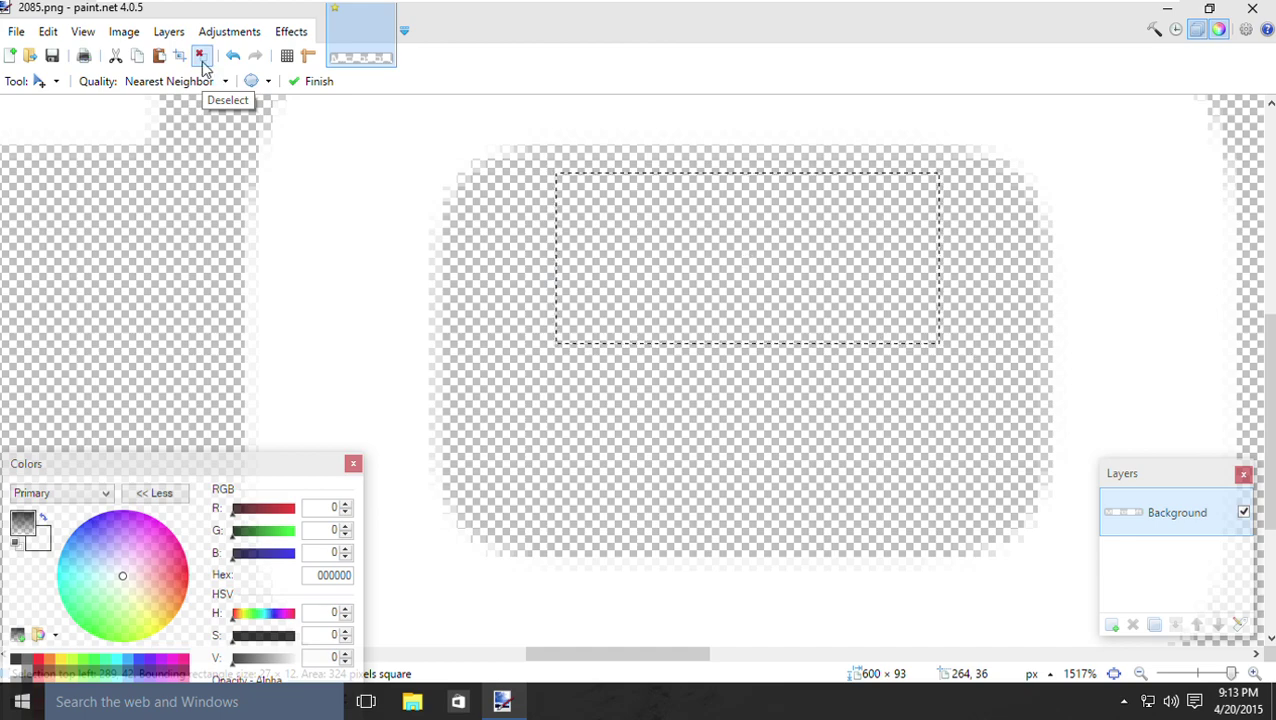
Collapse the Colors window to its compact form and move it clear of the logo artwork
{"action": "scroll", "coordinate": [552, 507], "scroll_direction": "down", "scroll_amount": 3}
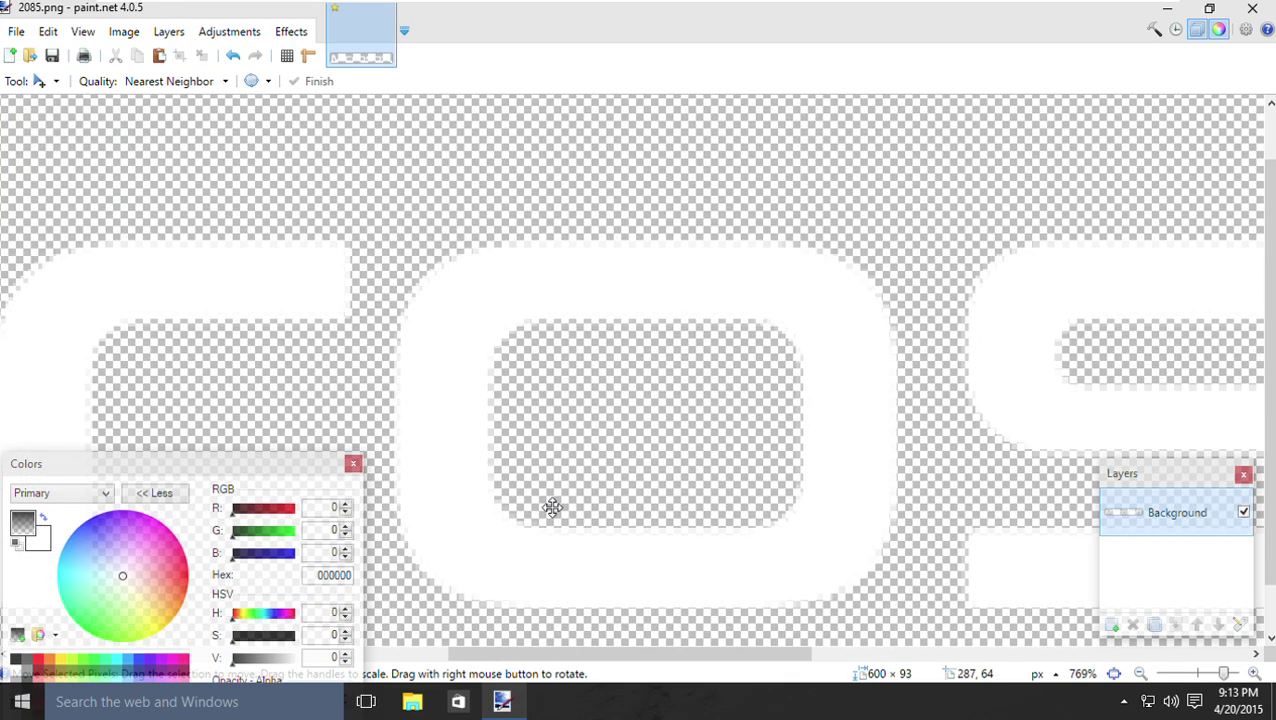
{"action": "scroll", "coordinate": [552, 507], "scroll_direction": "down", "scroll_amount": 1}
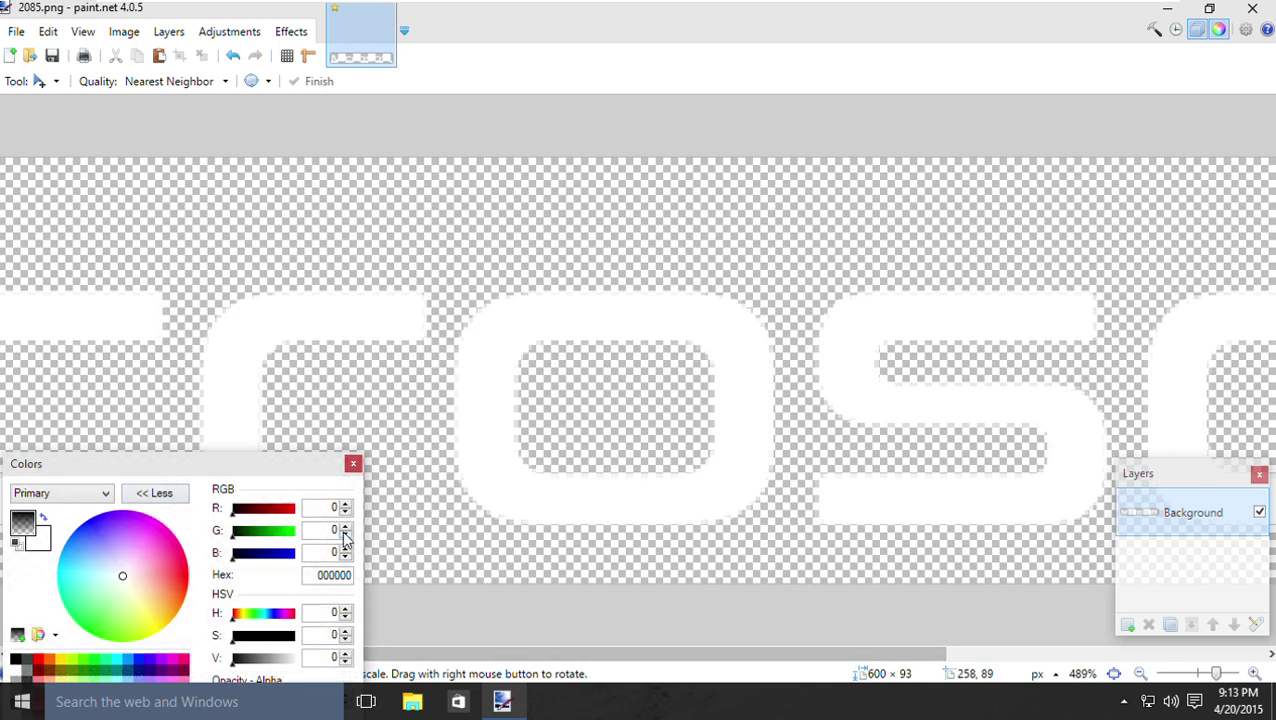
{"action": "left_click", "coordinate": [181, 495]}
{"action": "left_click_drag", "start_coordinate": [127, 476], "coordinate": [135, 664]}
{"action": "left_click_drag", "start_coordinate": [495, 653], "coordinate": [524, 575]}
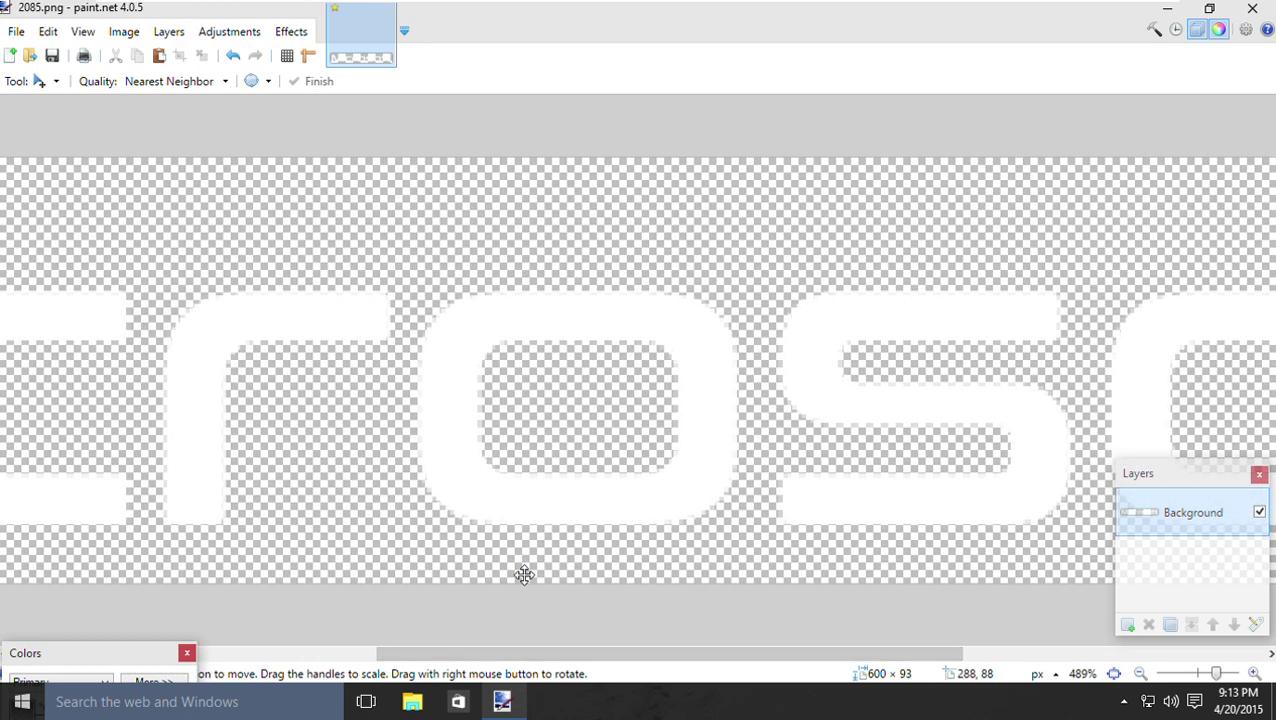
{"action": "scroll", "coordinate": [560, 604], "scroll_direction": "down", "scroll_amount": 2}
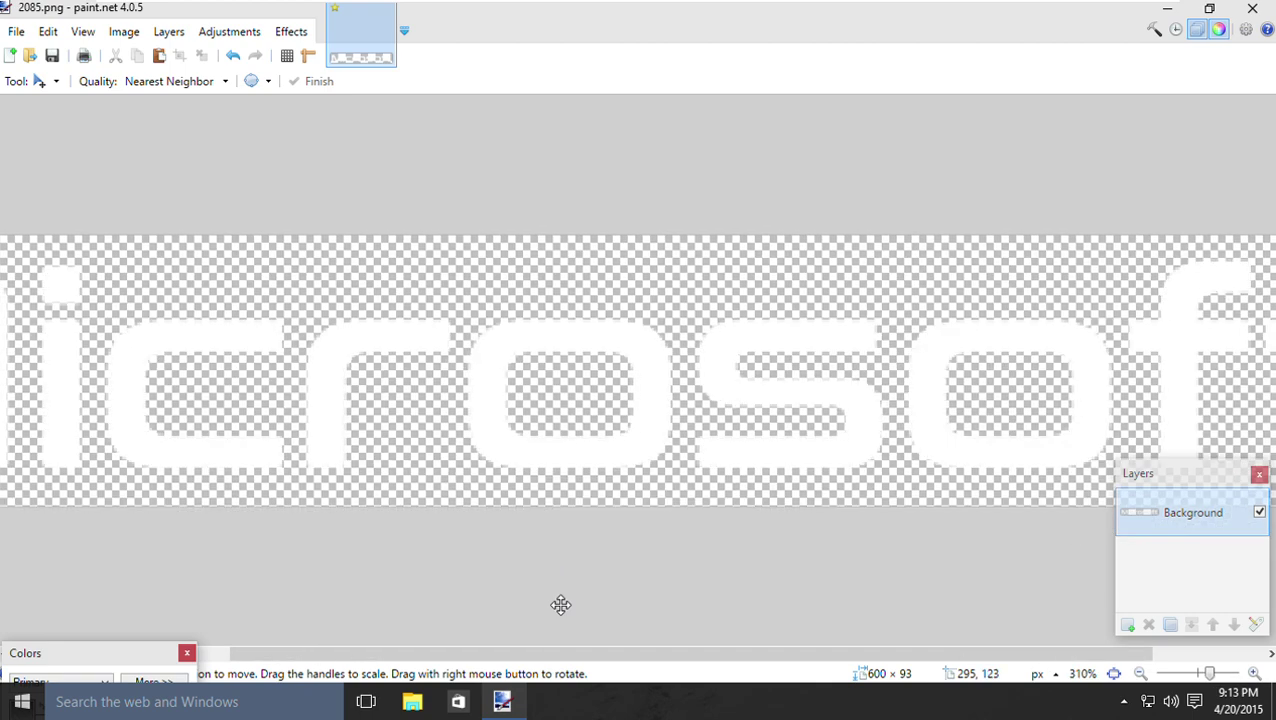
{"action": "scroll", "coordinate": [560, 604], "scroll_direction": "down", "scroll_amount": 5}
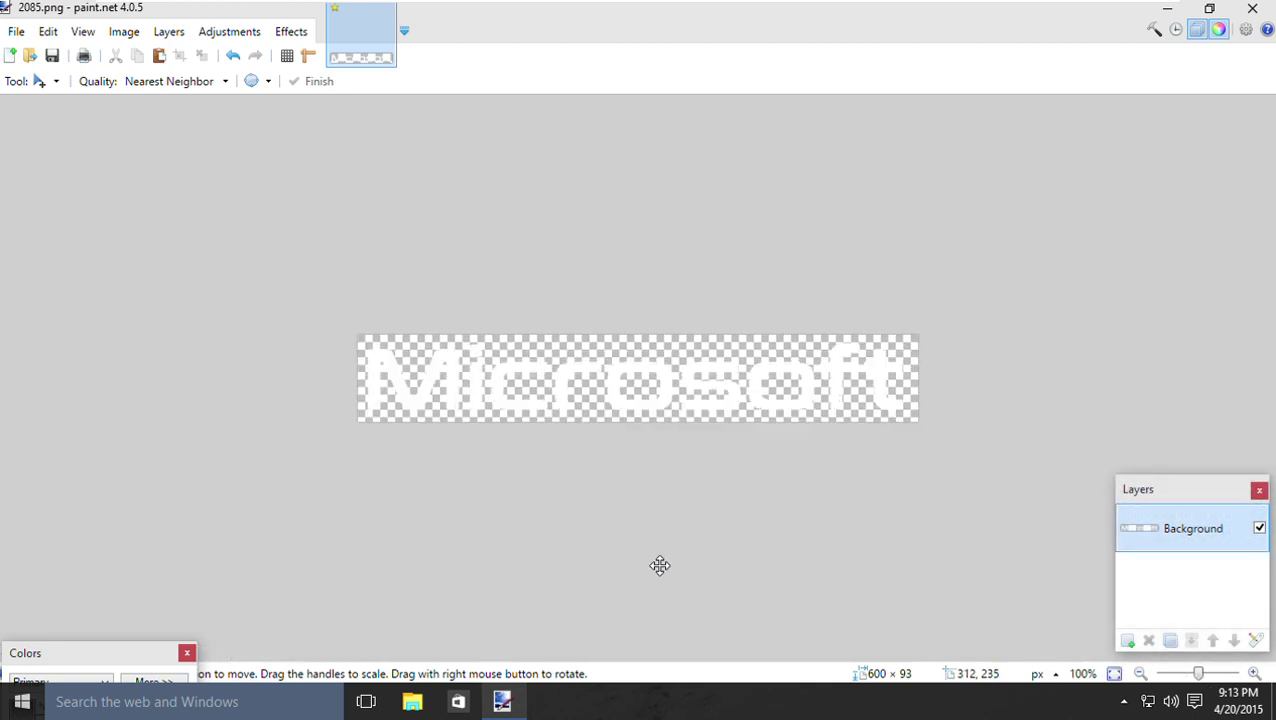
{"action": "scroll", "coordinate": [735, 578], "scroll_direction": "up", "scroll_amount": 3}
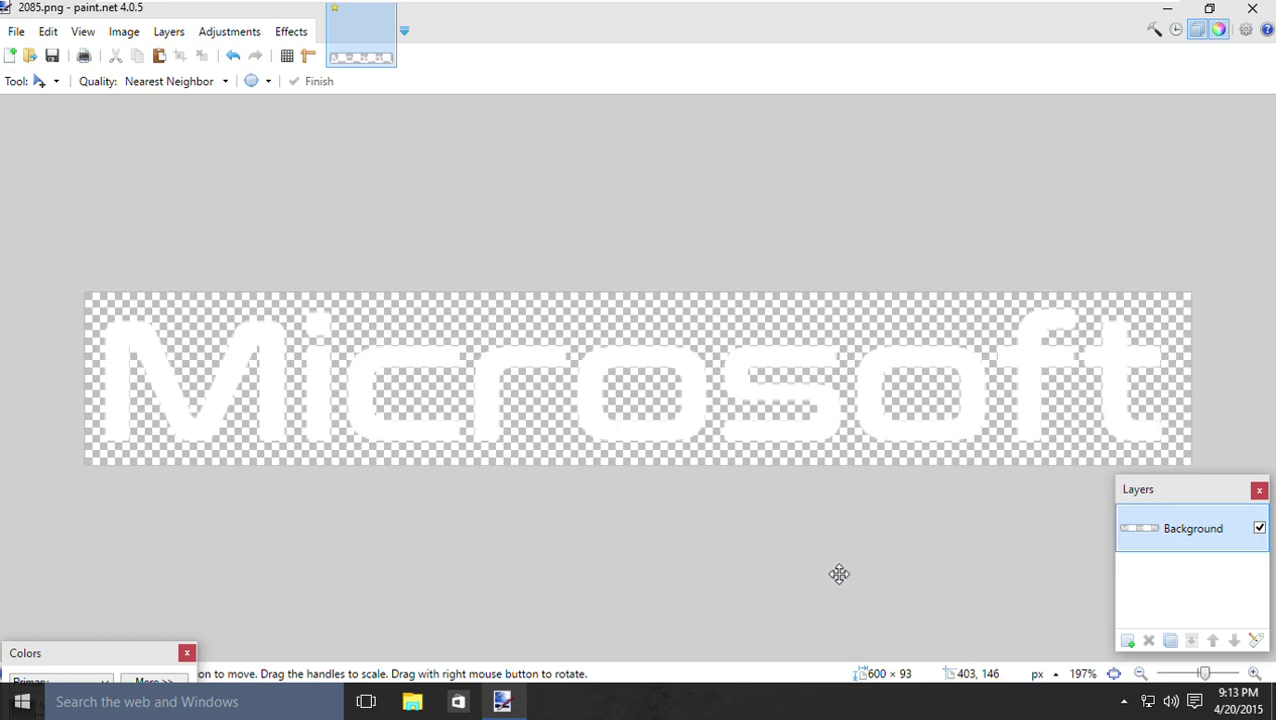
{"action": "scroll", "coordinate": [839, 574], "scroll_direction": "down", "scroll_amount": 1}
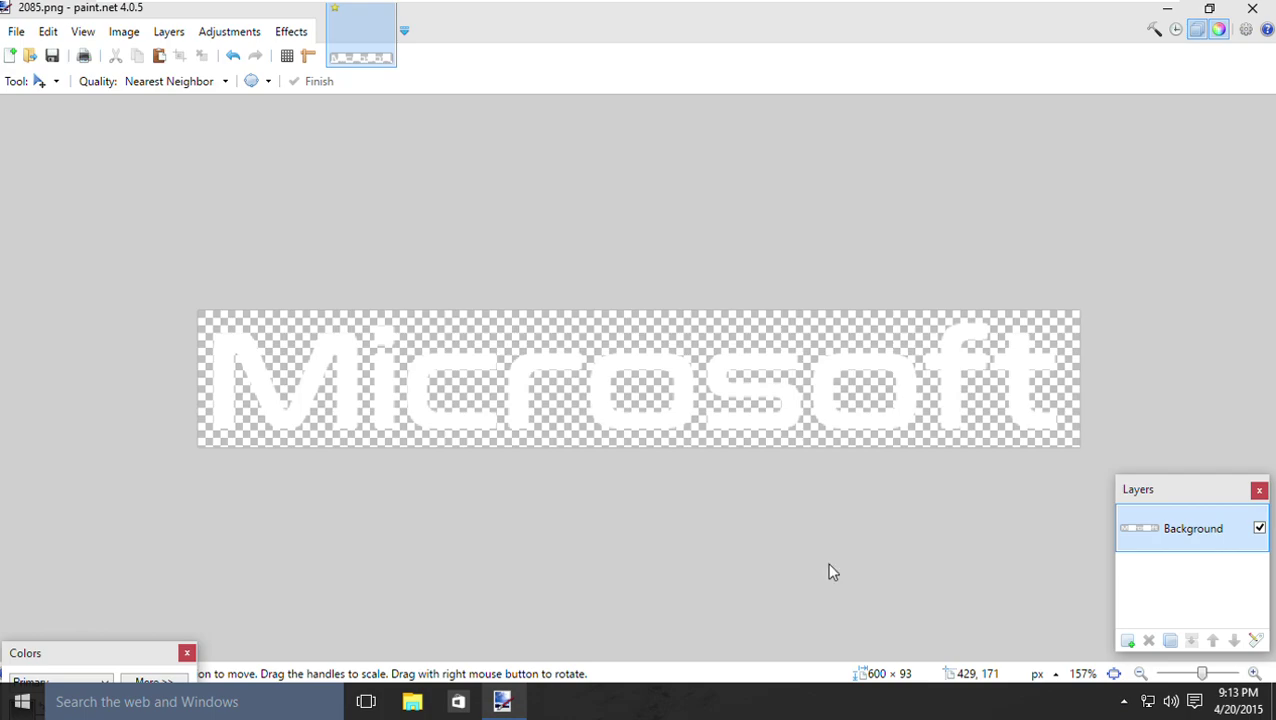
{"action": "key", "text": "ctrl+shift+s"}
{"action": "left_click", "coordinate": [420, 274]}
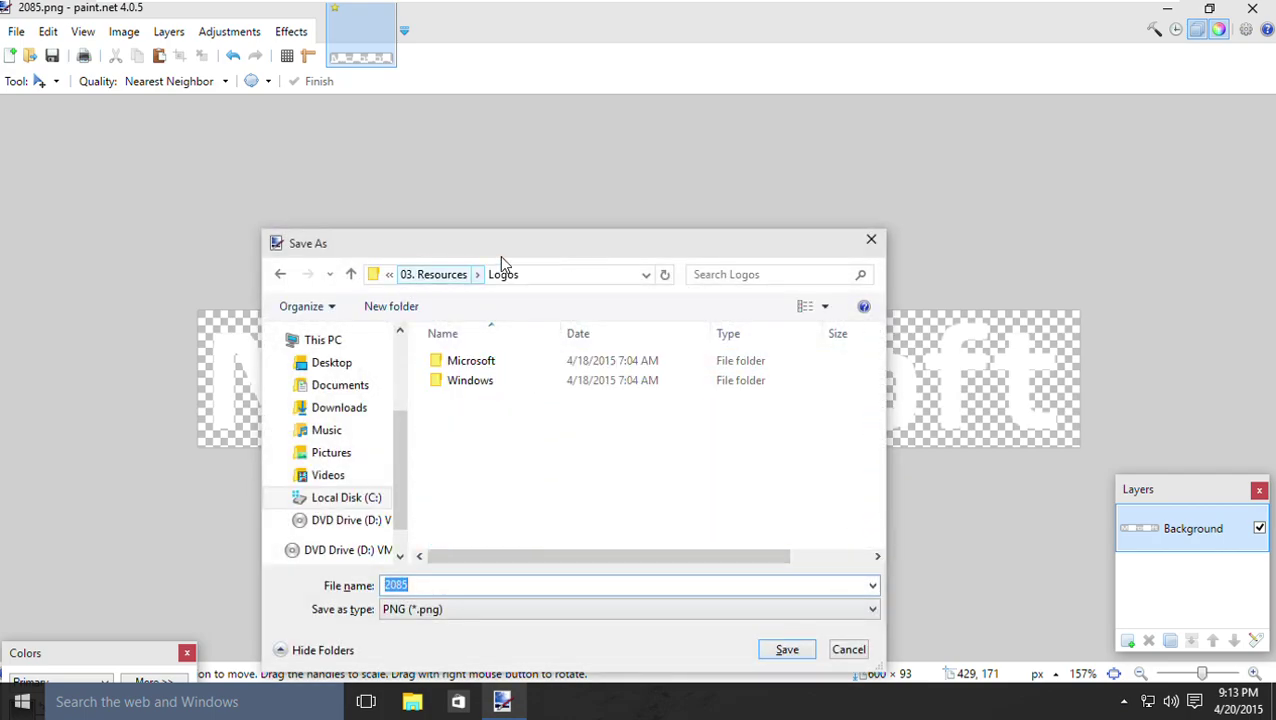
{"action": "left_click_drag", "start_coordinate": [499, 258], "coordinate": [503, 159]}
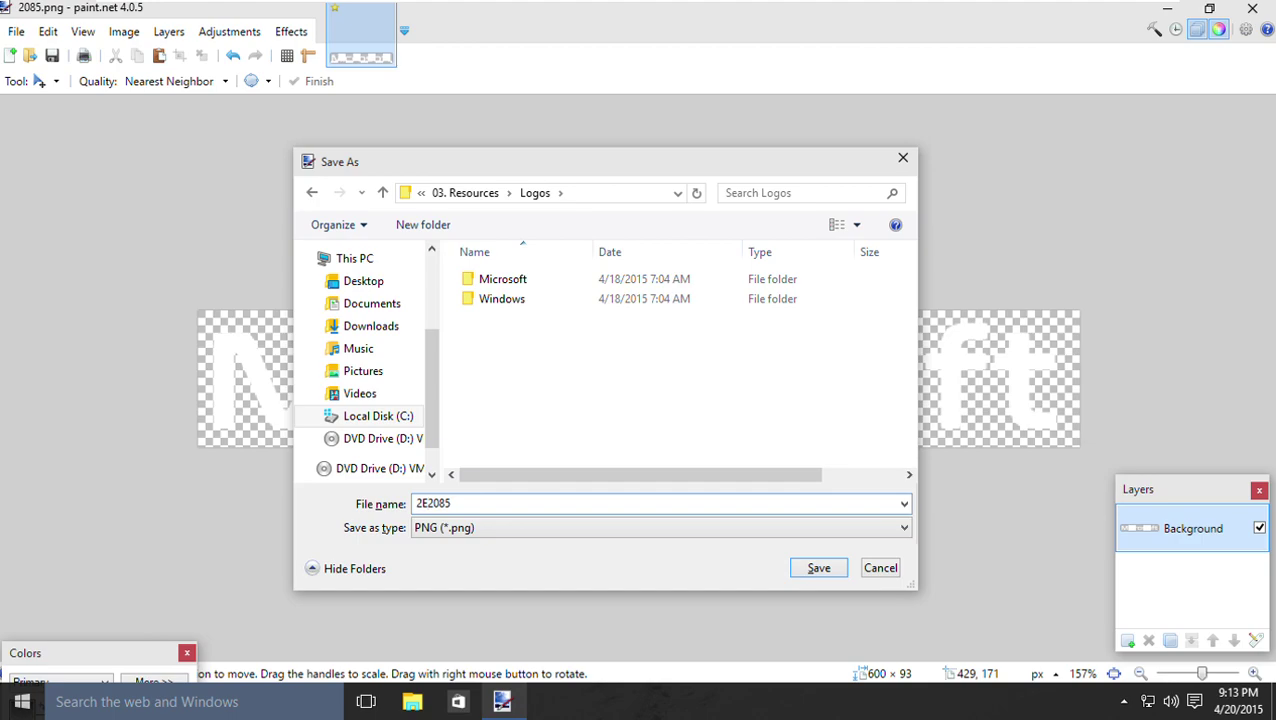
{"action": "left_click_drag", "start_coordinate": [572, 176], "coordinate": [601, 627]}
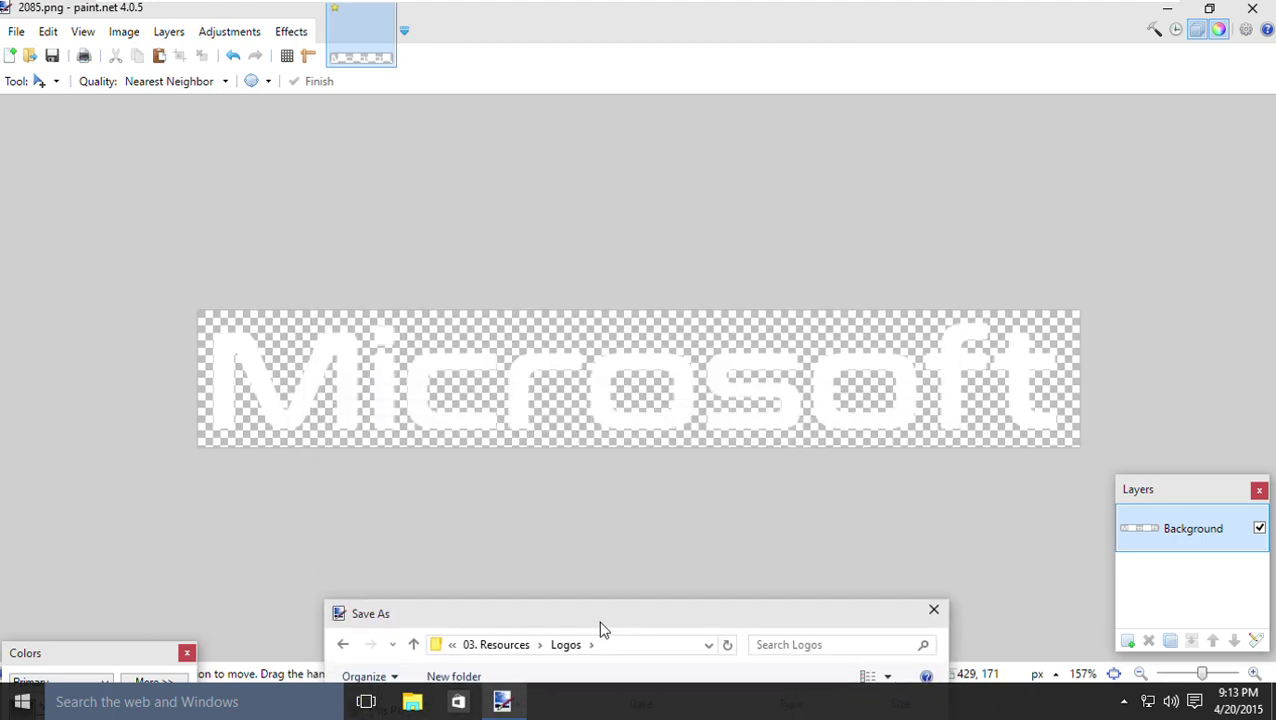
{"action": "key", "text": "Escape"}
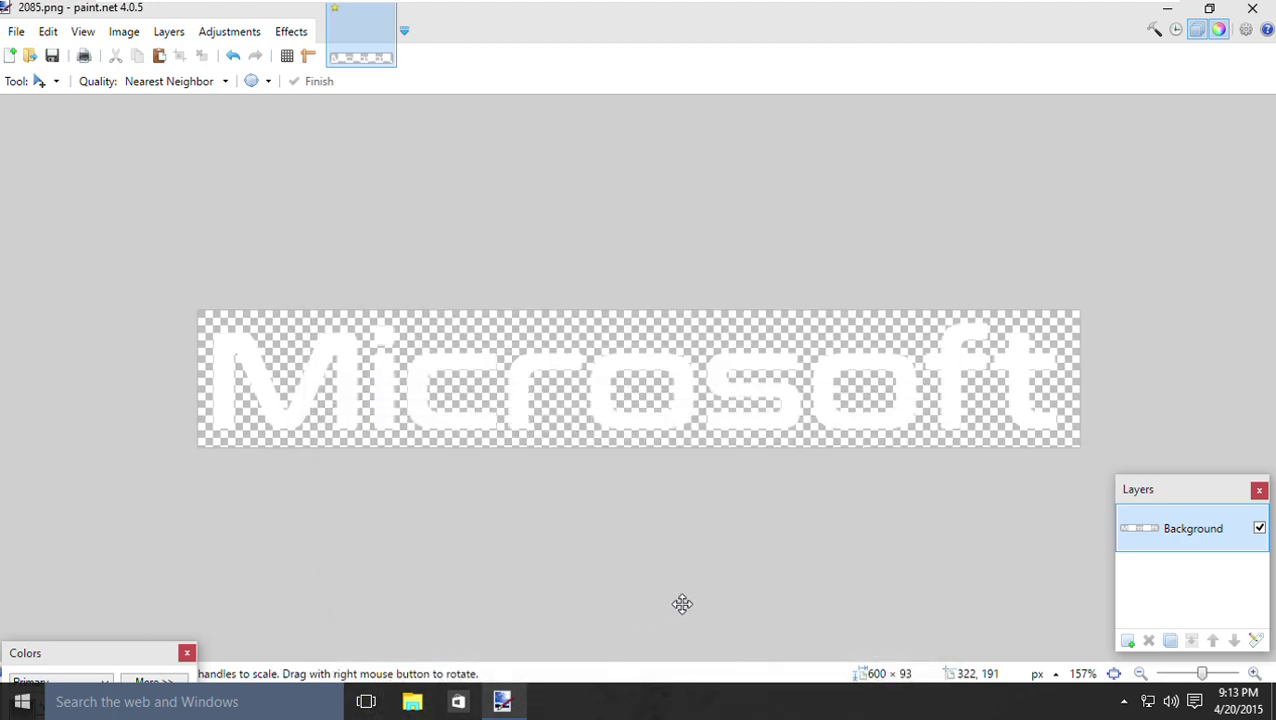
Close the 2085.png image and discard its unsaved changes
{"action": "key", "text": "ctrl+w"}
{"action": "key", "text": "Tab"}
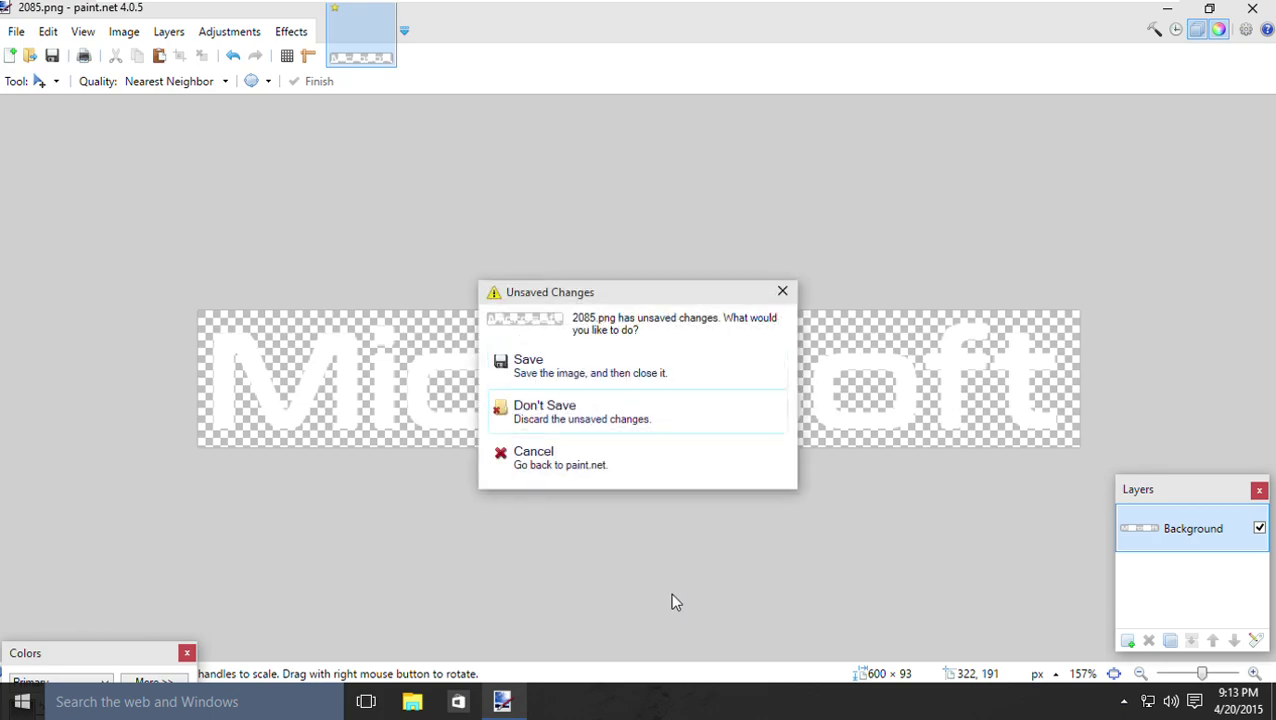
{"action": "key", "text": "Return"}
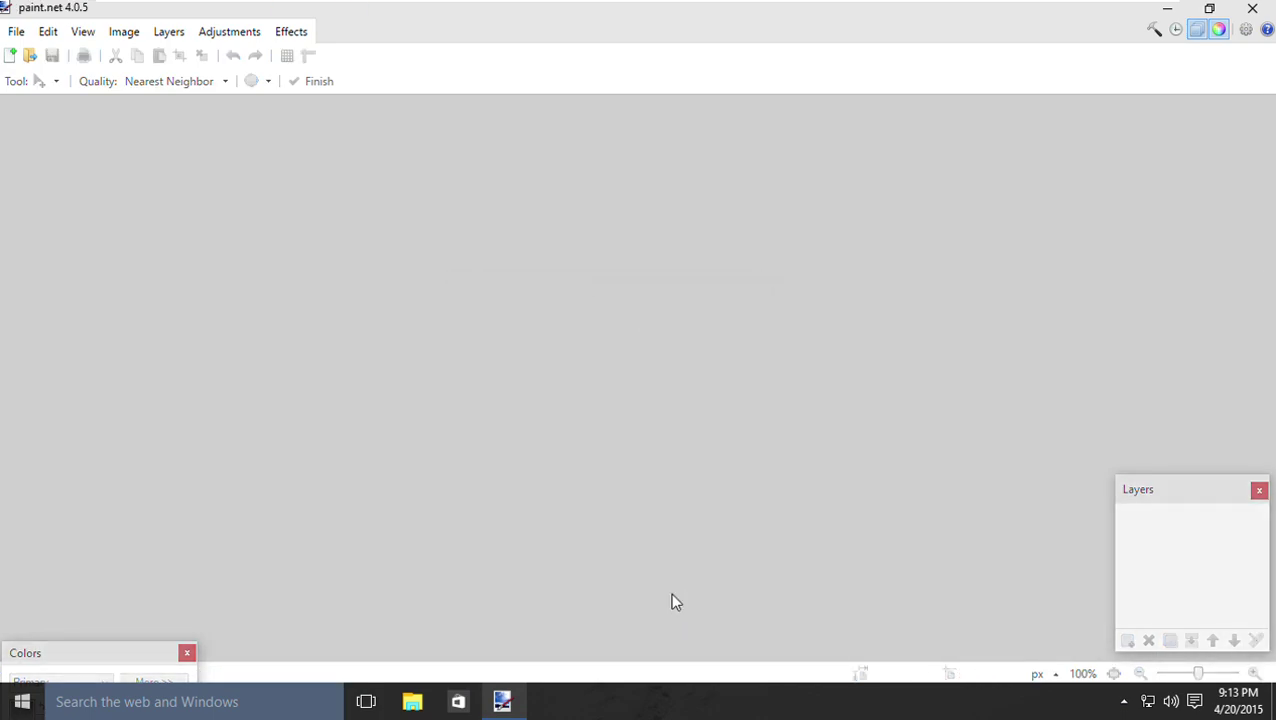
Clear the list of recently opened images and confirm the removal
{"action": "left_click", "coordinate": [15, 31]}
{"action": "mouse_move", "coordinate": [85, 96]}
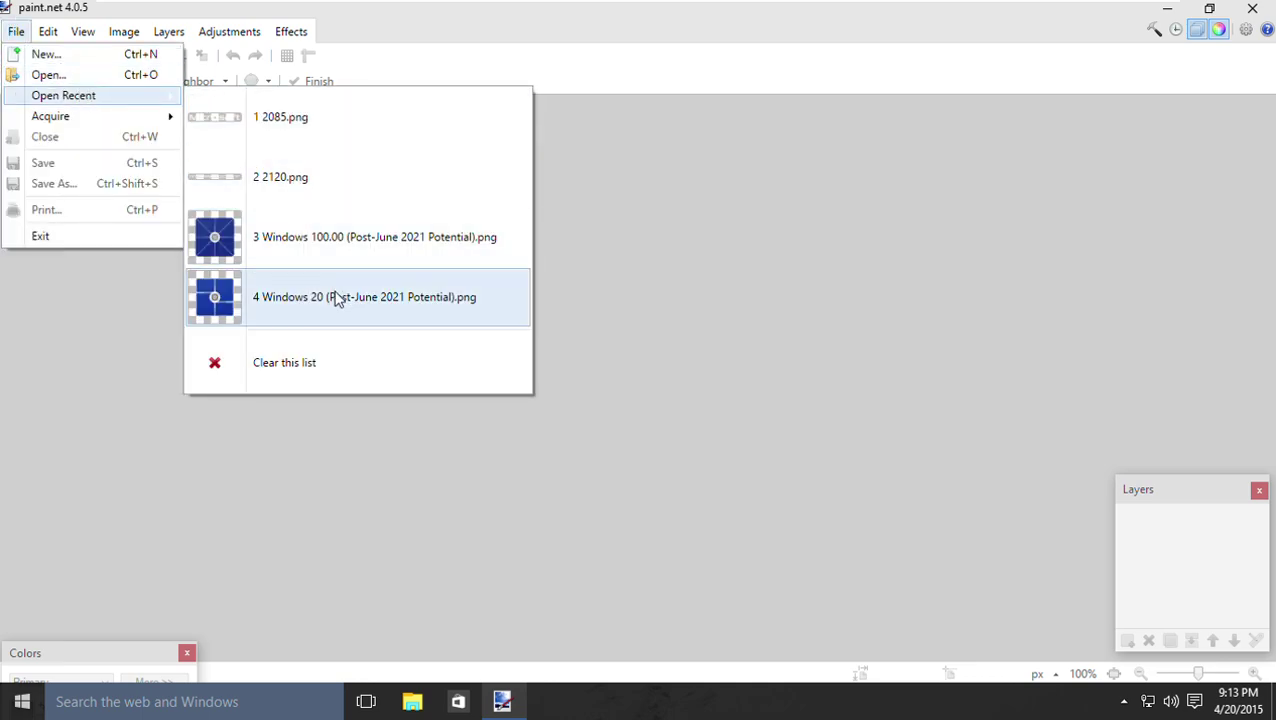
{"action": "left_click", "coordinate": [344, 362]}
{"action": "key", "text": "Return"}
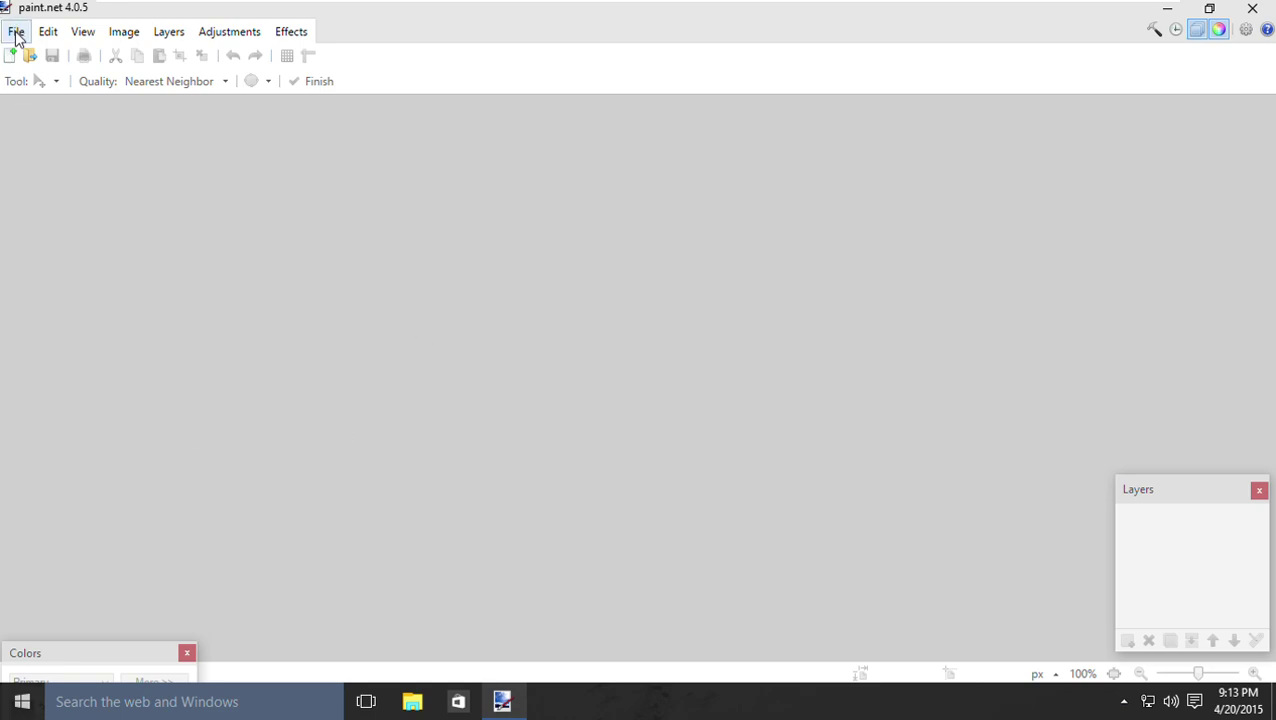
Switch to File Explorer and browse to Pictures > Update Silvertronic Kit 1.5 > 03. Resources > Logos, keeping the paint.net canvas partly uncovered
{"action": "left_click", "coordinate": [412, 703]}
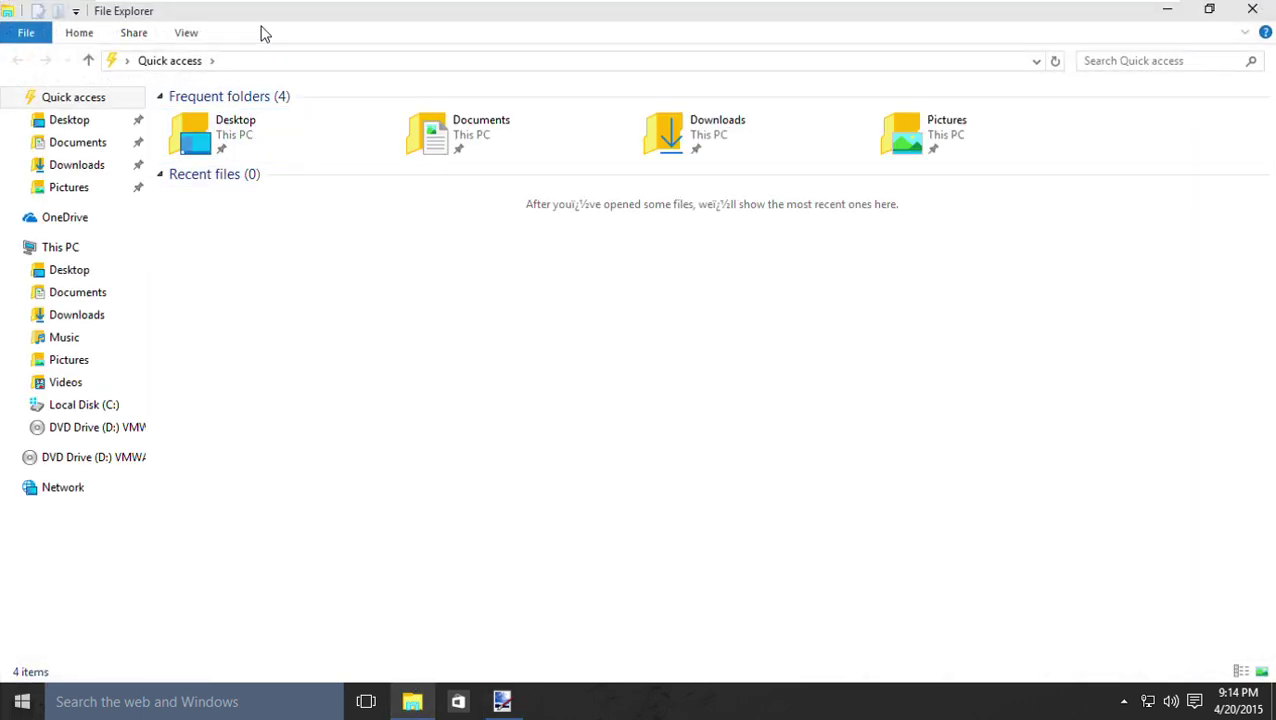
{"action": "mouse_move", "coordinate": [256, 15]}
{"action": "left_mouse_down"}
{"action": "mouse_move", "coordinate": [513, 357]}
{"action": "mouse_move", "coordinate": [577, 340]}
{"action": "left_mouse_up"}
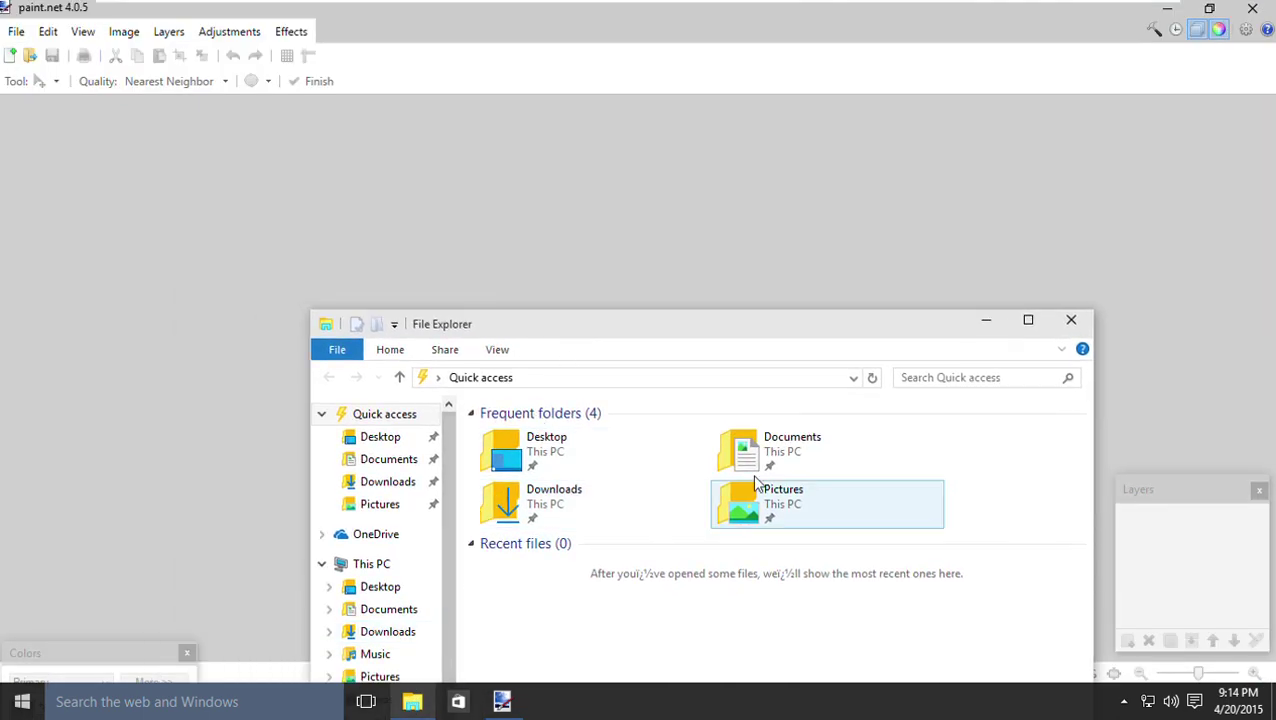
{"action": "double_click", "coordinate": [771, 520]}
{"action": "left_click", "coordinate": [570, 458]}
{"action": "double_click", "coordinate": [568, 455]}
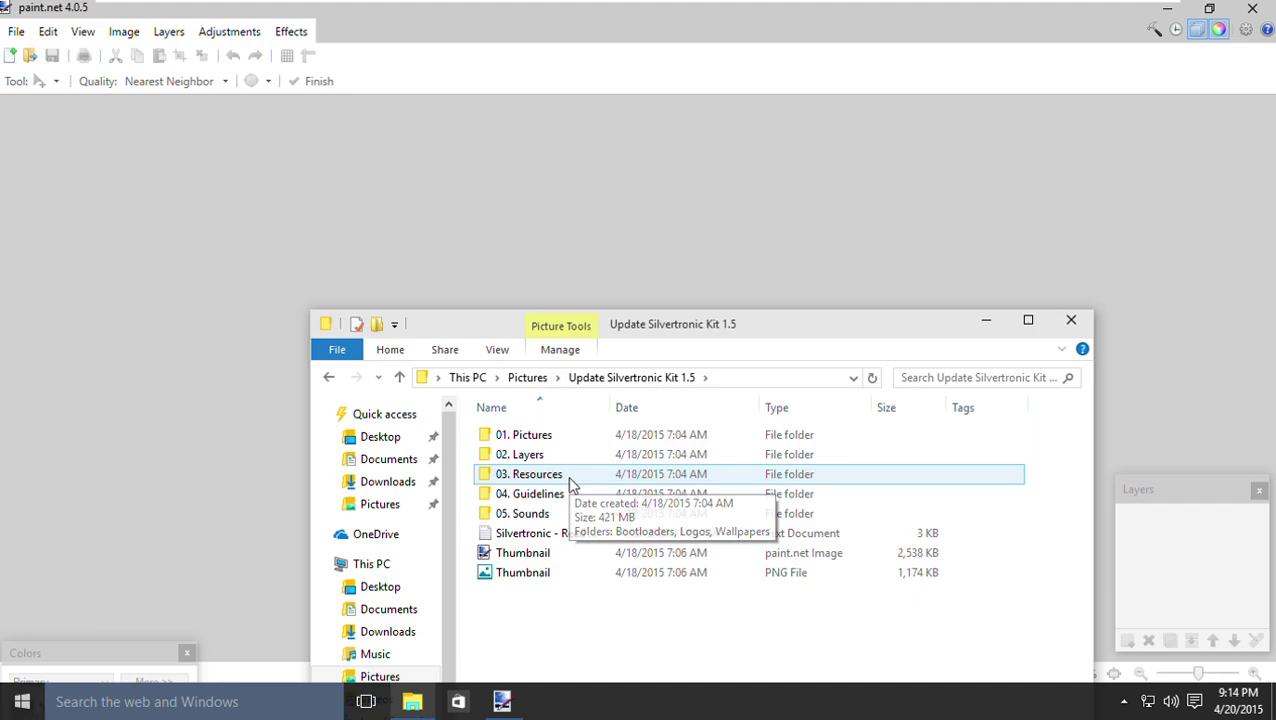
{"action": "left_click", "coordinate": [562, 478]}
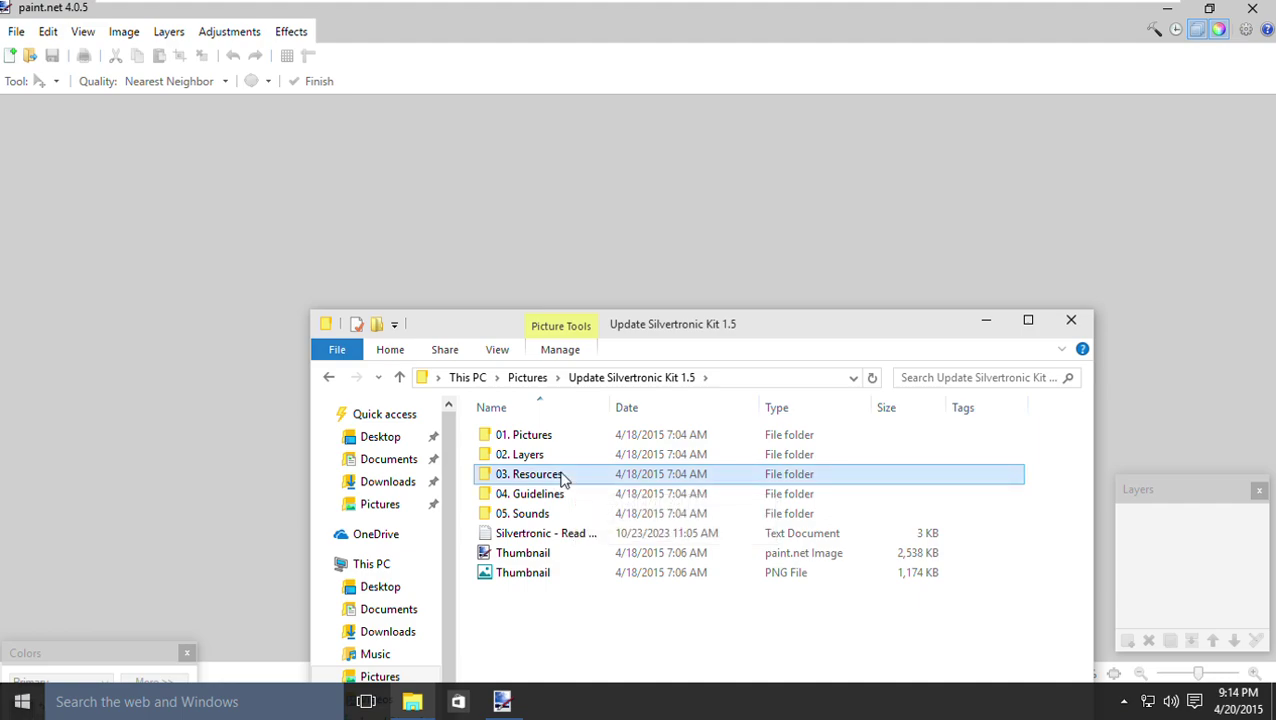
{"action": "double_click", "coordinate": [565, 478]}
{"action": "double_click", "coordinate": [538, 458]}
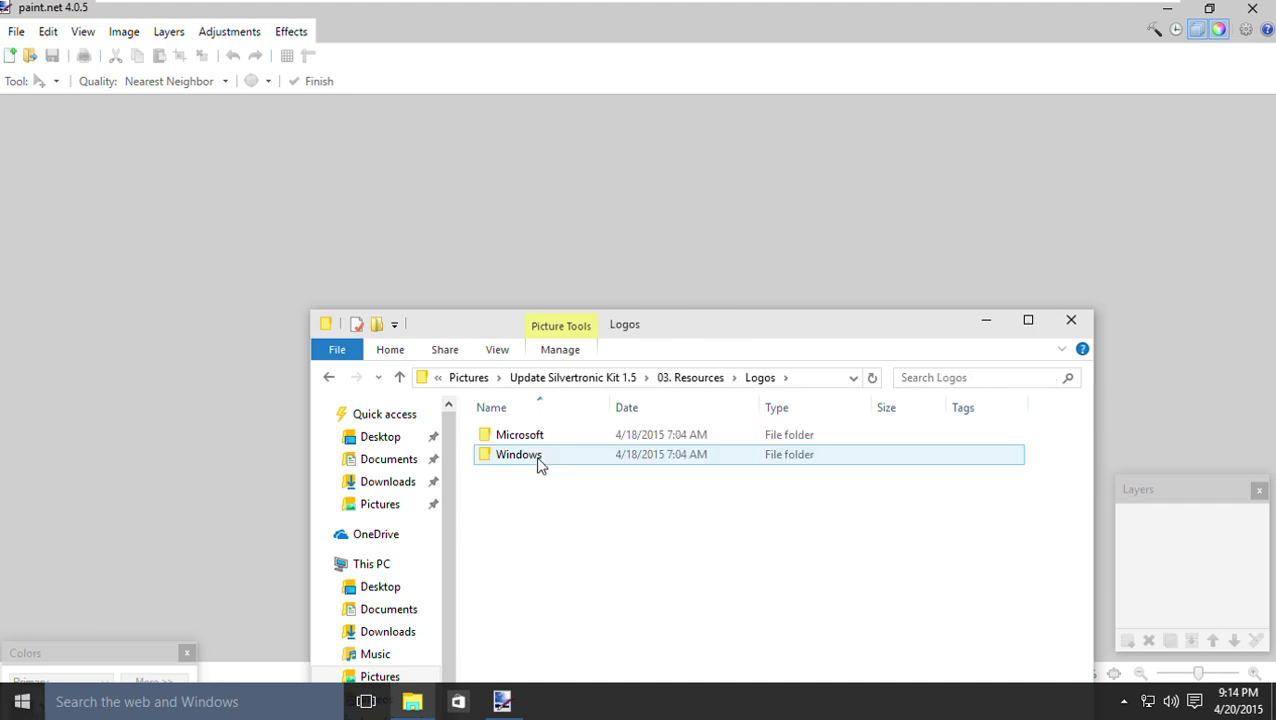
Open the Cycles folder under Microsoft > 04. Eras
{"action": "left_click", "coordinate": [520, 437]}
{"action": "double_click", "coordinate": [520, 437]}
{"action": "left_click", "coordinate": [552, 495]}
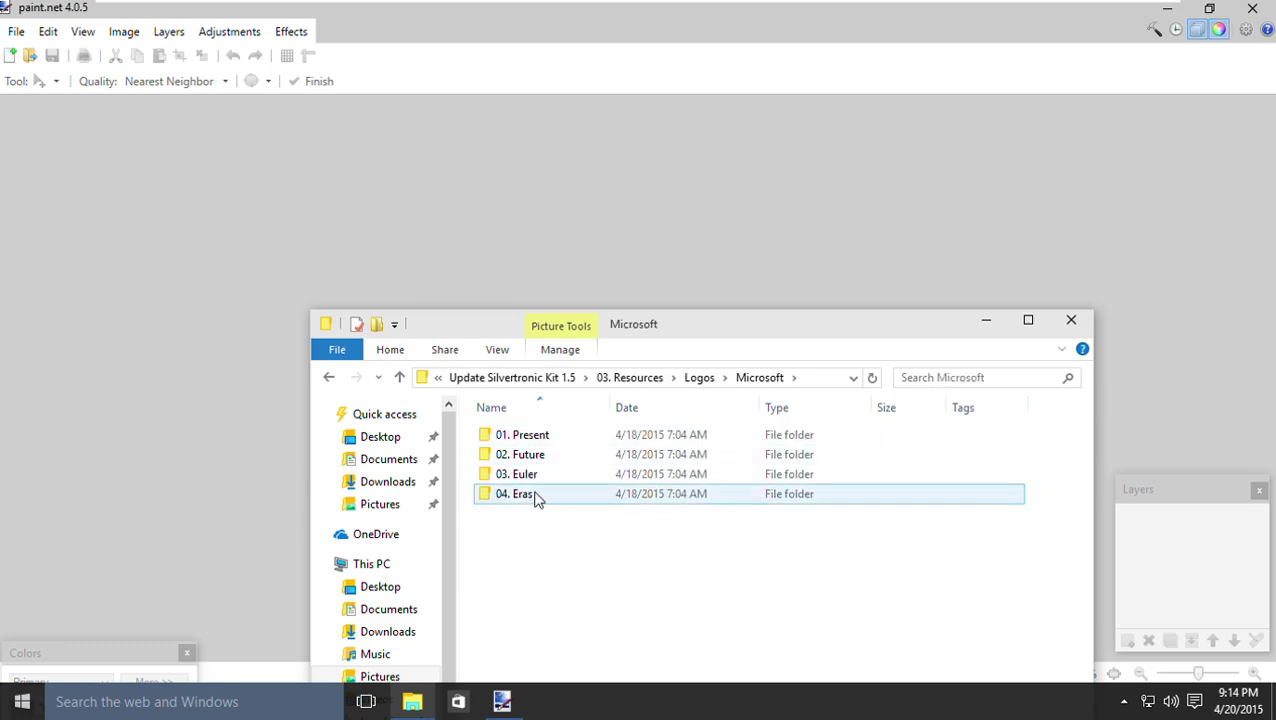
{"action": "double_click", "coordinate": [535, 495]}
{"action": "double_click", "coordinate": [514, 436]}
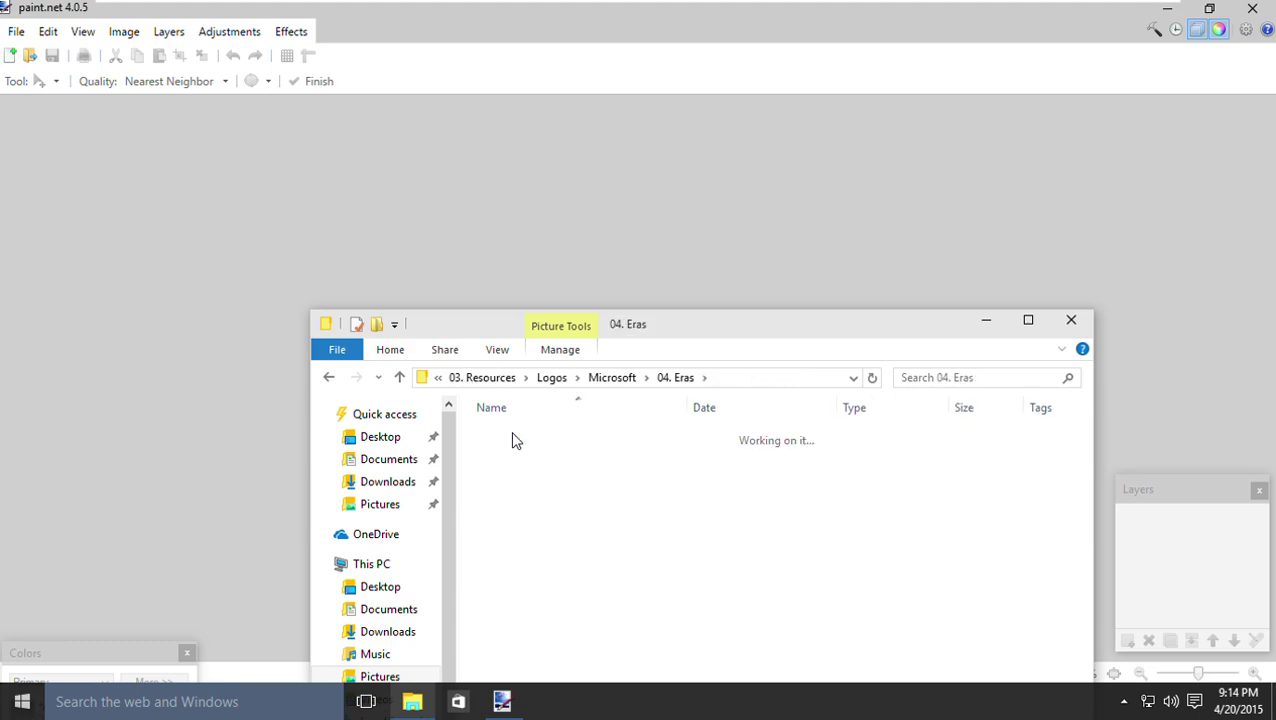
Look through the Microsoft era logos in the Cycles folder and select the 2E2042 file
{"action": "left_click_drag", "start_coordinate": [742, 331], "coordinate": [748, 204]}
{"action": "scroll", "coordinate": [677, 594], "scroll_direction": "down", "scroll_amount": 6}
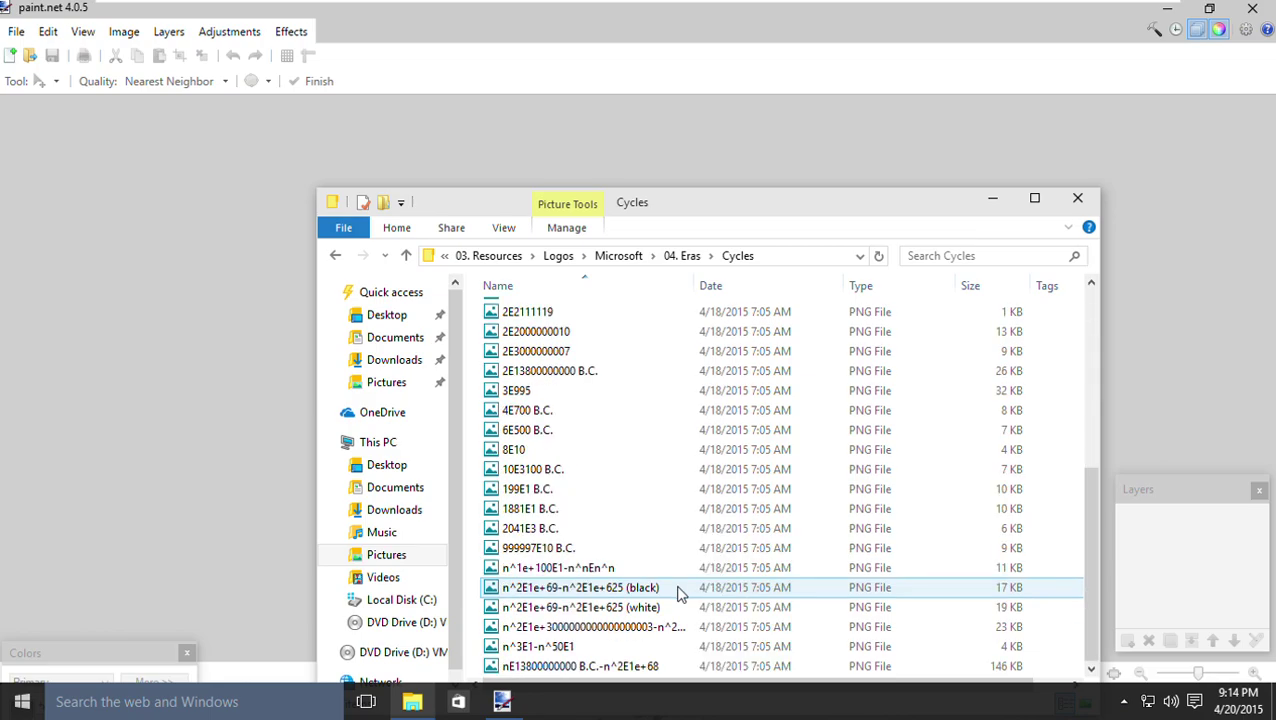
{"action": "scroll", "coordinate": [677, 594], "scroll_direction": "up", "scroll_amount": 6}
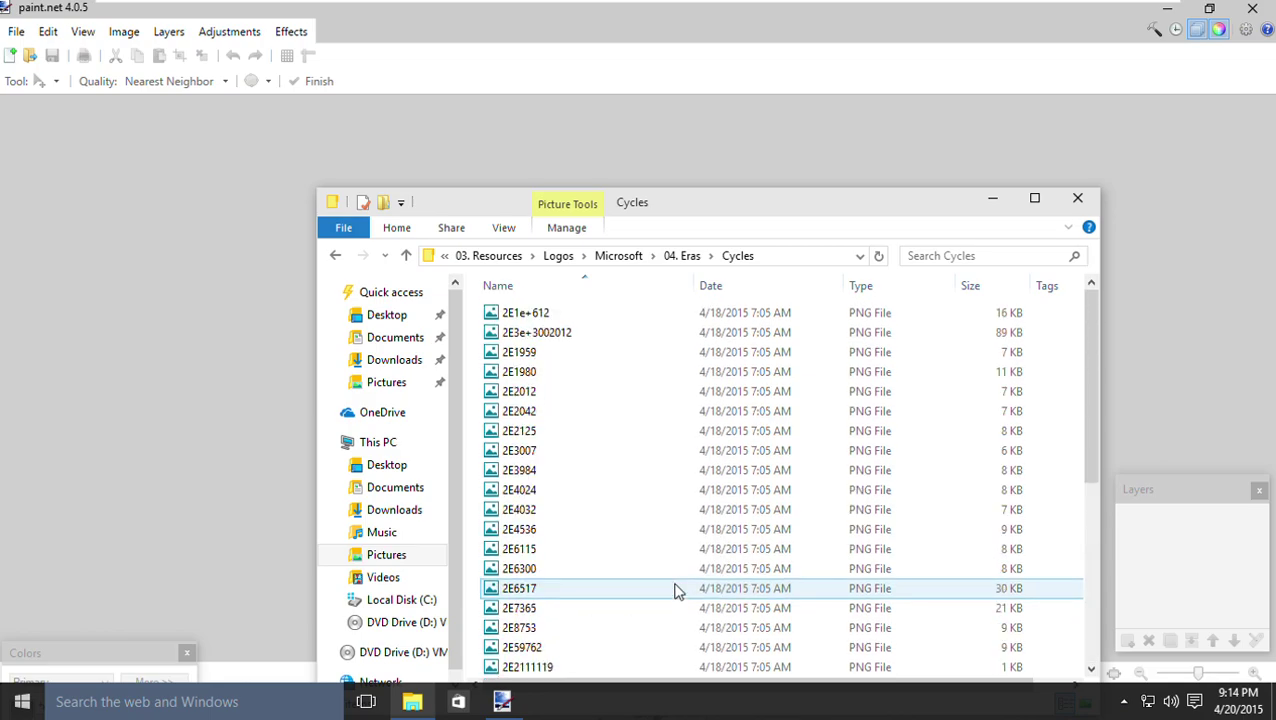
{"action": "left_click_drag", "start_coordinate": [750, 217], "coordinate": [751, 335]}
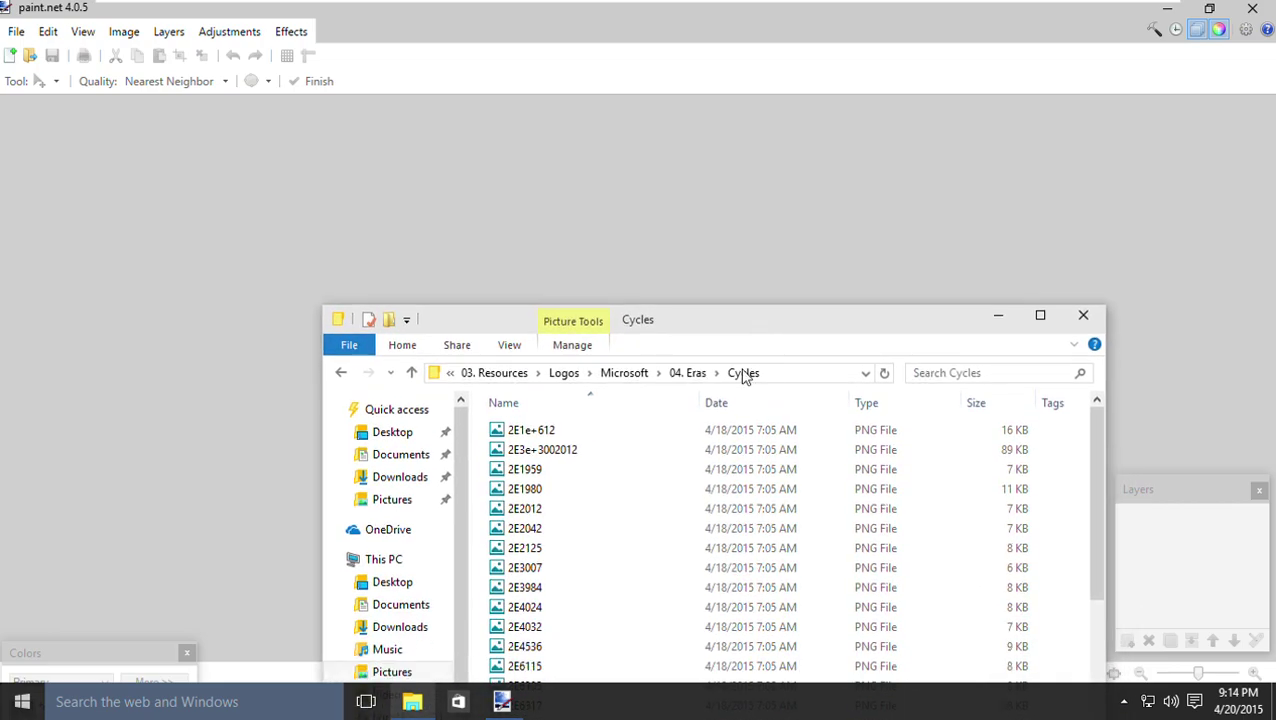
{"action": "scroll", "coordinate": [638, 630], "scroll_direction": "down", "scroll_amount": 6}
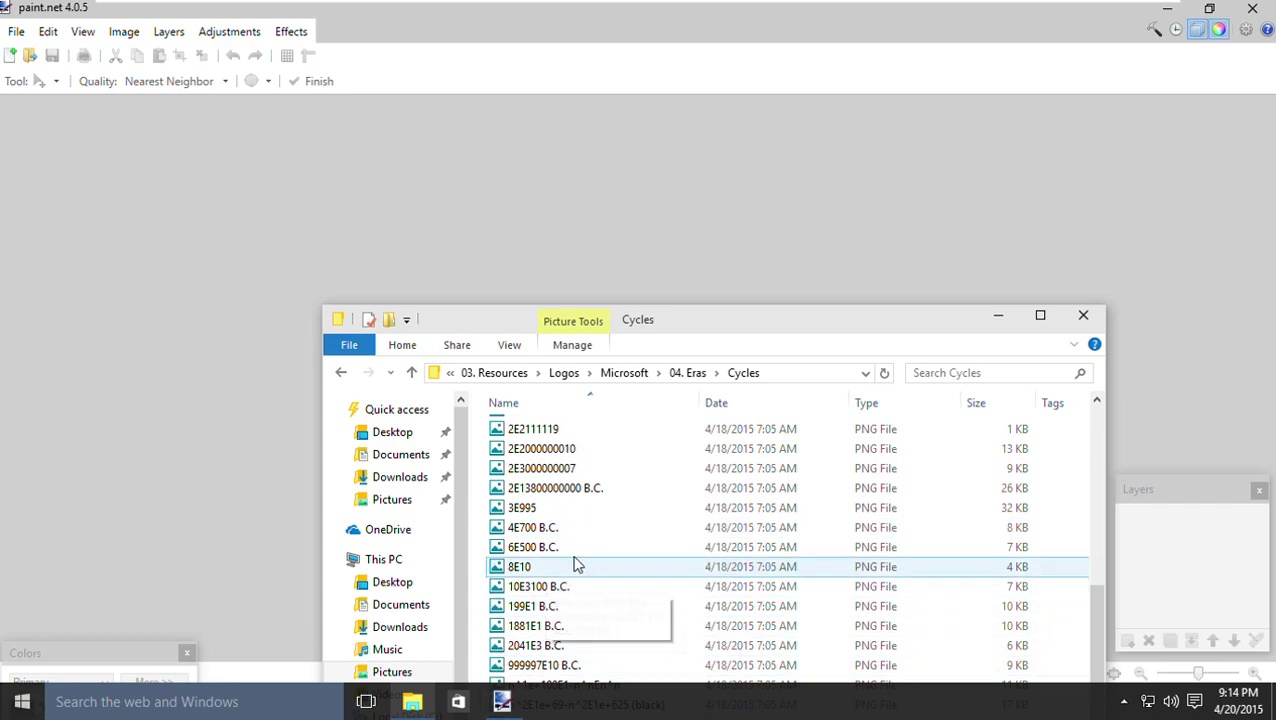
{"action": "scroll", "coordinate": [580, 570], "scroll_direction": "up", "scroll_amount": 1}
{"action": "scroll", "coordinate": [580, 570], "scroll_direction": "up", "scroll_amount": 5}
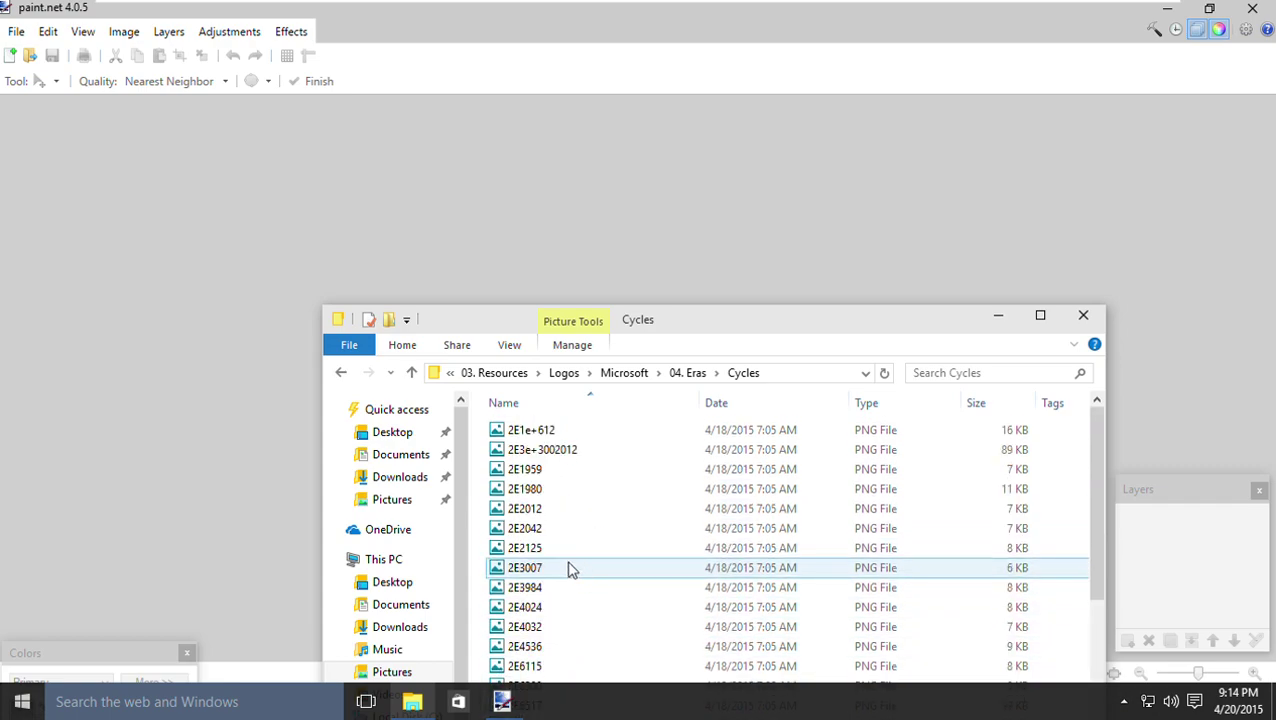
{"action": "mouse_move", "coordinate": [530, 533]}
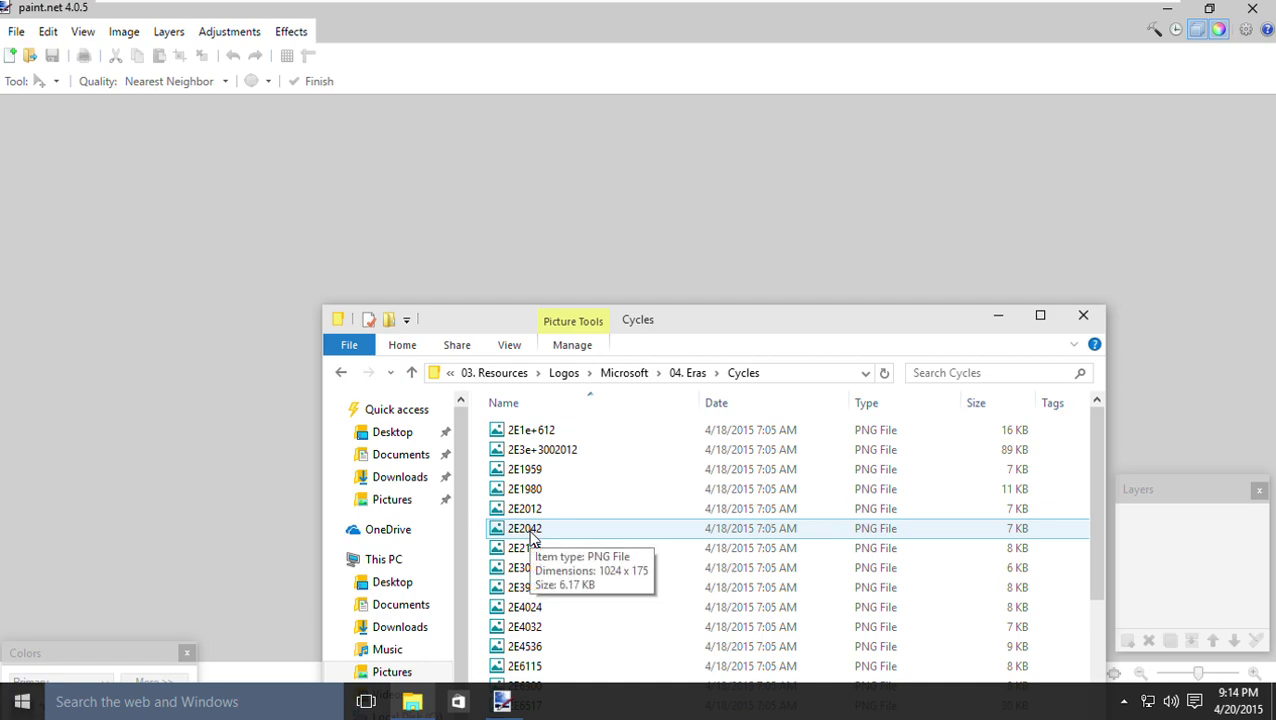
{"action": "left_click_drag", "start_coordinate": [530, 538], "coordinate": [570, 530]}
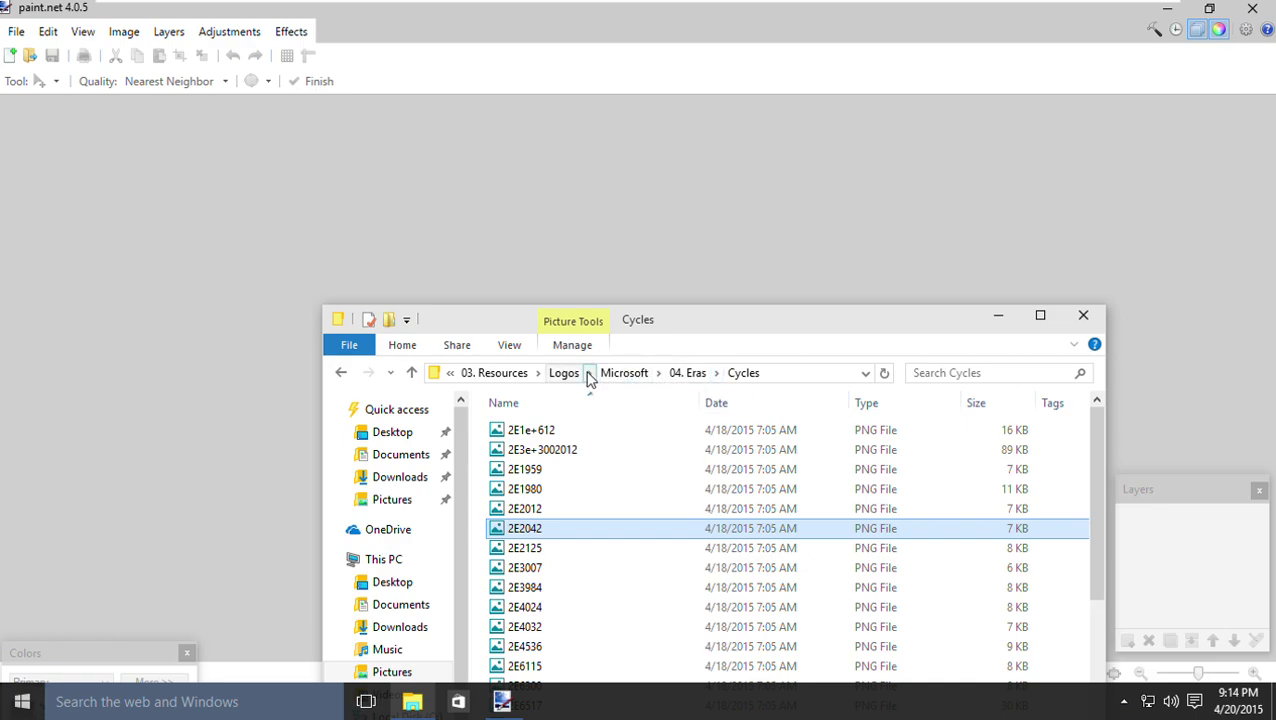
Return to the Logos folder and browse to Windows > 05. Eras > Cycles
{"action": "left_click", "coordinate": [565, 373]}
{"action": "double_click", "coordinate": [568, 450]}
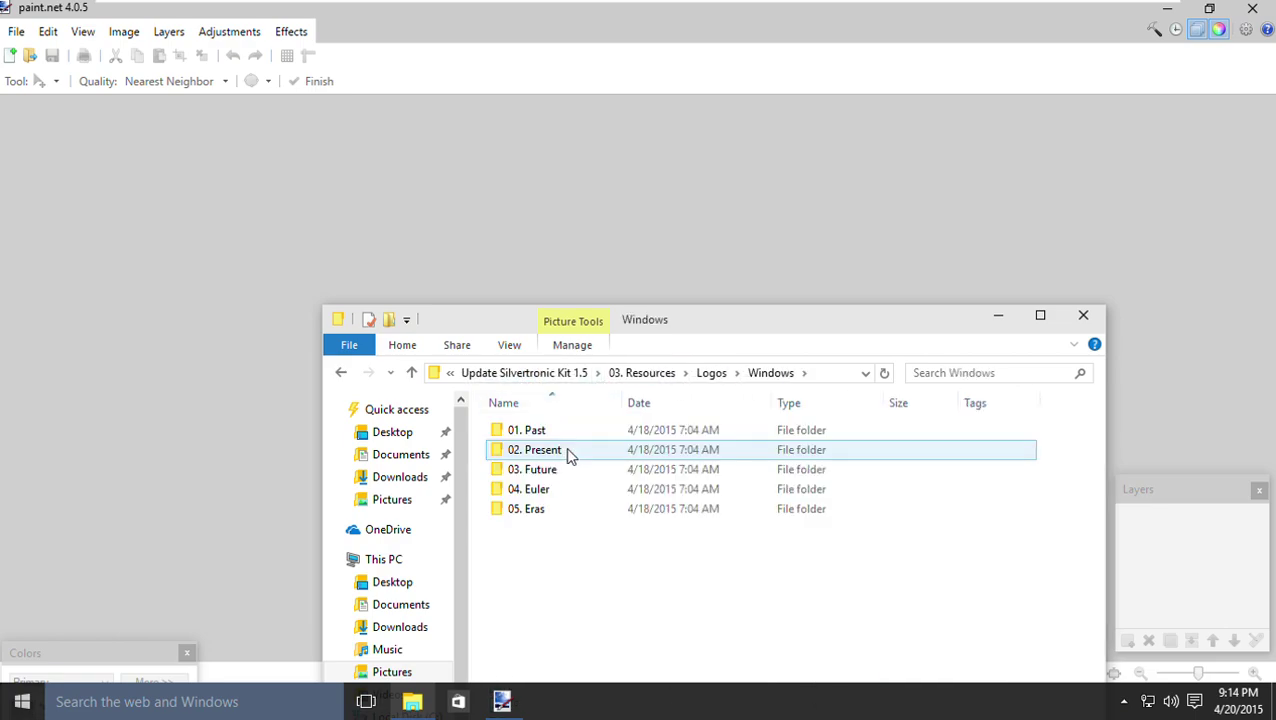
{"action": "left_click", "coordinate": [578, 510]}
{"action": "double_click", "coordinate": [578, 515]}
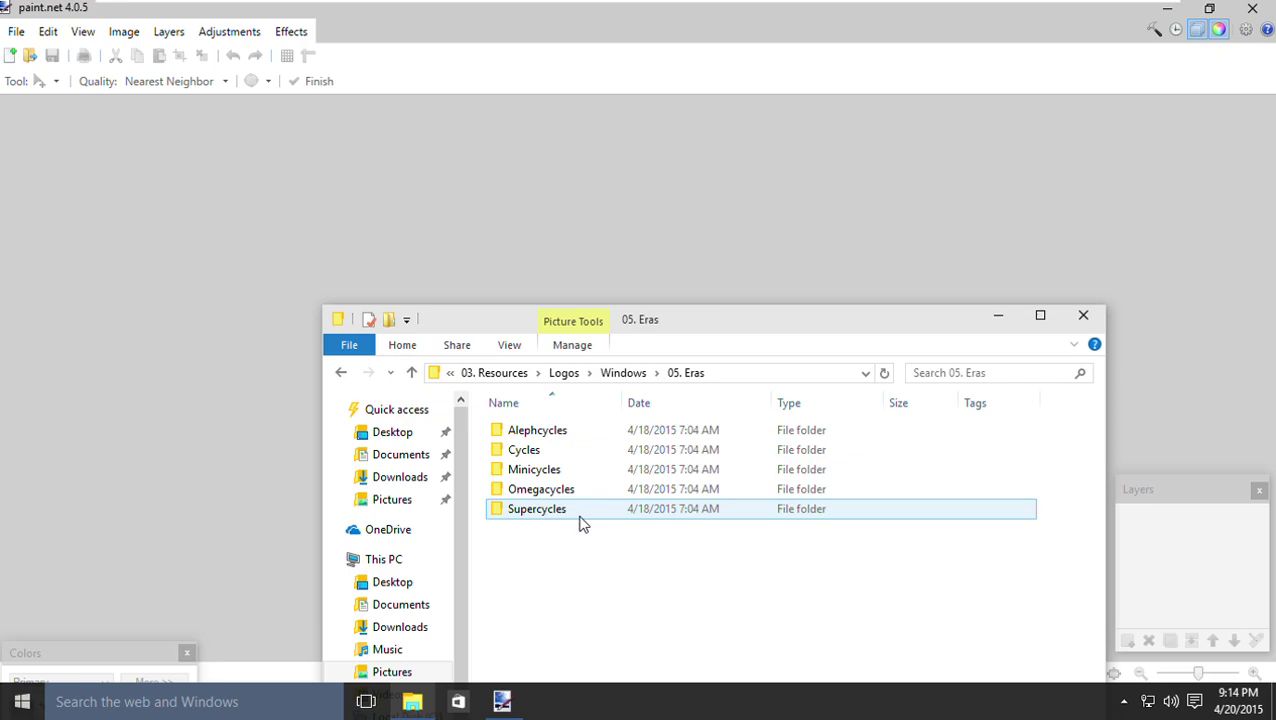
{"action": "double_click", "coordinate": [530, 452]}
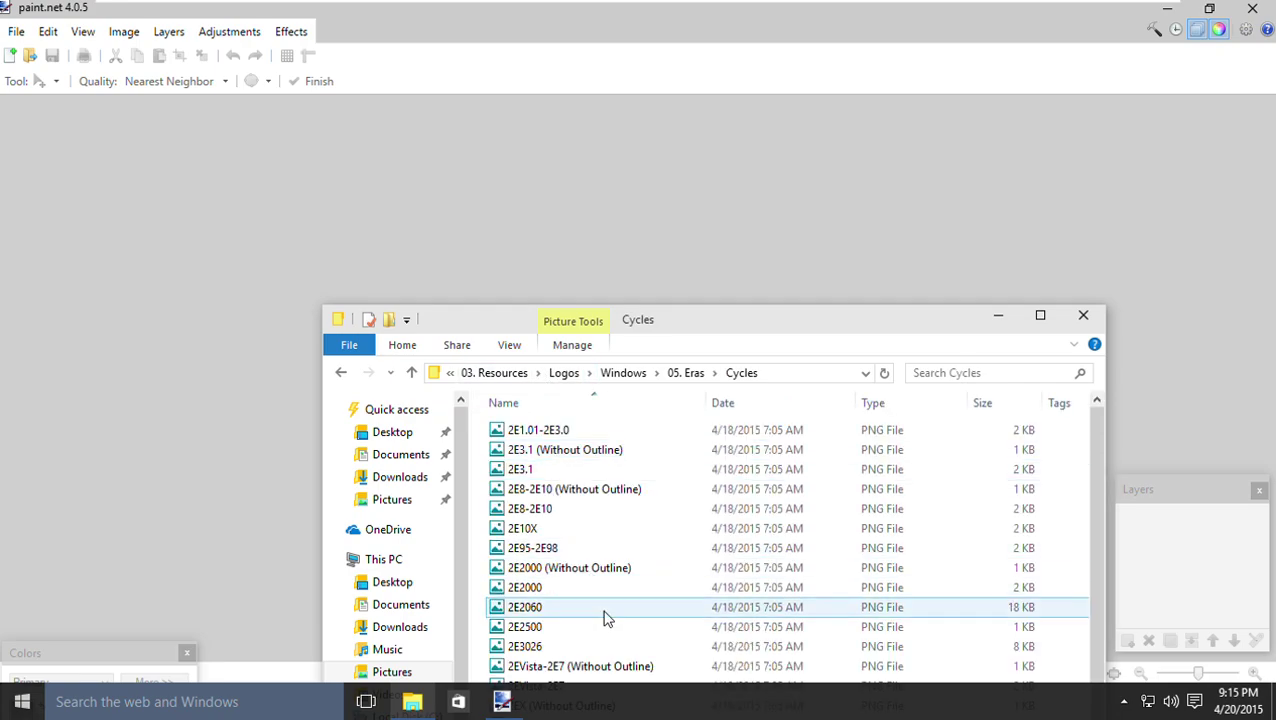
Open the 2EX logo image from the Windows Cycles folder in paint.net
{"action": "scroll", "coordinate": [604, 617], "scroll_direction": "down", "scroll_amount": 1}
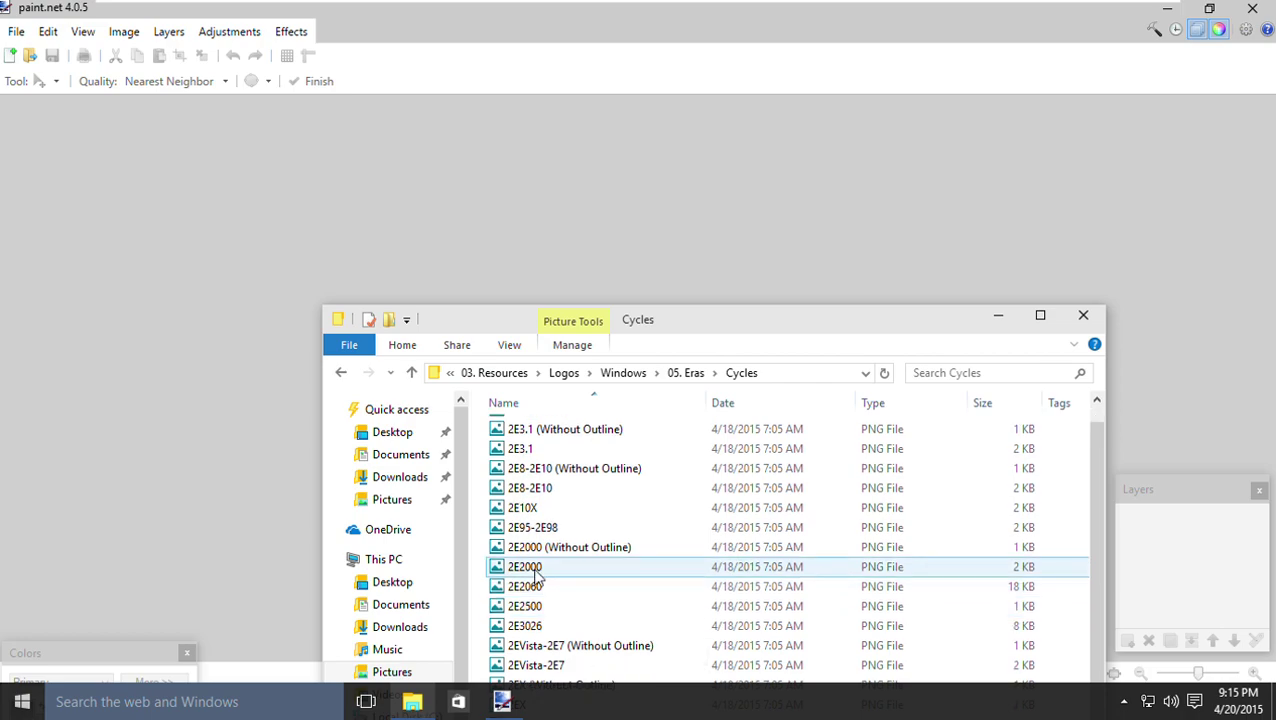
{"action": "left_click_drag", "start_coordinate": [720, 330], "coordinate": [703, 209]}
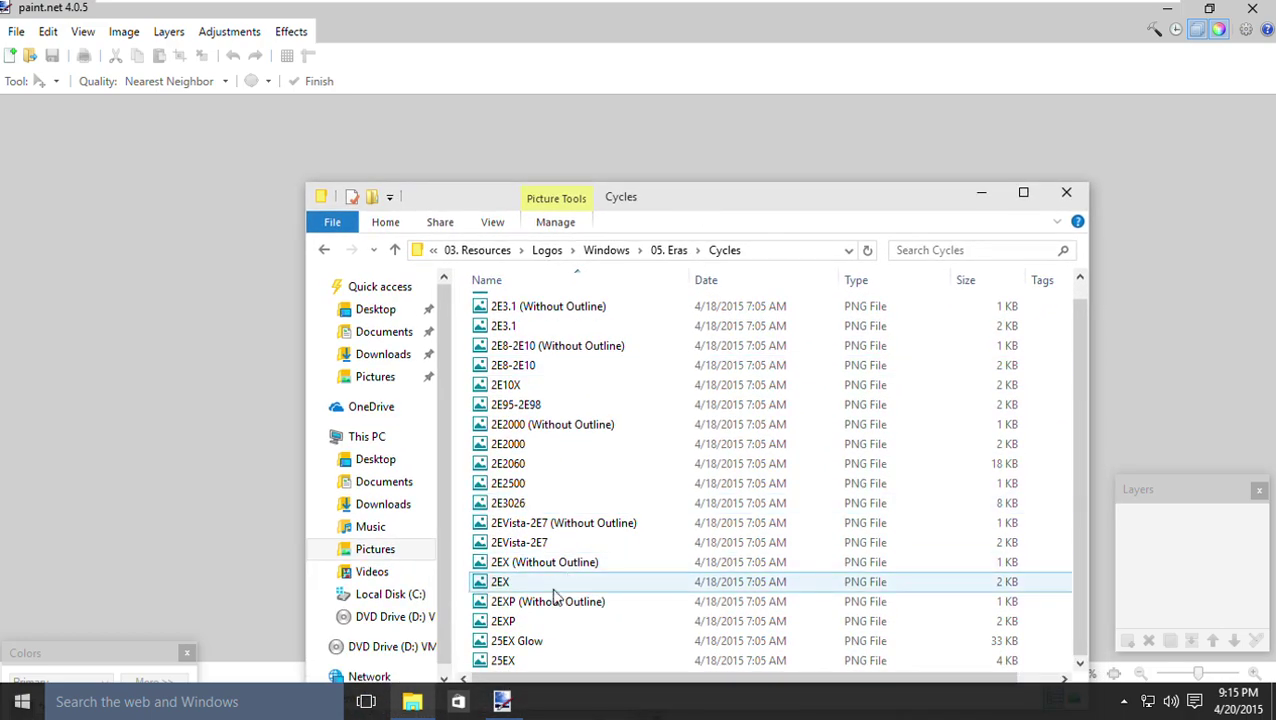
{"action": "mouse_move", "coordinate": [553, 588]}
{"action": "left_mouse_down"}
{"action": "mouse_move", "coordinate": [613, 564]}
{"action": "mouse_move", "coordinate": [416, 510]}
{"action": "mouse_move", "coordinate": [134, 398]}
{"action": "mouse_move", "coordinate": [718, 356]}
{"action": "left_mouse_up"}
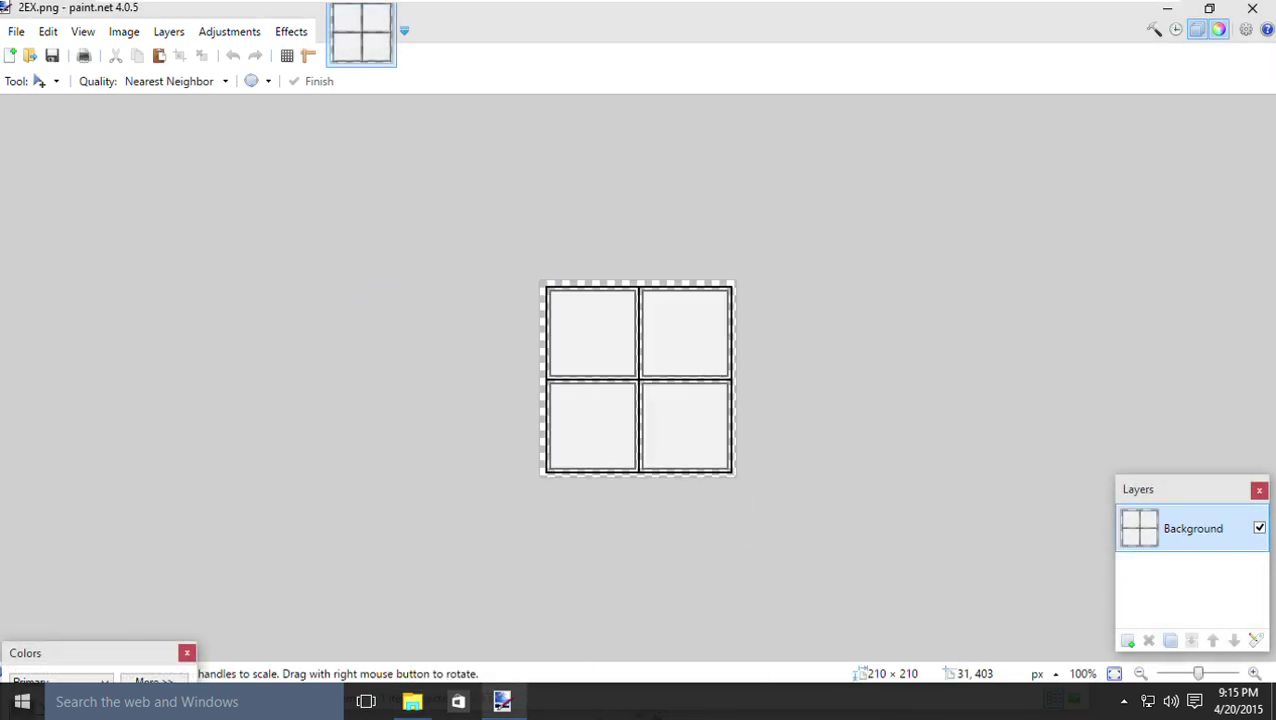
Close the 2EX image and browse from the Logos folder to Microsoft > 04. Eras > Cycles in File Explorer
{"action": "key", "text": "ctrl+w"}
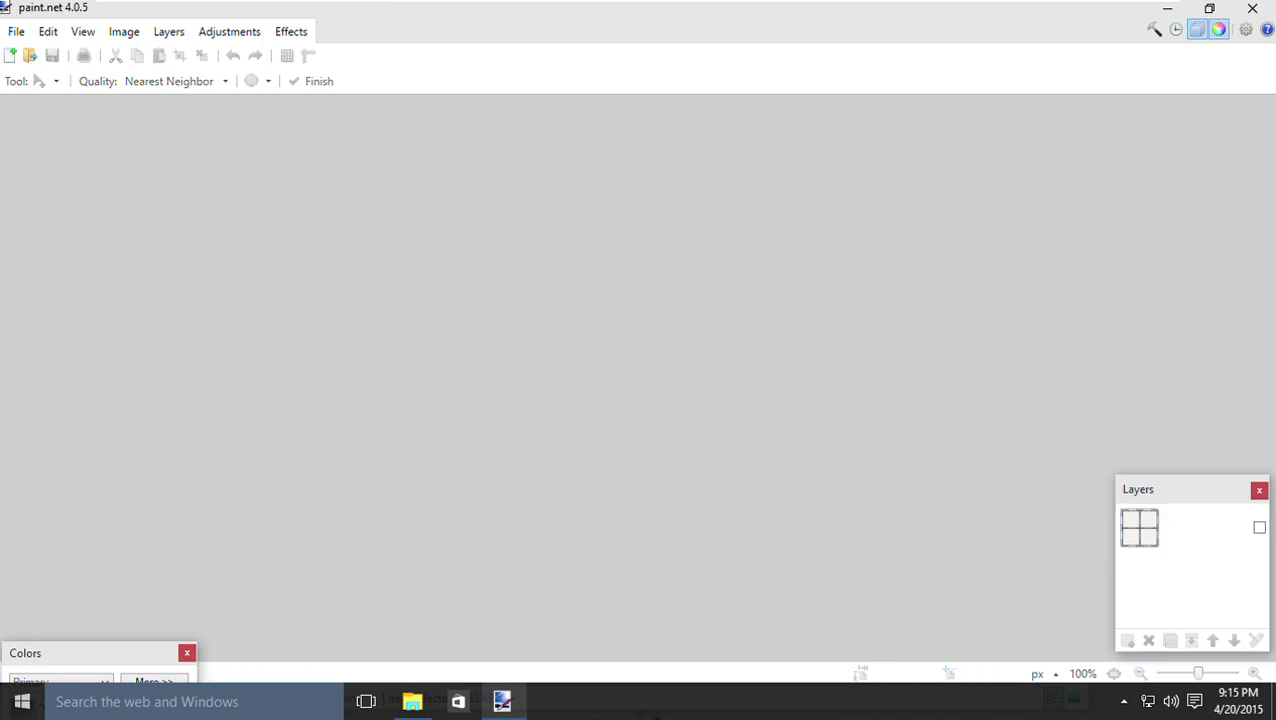
{"action": "left_click", "coordinate": [413, 701]}
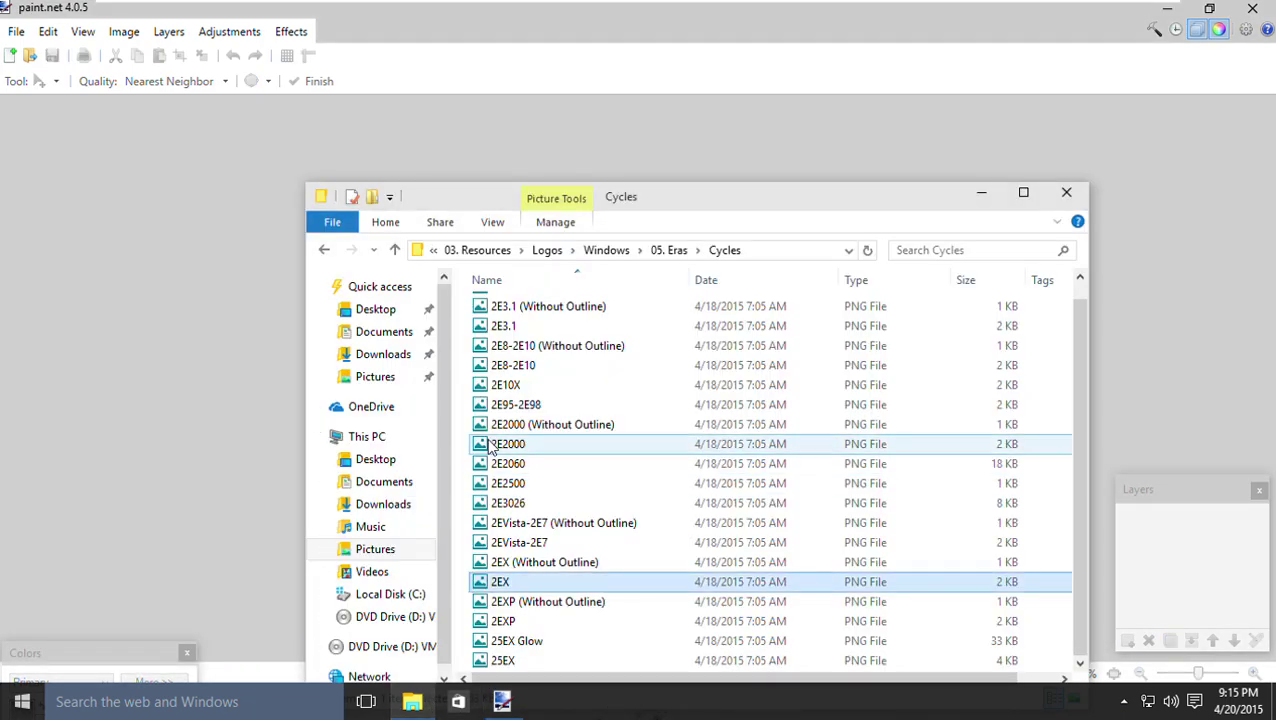
{"action": "left_click", "coordinate": [556, 252]}
{"action": "left_click", "coordinate": [556, 311]}
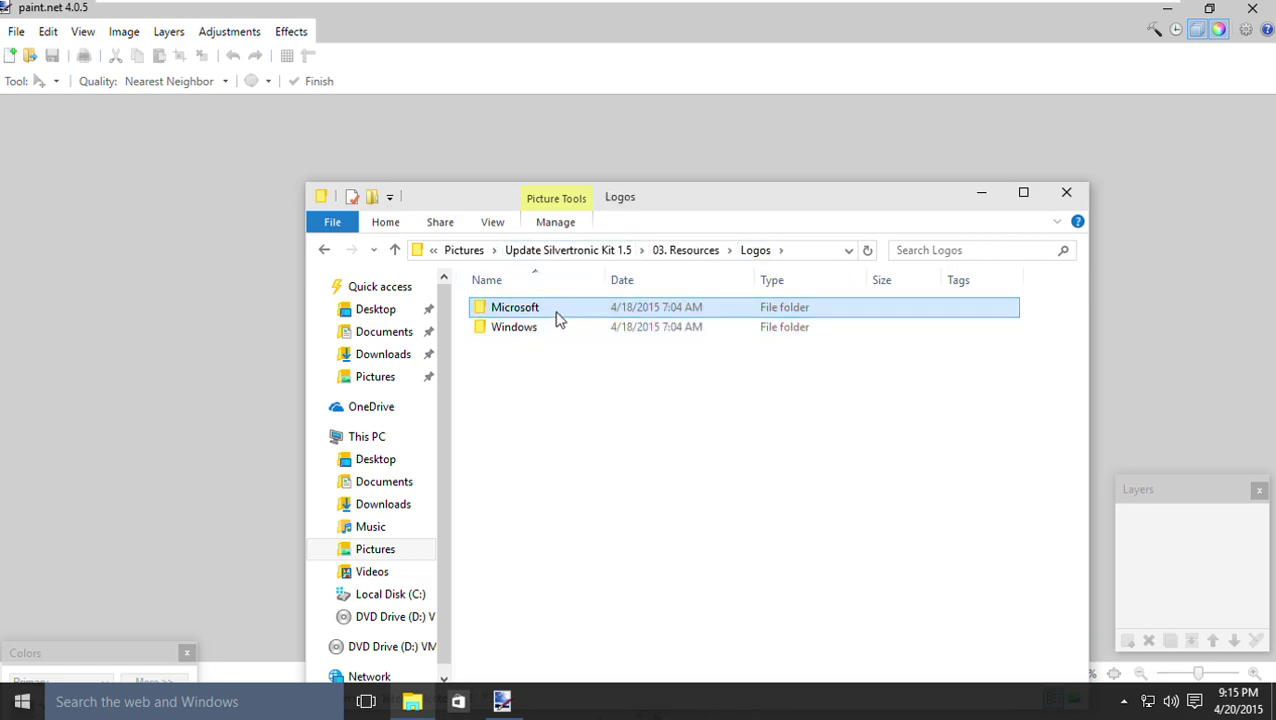
{"action": "double_click", "coordinate": [558, 318]}
{"action": "double_click", "coordinate": [562, 372]}
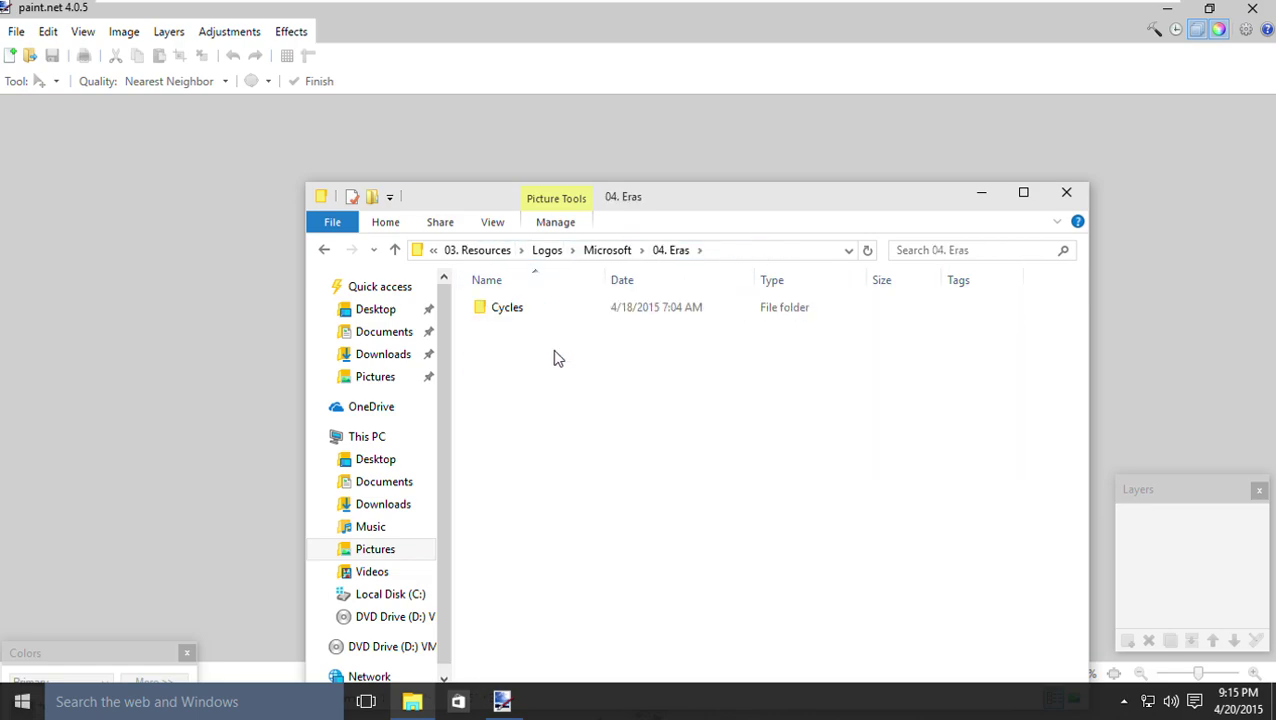
{"action": "double_click", "coordinate": [531, 307]}
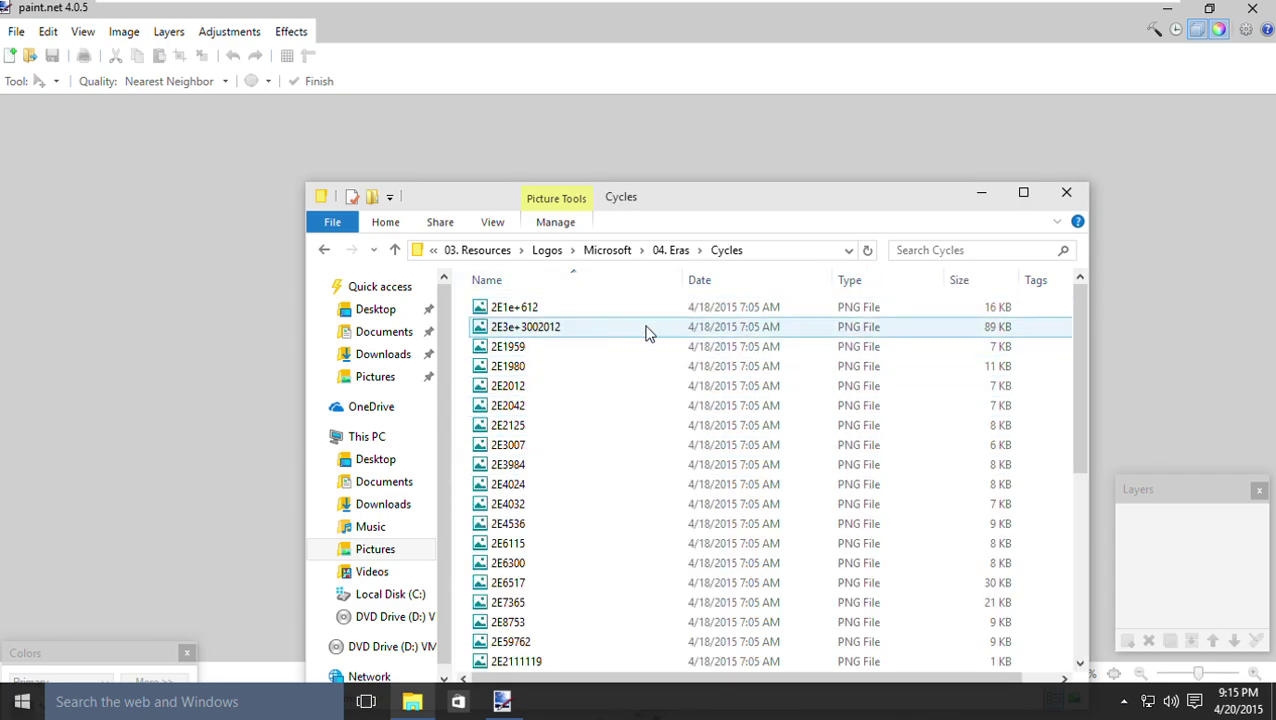
{"action": "scroll", "coordinate": [598, 378], "scroll_direction": "down", "scroll_amount": 3}
{"action": "scroll", "coordinate": [598, 380], "scroll_direction": "down", "scroll_amount": 2}
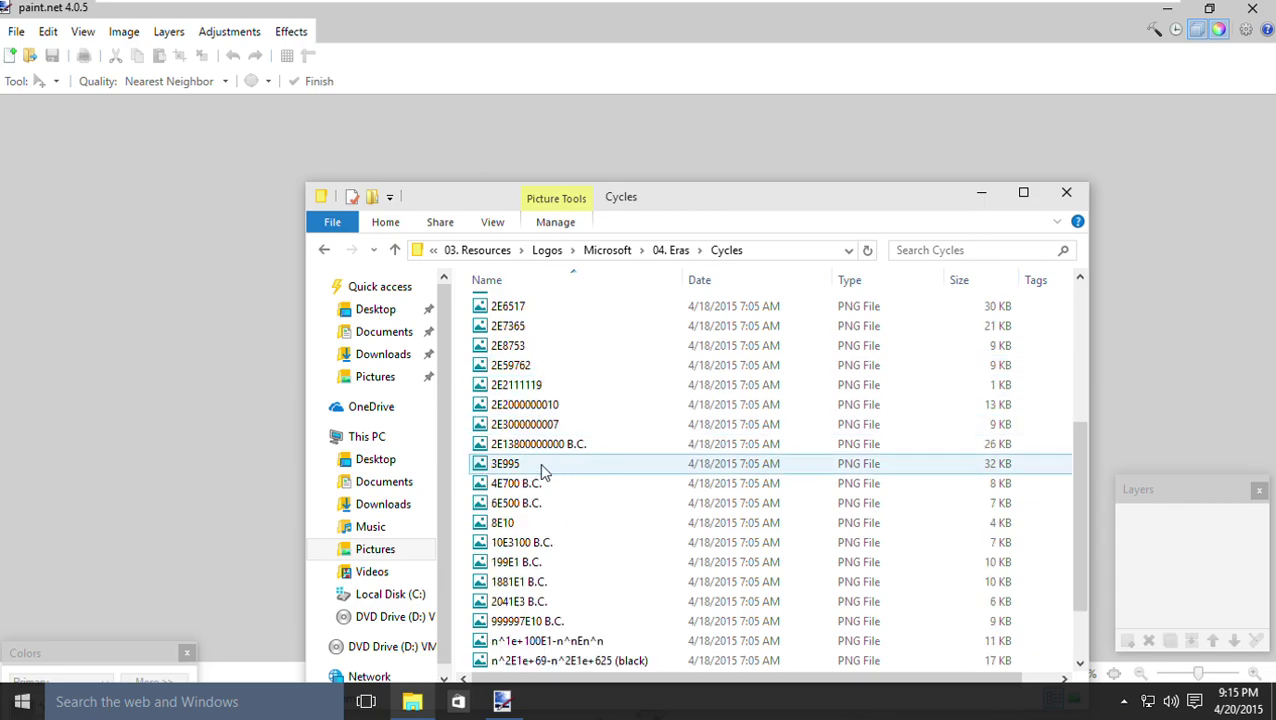
{"action": "mouse_move", "coordinate": [520, 452]}
{"action": "left_mouse_down"}
{"action": "mouse_move", "coordinate": [1003, 456]}
{"action": "mouse_move", "coordinate": [963, 455]}
{"action": "mouse_move", "coordinate": [806, 632]}
{"action": "mouse_move", "coordinate": [783, 680]}
{"action": "mouse_move", "coordinate": [626, 663]}
{"action": "mouse_move", "coordinate": [513, 452]}
{"action": "left_mouse_up"}
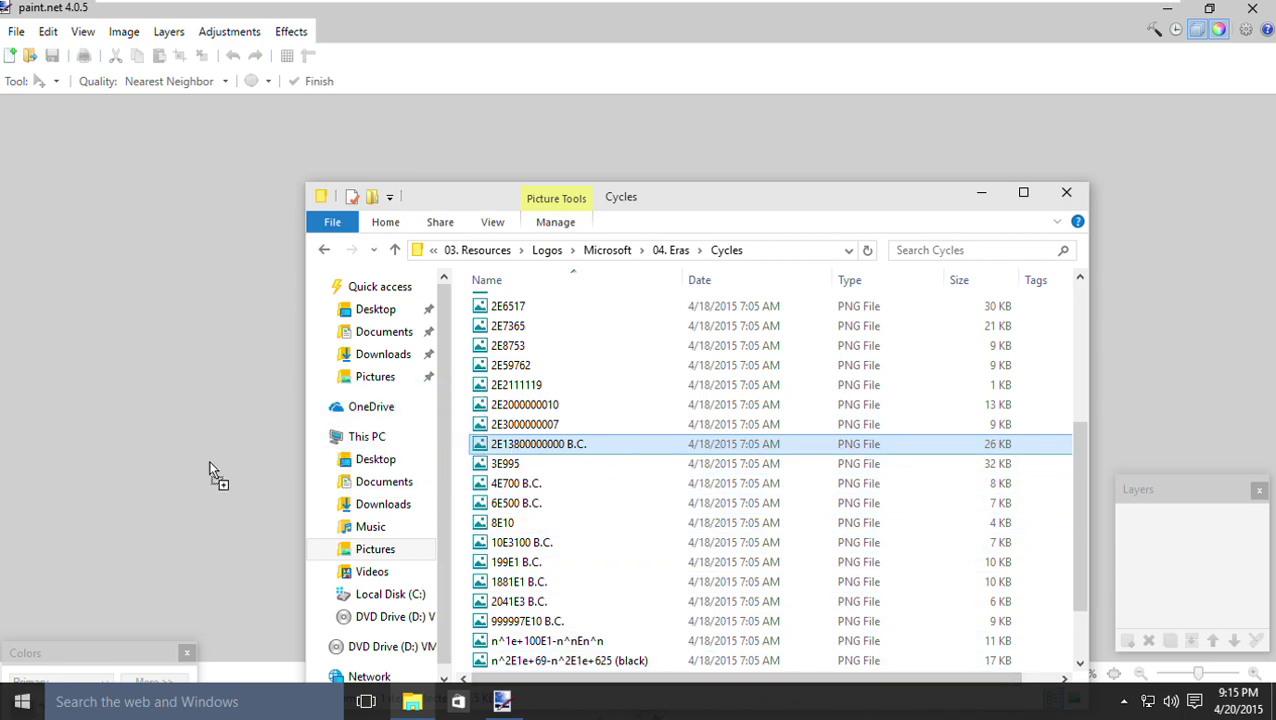
{"action": "left_click_drag", "start_coordinate": [213, 470], "coordinate": [218, 474]}
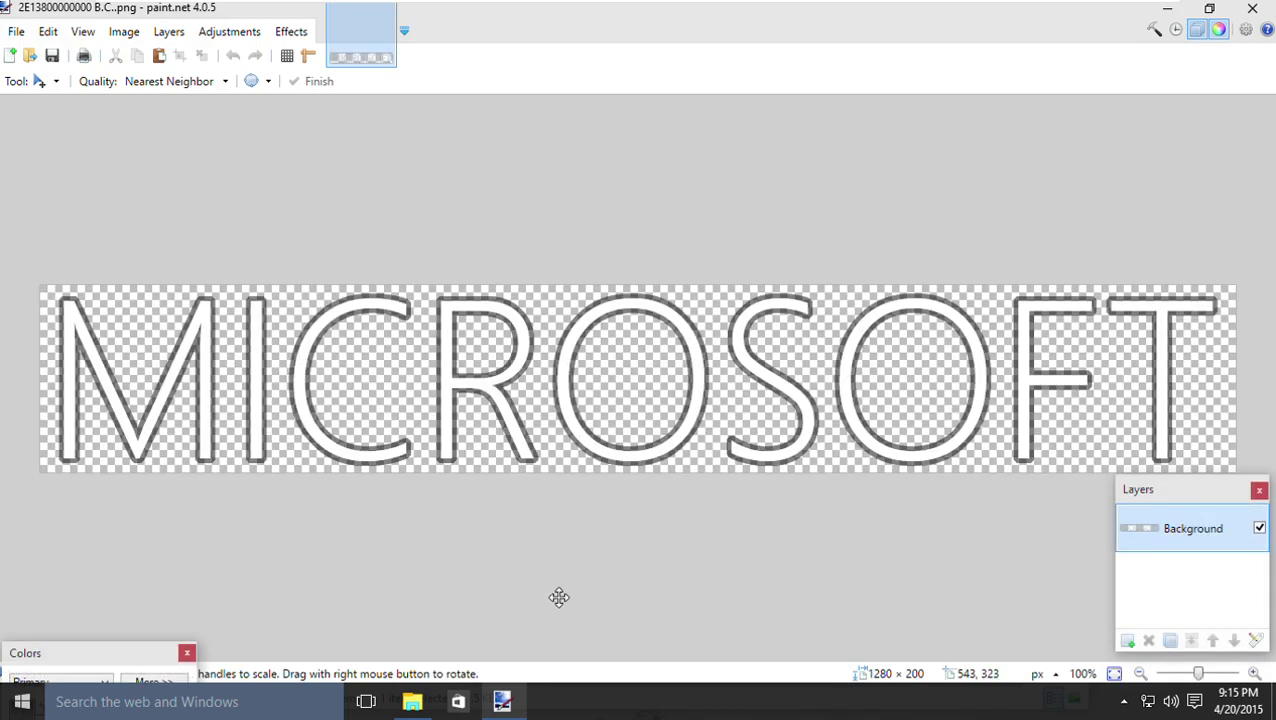
{"action": "key", "text": "ctrl+w"}
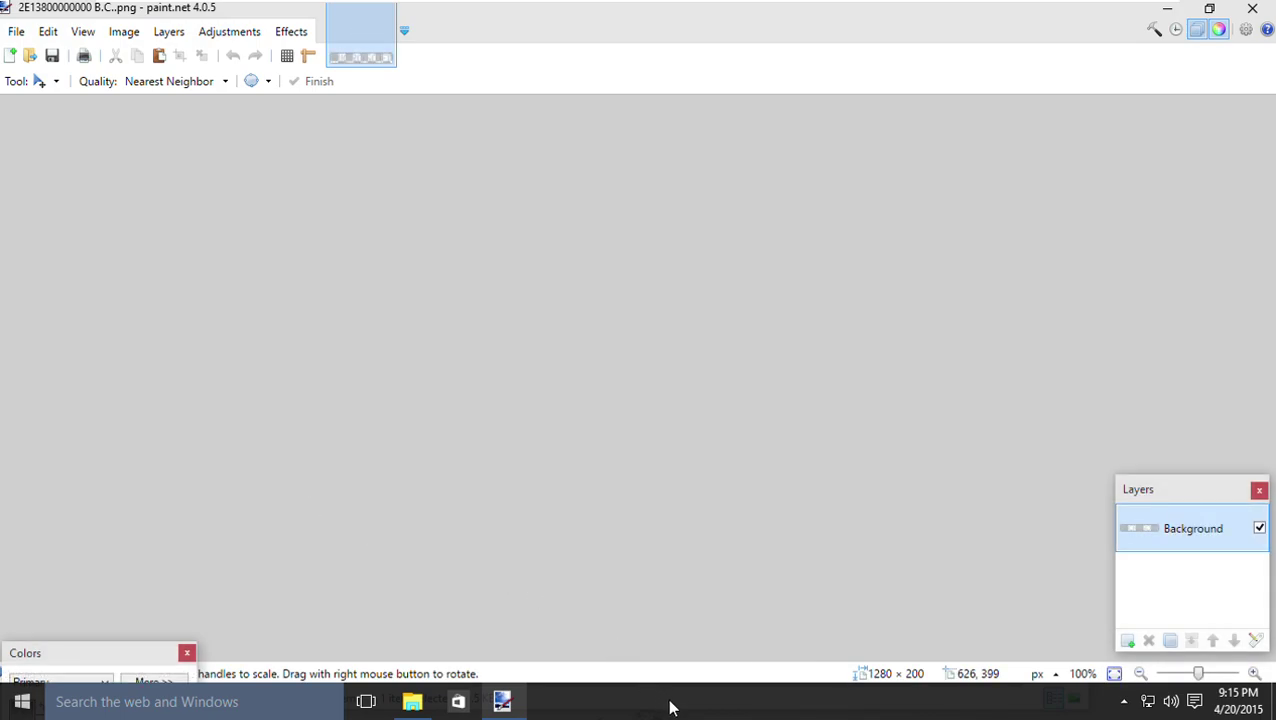
{"action": "left_click", "coordinate": [15, 32]}
{"action": "mouse_move", "coordinate": [72, 96]}
{"action": "left_click", "coordinate": [338, 232]}
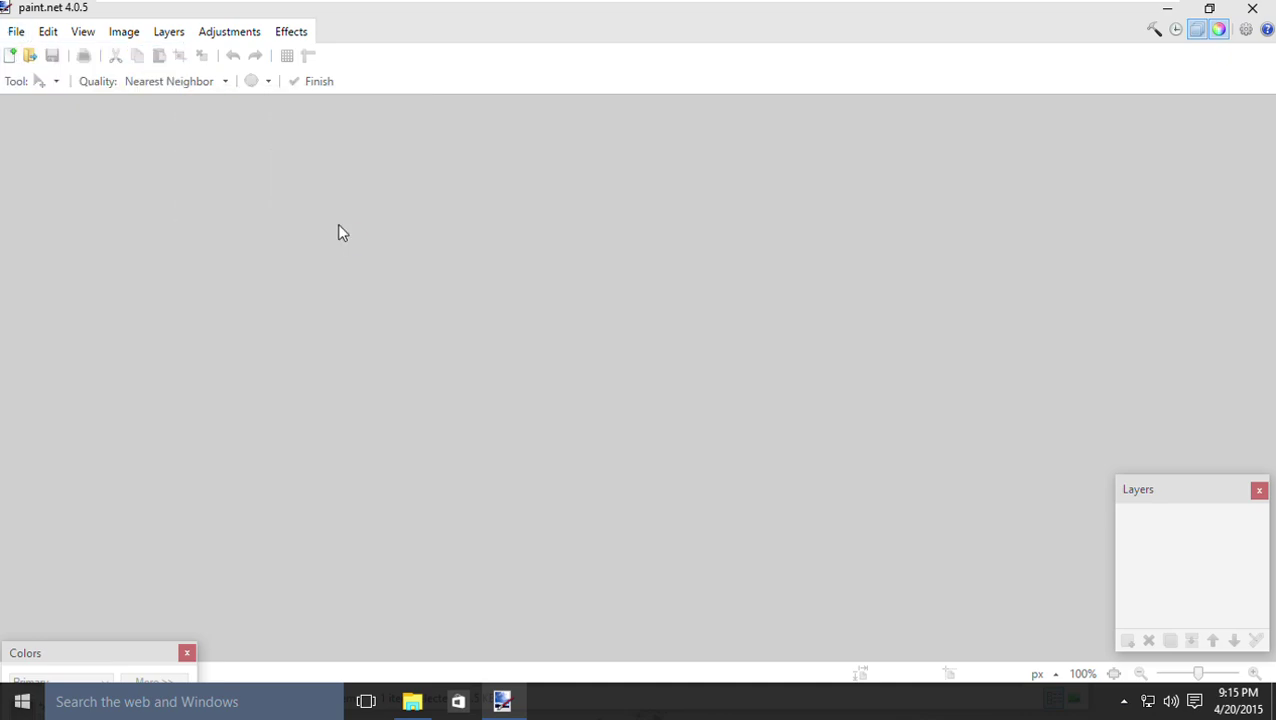
Find the 2E2042 logo in the Microsoft Cycles folder and open it in paint.net
{"action": "left_click", "coordinate": [412, 701]}
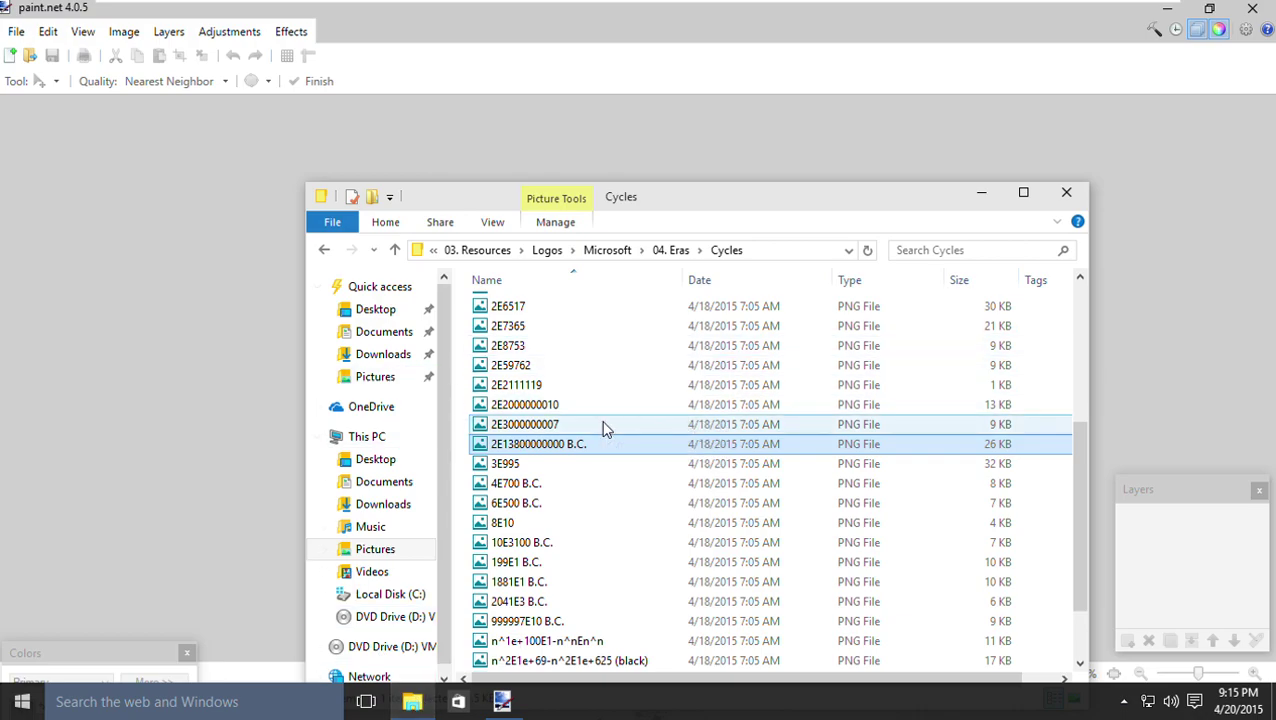
{"action": "scroll", "coordinate": [601, 427], "scroll_direction": "up", "scroll_amount": 5}
{"action": "left_click", "coordinate": [515, 406]}
{"action": "left_click", "coordinate": [515, 425]}
{"action": "left_click", "coordinate": [515, 408]}
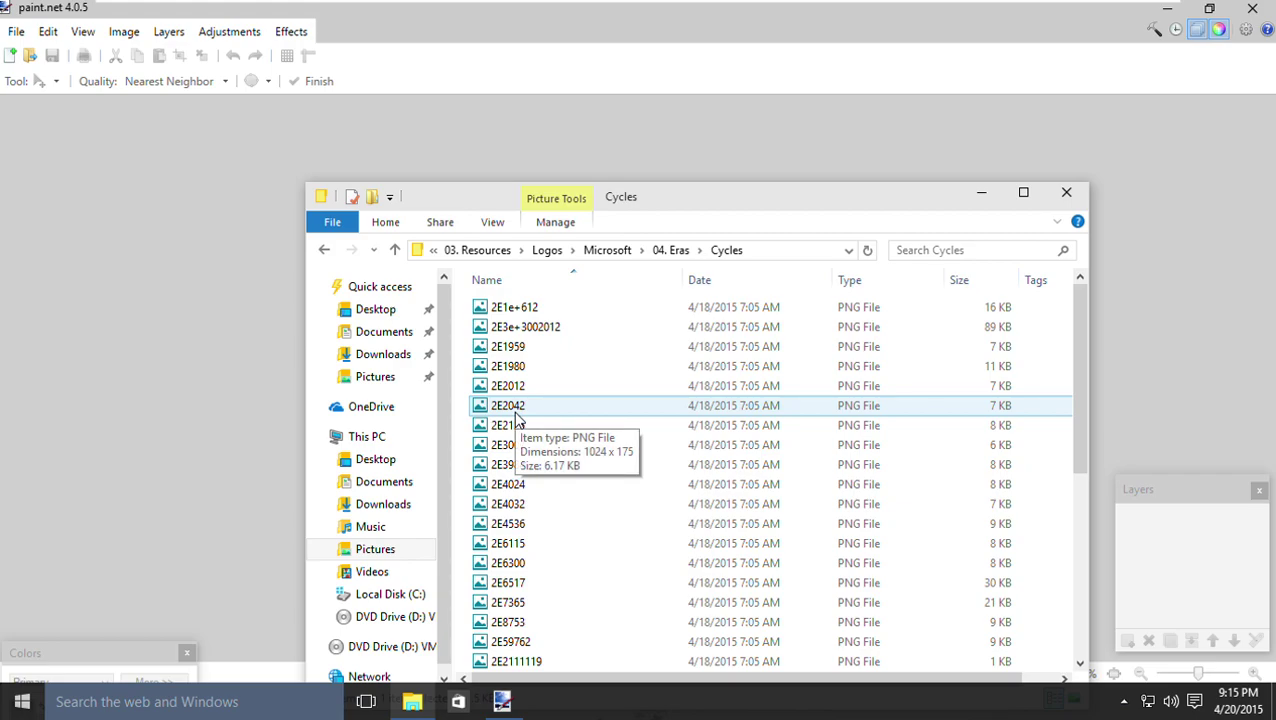
{"action": "left_click", "coordinate": [560, 425]}
{"action": "left_click", "coordinate": [508, 405]}
{"action": "left_click", "coordinate": [508, 393]}
{"action": "left_click", "coordinate": [512, 408]}
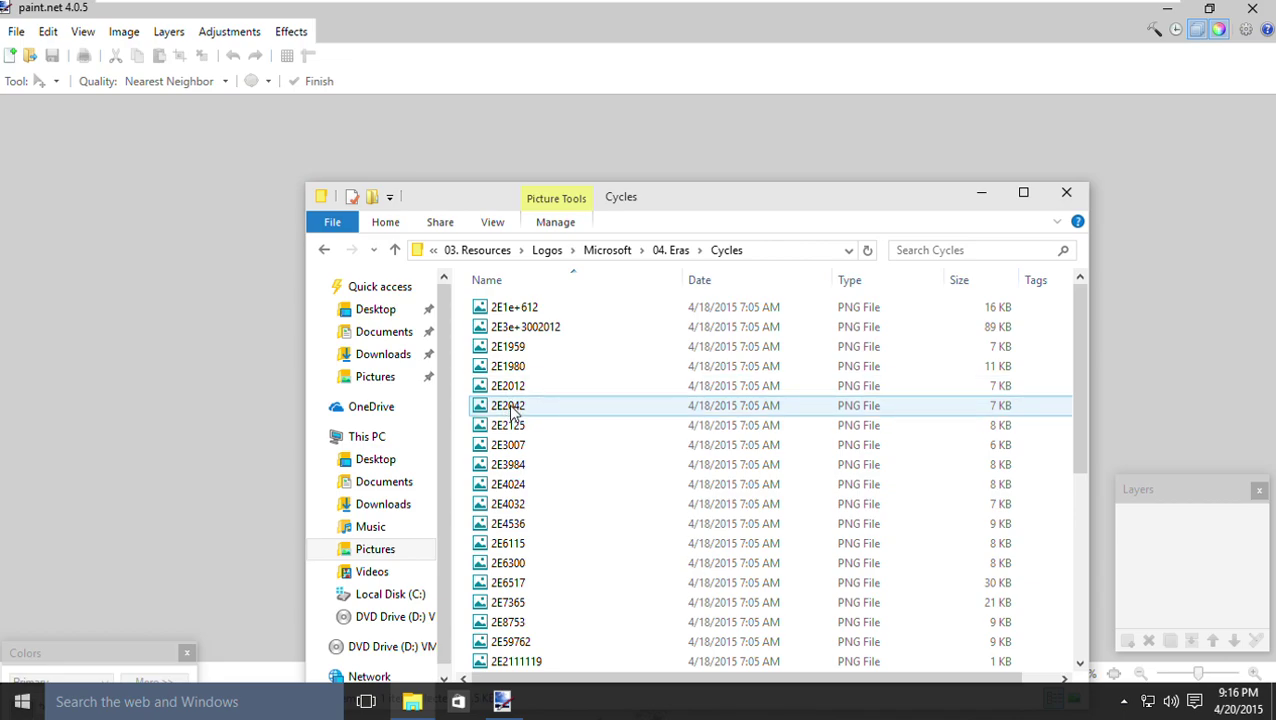
{"action": "left_click_drag", "start_coordinate": [510, 410], "coordinate": [190, 381]}
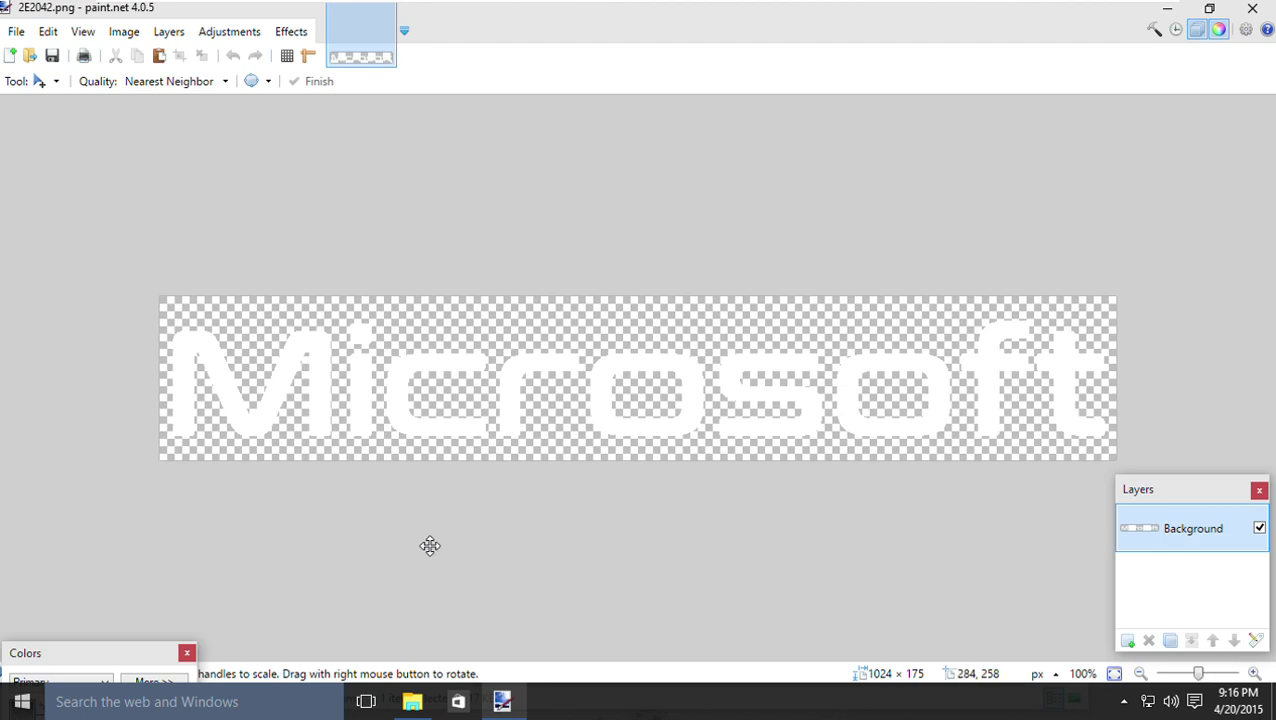
Examine the lettering of the 2E2042 Microsoft logo up close and close the Colors window
{"action": "scroll", "coordinate": [430, 544], "scroll_direction": "up", "scroll_amount": 3}
{"action": "left_click_drag", "start_coordinate": [654, 655], "coordinate": [452, 636]}
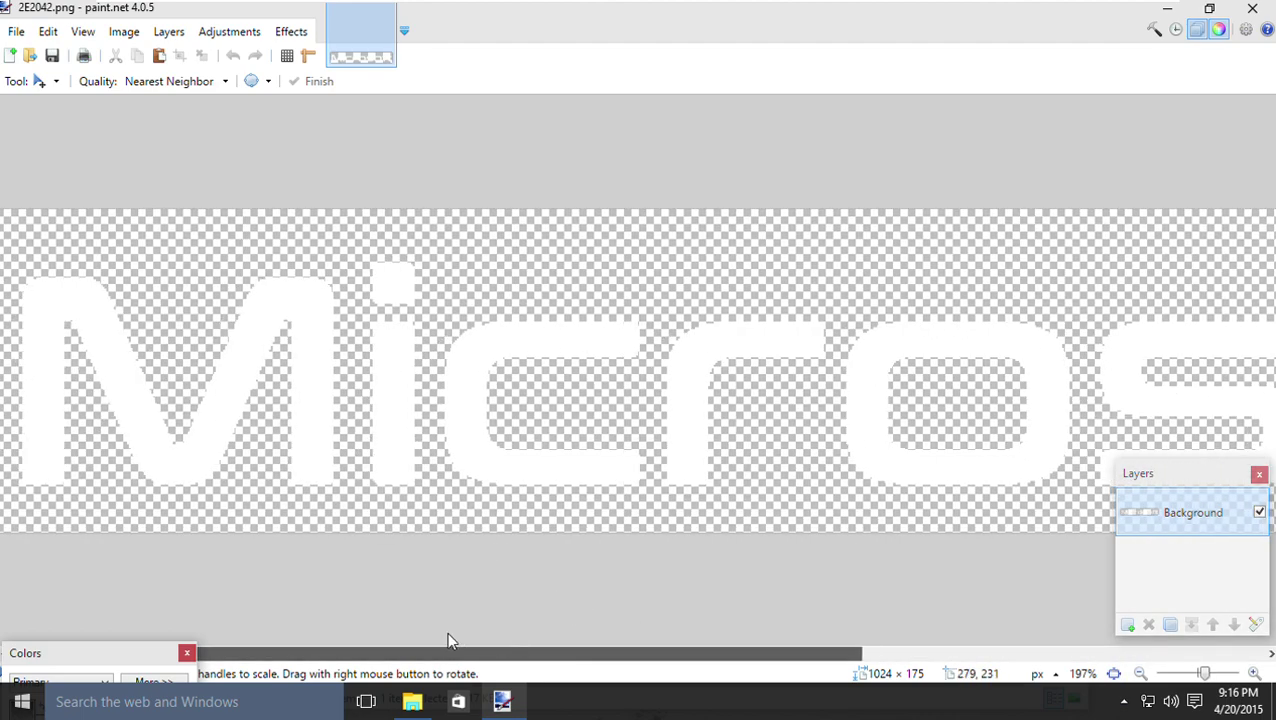
{"action": "left_click_drag", "start_coordinate": [457, 637], "coordinate": [709, 561]}
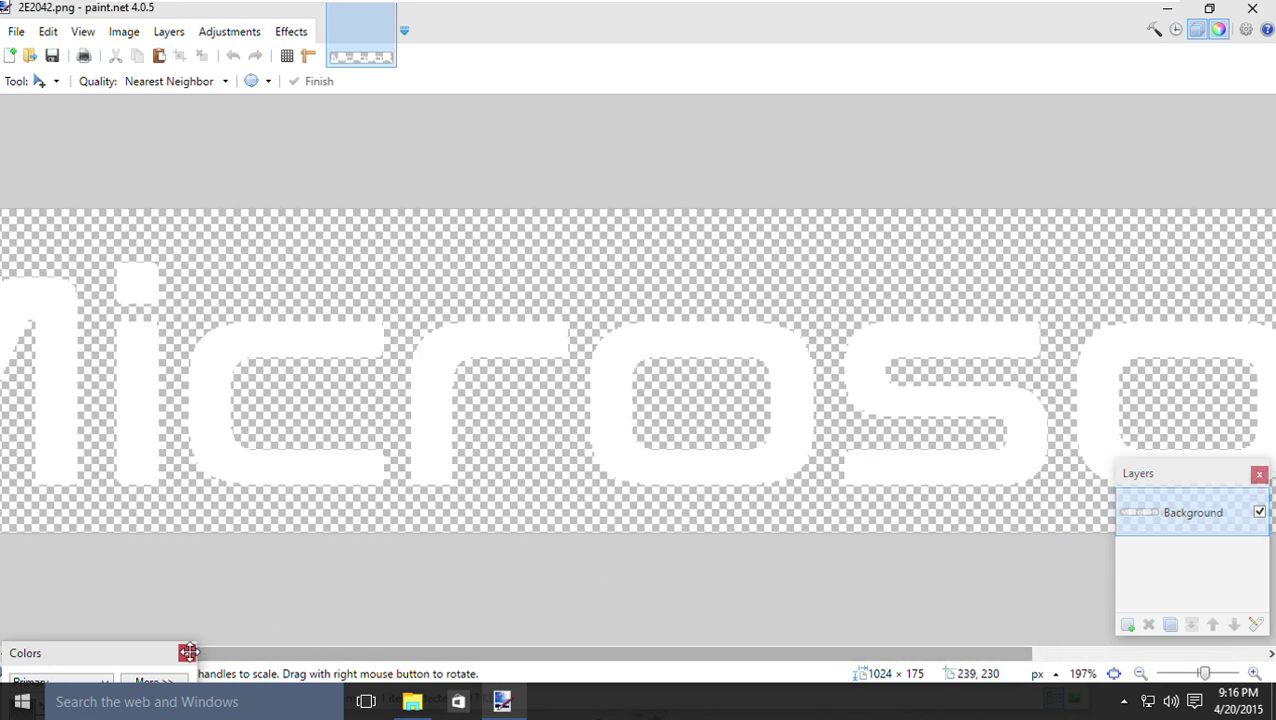
{"action": "left_click_drag", "start_coordinate": [432, 665], "coordinate": [484, 664]}
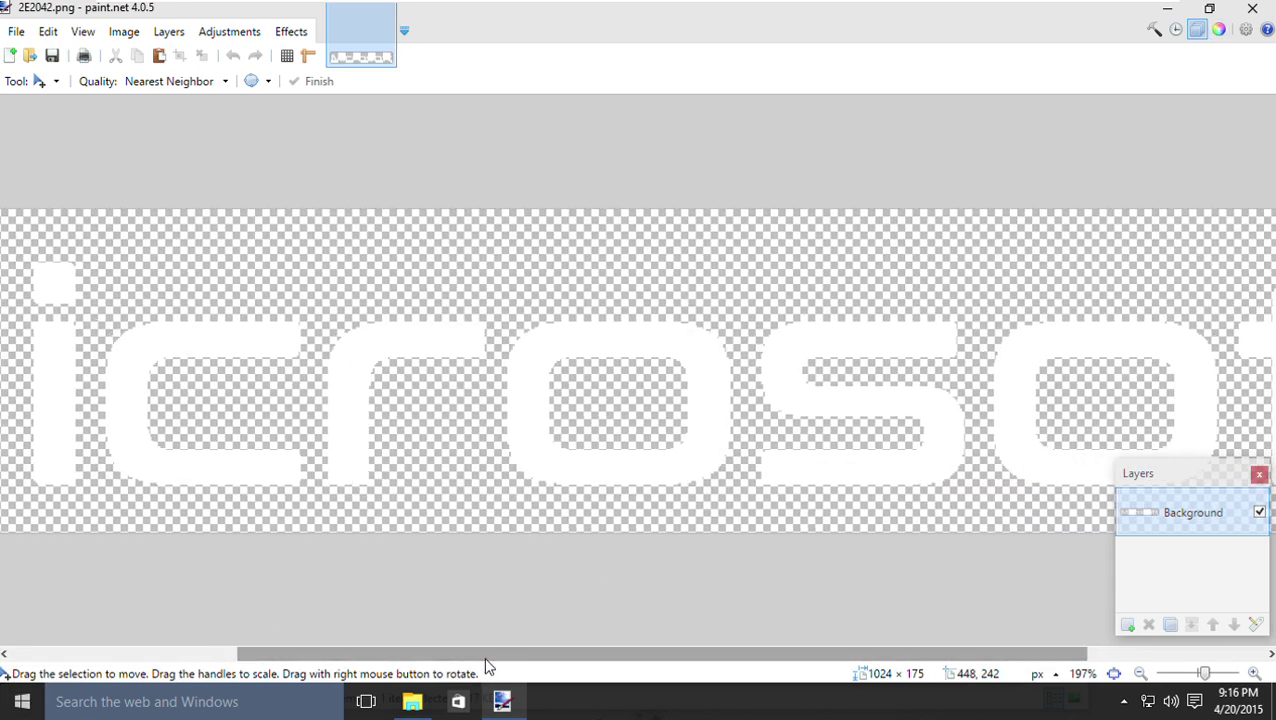
{"action": "scroll", "coordinate": [562, 582], "scroll_direction": "down", "scroll_amount": 3}
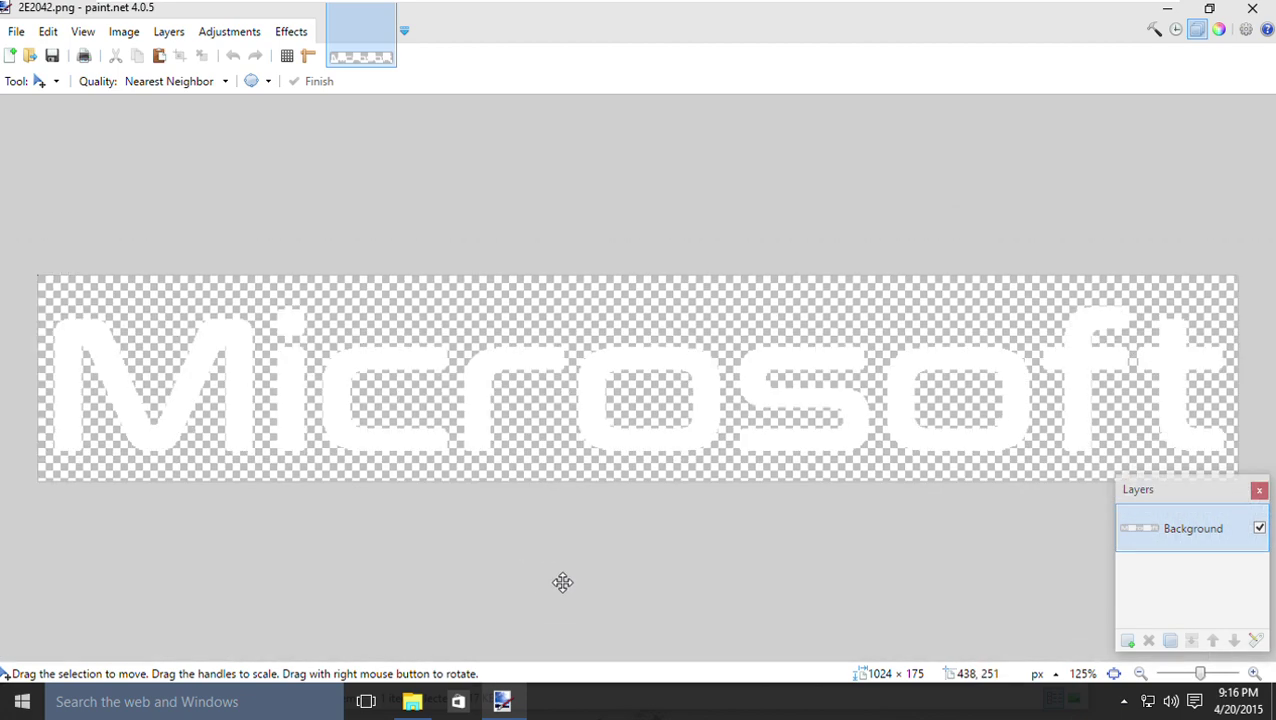
{"action": "scroll", "coordinate": [562, 582], "scroll_direction": "down", "scroll_amount": 1}
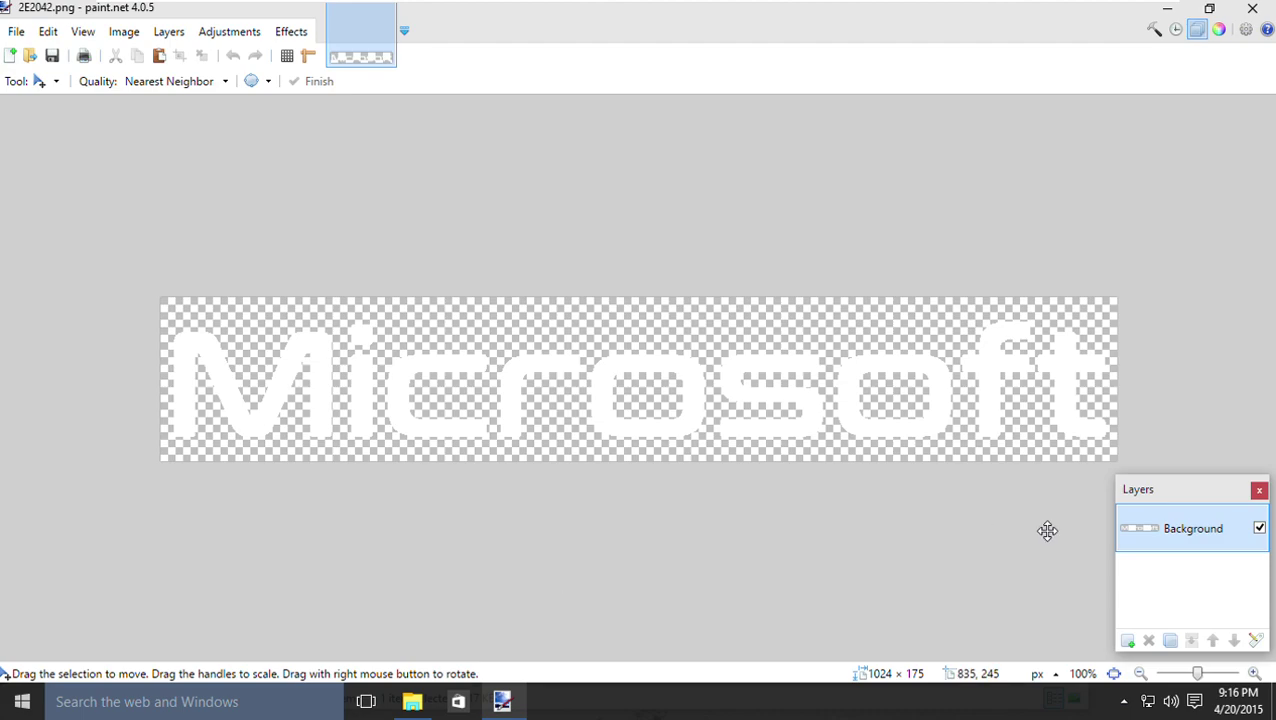
{"action": "mouse_move", "coordinate": [1213, 500]}
{"action": "left_mouse_down"}
{"action": "mouse_move", "coordinate": [1213, 523]}
{"action": "mouse_move", "coordinate": [1211, 508]}
{"action": "left_mouse_up"}
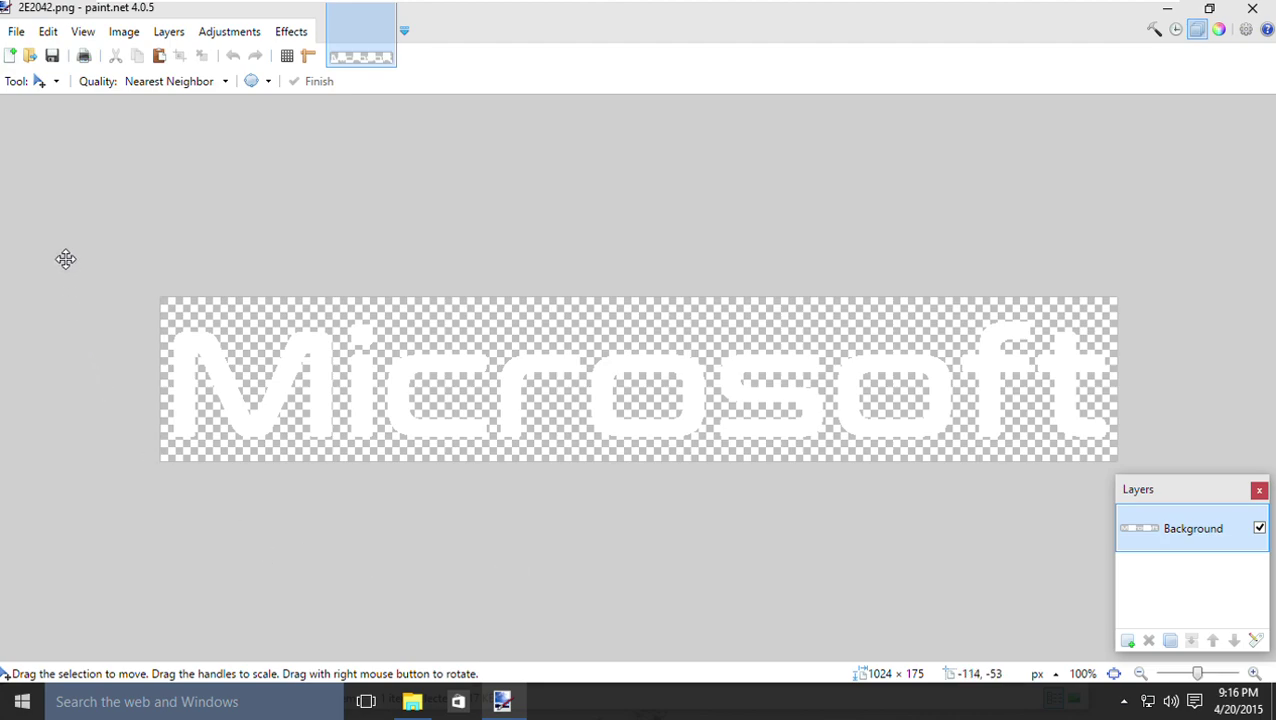
Close the 2E2042 image and clear the Open Recent list
{"action": "key", "text": "ctrl+w"}
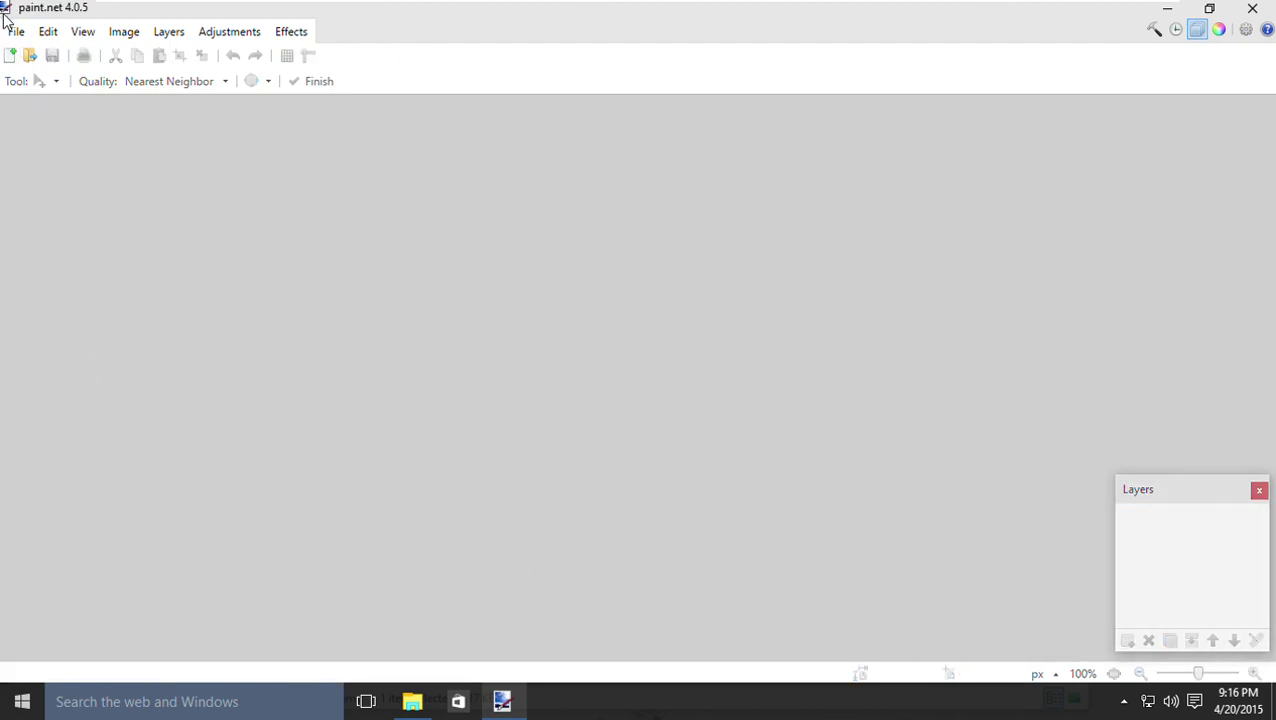
{"action": "left_click", "coordinate": [10, 31]}
{"action": "mouse_move", "coordinate": [74, 96]}
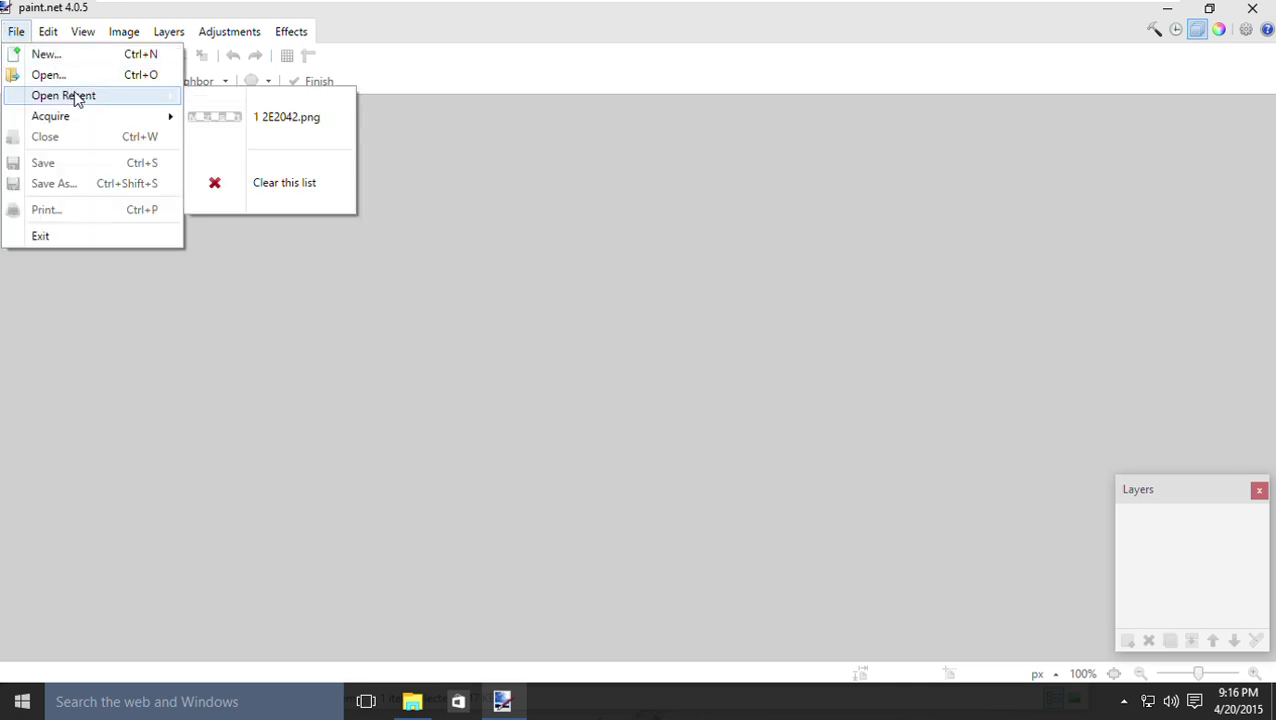
{"action": "left_click", "coordinate": [310, 191]}
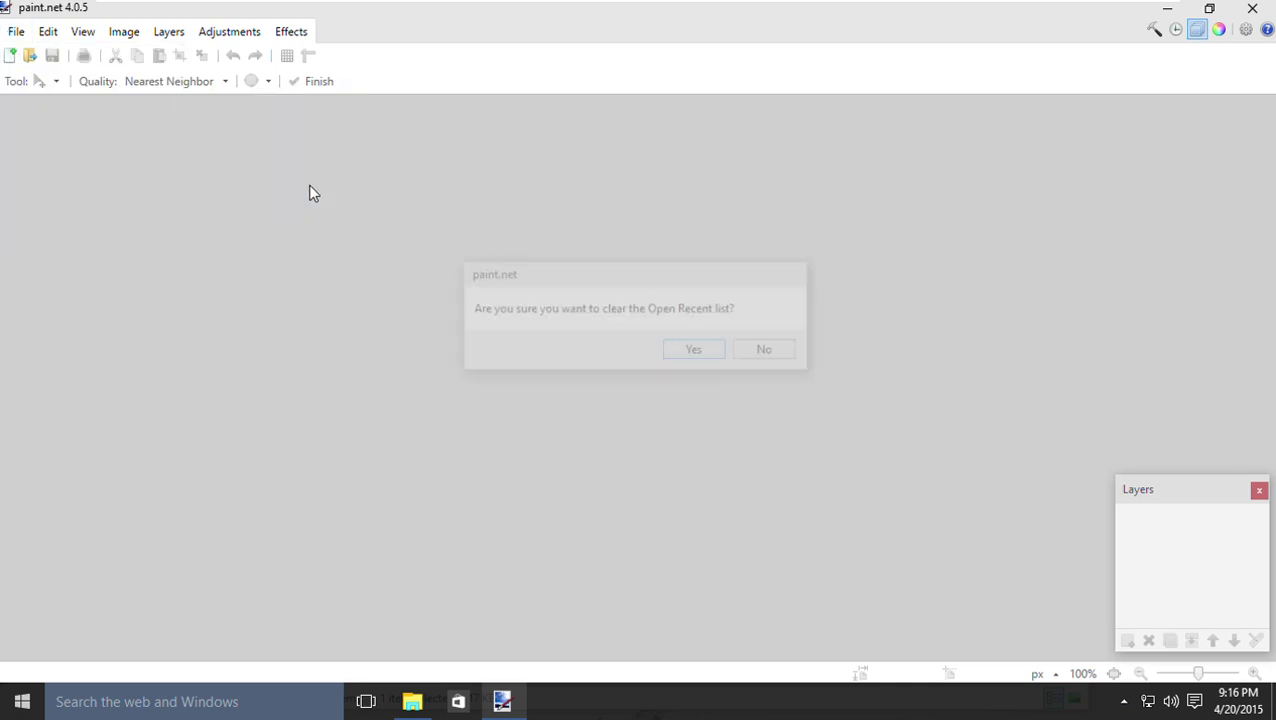
{"action": "left_click", "coordinate": [690, 349]}
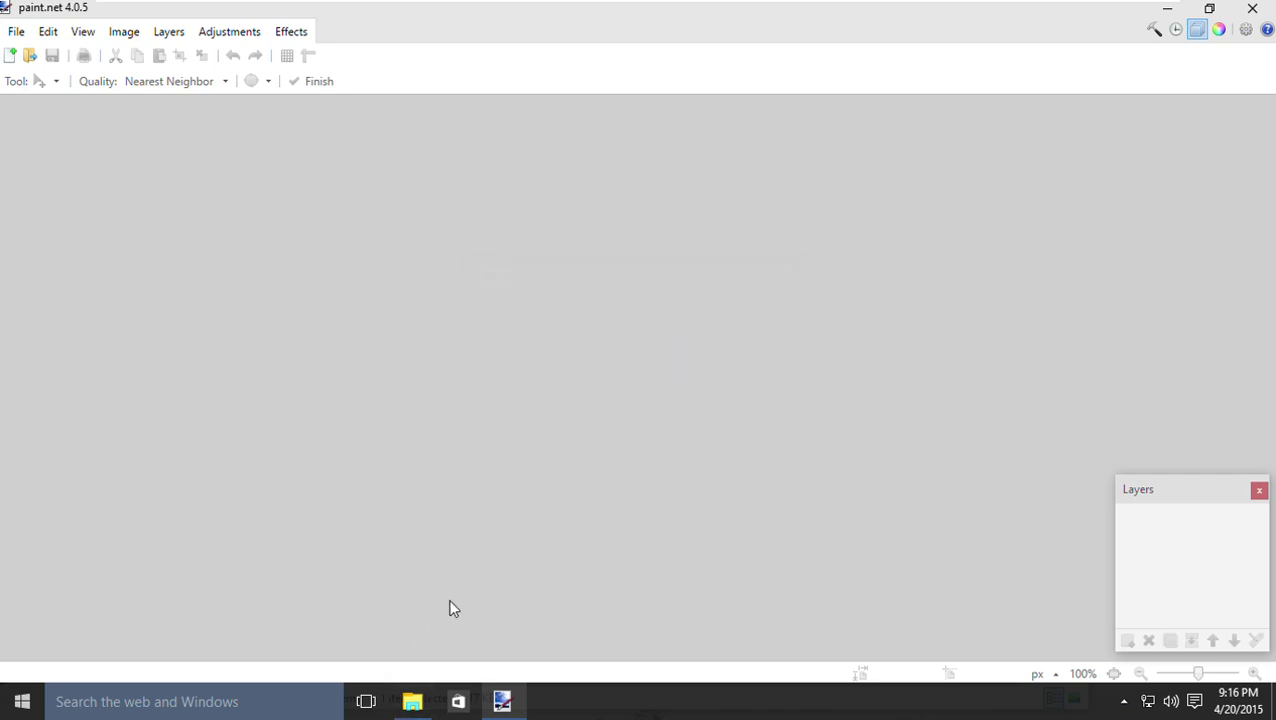
In File Explorer, return to Pictures and browse to Update Silvertronic Kit 1.5 > 02. Layers > 03. Future
{"action": "left_click", "coordinate": [412, 701]}
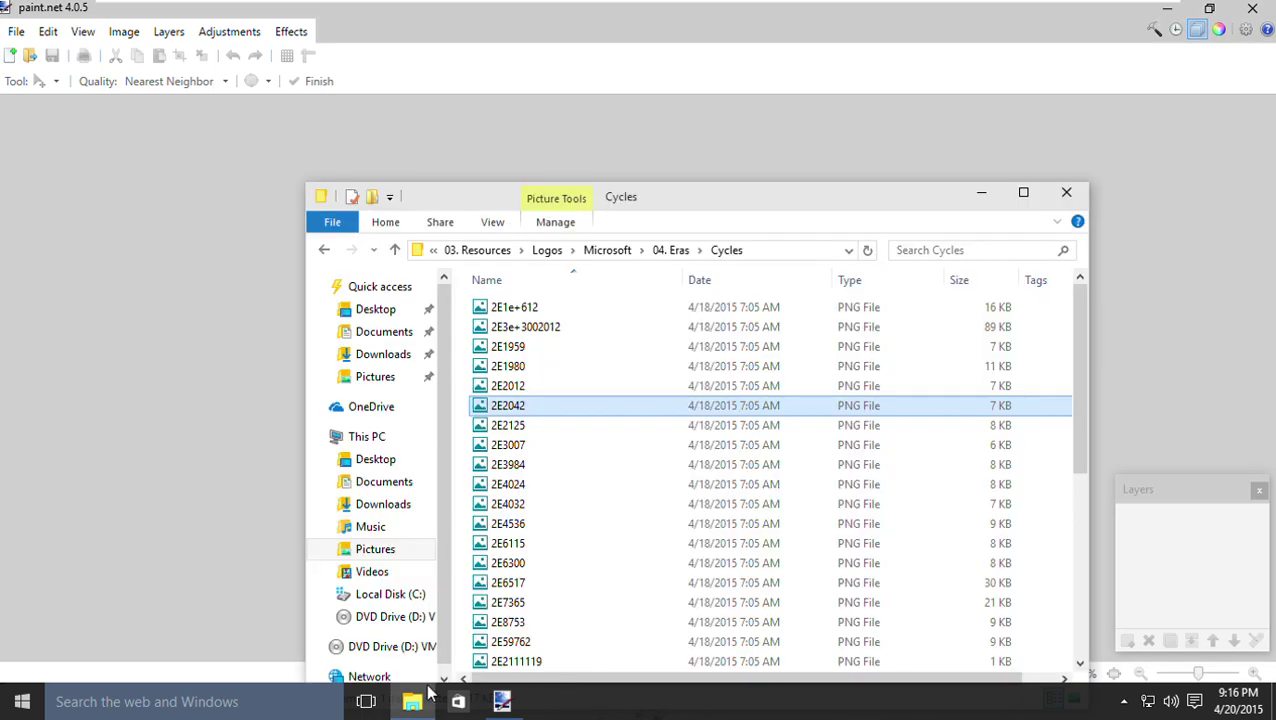
{"action": "left_click", "coordinate": [617, 250]}
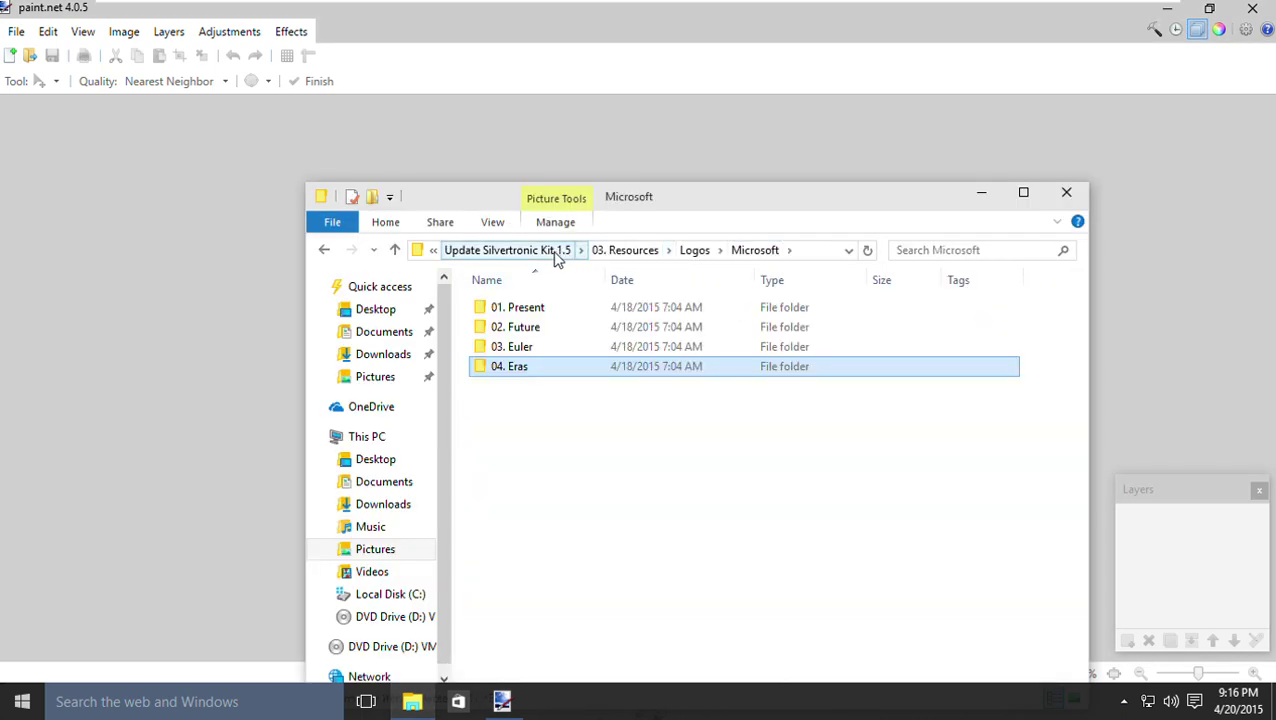
{"action": "left_click", "coordinate": [622, 252]}
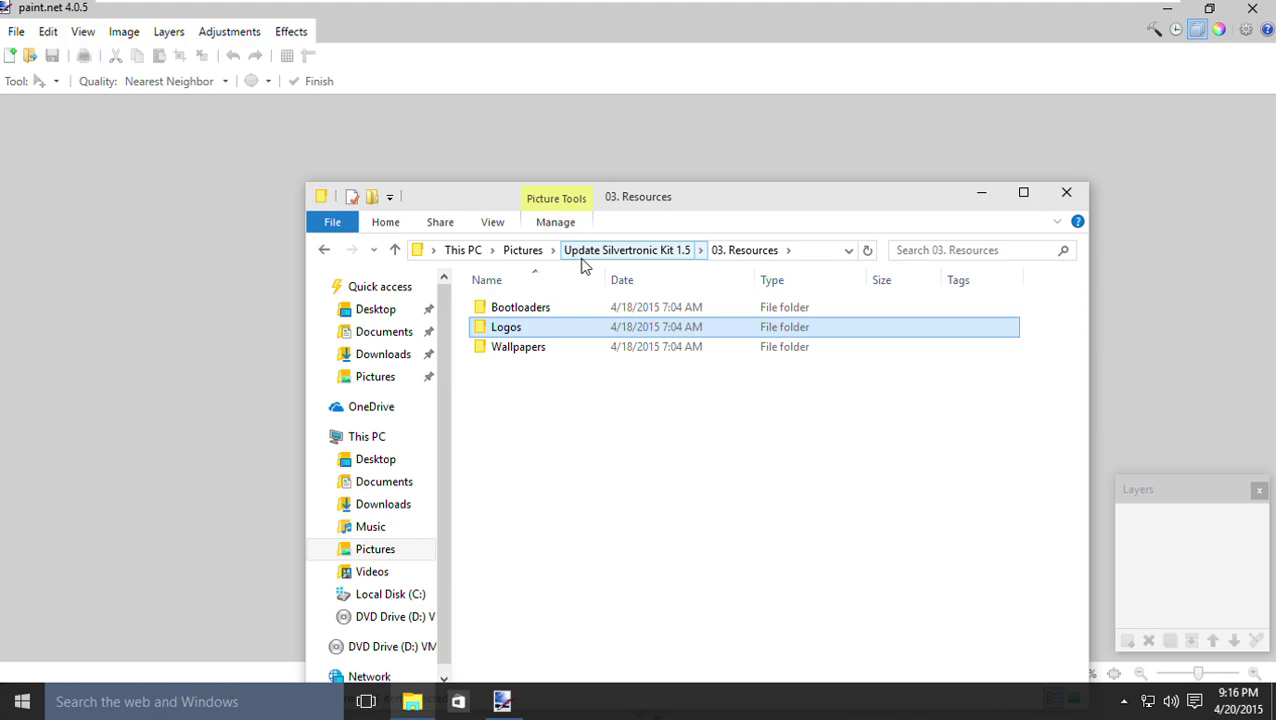
{"action": "left_click", "coordinate": [529, 257]}
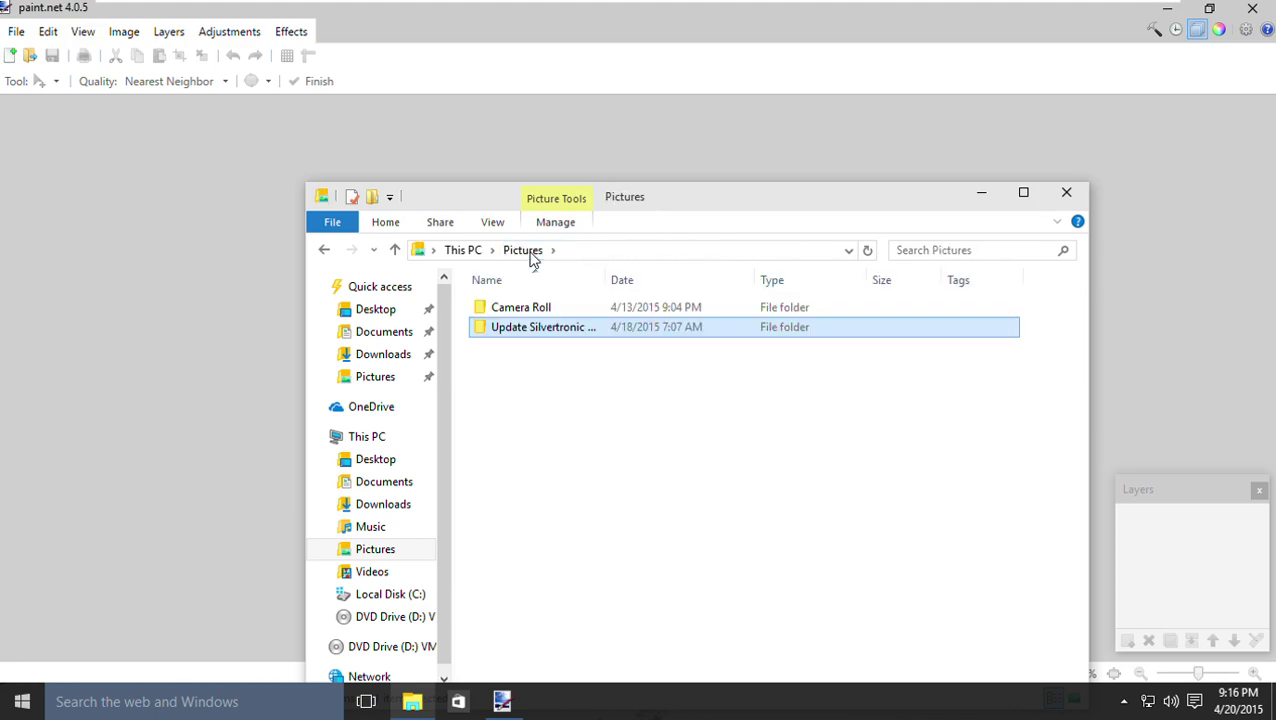
{"action": "double_click", "coordinate": [540, 328]}
{"action": "double_click", "coordinate": [528, 328]}
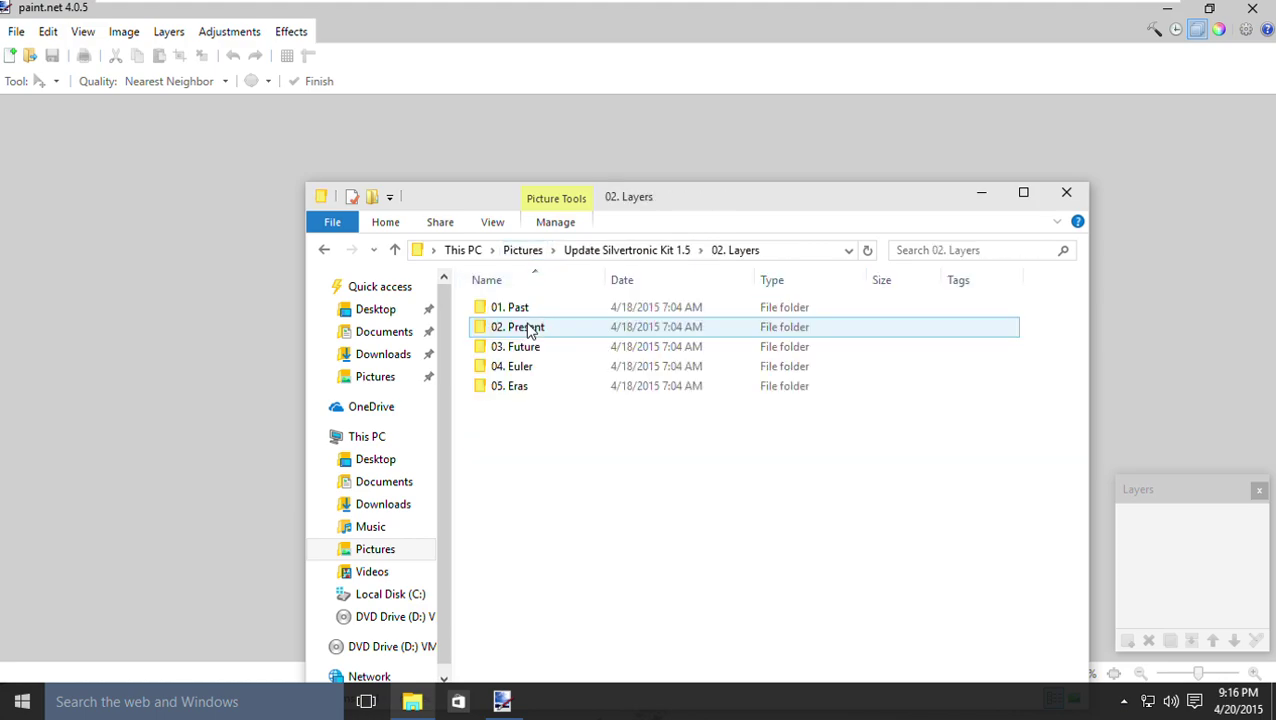
{"action": "double_click", "coordinate": [535, 347]}
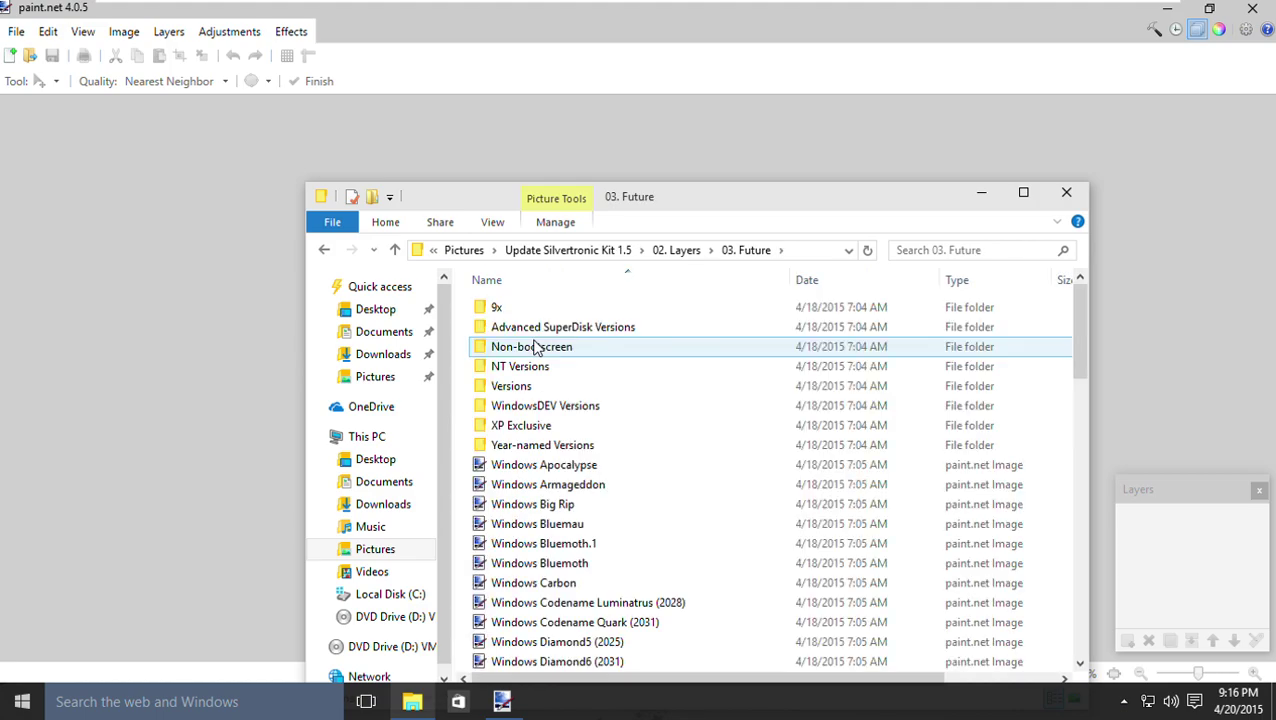
Open the Windows 1.01 100th Anniversary layered image from the Versions folder in paint.net
{"action": "double_click", "coordinate": [548, 392]}
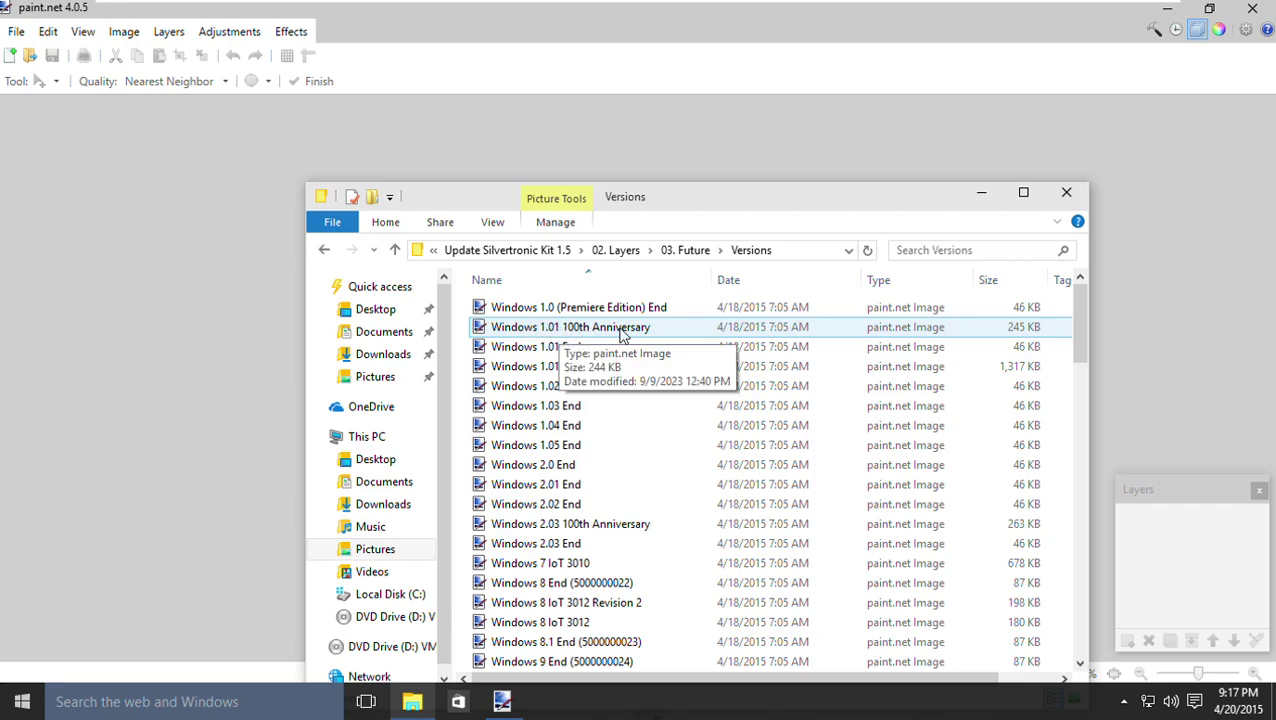
{"action": "mouse_move", "coordinate": [620, 335]}
{"action": "left_mouse_down"}
{"action": "mouse_move", "coordinate": [572, 325]}
{"action": "mouse_move", "coordinate": [293, 356]}
{"action": "mouse_move", "coordinate": [103, 355]}
{"action": "left_mouse_up"}
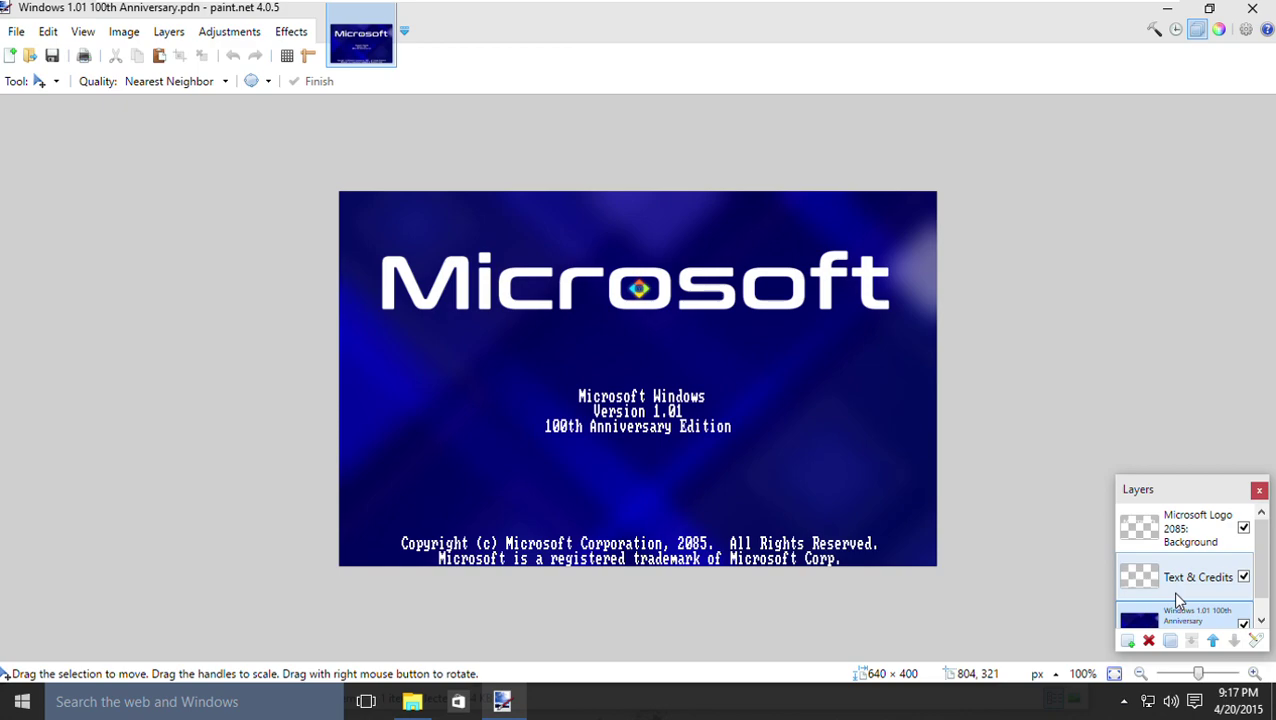
Make the Text & Credits layer active and switch to the Rectangle Select tool for the 100th Anniversary image
{"action": "left_click", "coordinate": [1176, 590]}
{"action": "left_click", "coordinate": [46, 84]}
{"action": "left_click", "coordinate": [48, 104]}
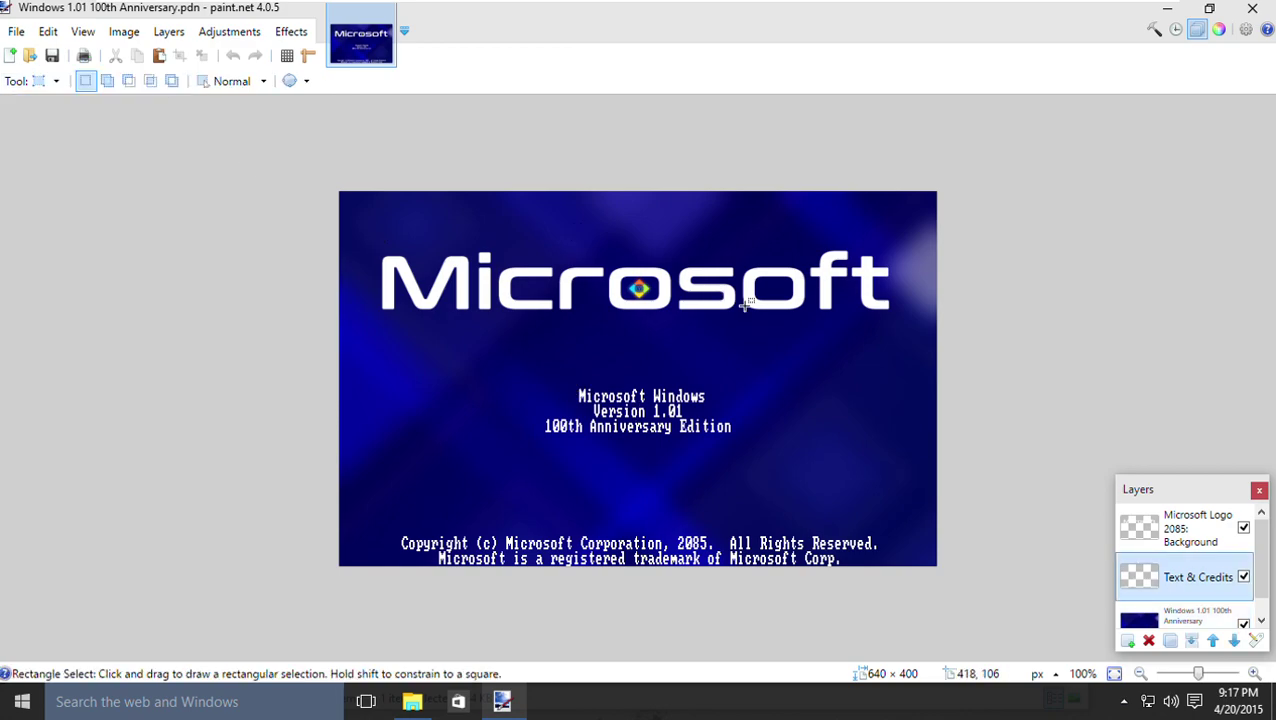
{"action": "key", "text": "ctrl+plus"}
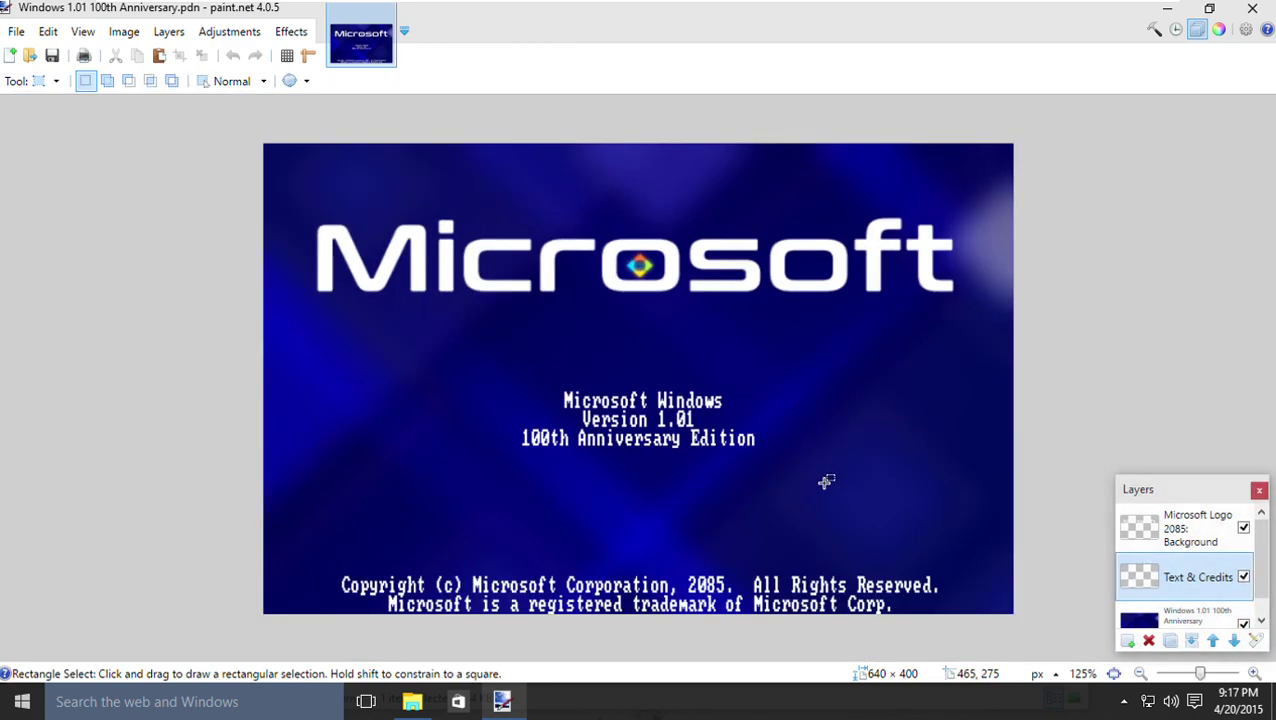
{"action": "key", "text": "ctrl+plus"}
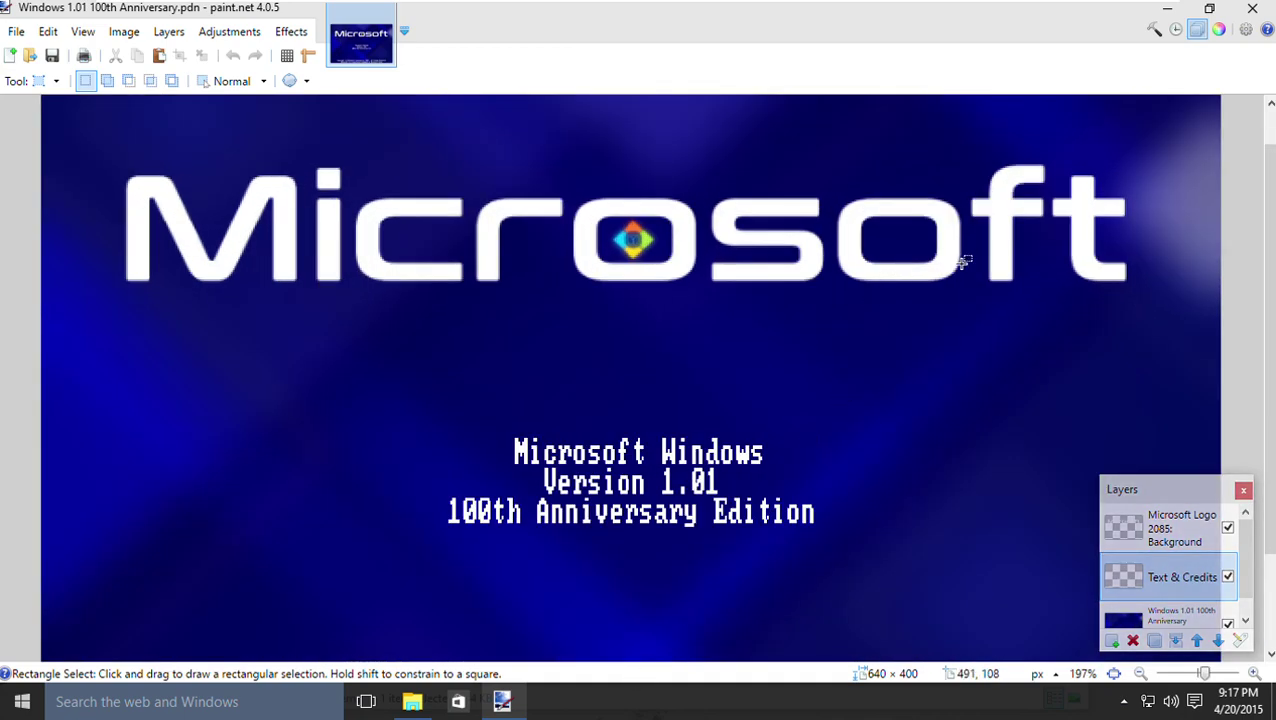
Examine the Microsoft logo, version title and copyright text of the Windows 1.01 100th Anniversary image up close
{"action": "scroll", "coordinate": [1026, 275], "scroll_direction": "down", "scroll_amount": 1}
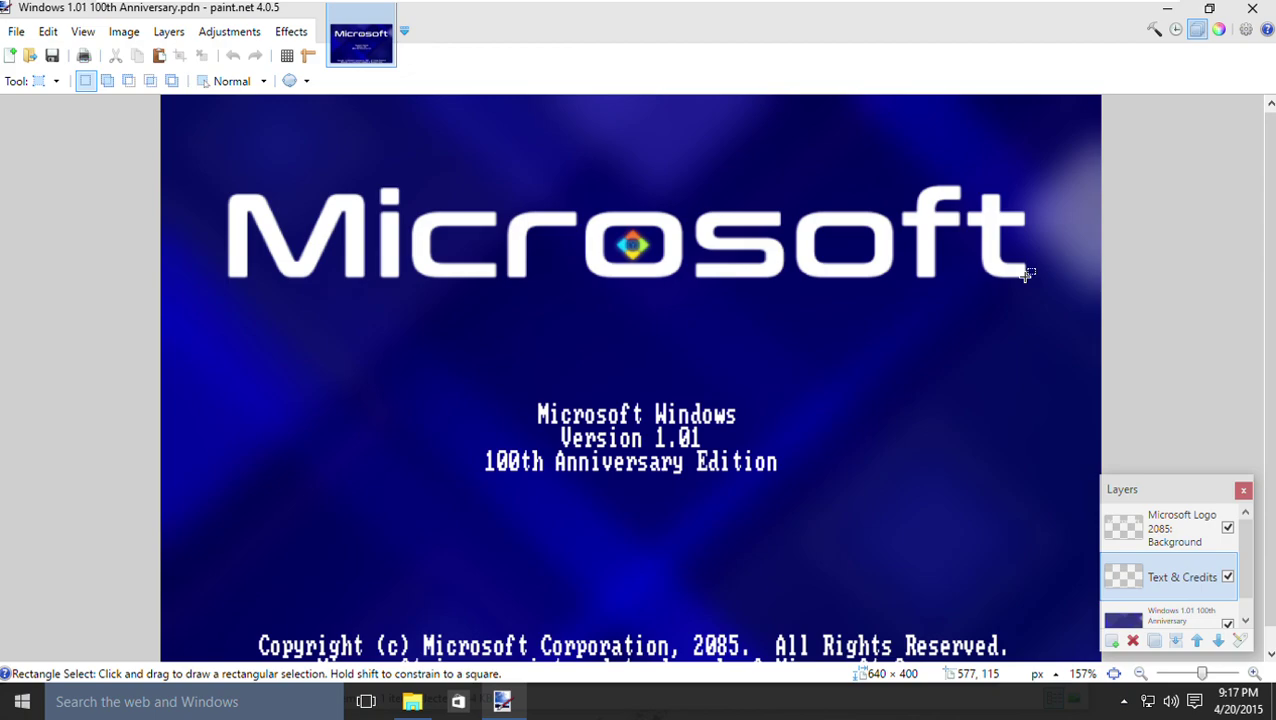
{"action": "scroll", "coordinate": [985, 205], "scroll_direction": "up", "scroll_amount": 3}
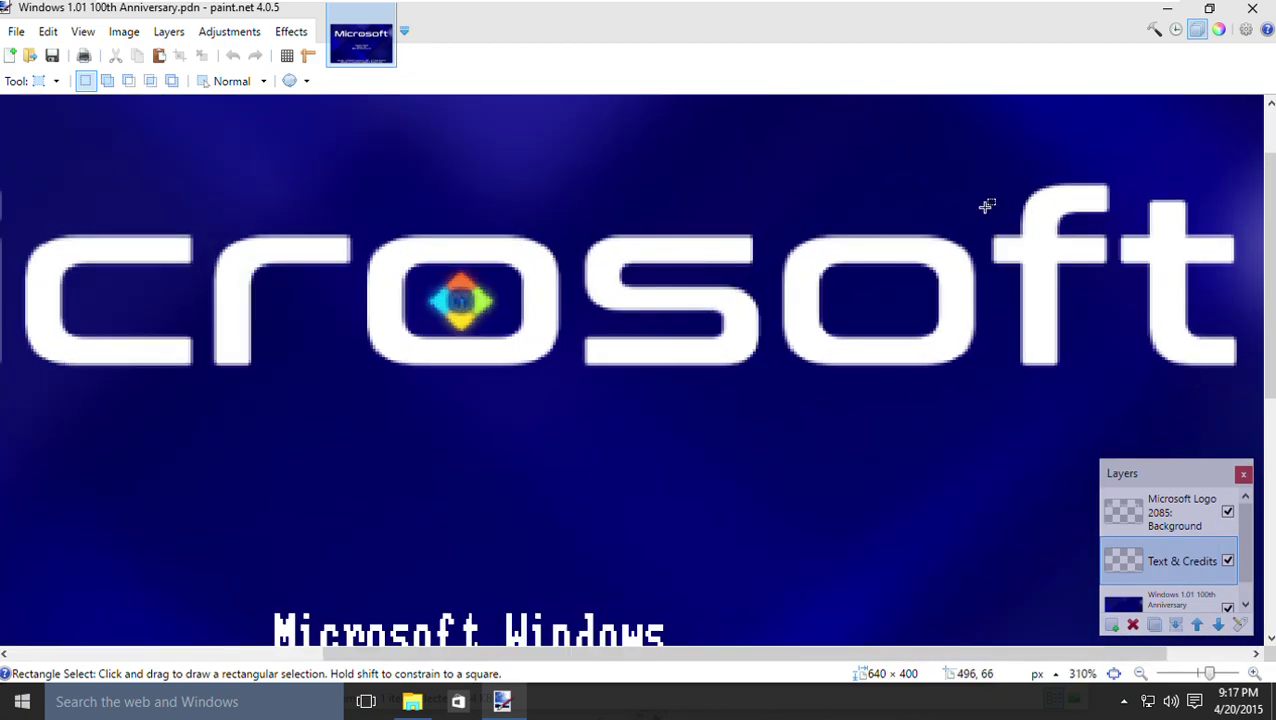
{"action": "scroll", "coordinate": [1062, 298], "scroll_direction": "down", "scroll_amount": 3}
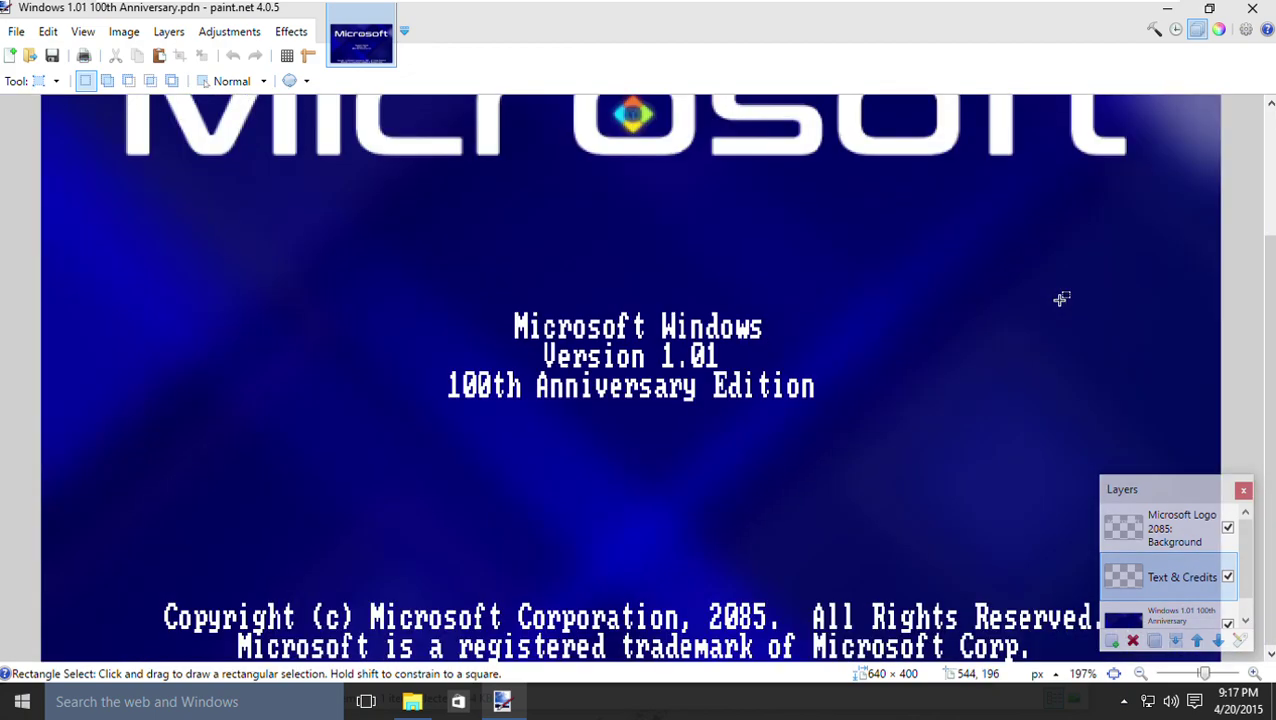
{"action": "scroll", "coordinate": [1062, 298], "scroll_direction": "up", "scroll_amount": 1}
{"action": "scroll", "coordinate": [917, 567], "scroll_direction": "down", "scroll_amount": 3}
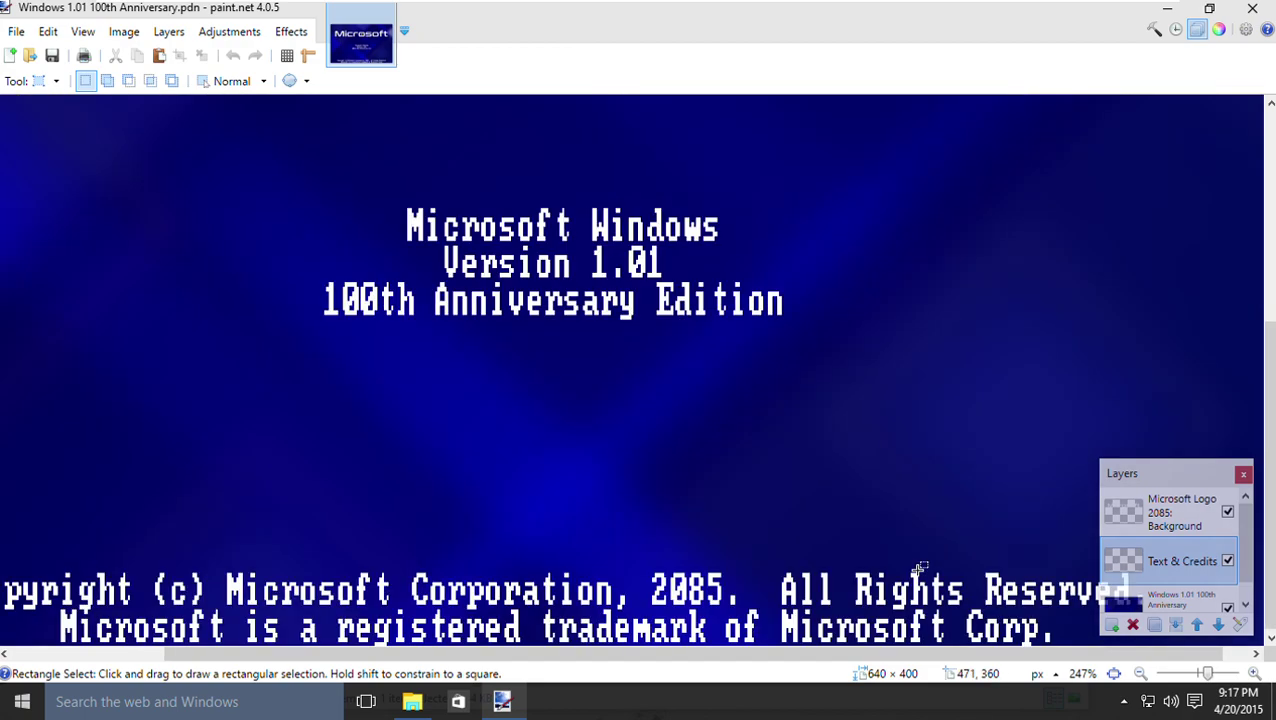
{"action": "scroll", "coordinate": [793, 660], "scroll_direction": "right", "scroll_amount": 1}
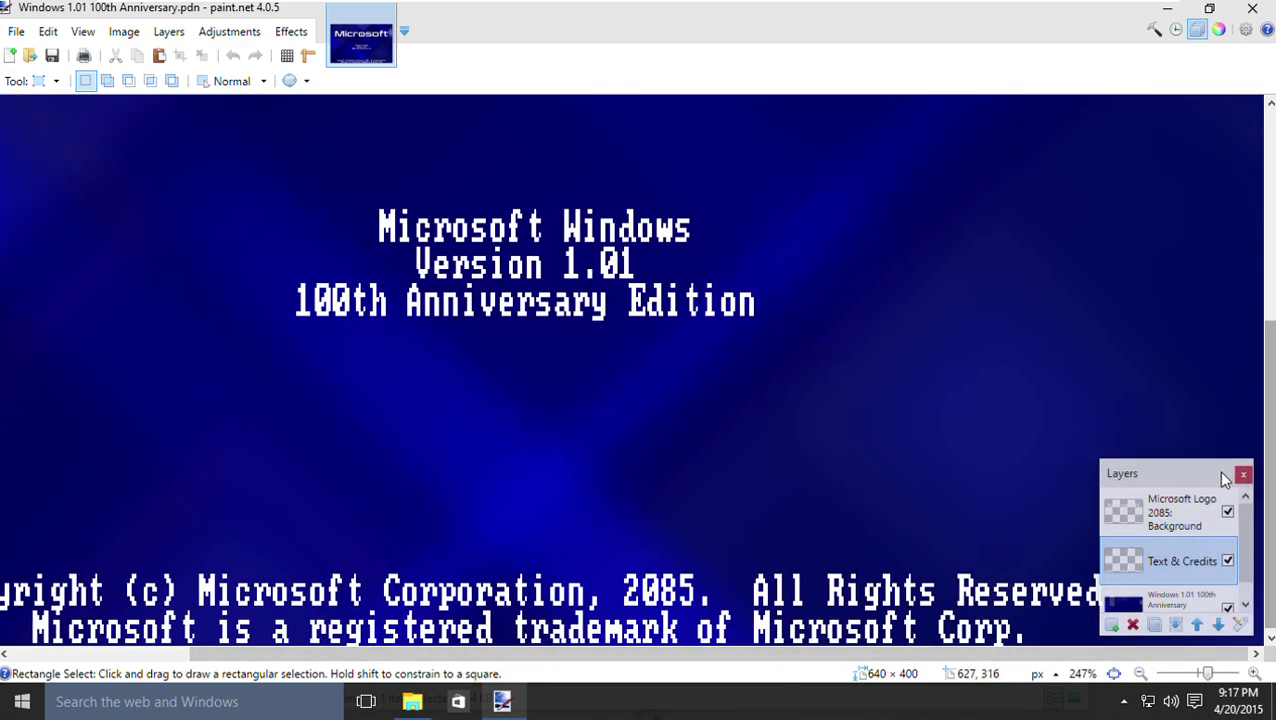
Hide the Microsoft Logo 2085: Background layer to check the image without it, and close the 100th Anniversary image
{"action": "left_click", "coordinate": [1210, 520]}
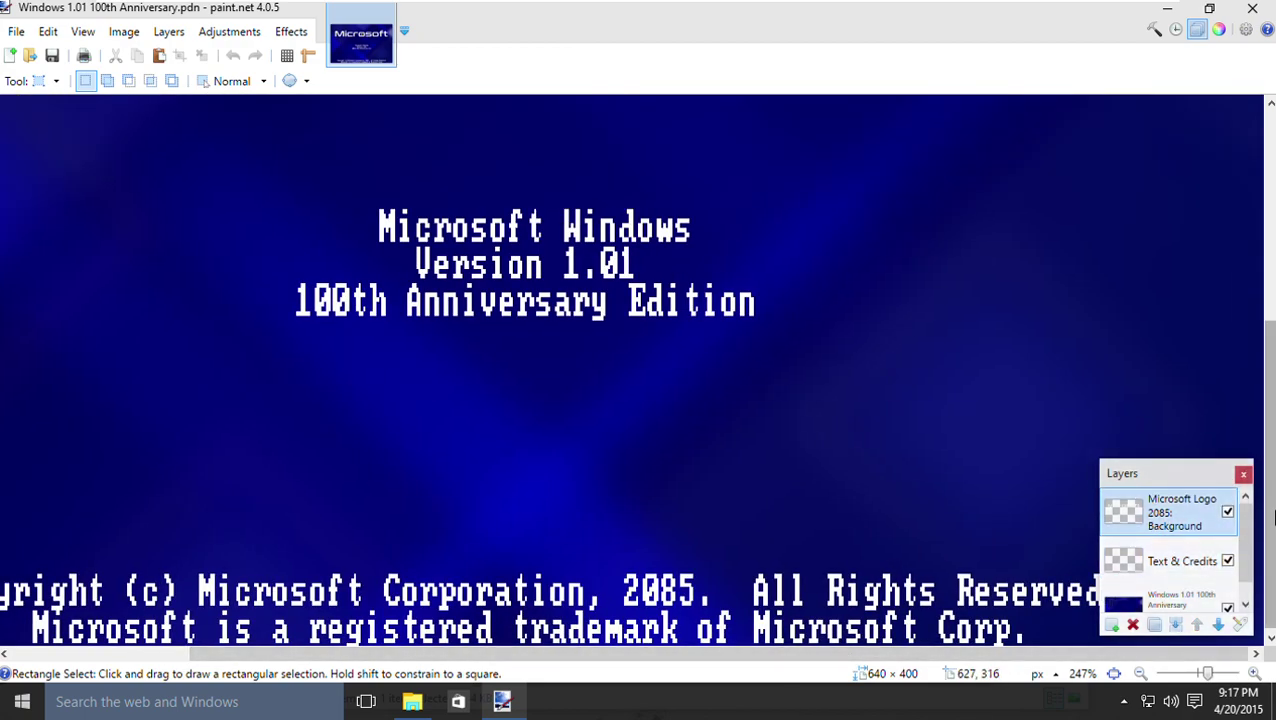
{"action": "left_click", "coordinate": [1228, 512]}
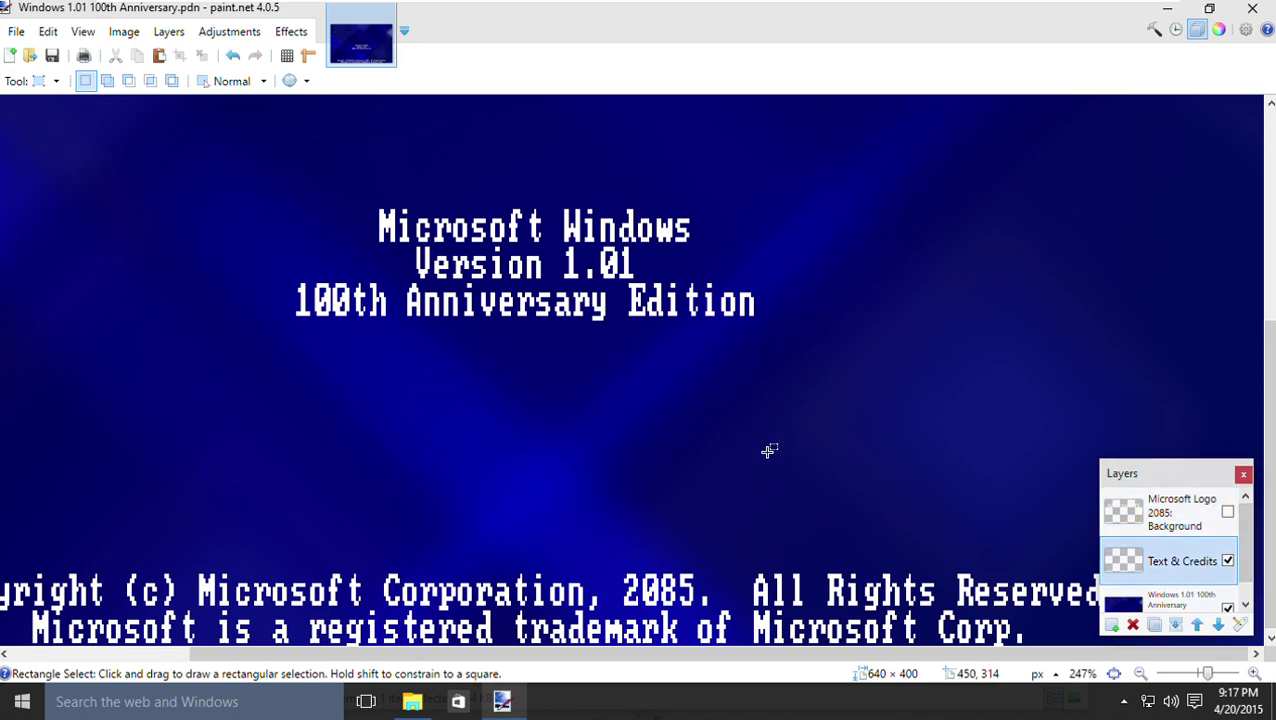
{"action": "scroll", "coordinate": [769, 447], "scroll_direction": "down", "scroll_amount": 1}
{"action": "scroll", "coordinate": [769, 447], "scroll_direction": "down", "scroll_amount": 1}
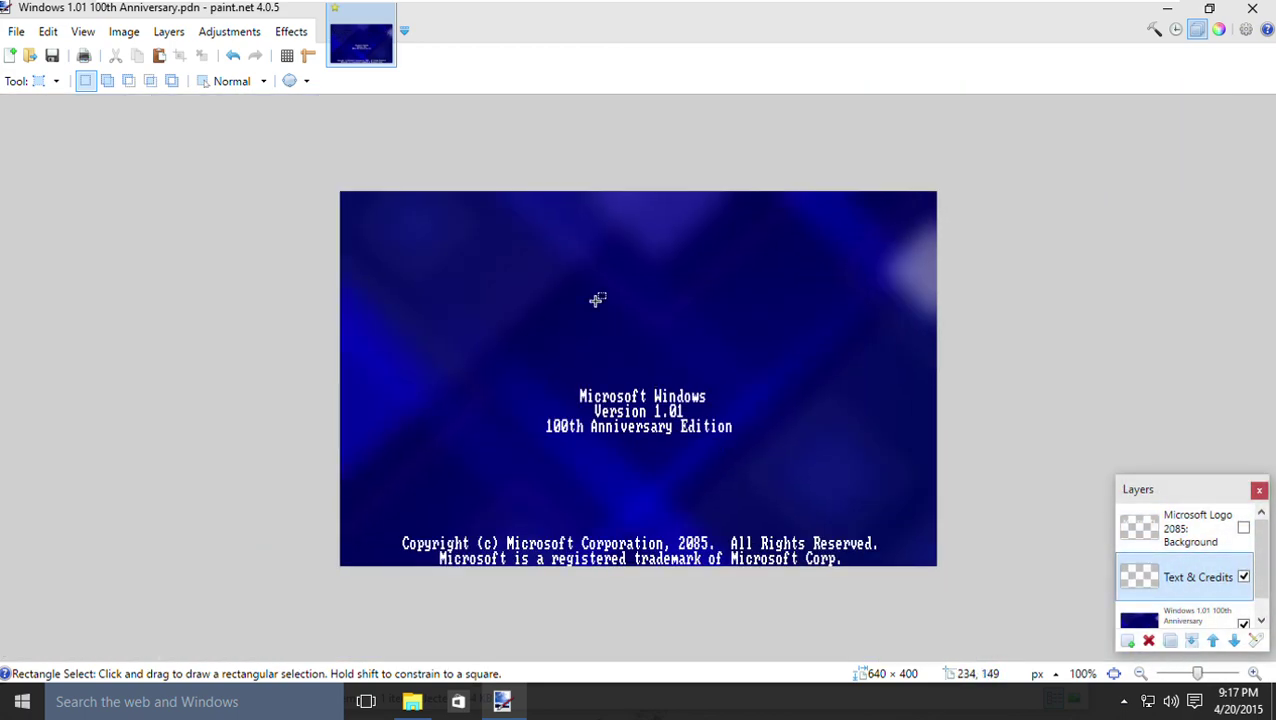
{"action": "left_click", "coordinate": [384, 9]}
{"action": "left_click", "coordinate": [572, 464]}
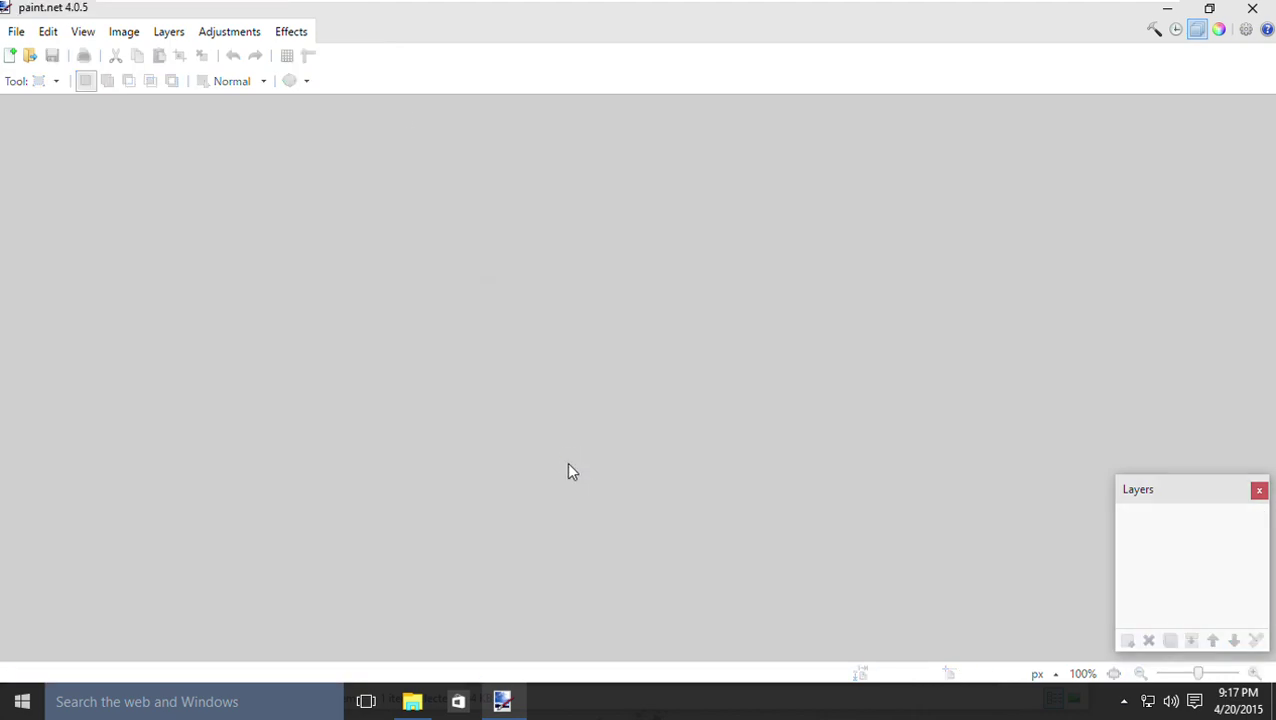
In File Explorer, go back to 03. Future and open the Windows 28100 layered image from the 9x folder
{"action": "left_click", "coordinate": [410, 699]}
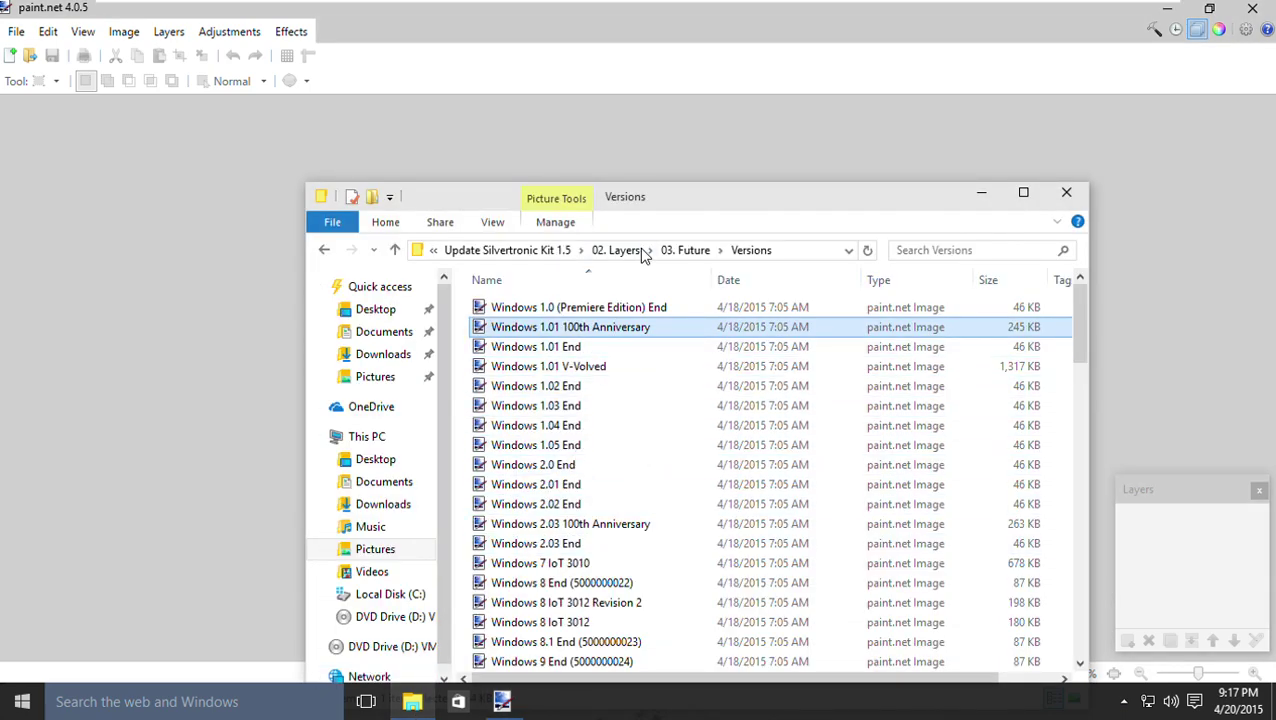
{"action": "left_click", "coordinate": [682, 251]}
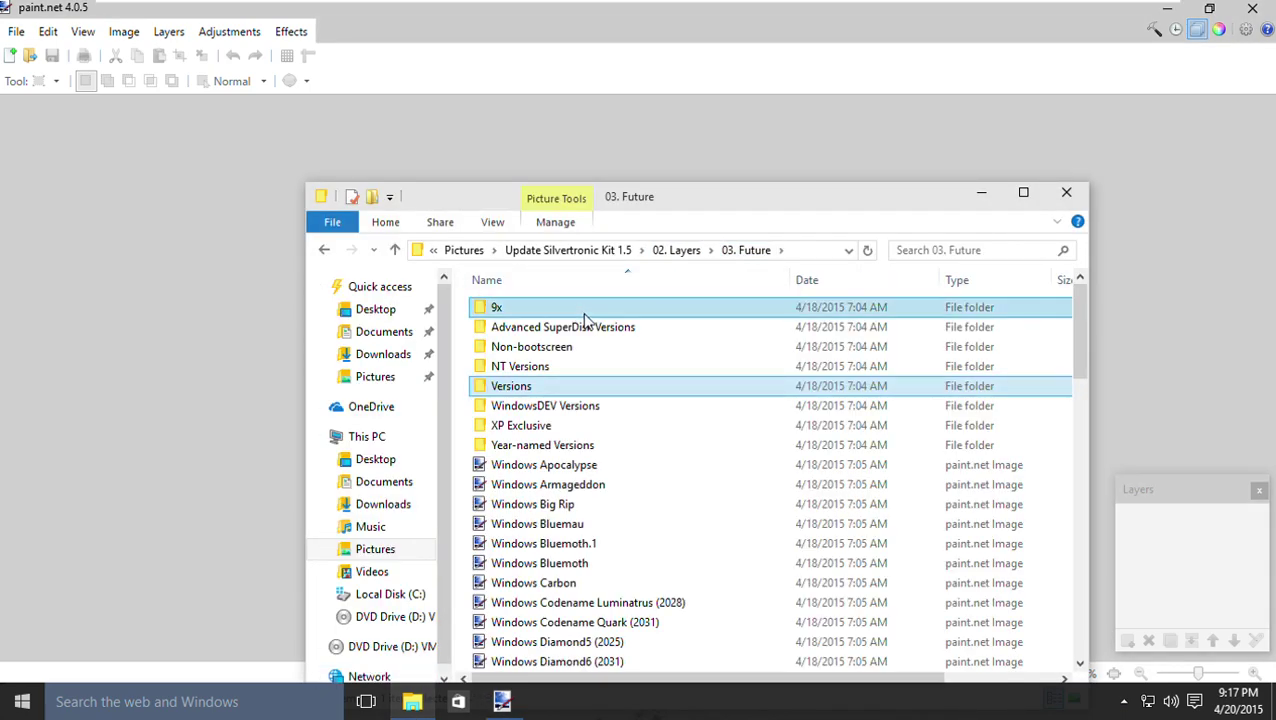
{"action": "double_click", "coordinate": [585, 310]}
{"action": "scroll", "coordinate": [510, 595], "scroll_direction": "down", "scroll_amount": 12}
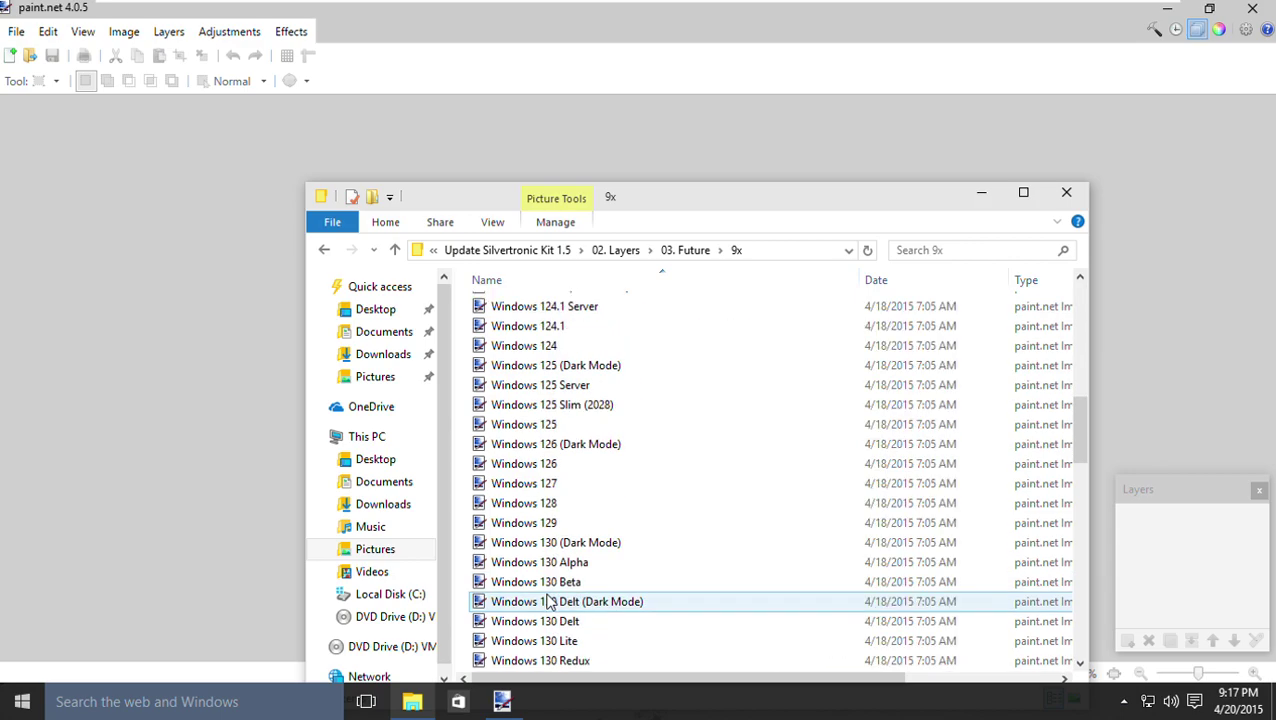
{"action": "scroll", "coordinate": [548, 601], "scroll_direction": "down", "scroll_amount": 15}
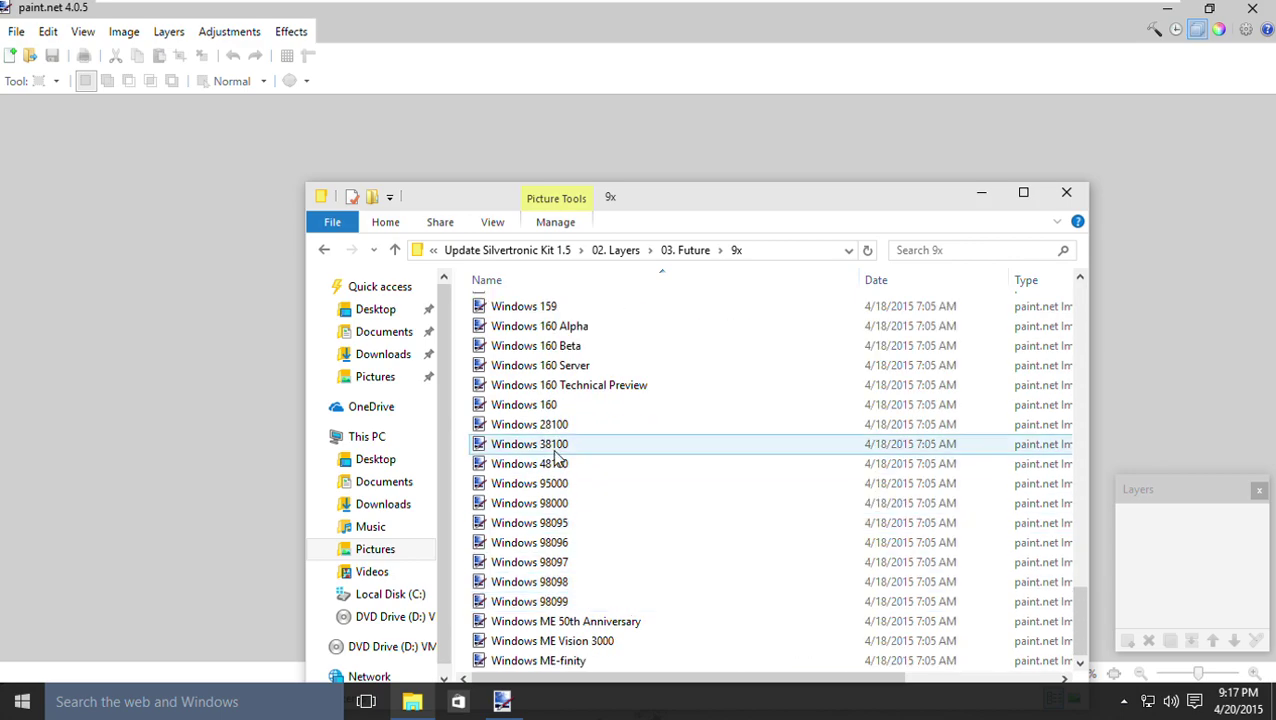
{"action": "double_click", "coordinate": [557, 425]}
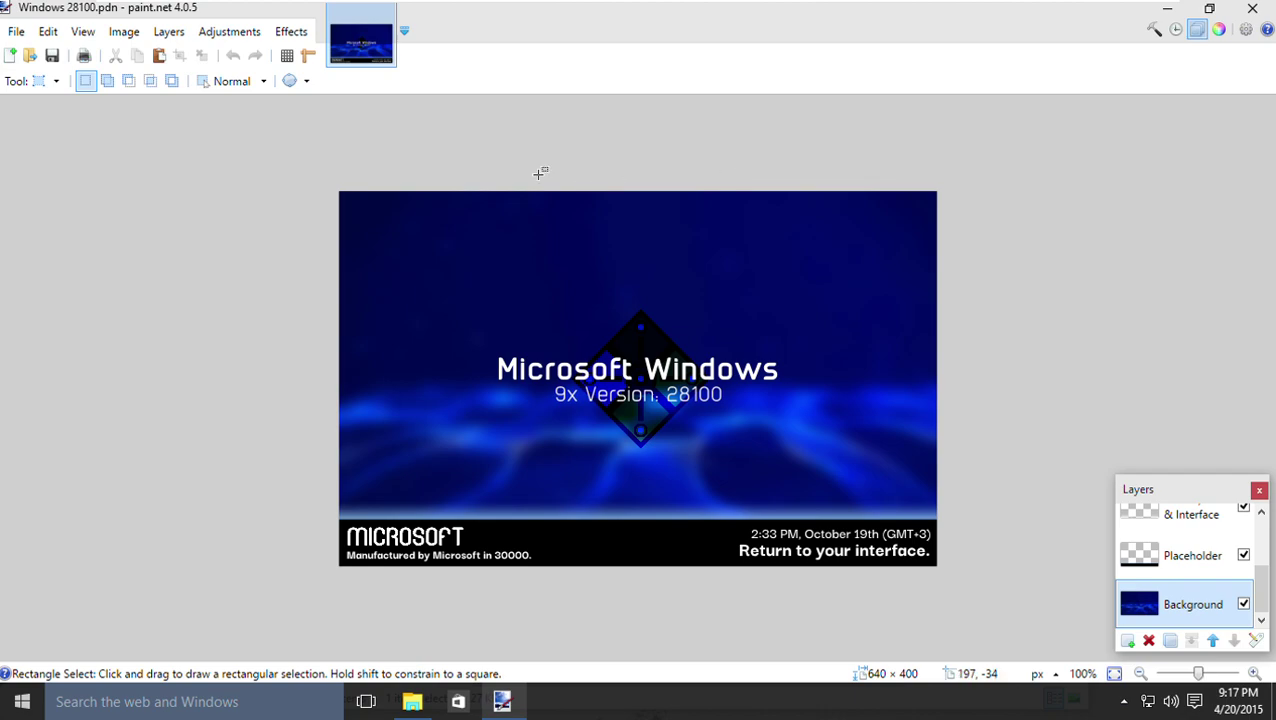
View the Windows 28100 boot screen, close it and clear the Open Recent list
{"action": "scroll", "coordinate": [539, 173], "scroll_direction": "up", "scroll_amount": 1}
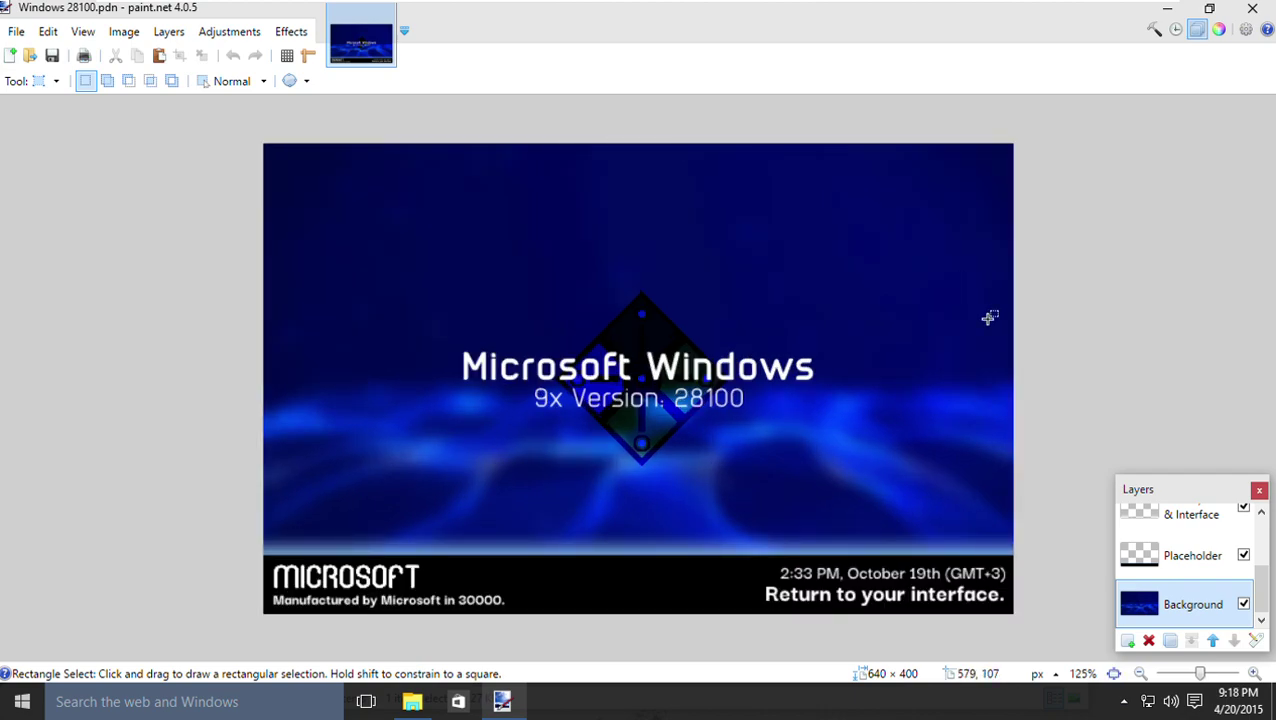
{"action": "scroll", "coordinate": [1078, 530], "scroll_direction": "up", "scroll_amount": 1}
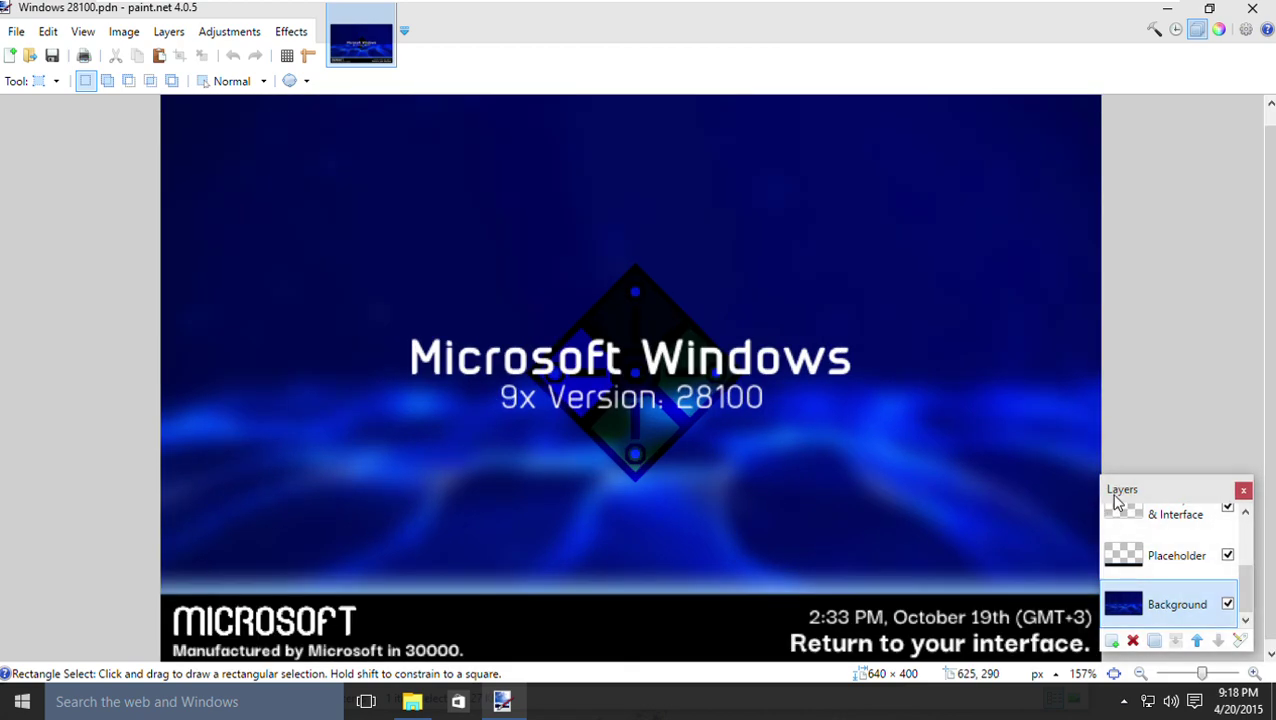
{"action": "scroll", "coordinate": [1180, 451], "scroll_direction": "down", "scroll_amount": 2}
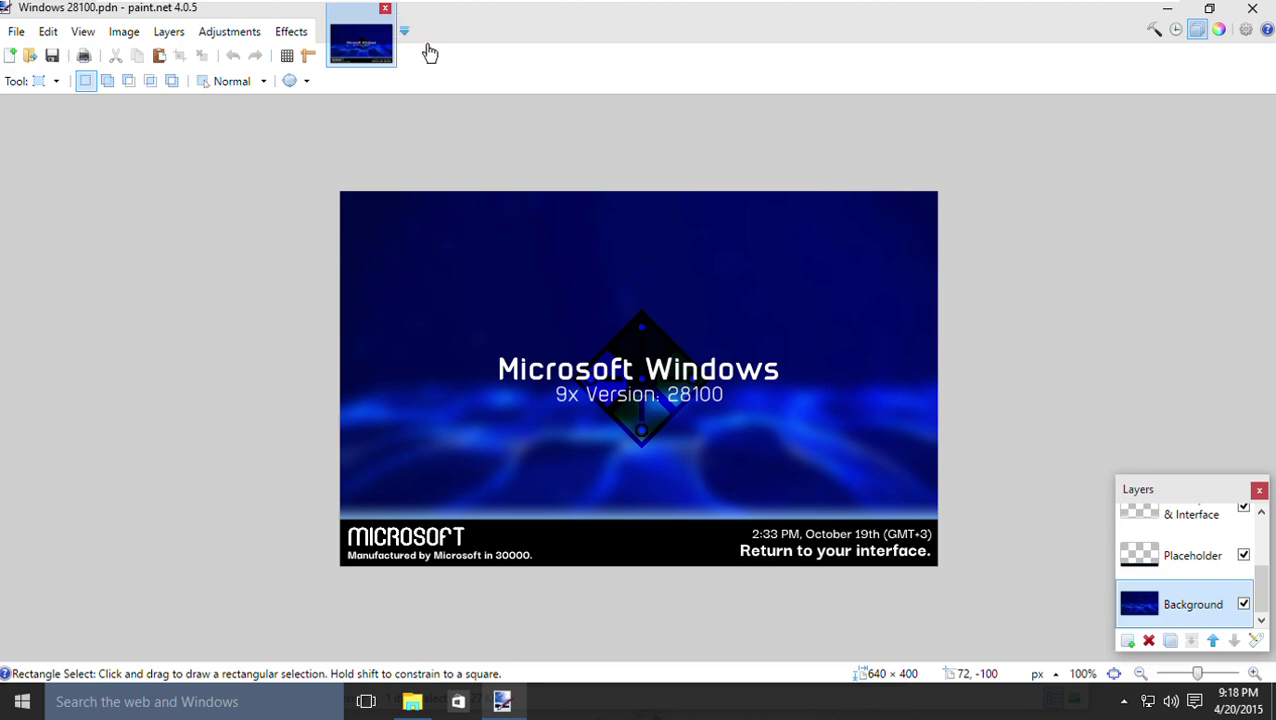
{"action": "left_click", "coordinate": [384, 9]}
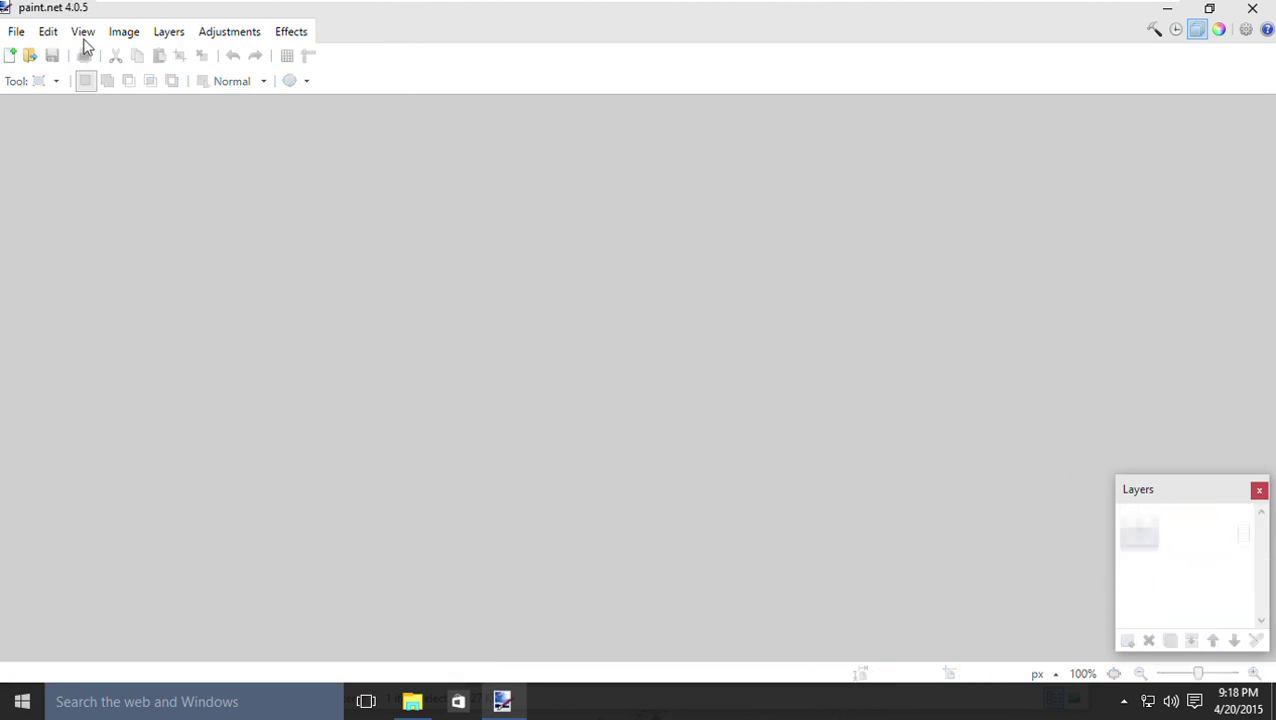
{"action": "left_click", "coordinate": [16, 31]}
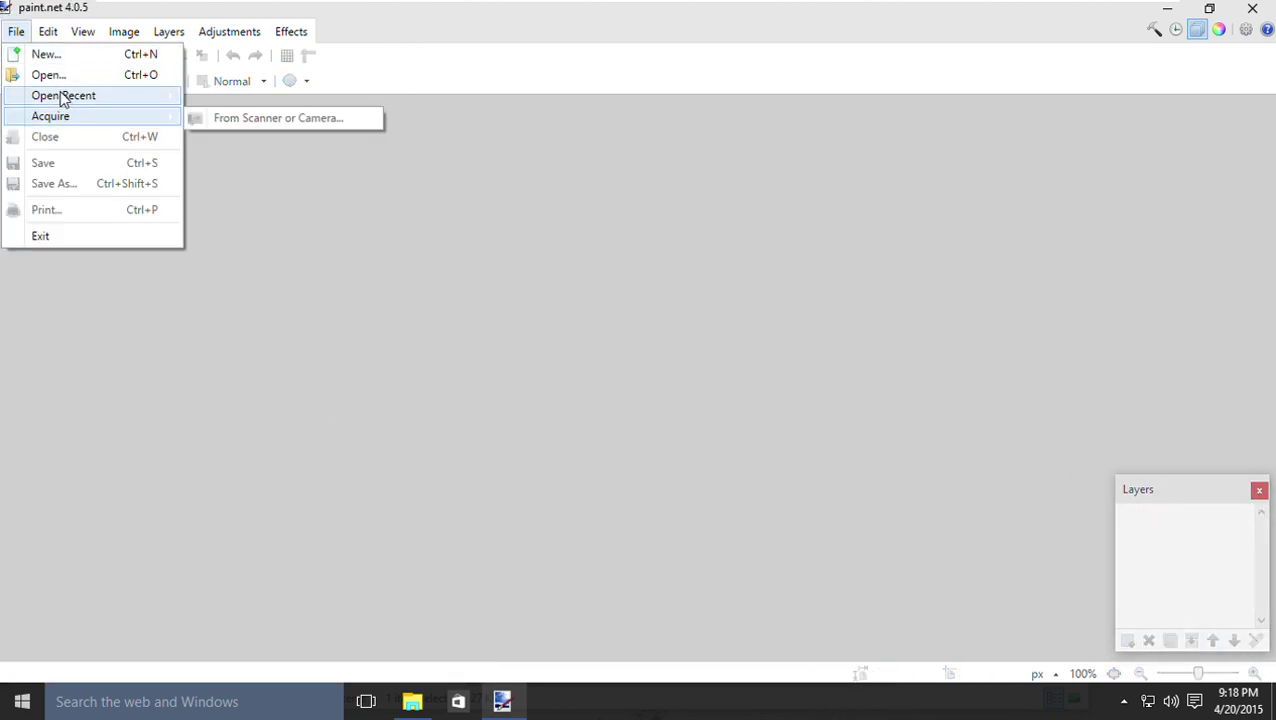
{"action": "mouse_move", "coordinate": [63, 97]}
{"action": "left_click", "coordinate": [336, 245]}
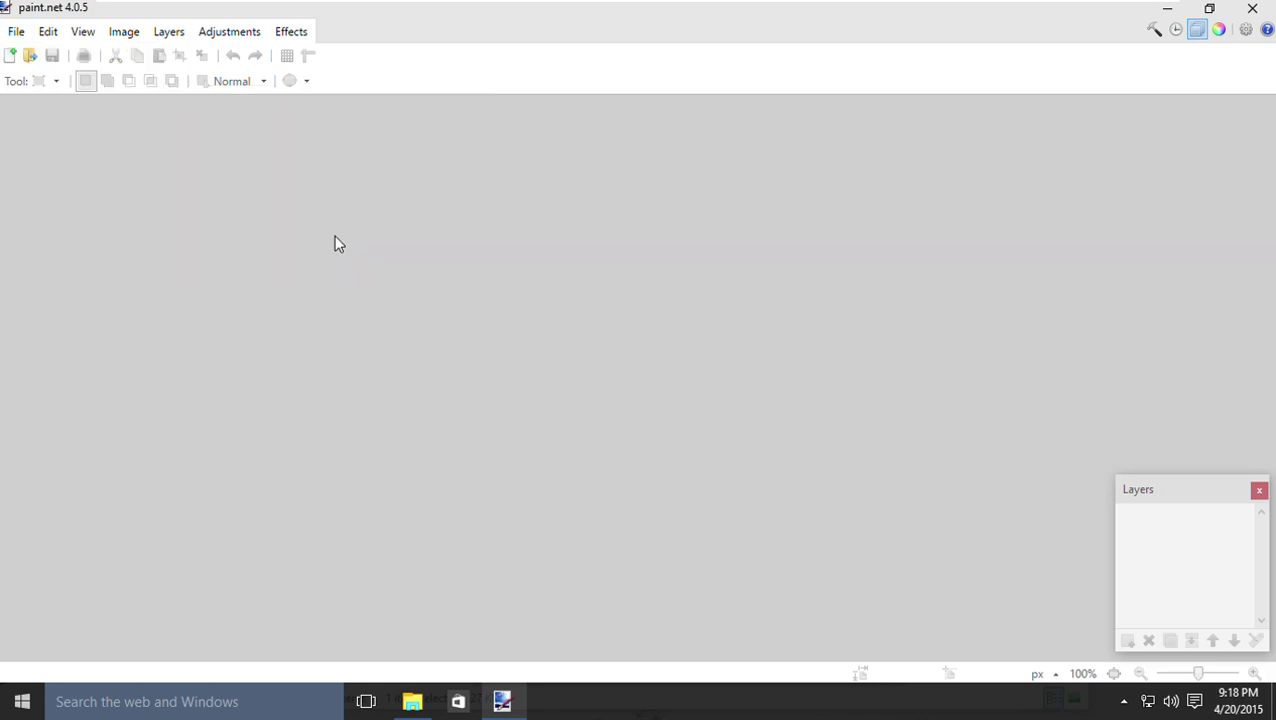
Minimize paint.net and go back up in File Explorer to the Update Silvertronic Kit 1.5 folder
{"action": "left_click", "coordinate": [503, 702]}
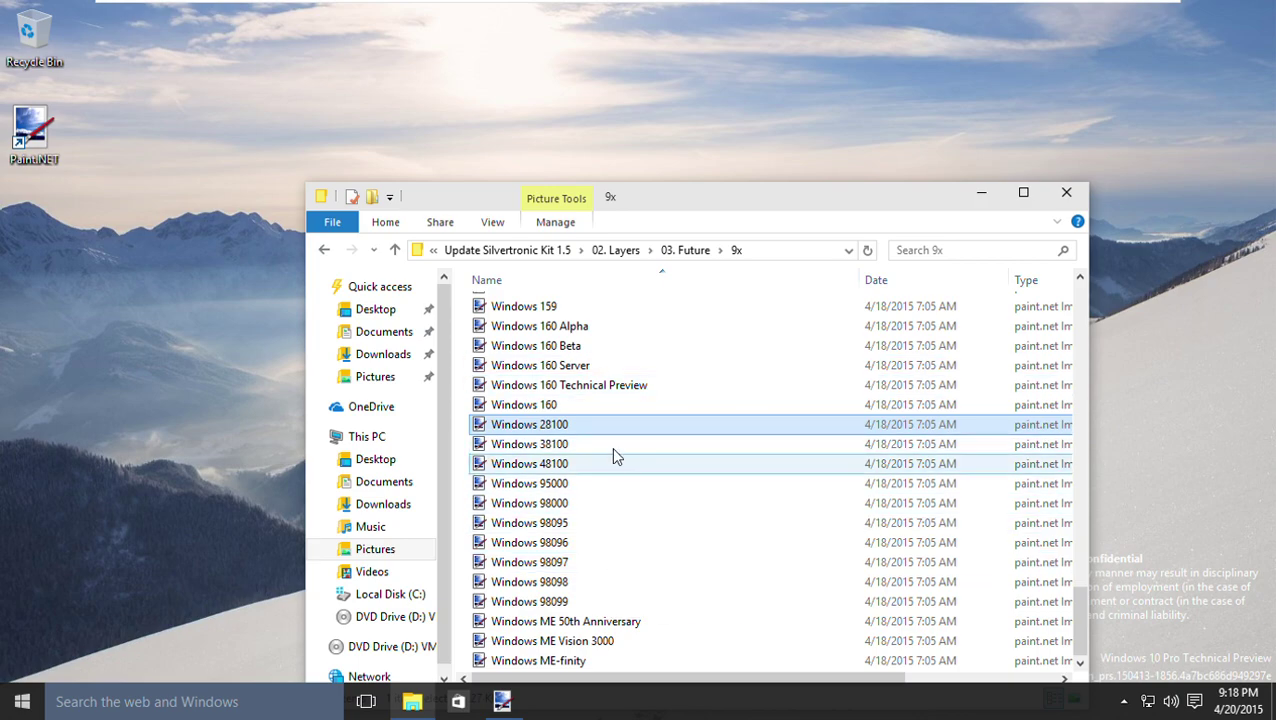
{"action": "left_click", "coordinate": [680, 250]}
{"action": "left_click", "coordinate": [678, 250]}
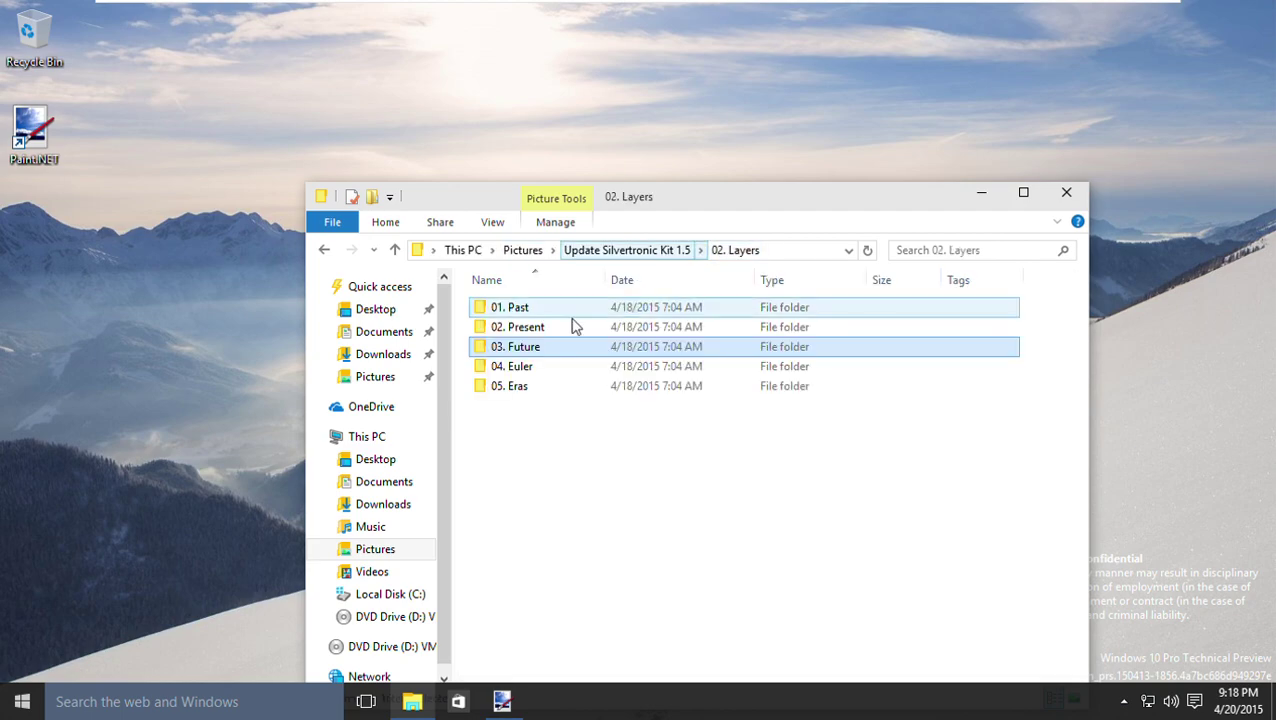
{"action": "left_click", "coordinate": [596, 250]}
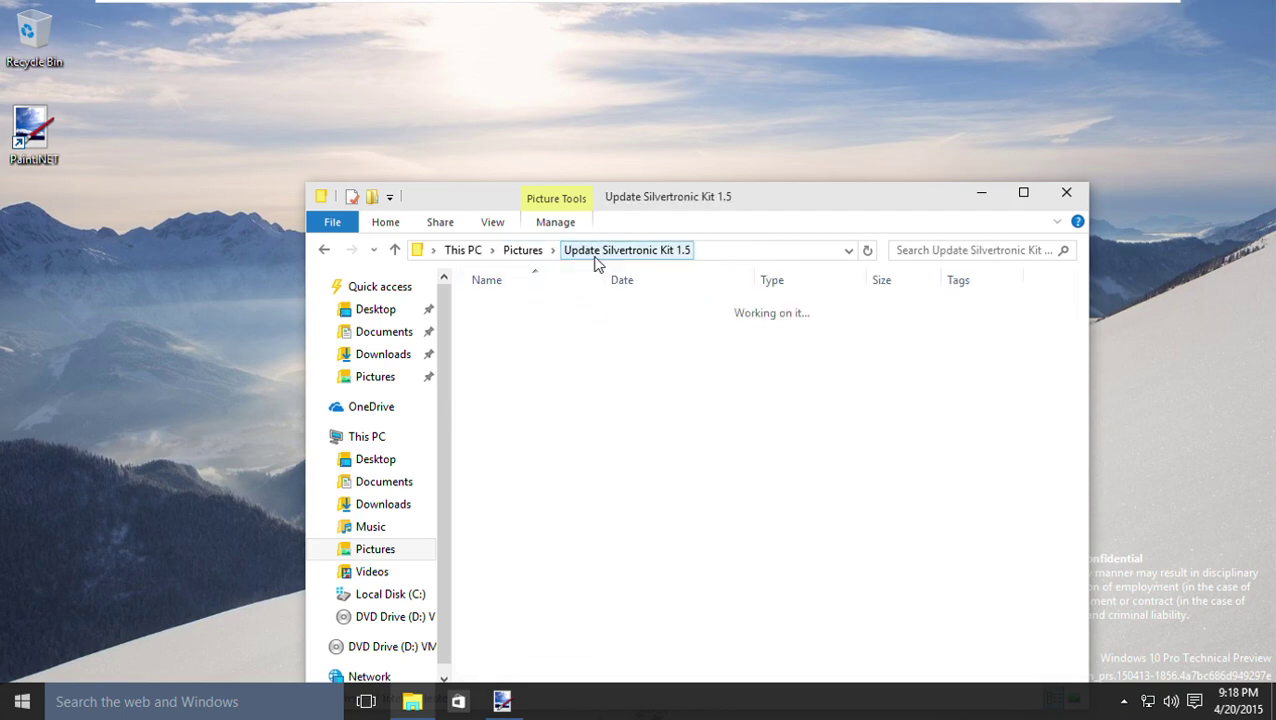
Browse to 03. Resources > Logos > Windows > 05. Eras > Cycles
{"action": "left_click", "coordinate": [541, 350]}
{"action": "double_click", "coordinate": [541, 352]}
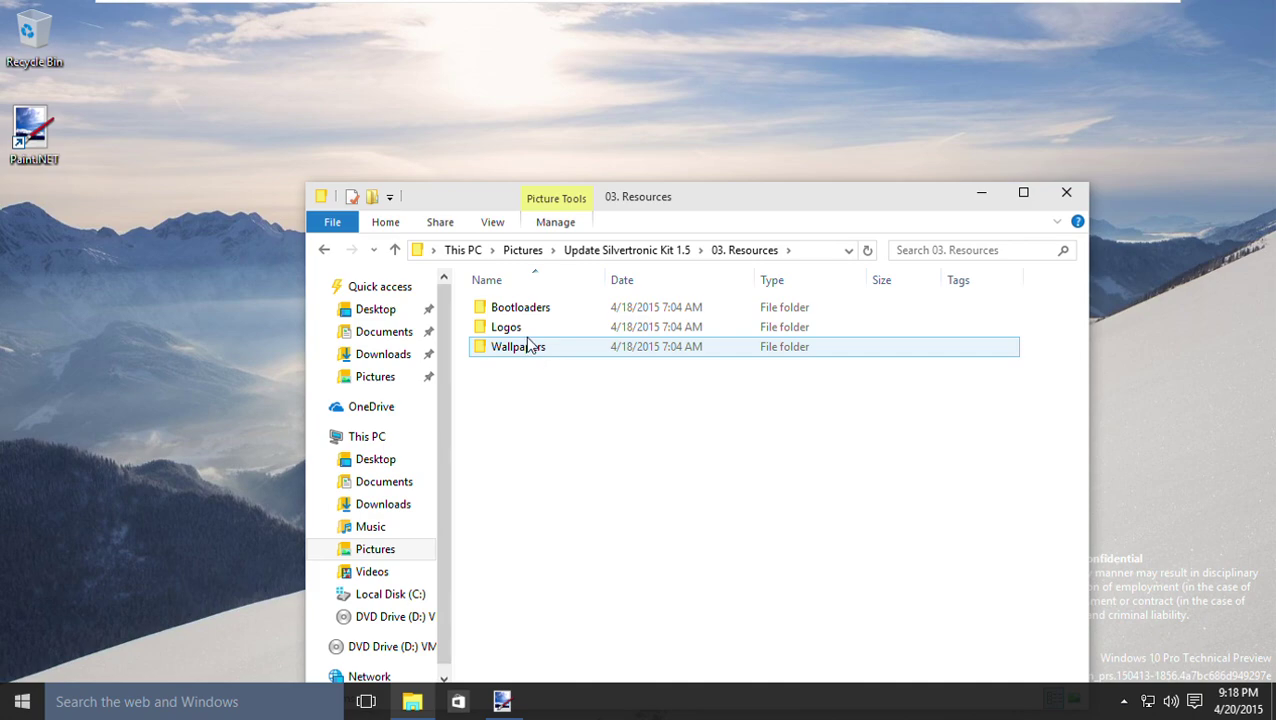
{"action": "double_click", "coordinate": [513, 328]}
{"action": "double_click", "coordinate": [537, 330]}
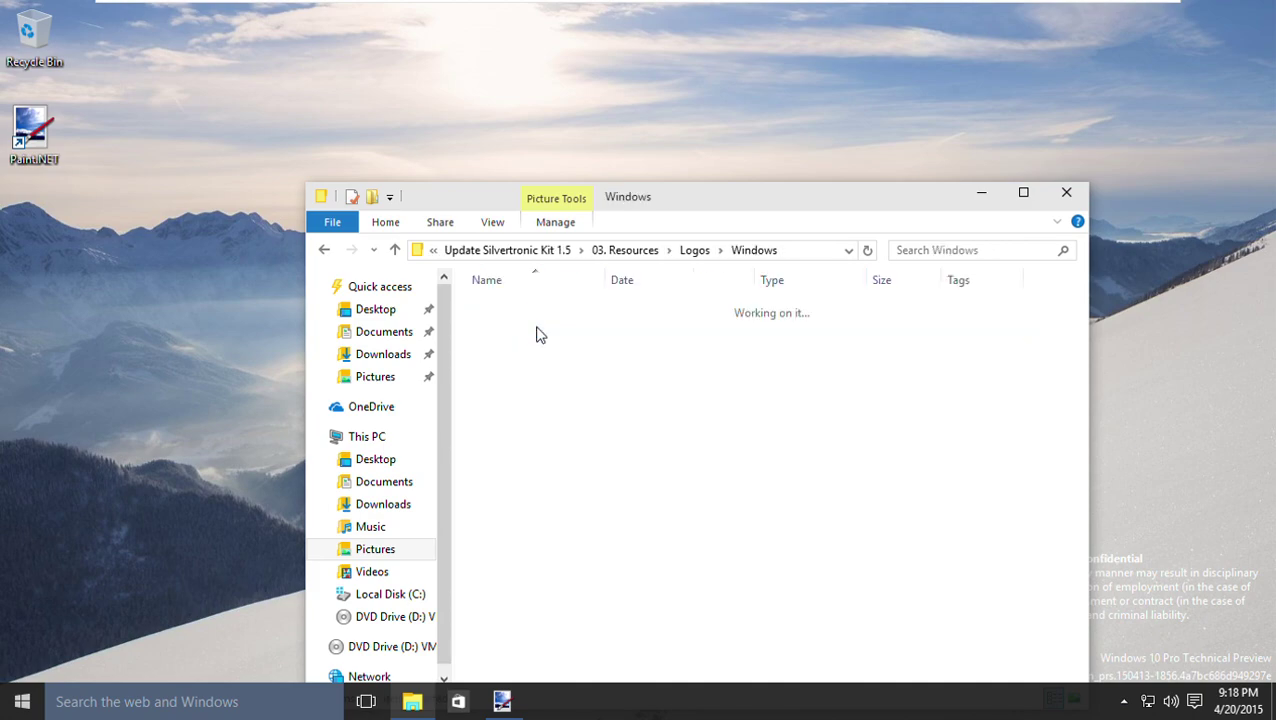
{"action": "double_click", "coordinate": [541, 385]}
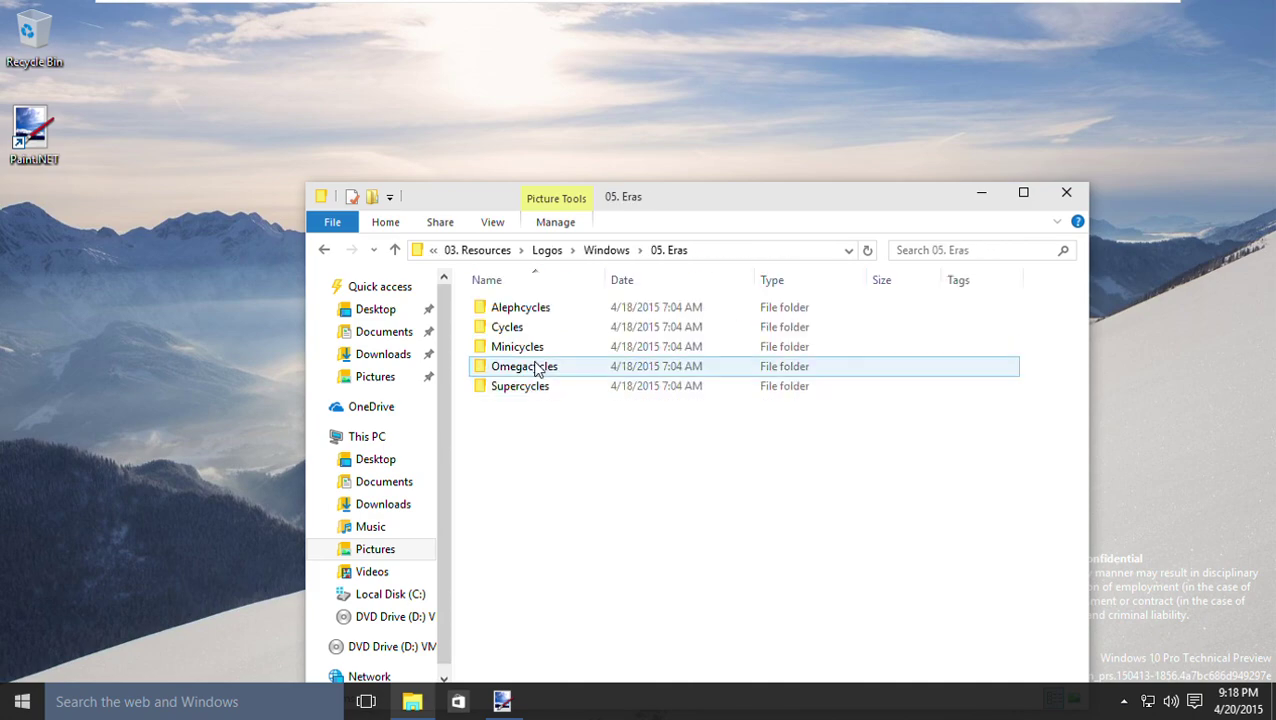
{"action": "double_click", "coordinate": [510, 330]}
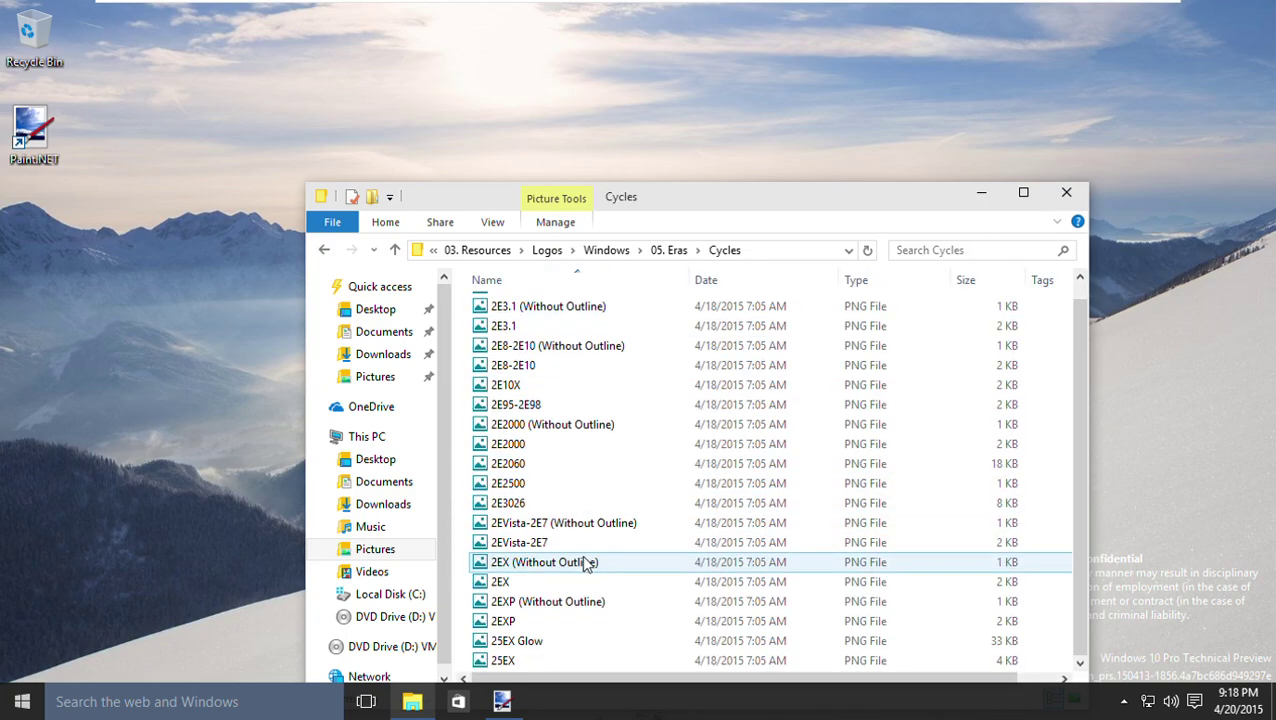
Open the 2EX logo from the Cycles folder in paint.net, close it and return to File Explorer
{"action": "mouse_move", "coordinate": [507, 601]}
{"action": "left_mouse_down"}
{"action": "mouse_move", "coordinate": [610, 625]}
{"action": "mouse_move", "coordinate": [503, 705]}
{"action": "mouse_move", "coordinate": [612, 478]}
{"action": "left_mouse_up"}
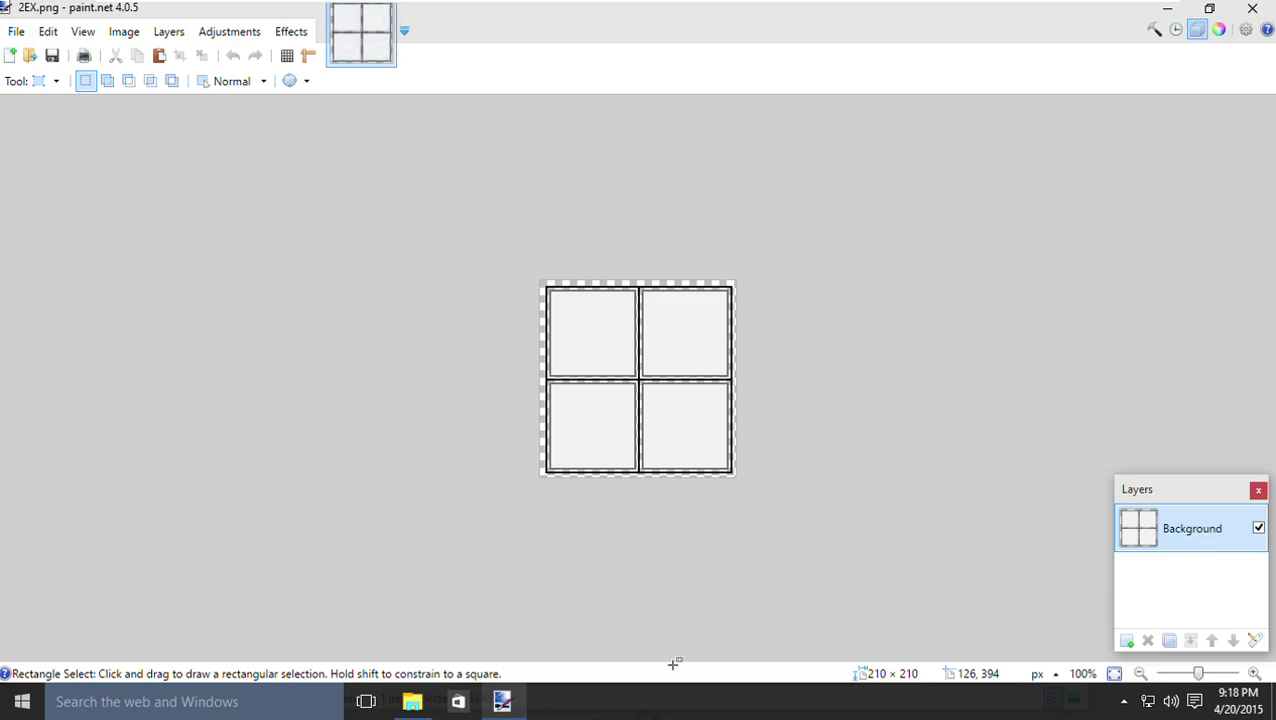
{"action": "key", "text": "ctrl+w"}
{"action": "left_click", "coordinate": [405, 705]}
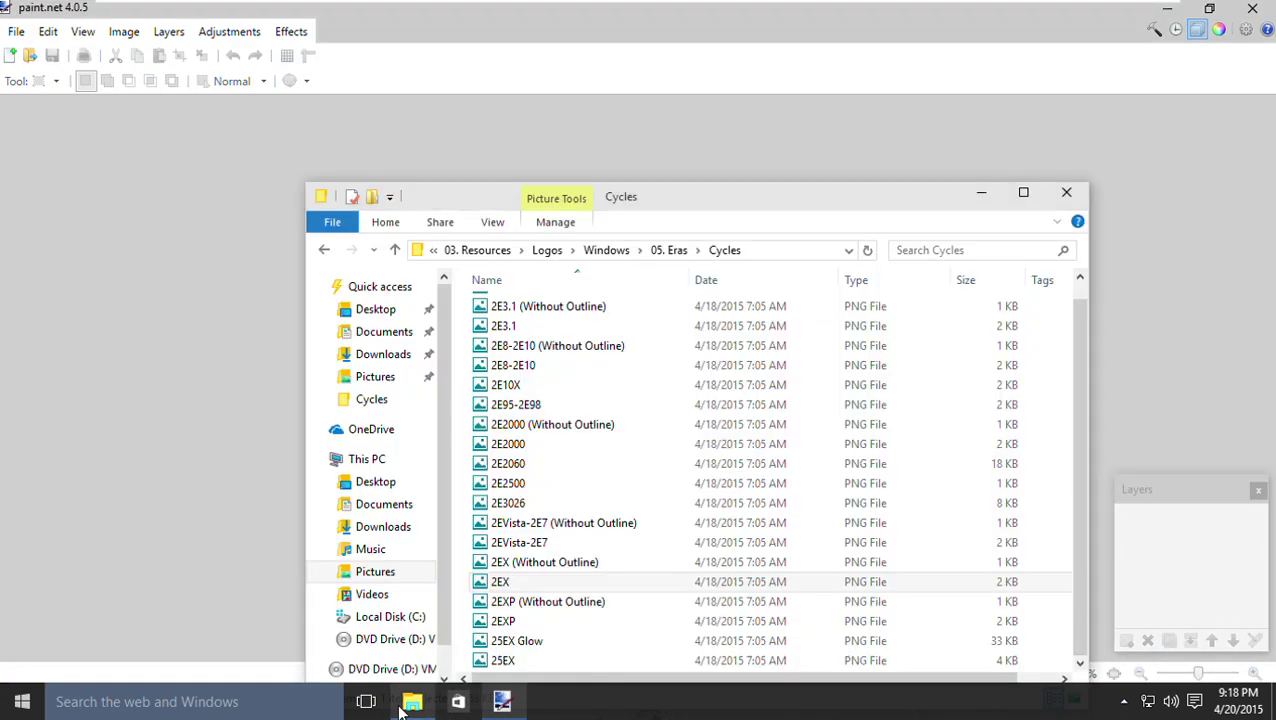
Go up from the Cycles folder to the main Update Silvertronic Kit 1.5 folder
{"action": "left_click", "coordinate": [665, 250]}
{"action": "left_click", "coordinate": [607, 250]}
{"action": "left_click", "coordinate": [533, 252]}
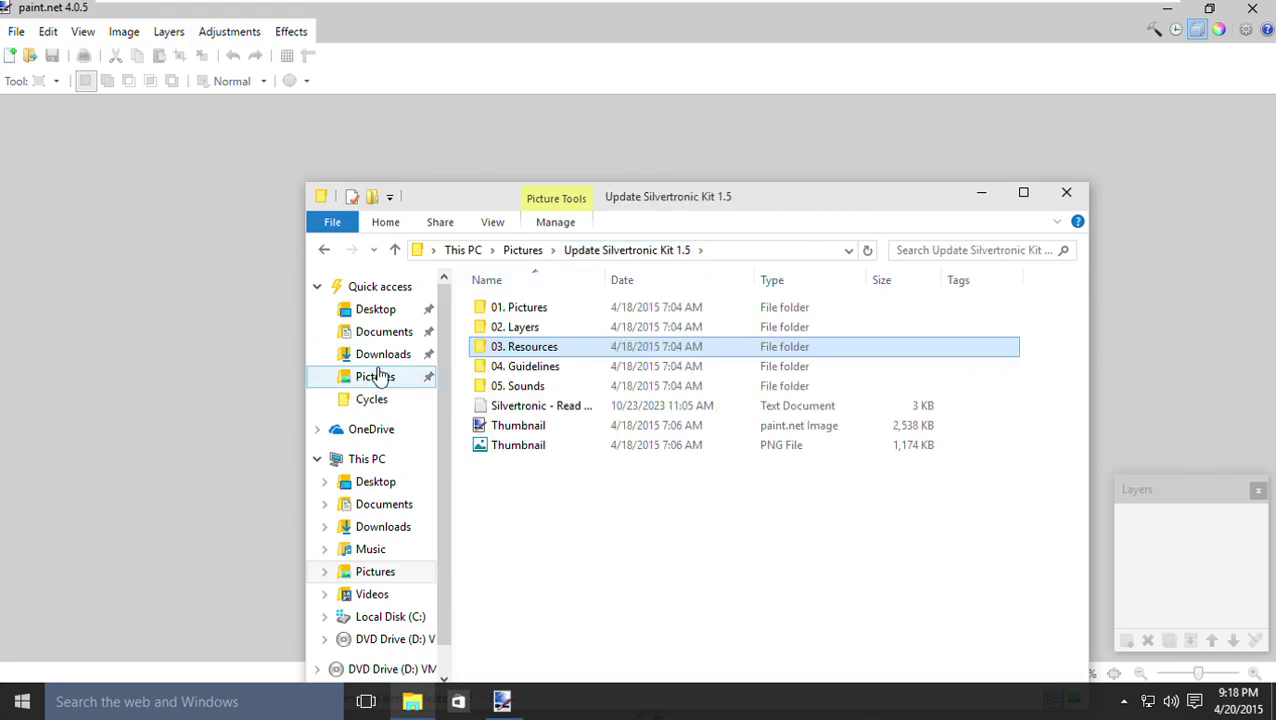
{"action": "left_click", "coordinate": [385, 293]}
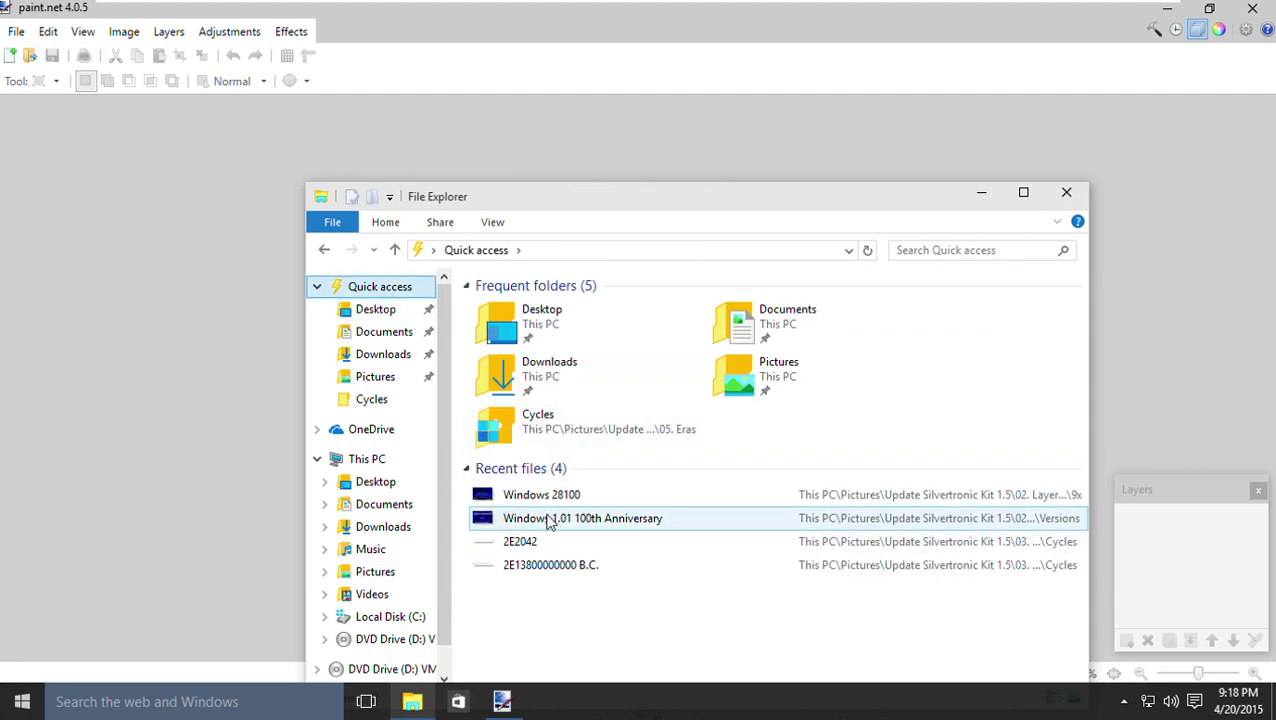
{"action": "right_click", "coordinate": [548, 520]}
{"action": "left_click", "coordinate": [589, 478]}
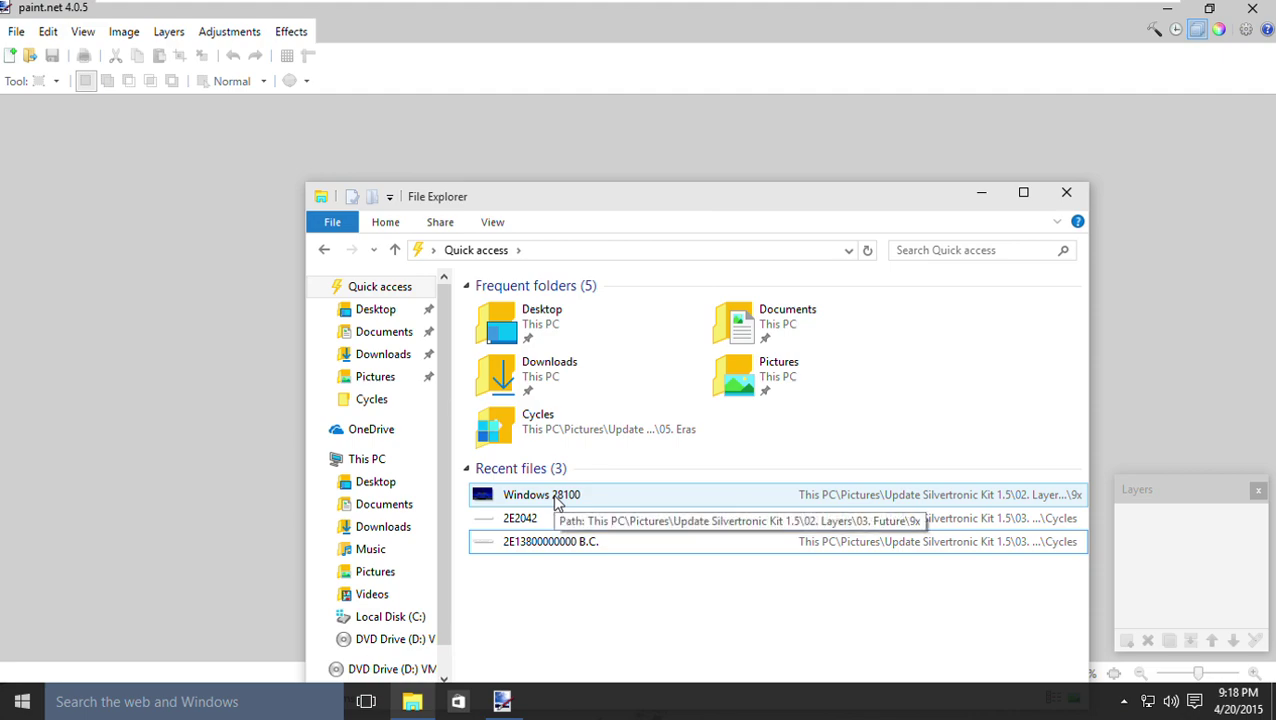
{"action": "right_click", "coordinate": [556, 541]}
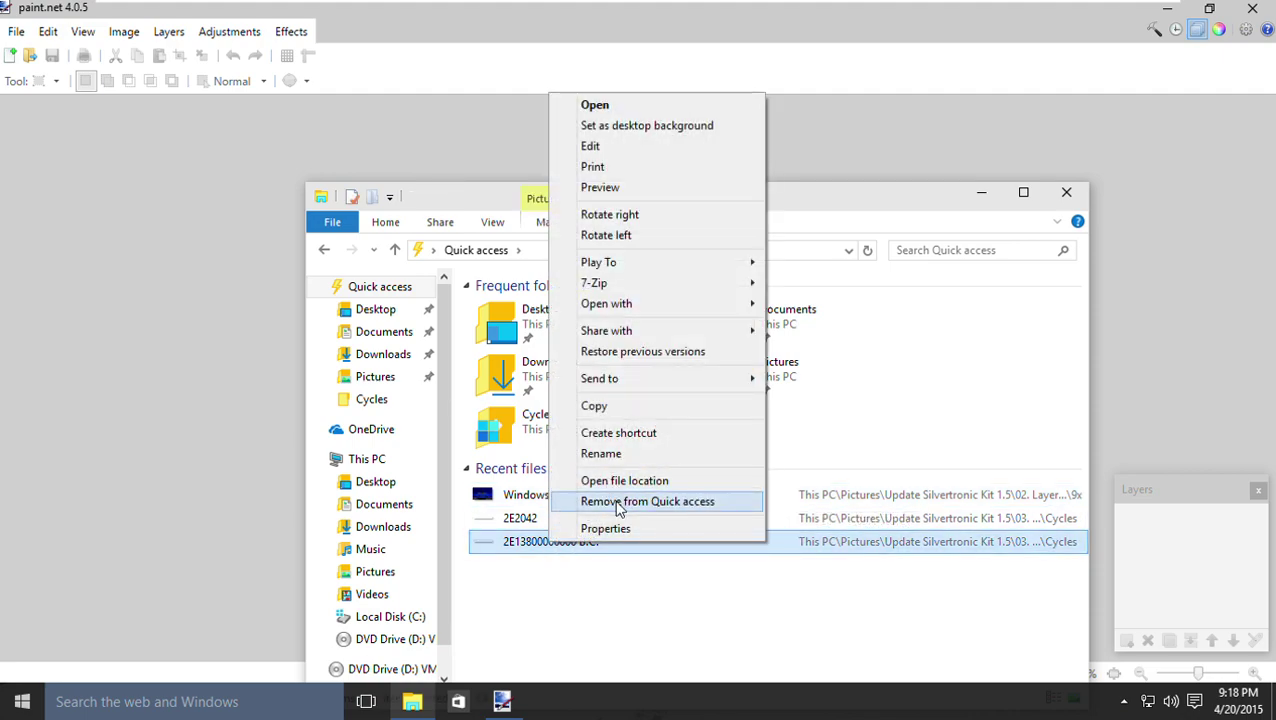
{"action": "left_click", "coordinate": [585, 501]}
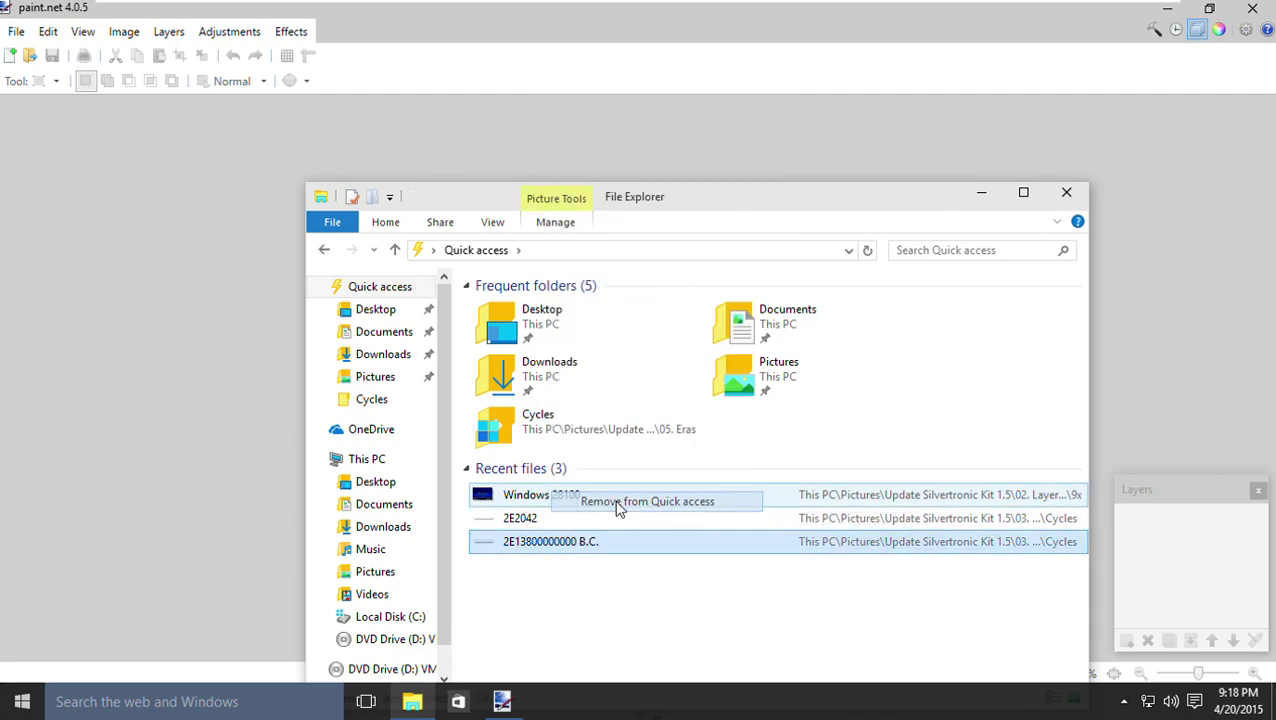
{"action": "right_click", "coordinate": [533, 505]}
{"action": "left_click", "coordinate": [578, 461]}
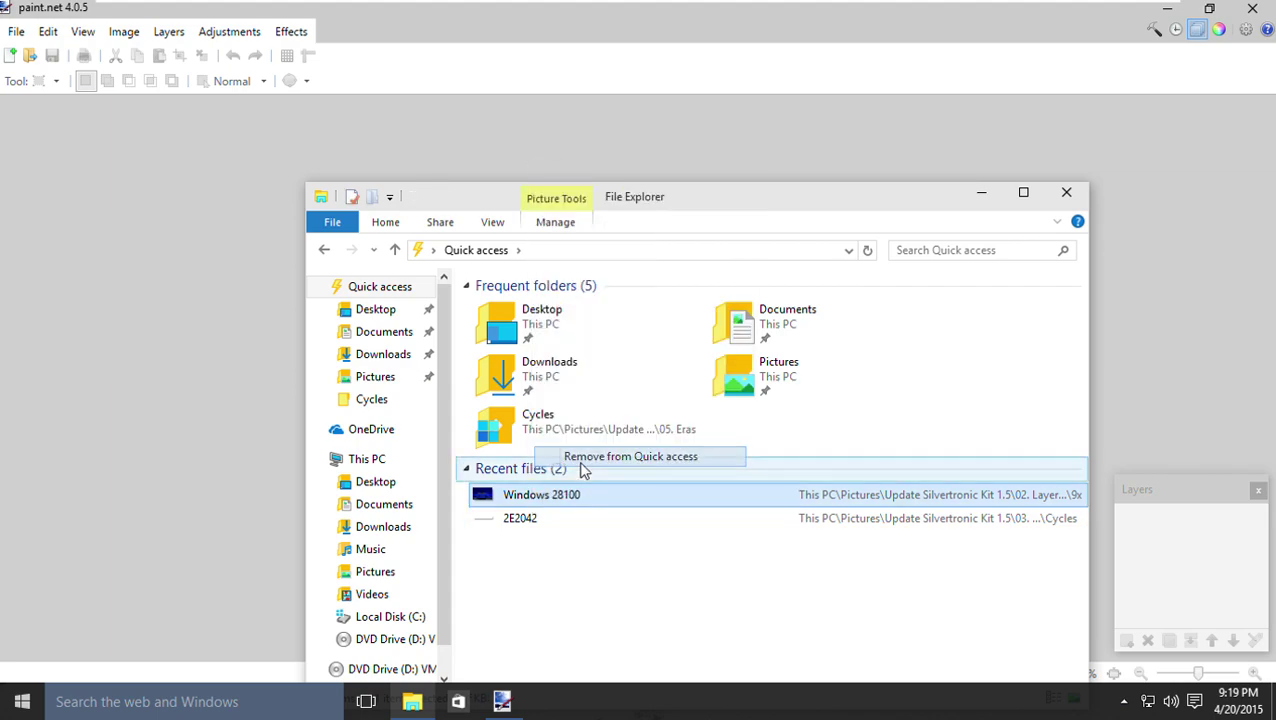
Open the 2E2042 logo from Quick access in paint.net, and show the Colors window, lowered mostly out of view, alongside the redisplayed Layers window
{"action": "mouse_move", "coordinate": [533, 503]}
{"action": "left_mouse_down"}
{"action": "mouse_move", "coordinate": [638, 535]}
{"action": "mouse_move", "coordinate": [646, 569]}
{"action": "mouse_move", "coordinate": [47, 336]}
{"action": "mouse_move", "coordinate": [421, 305]}
{"action": "left_mouse_up"}
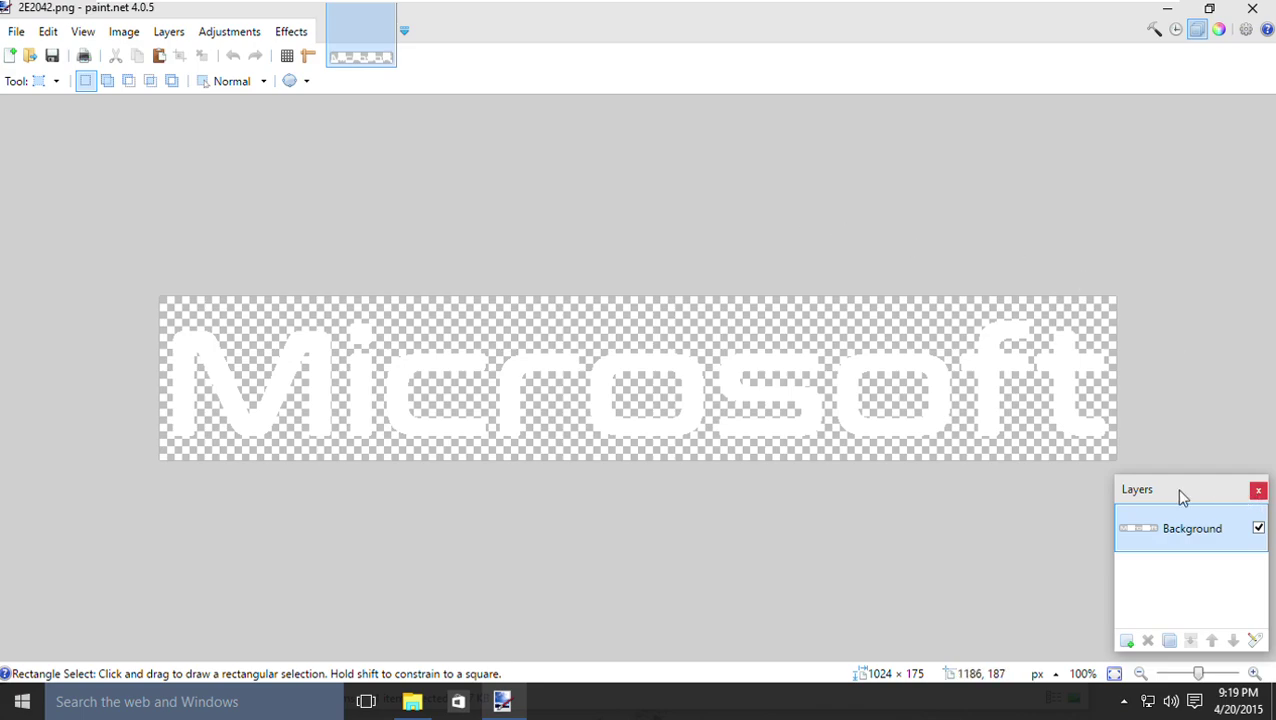
{"action": "left_click", "coordinate": [1258, 491]}
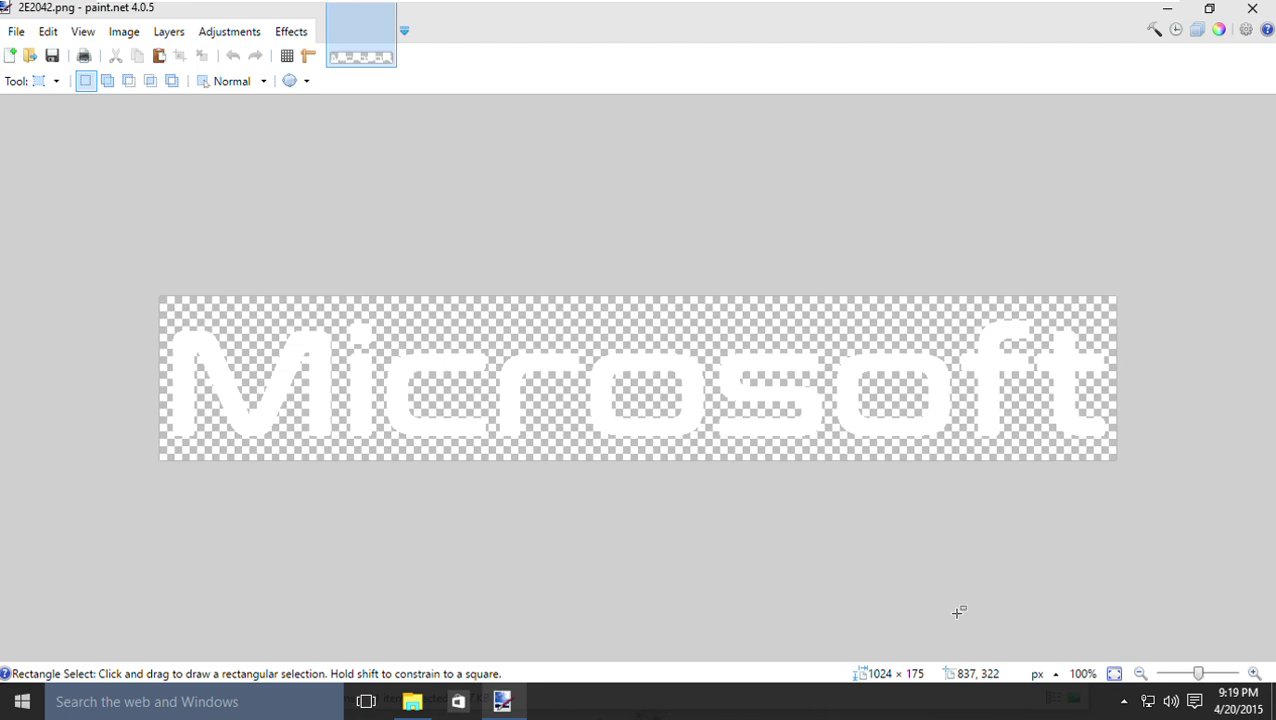
{"action": "left_click", "coordinate": [1217, 33]}
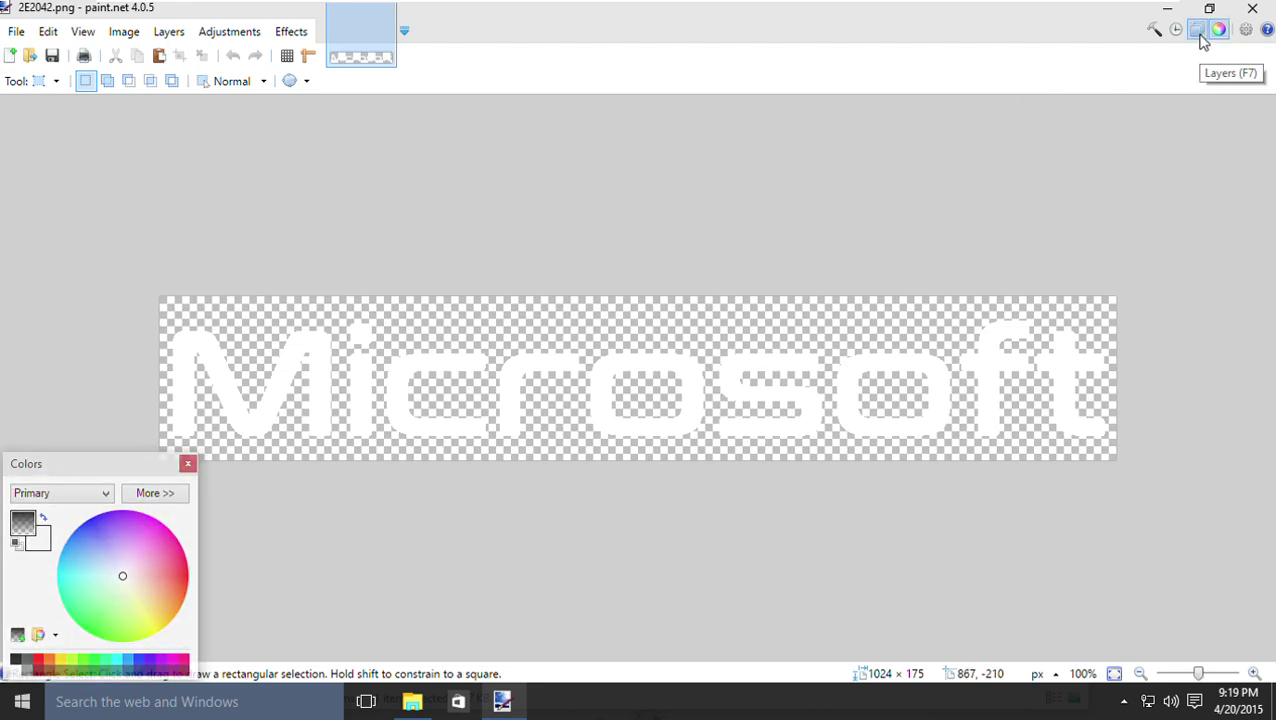
{"action": "left_click", "coordinate": [1199, 33]}
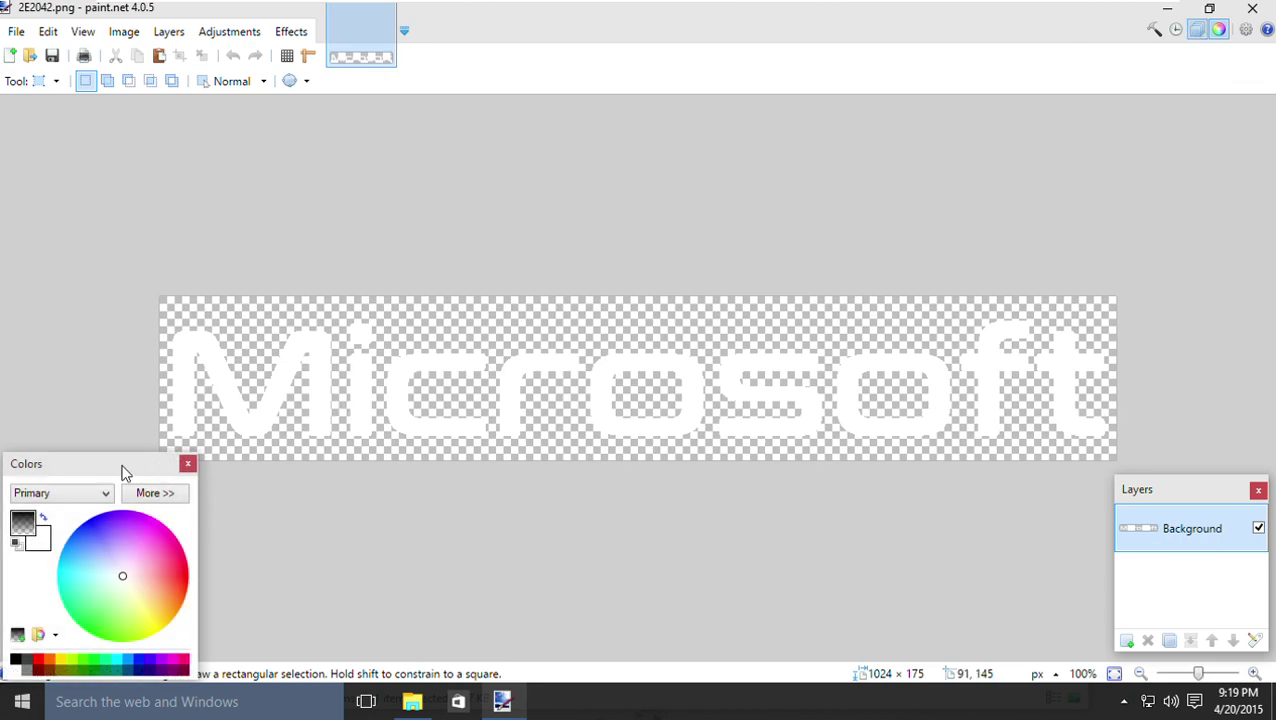
{"action": "left_click_drag", "start_coordinate": [125, 472], "coordinate": [125, 655]}
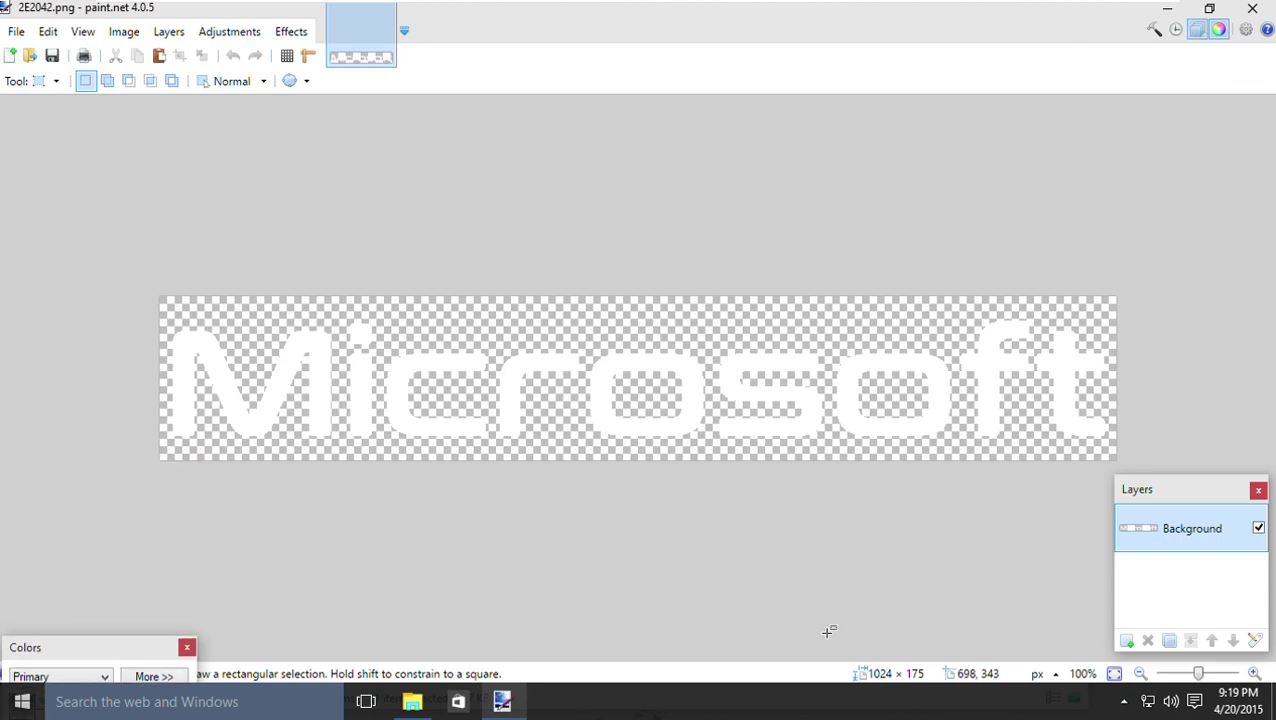
View the 2E2042 logo enlarged to 125%, return it to 100% and close the image
{"action": "scroll", "coordinate": [829, 632], "scroll_direction": "up", "scroll_amount": 1}
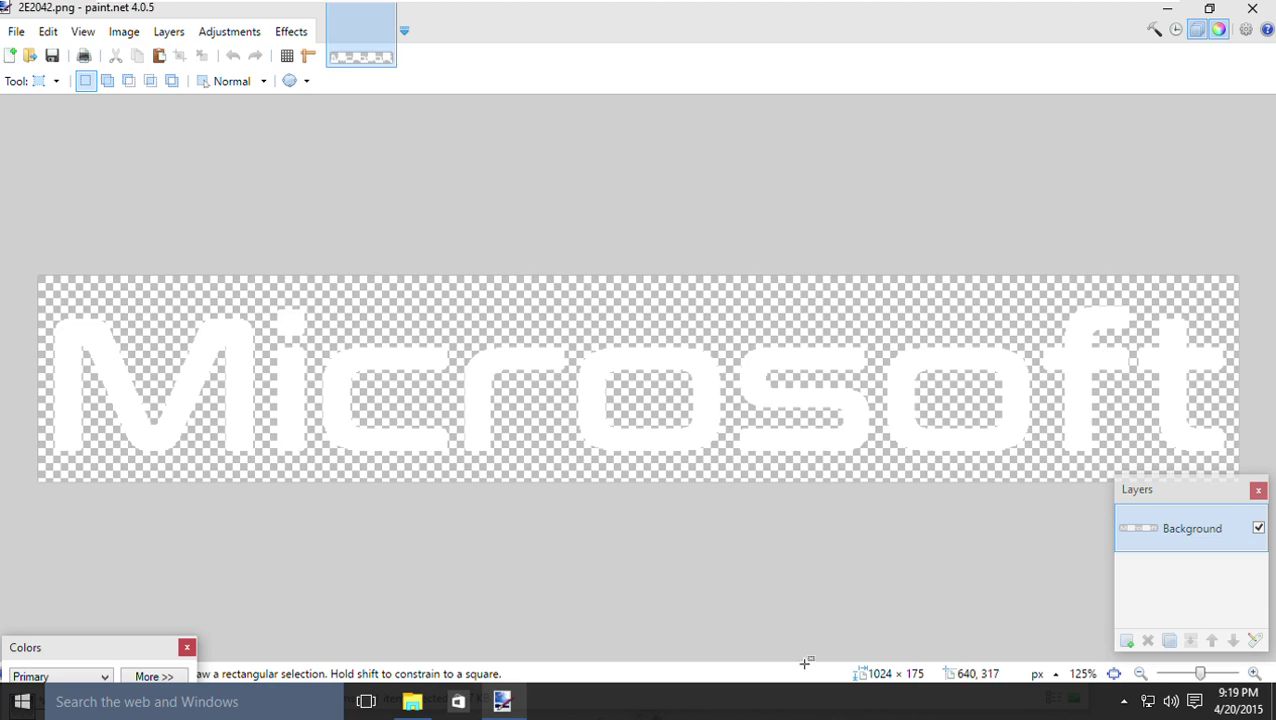
{"action": "scroll", "coordinate": [800, 660], "scroll_direction": "up", "scroll_amount": 1}
{"action": "left_click_drag", "start_coordinate": [792, 655], "coordinate": [745, 605]}
{"action": "scroll", "coordinate": [733, 567], "scroll_direction": "down", "scroll_amount": 1}
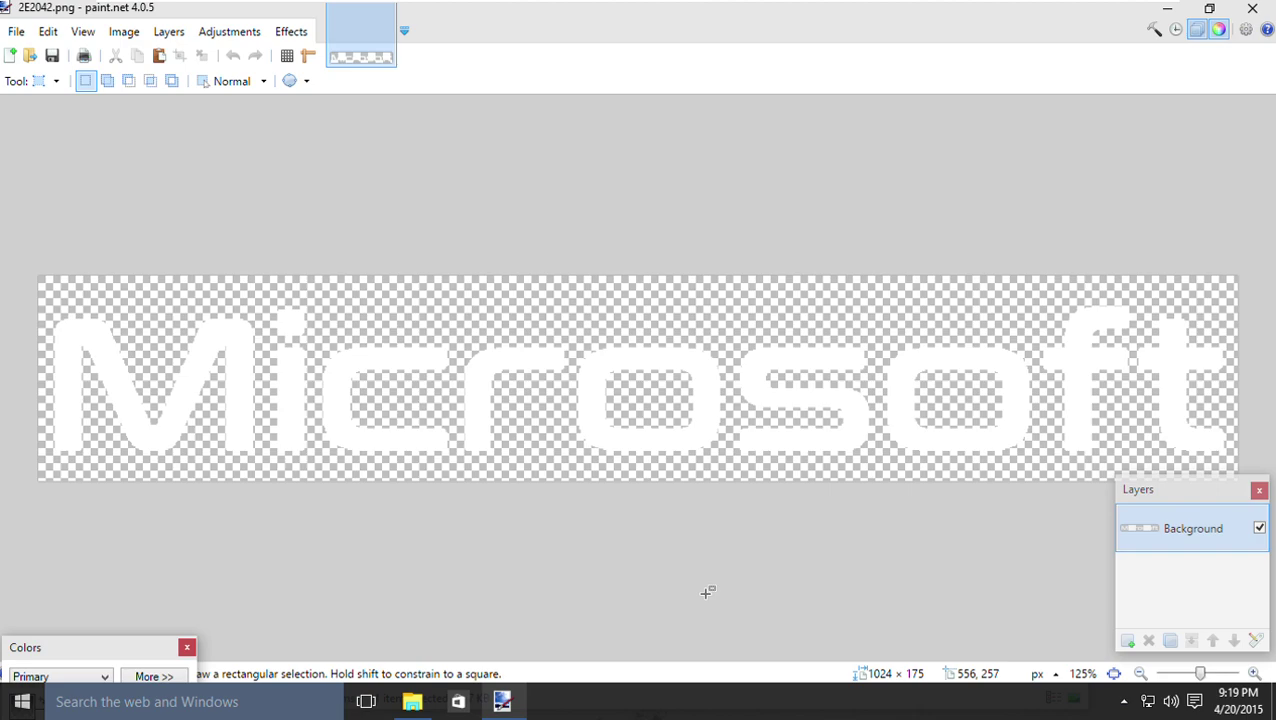
{"action": "scroll", "coordinate": [703, 599], "scroll_direction": "down", "scroll_amount": 1}
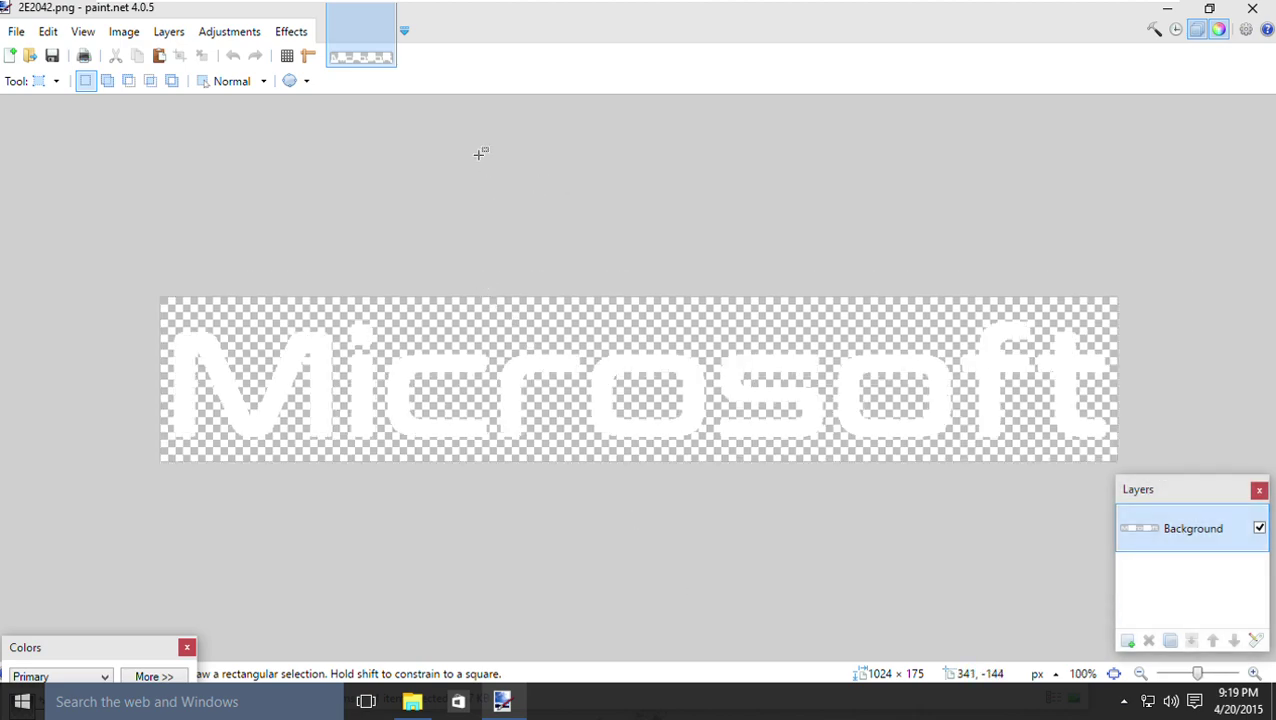
{"action": "left_click", "coordinate": [385, 9]}
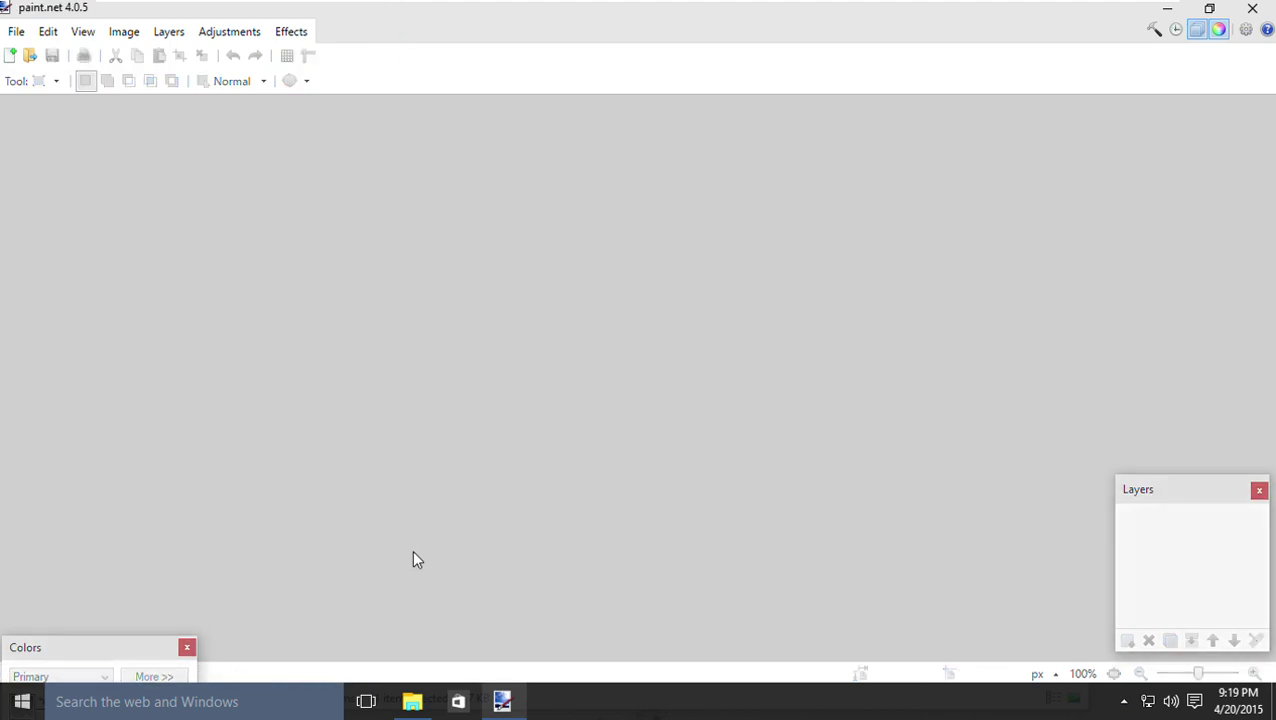
Return to File Explorer and remove both Cycles folders from the frequent folders in Quick access
{"action": "left_click", "coordinate": [410, 702]}
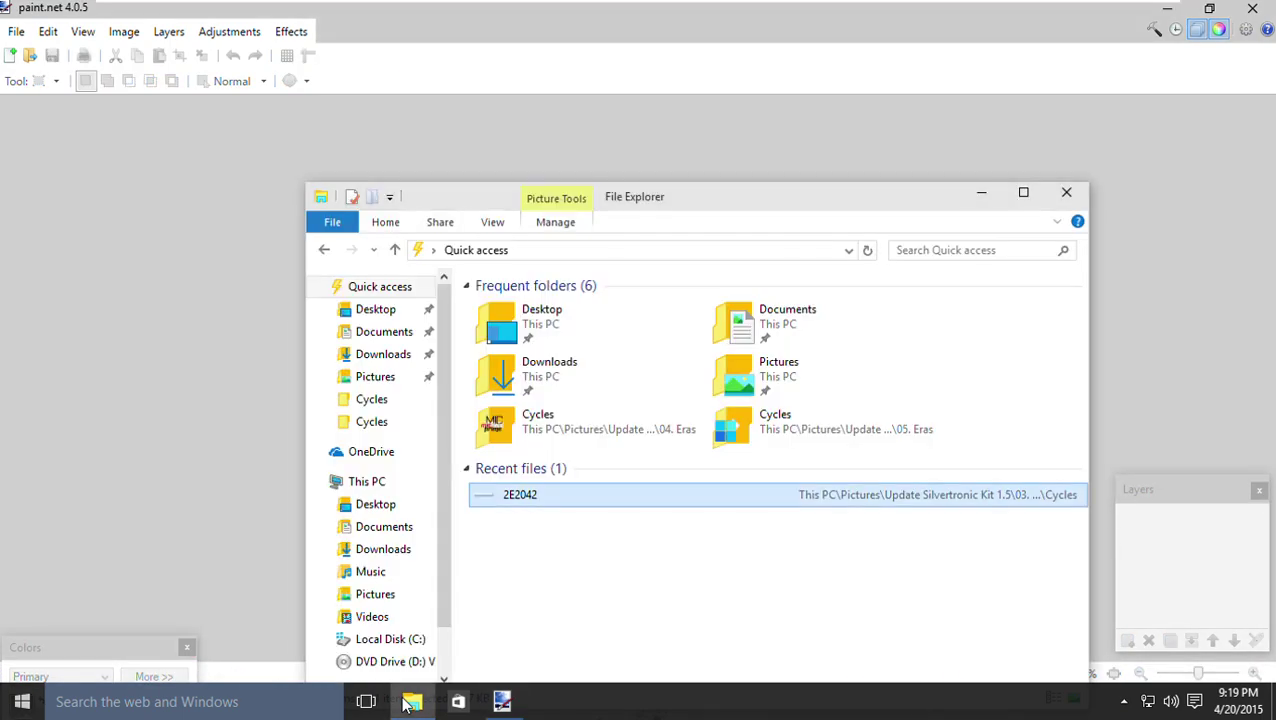
{"action": "right_click", "coordinate": [519, 453]}
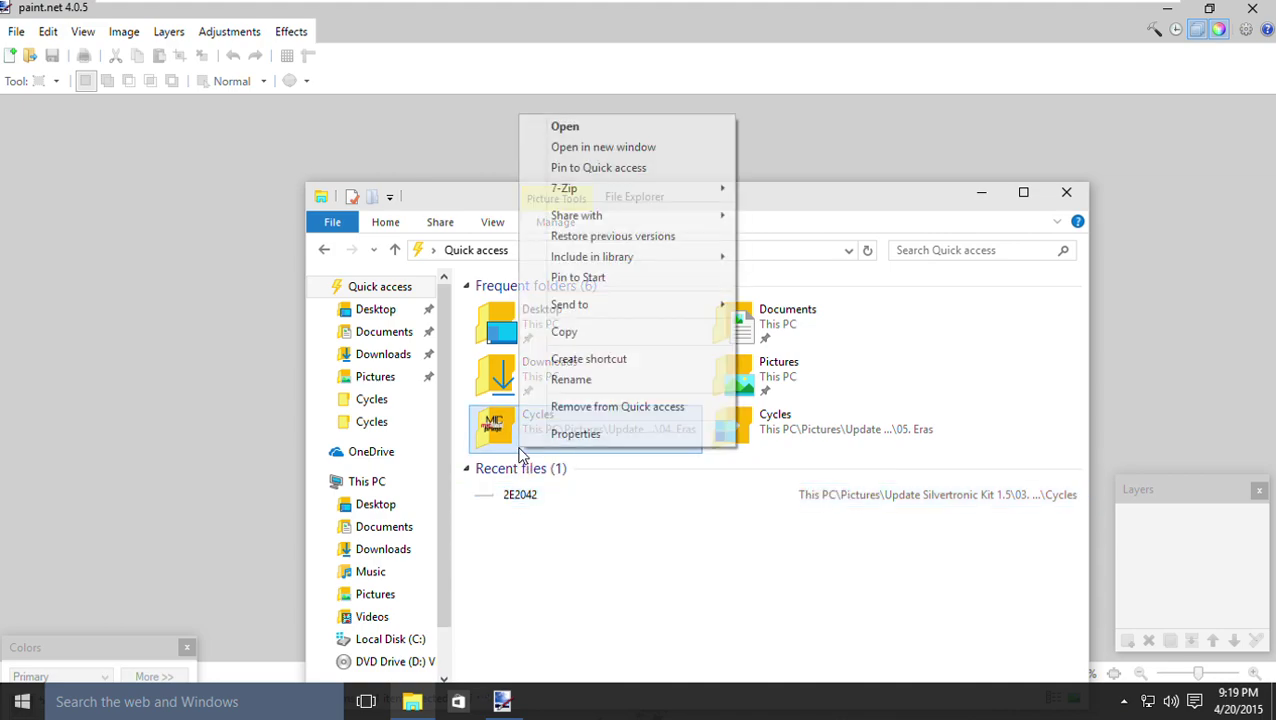
{"action": "left_click", "coordinate": [569, 417]}
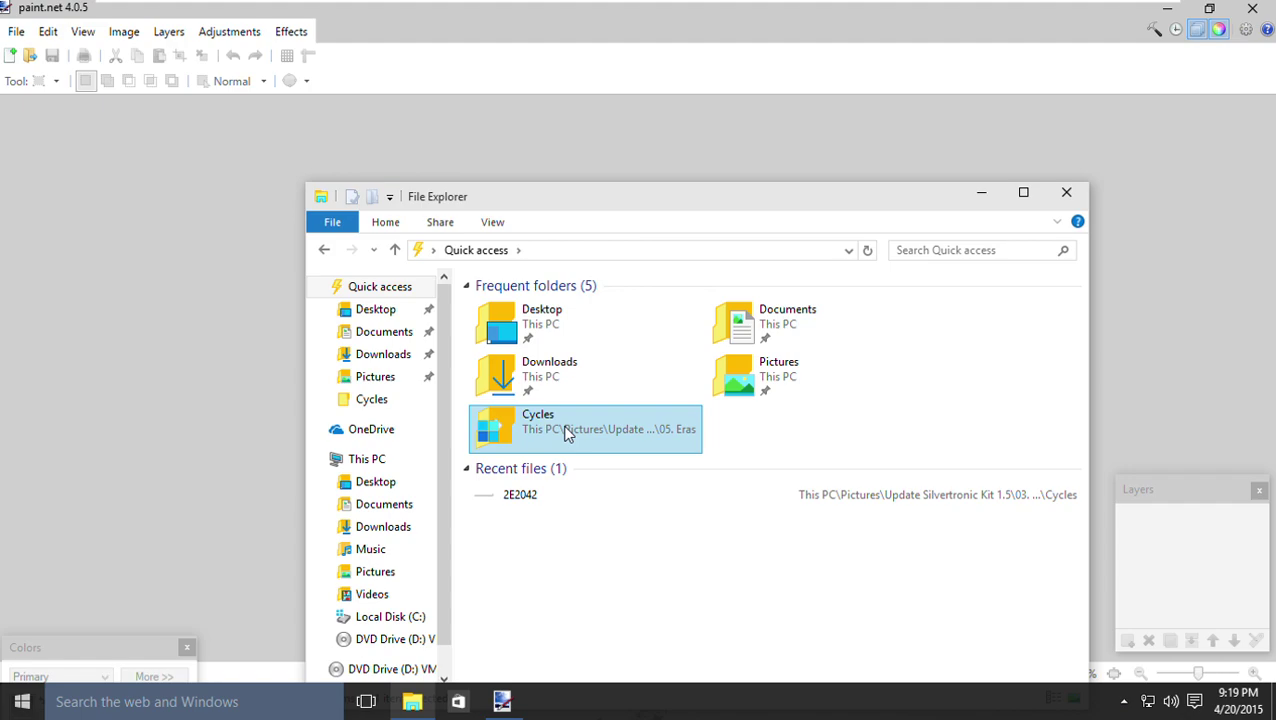
{"action": "right_click", "coordinate": [566, 432]}
{"action": "right_click", "coordinate": [541, 437]}
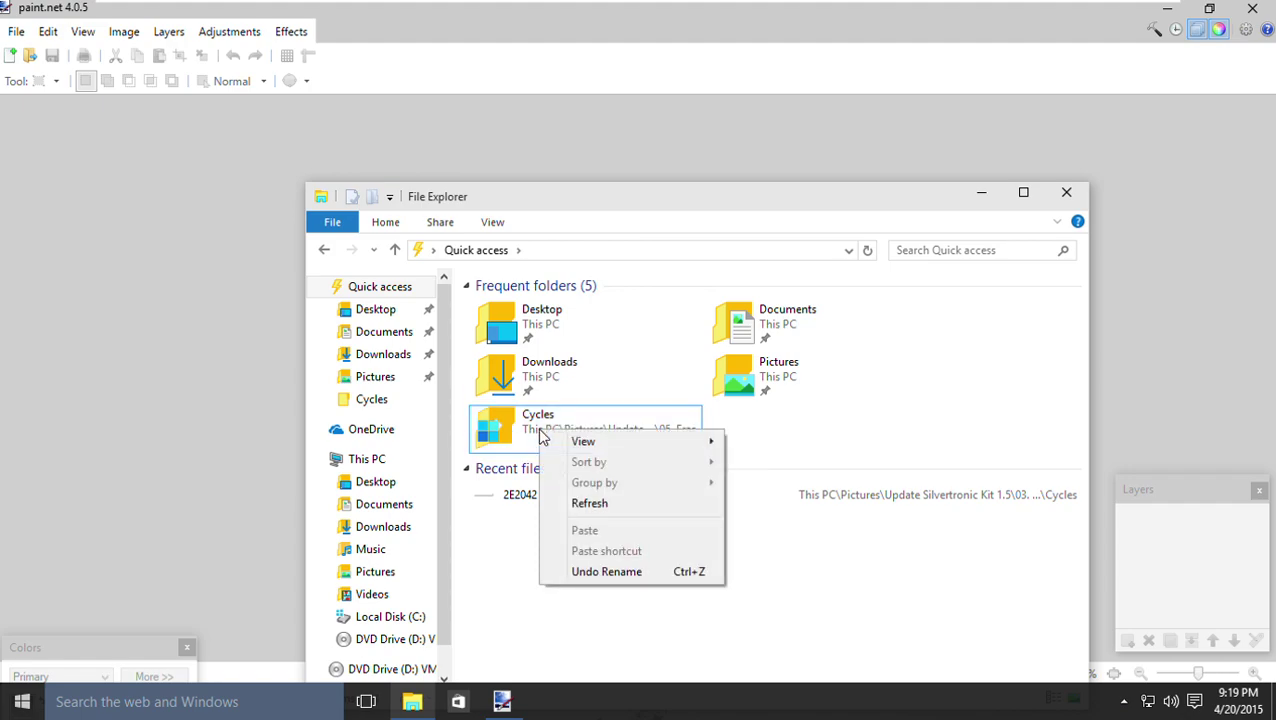
{"action": "right_click", "coordinate": [518, 428]}
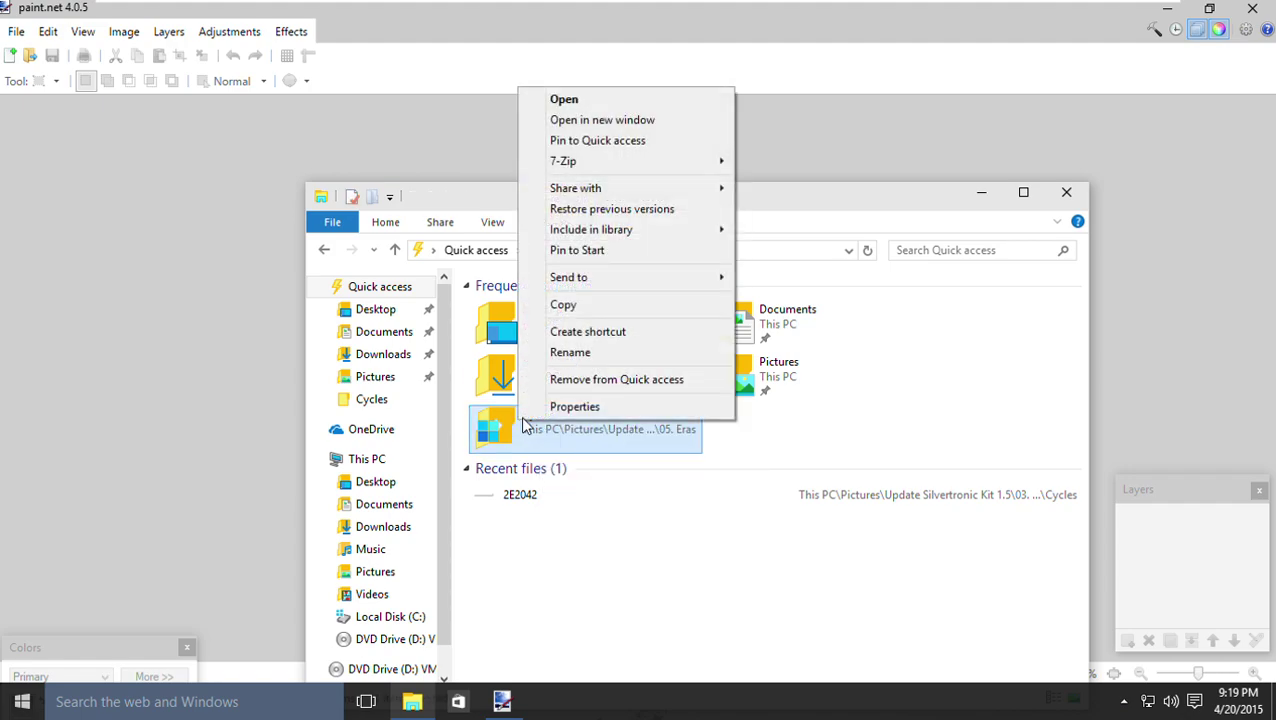
{"action": "left_click", "coordinate": [594, 393]}
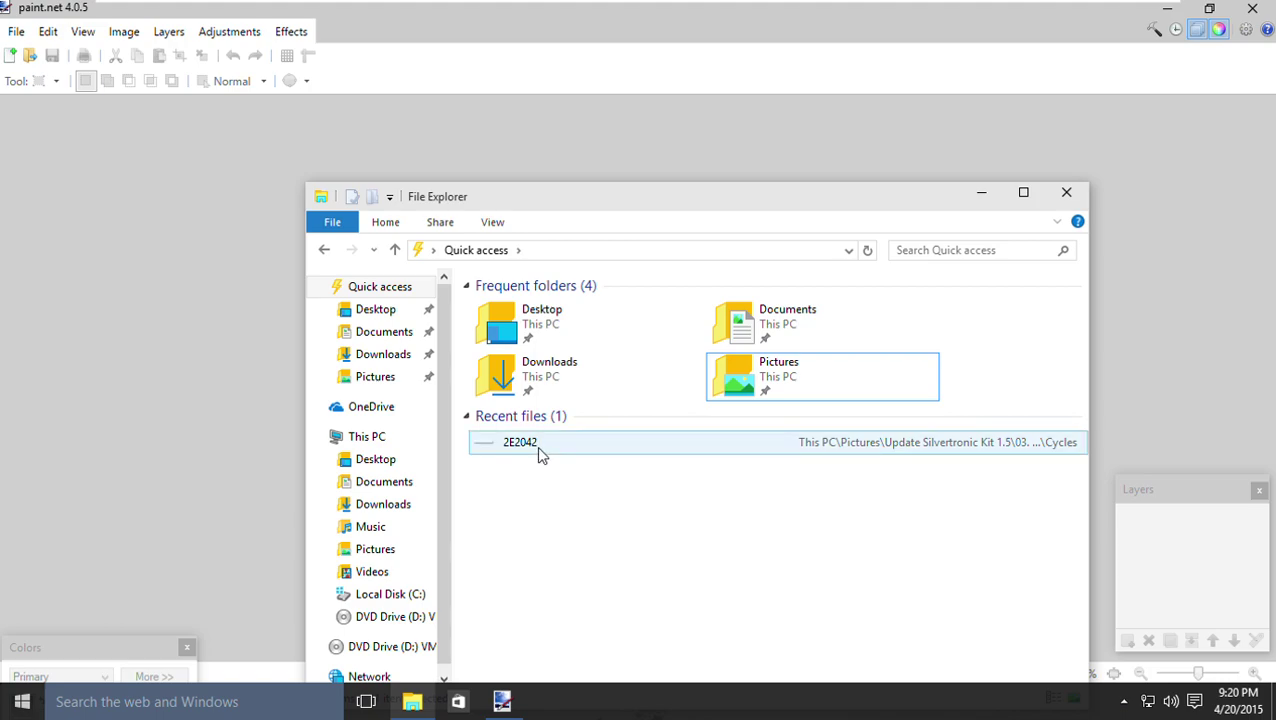
Browse to Pictures > Update Silvertronic Kit 1.5 > 03. Resources > Wallpapers > 02. Future
{"action": "left_click", "coordinate": [403, 556]}
{"action": "double_click", "coordinate": [525, 332]}
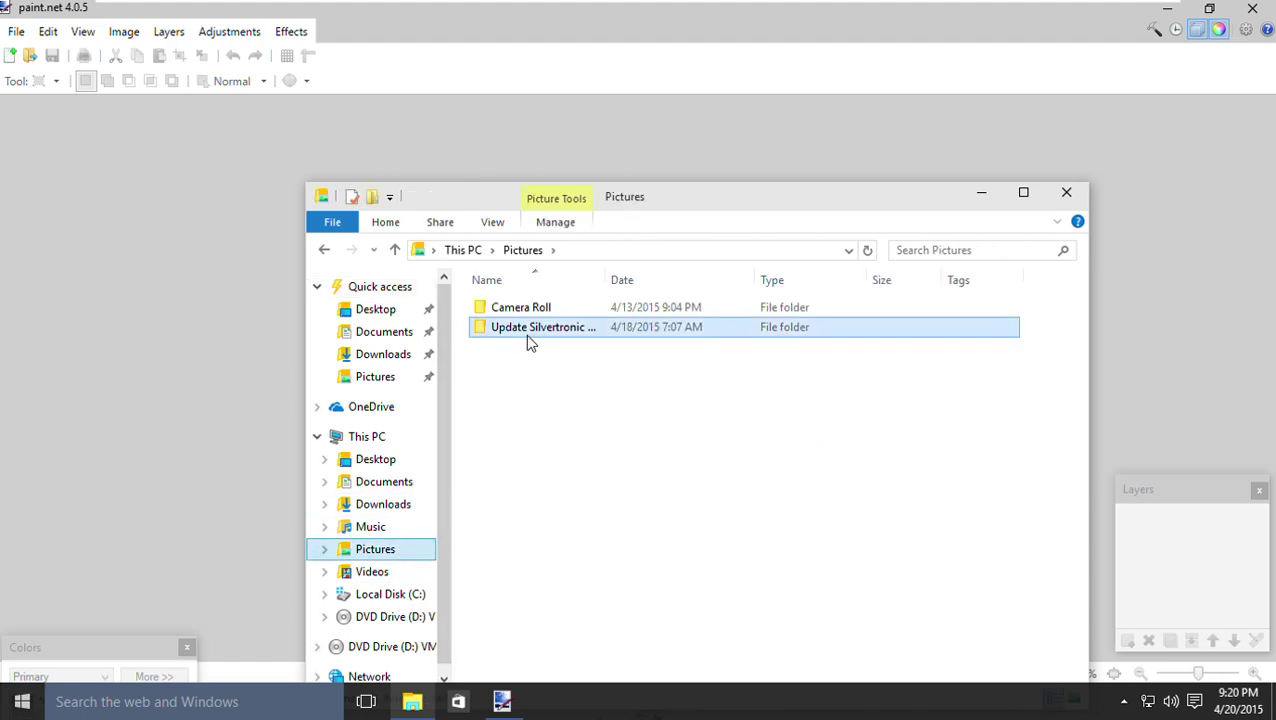
{"action": "double_click", "coordinate": [528, 346]}
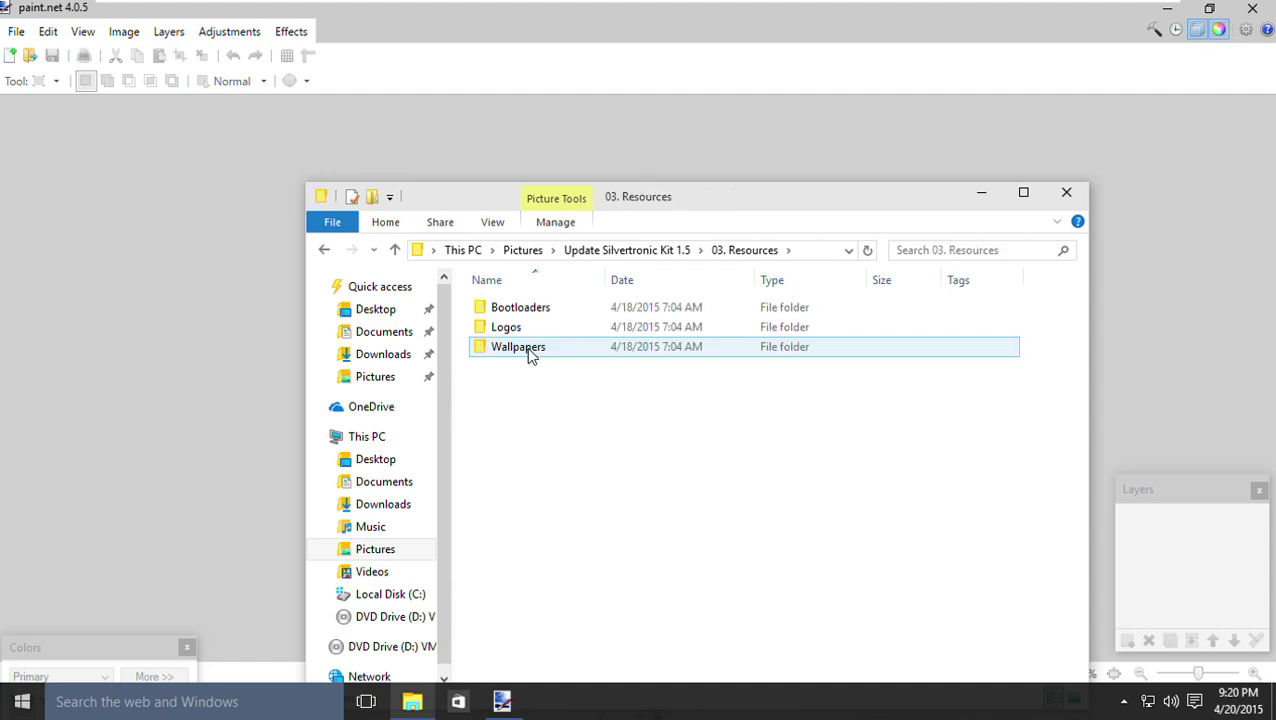
{"action": "double_click", "coordinate": [515, 346]}
{"action": "left_click", "coordinate": [519, 332]}
{"action": "double_click", "coordinate": [519, 330]}
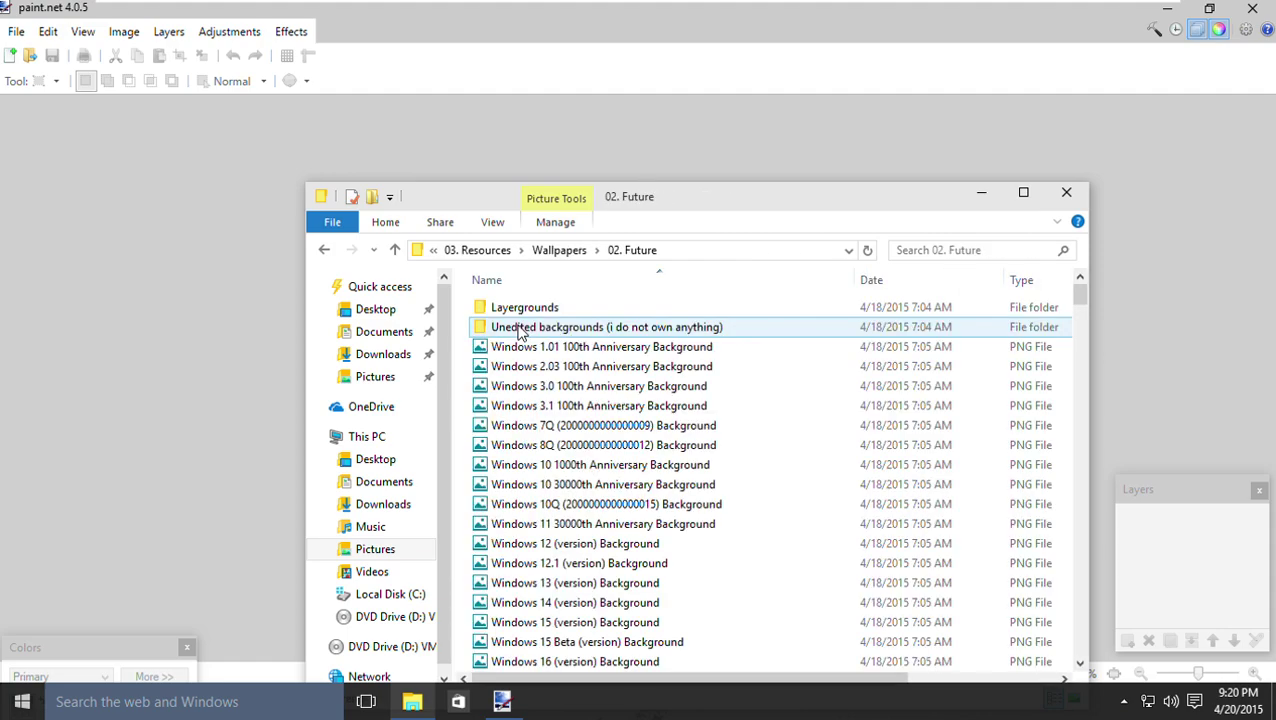
Find Windows Infinity Background in the 02. Future folder and open it in paint.net
{"action": "scroll", "coordinate": [621, 563], "scroll_direction": "down", "scroll_amount": 12}
{"action": "scroll", "coordinate": [621, 563], "scroll_direction": "down", "scroll_amount": 20}
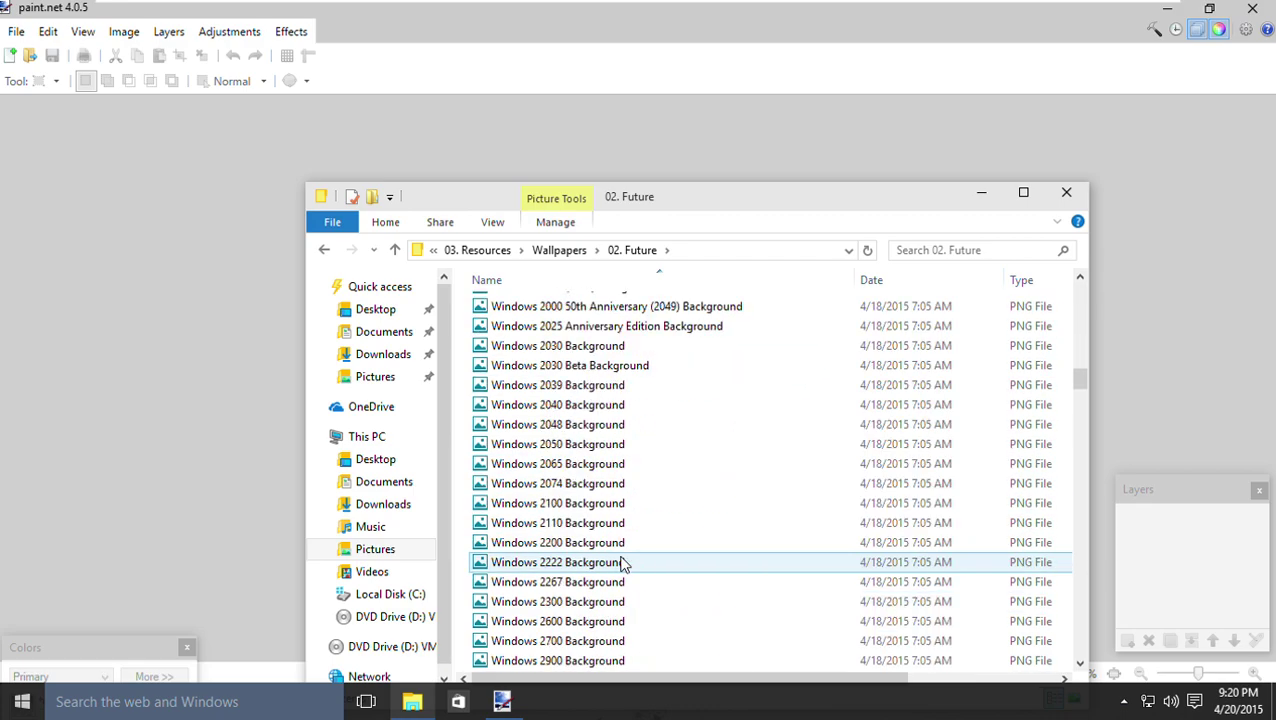
{"action": "scroll", "coordinate": [621, 563], "scroll_direction": "down", "scroll_amount": 20}
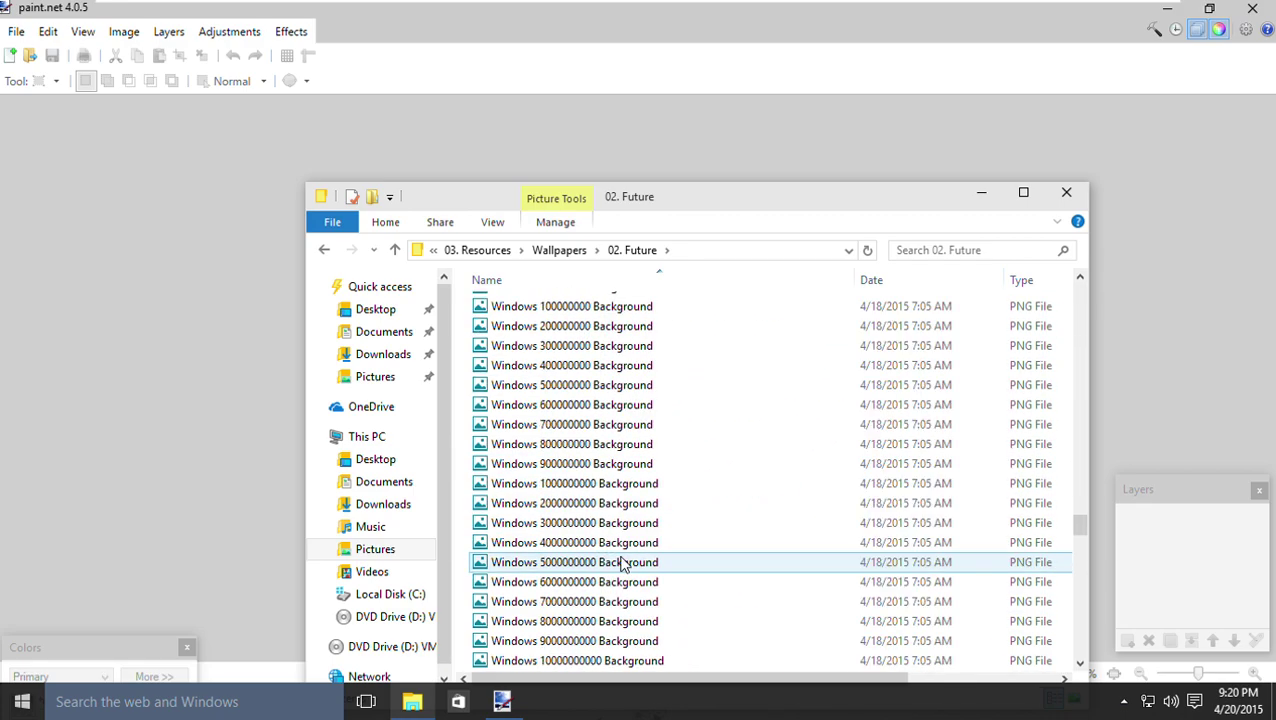
{"action": "double_click", "coordinate": [555, 479]}
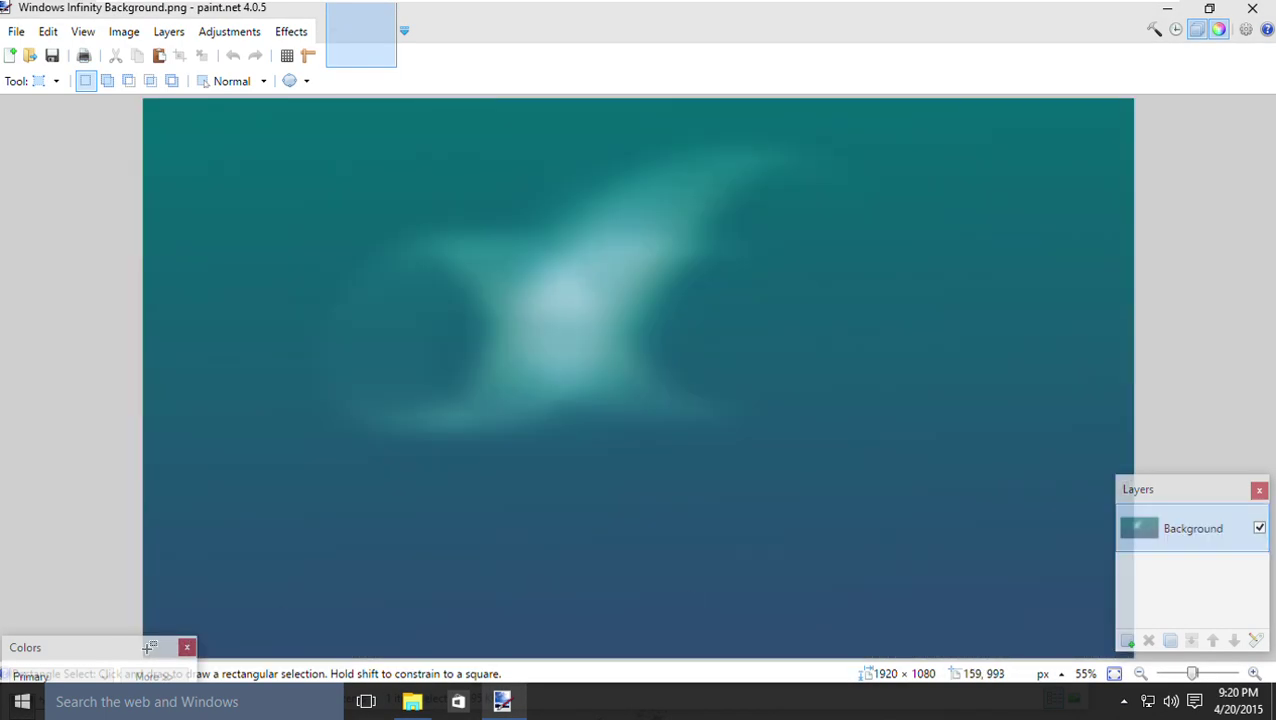
Hide and redisplay the Colors and Layers windows, and close the Windows Infinity Background image
{"action": "left_click", "coordinate": [186, 647]}
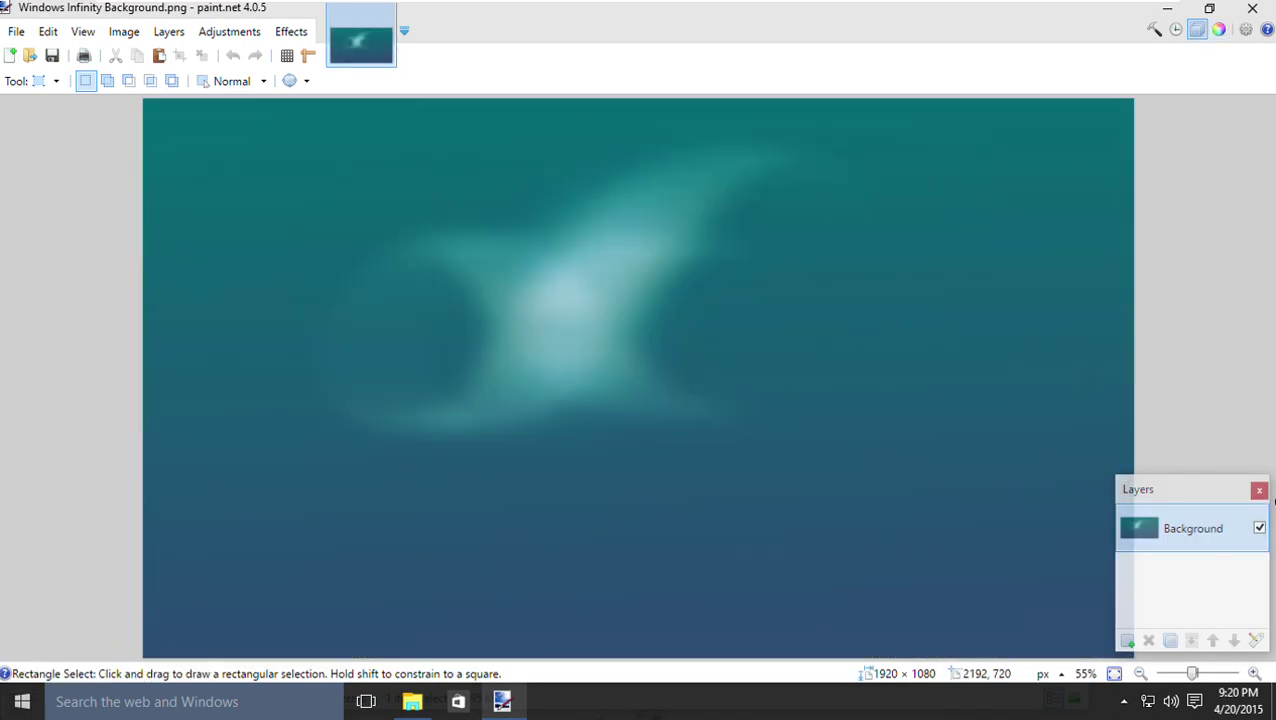
{"action": "left_click", "coordinate": [1259, 489]}
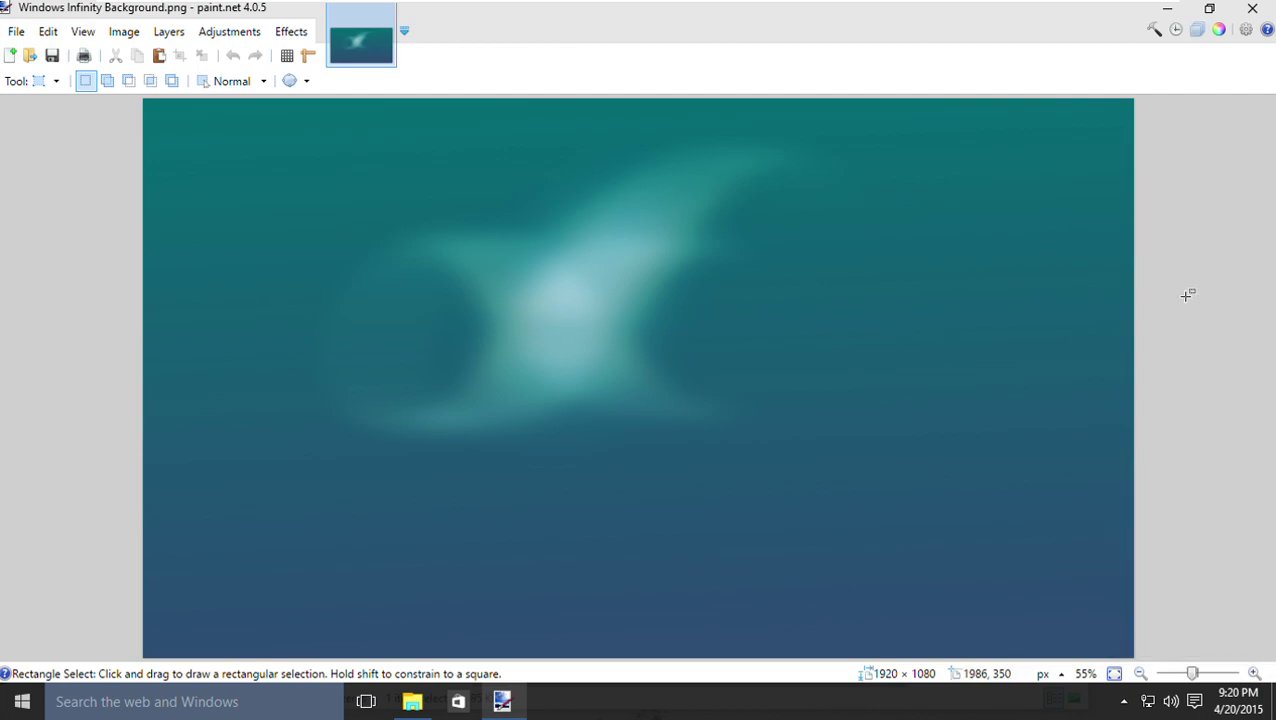
{"action": "left_click", "coordinate": [1198, 33]}
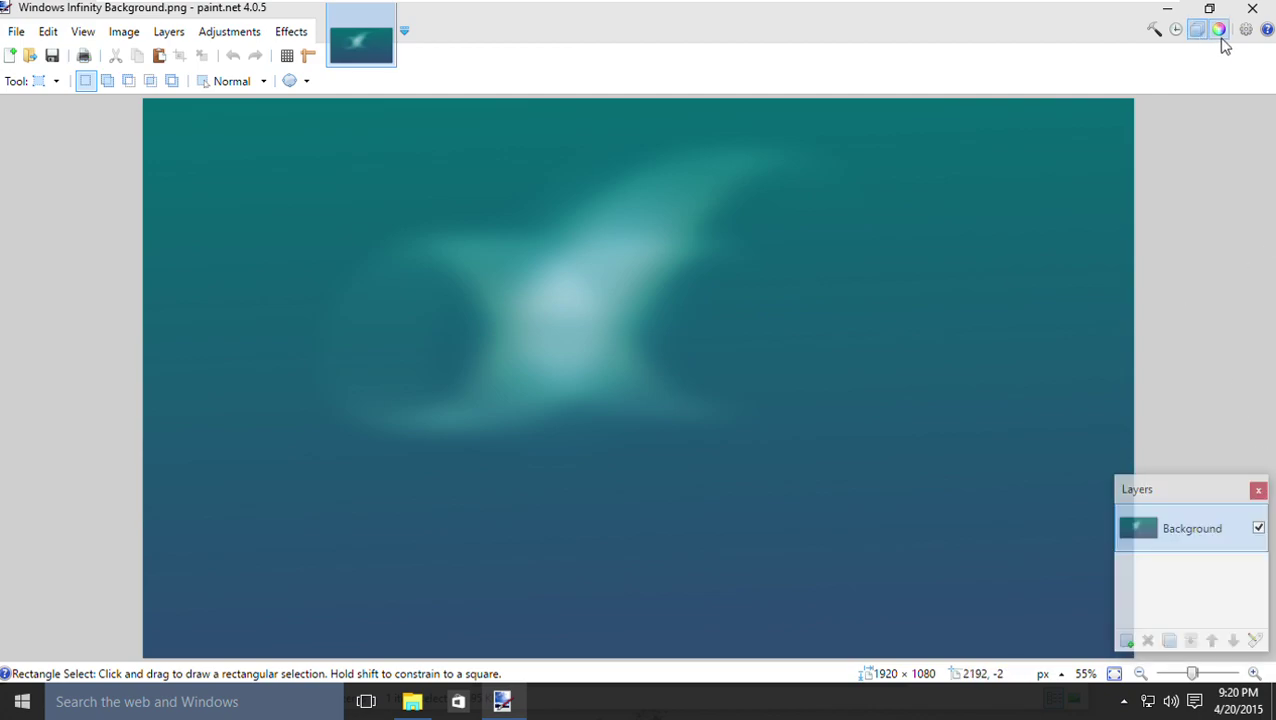
{"action": "left_click", "coordinate": [1220, 33]}
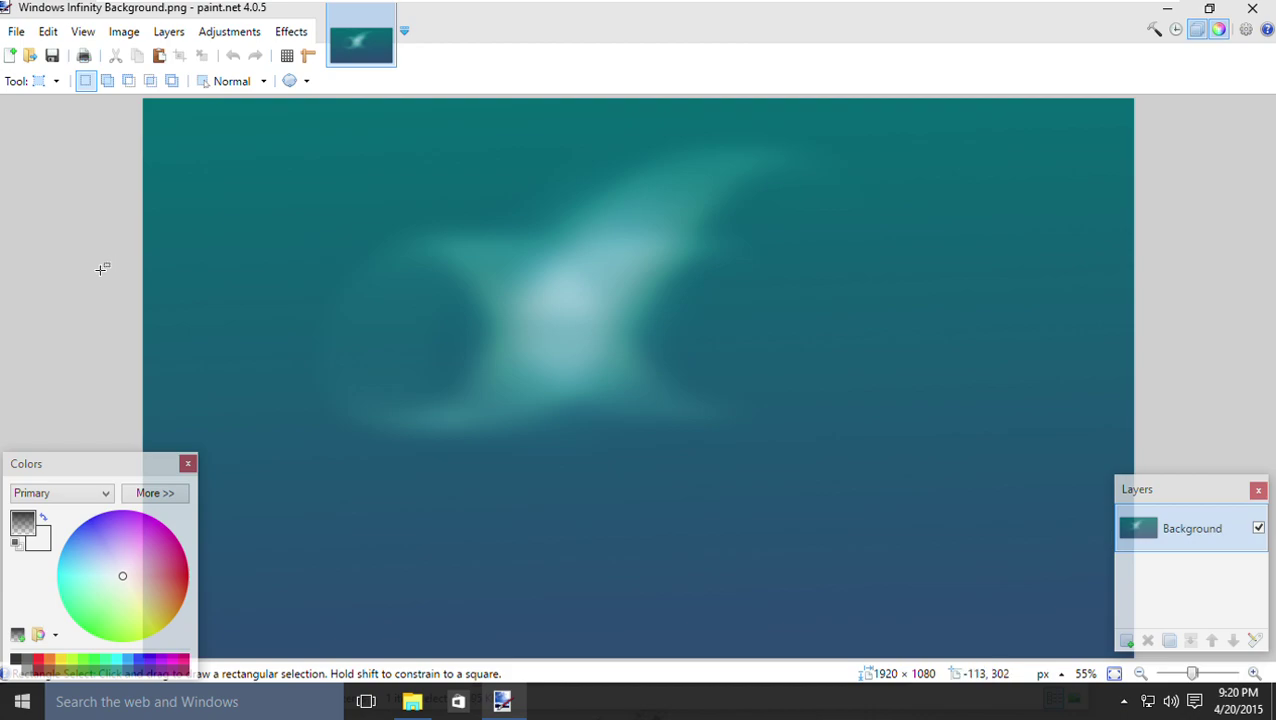
{"action": "key", "text": "ctrl+w"}
Clear paint.net's list of recently opened images and exit the program
{"action": "left_click", "coordinate": [17, 33]}
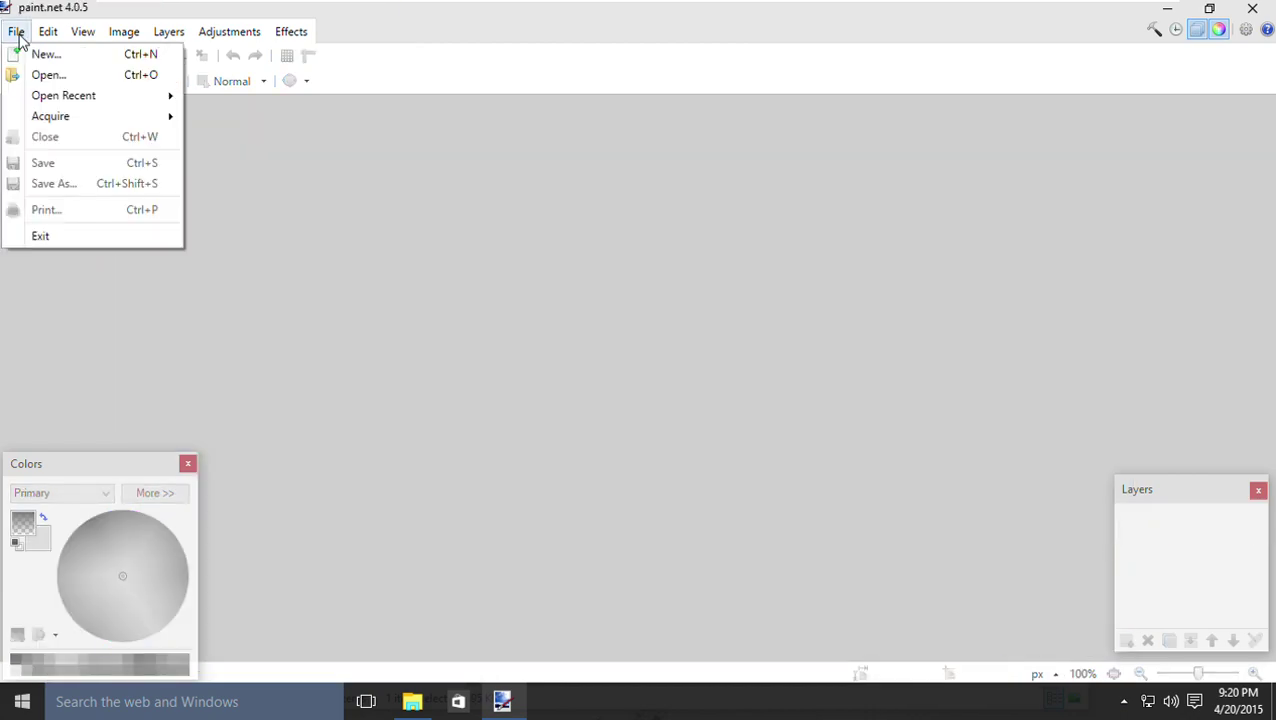
{"action": "mouse_move", "coordinate": [66, 97]}
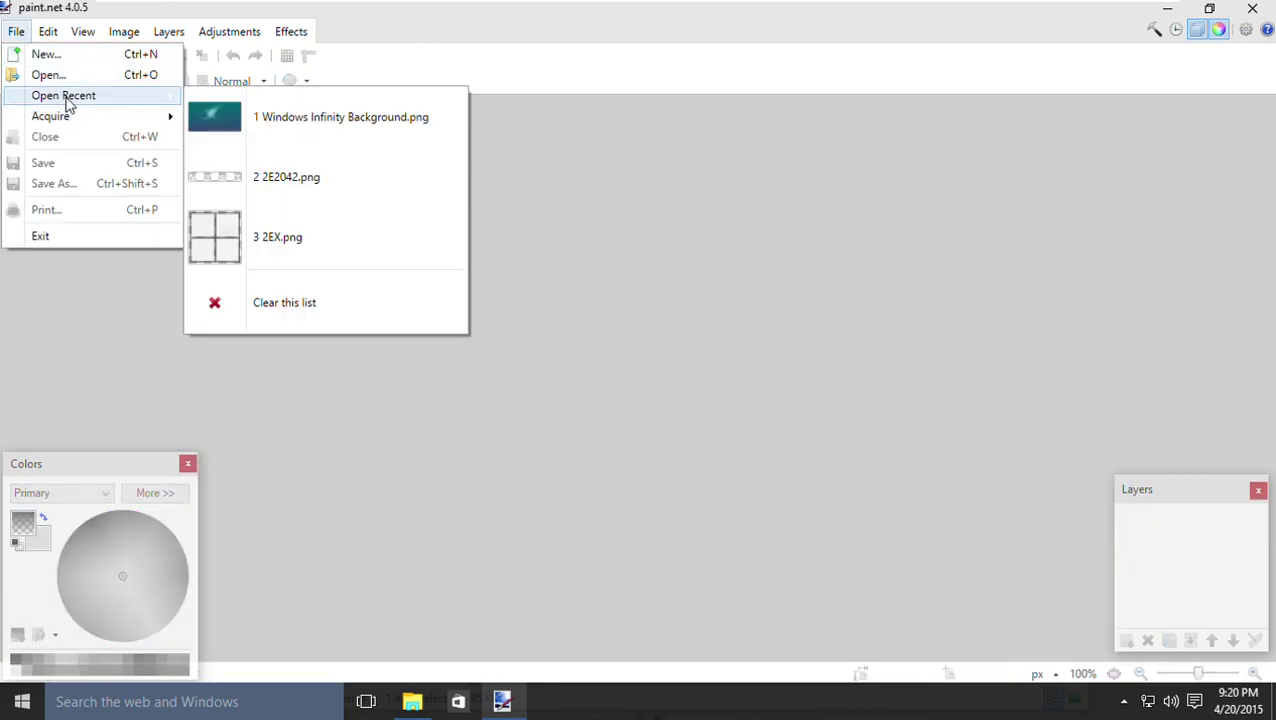
{"action": "left_click", "coordinate": [313, 306]}
{"action": "key", "text": "Return"}
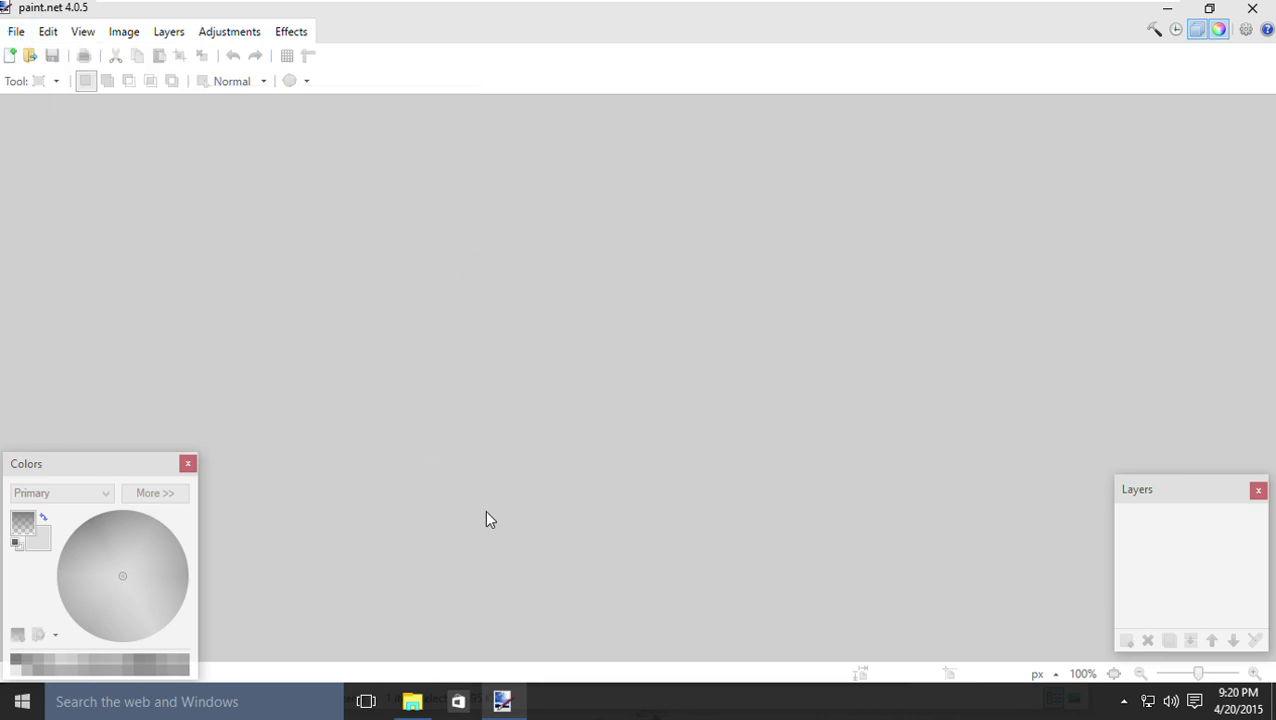
{"action": "key", "text": "alt+F4"}
Open Windows Infinity Background from File Explorer in Photos and start a slide show
{"action": "double_click", "coordinate": [593, 480]}
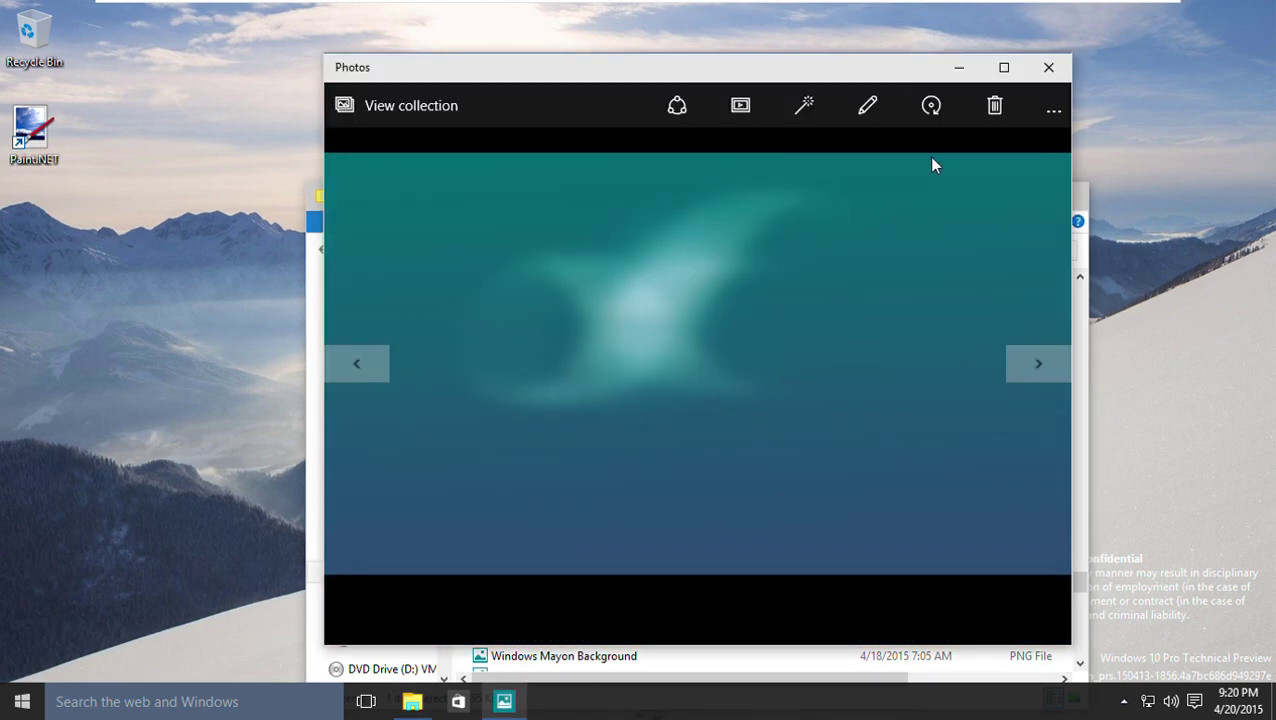
{"action": "left_click", "coordinate": [745, 105]}
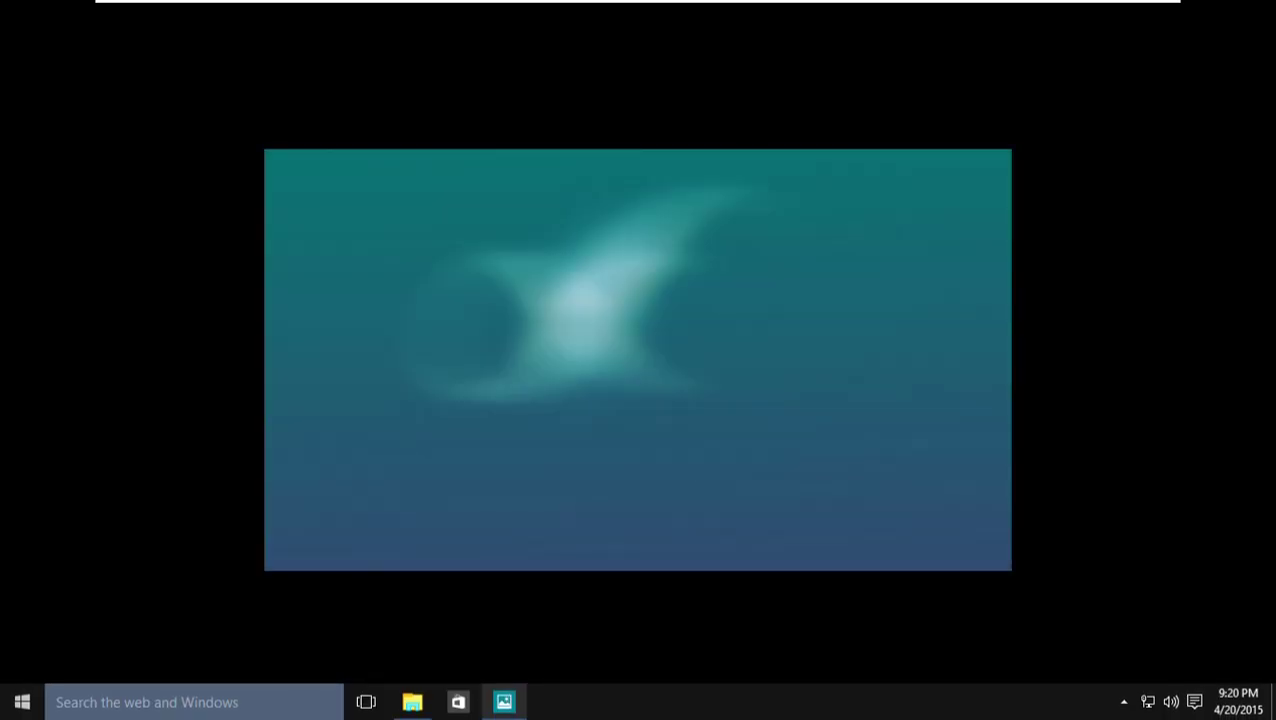
End the slide show, view Windows Infinity Background in the maximized and restored Photos window, and close Photos
{"action": "left_click", "coordinate": [897, 690]}
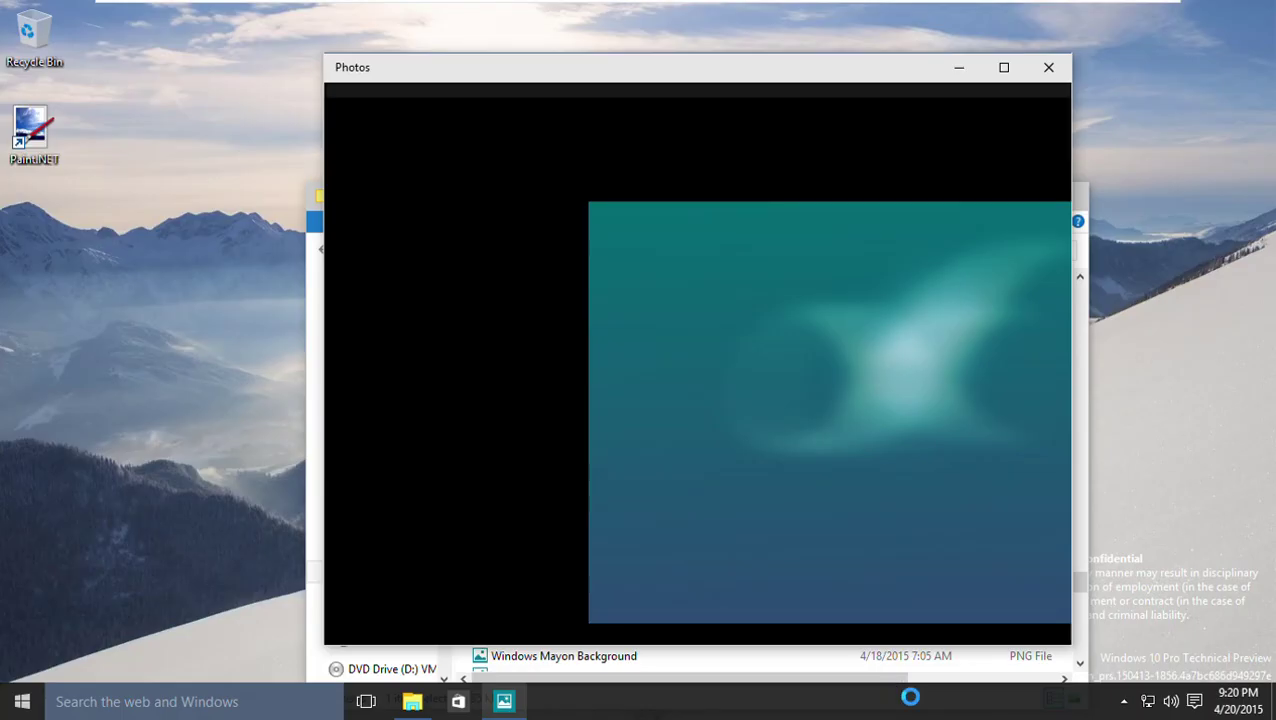
{"action": "left_click", "coordinate": [1004, 70]}
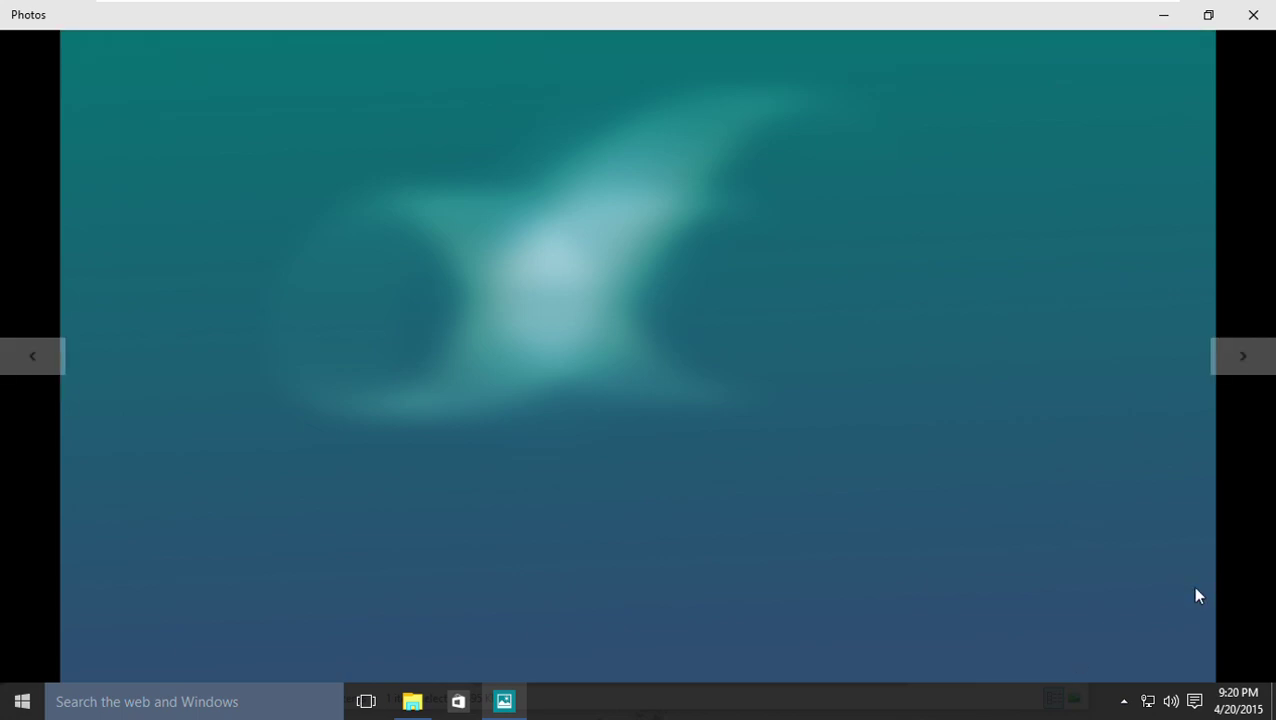
{"action": "left_click", "coordinate": [412, 701]}
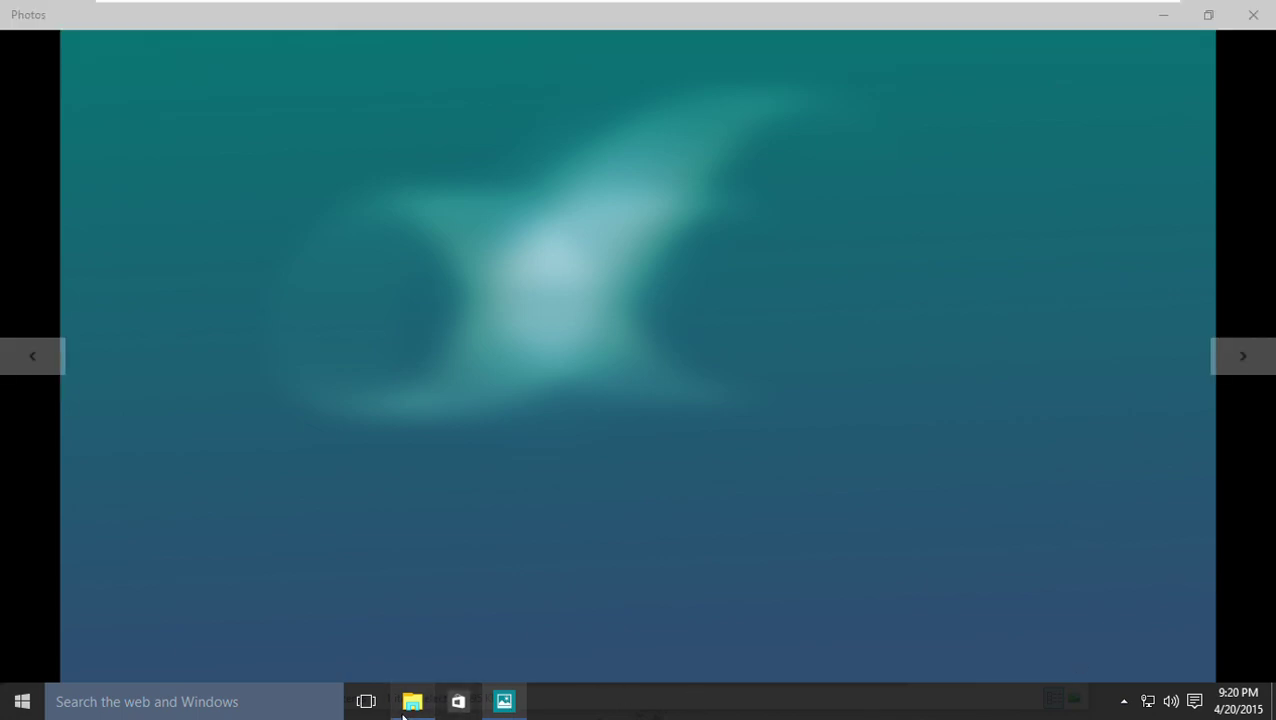
{"action": "left_click", "coordinate": [981, 198]}
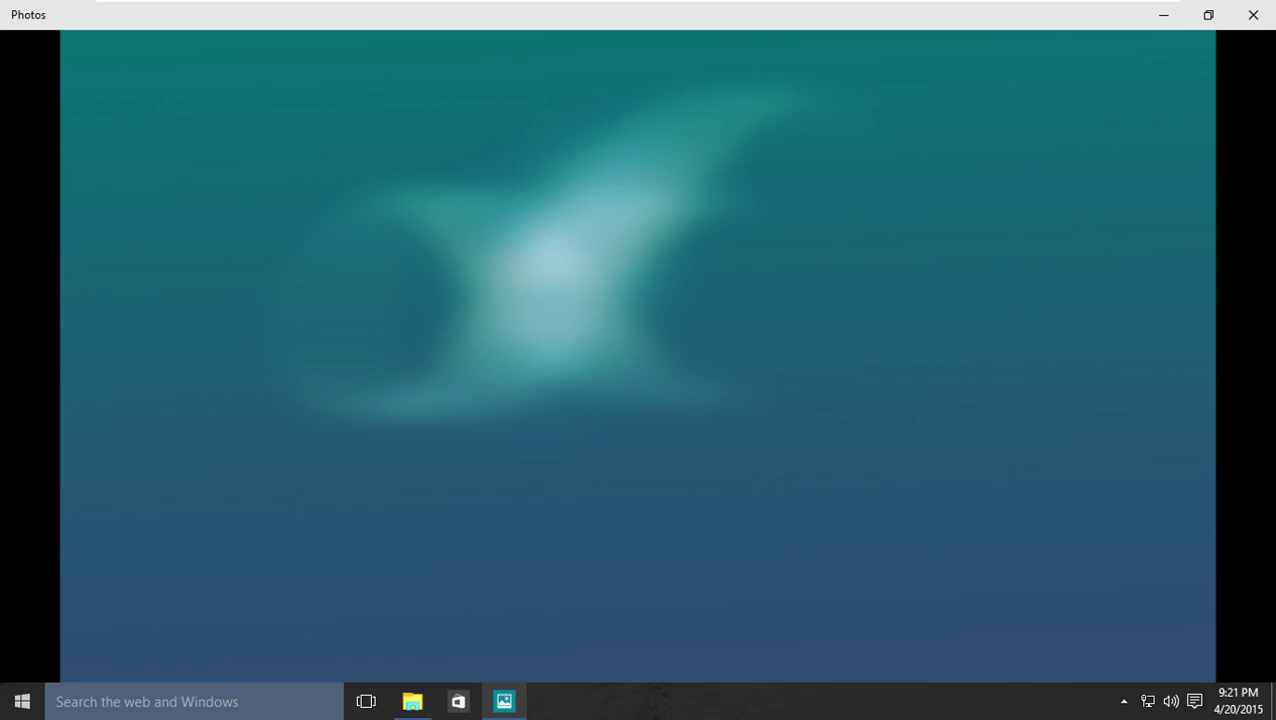
{"action": "mouse_move", "coordinate": [740, 513]}
{"action": "left_click_drag", "start_coordinate": [264, 29], "coordinate": [543, 117]}
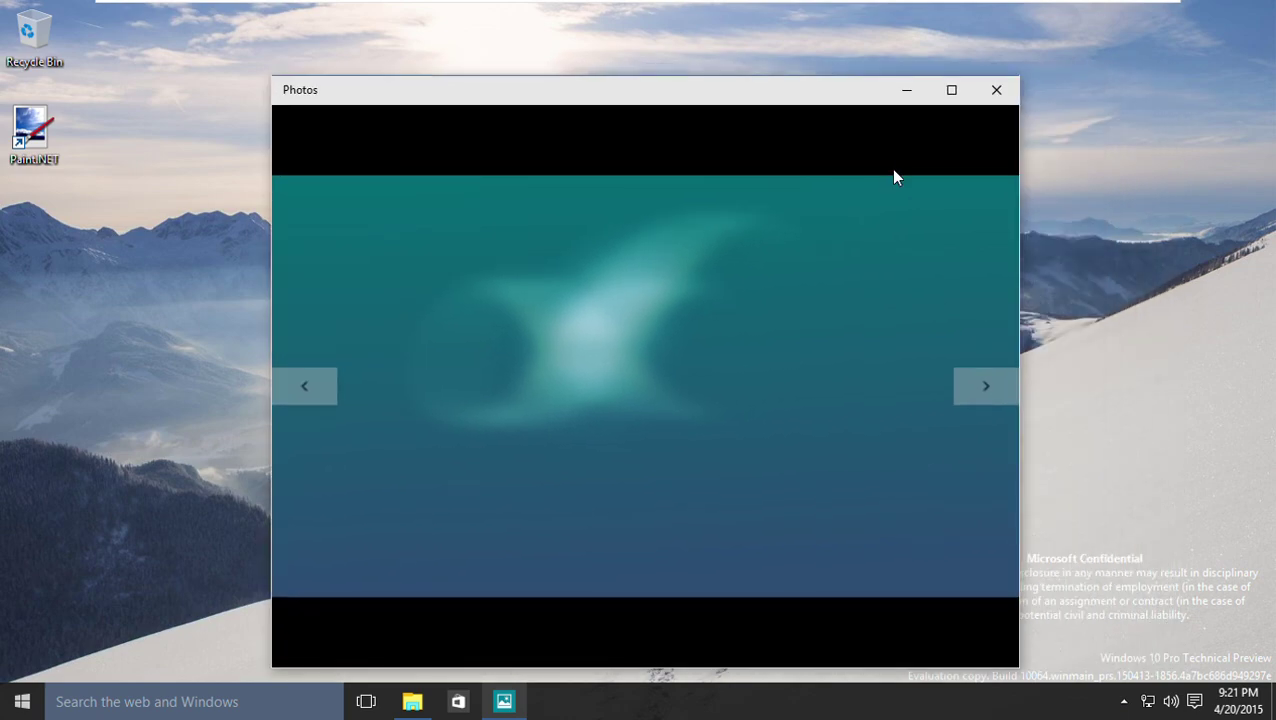
{"action": "left_click", "coordinate": [952, 91]}
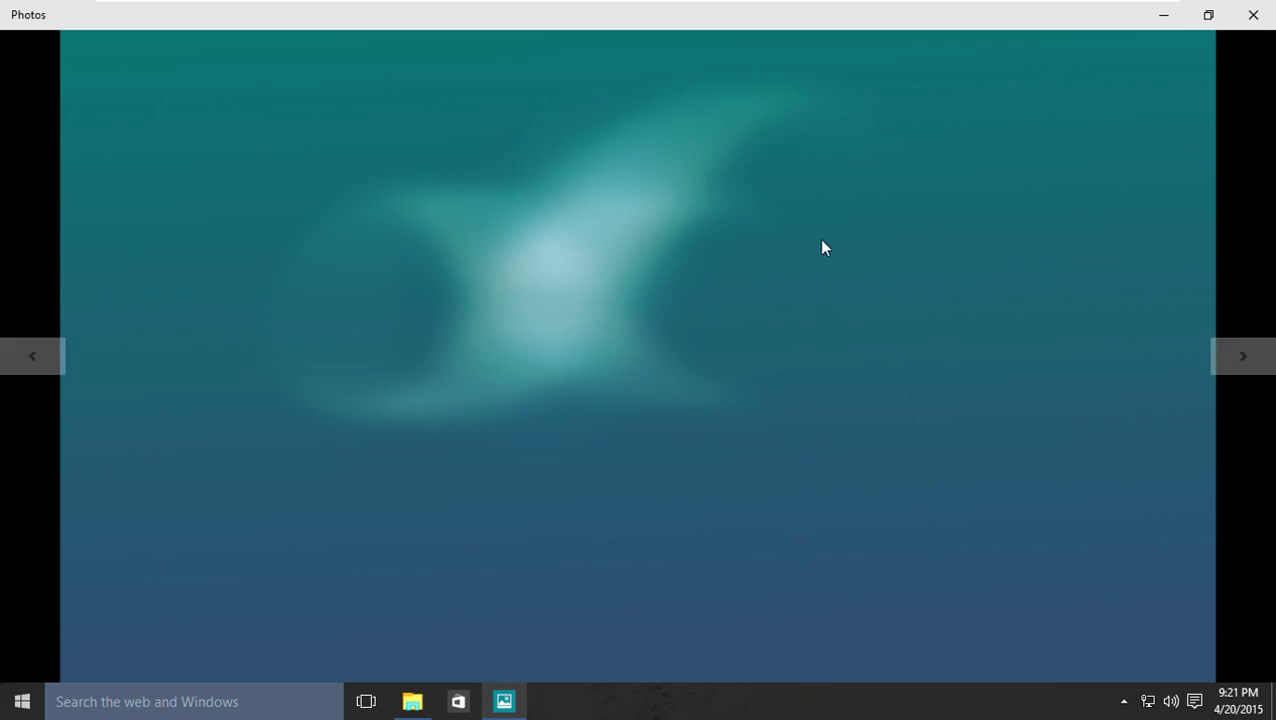
{"action": "left_click", "coordinate": [1253, 14]}
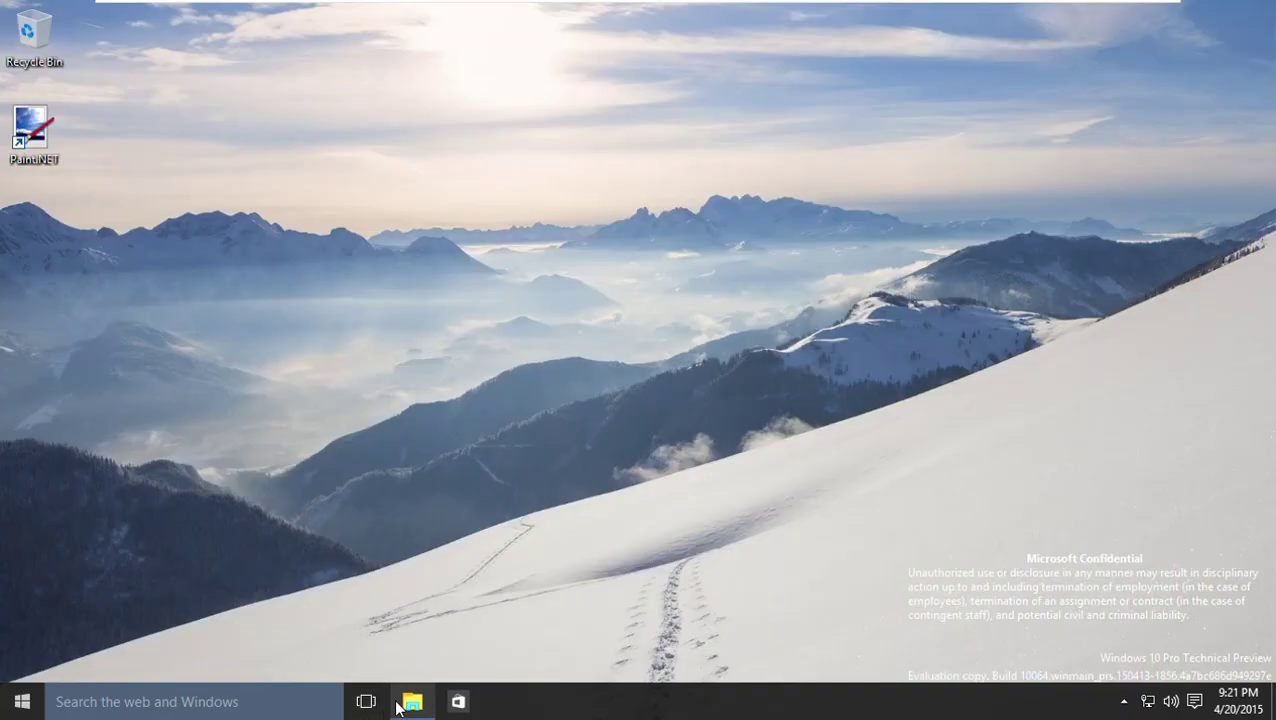
In File Explorer, browse to the kit's 03. Resources > Logos > Windows > 05. Eras > Cycles folder and open 2EX
{"action": "left_click", "coordinate": [412, 701]}
{"action": "left_click", "coordinate": [562, 250]}
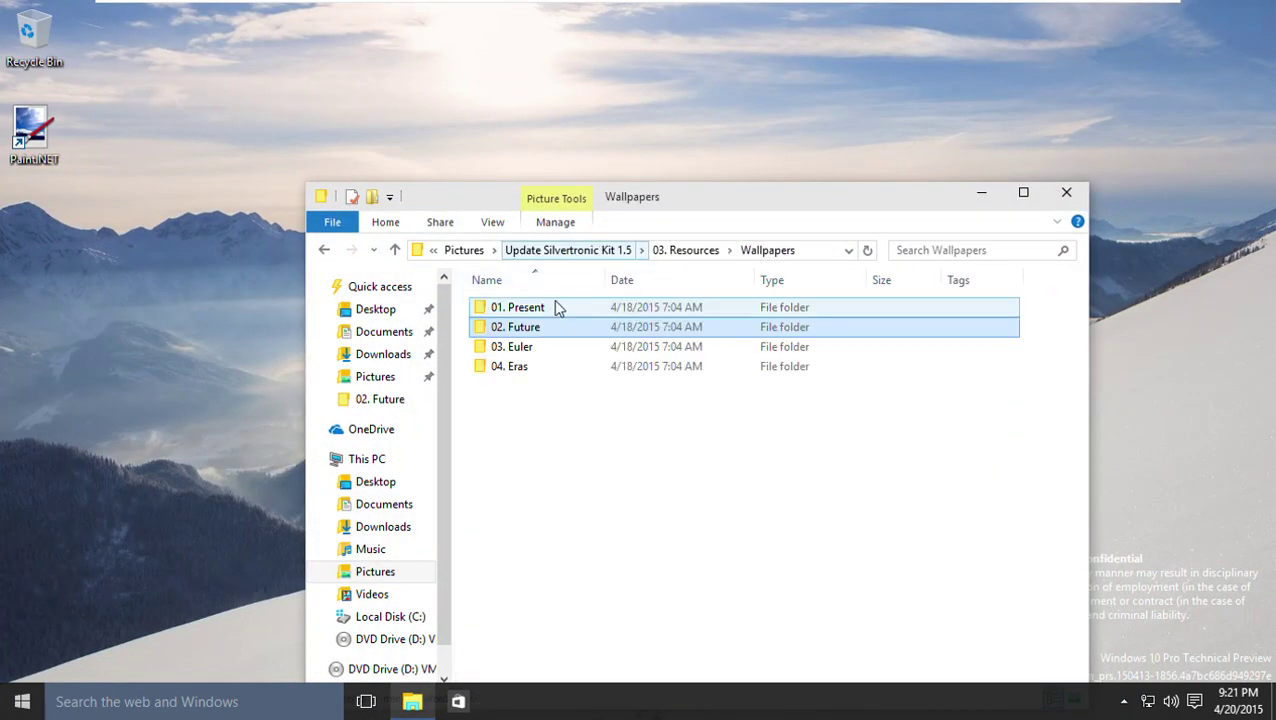
{"action": "left_click", "coordinate": [625, 251]}
{"action": "left_click", "coordinate": [560, 337]}
{"action": "double_click", "coordinate": [561, 333]}
{"action": "left_click", "coordinate": [560, 390]}
{"action": "double_click", "coordinate": [560, 390]}
{"action": "double_click", "coordinate": [533, 330]}
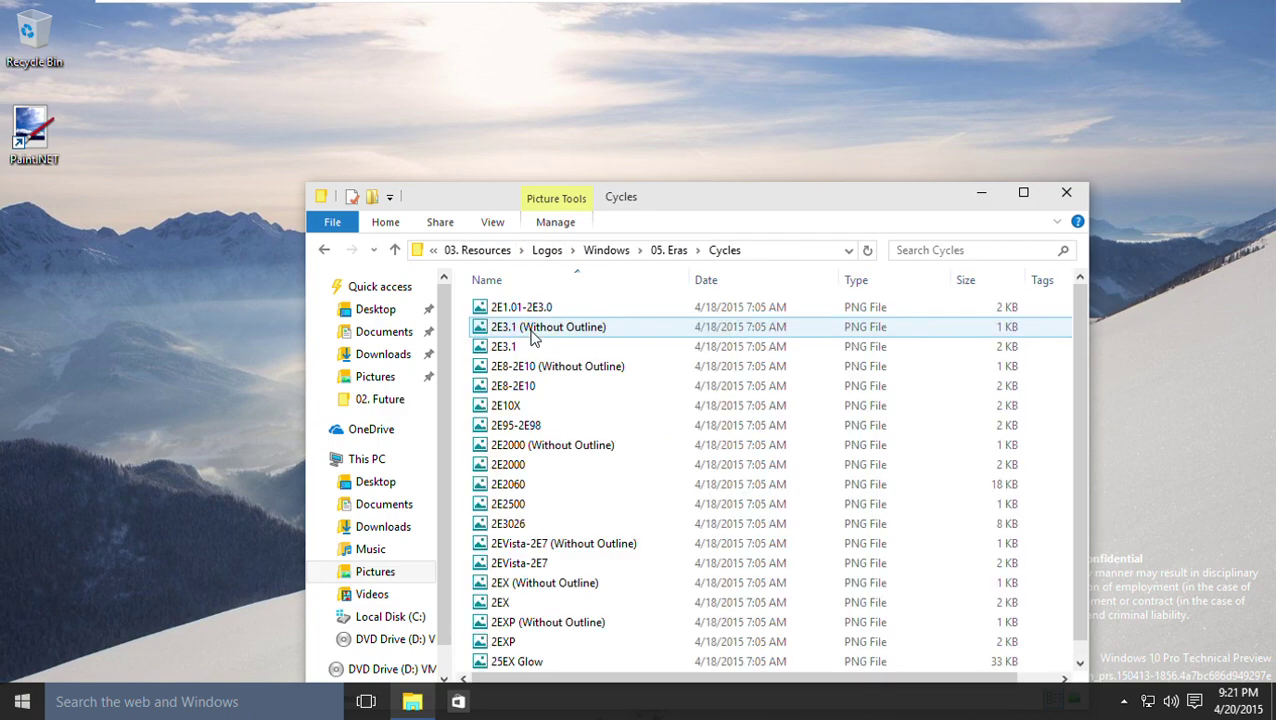
{"action": "double_click", "coordinate": [527, 603]}
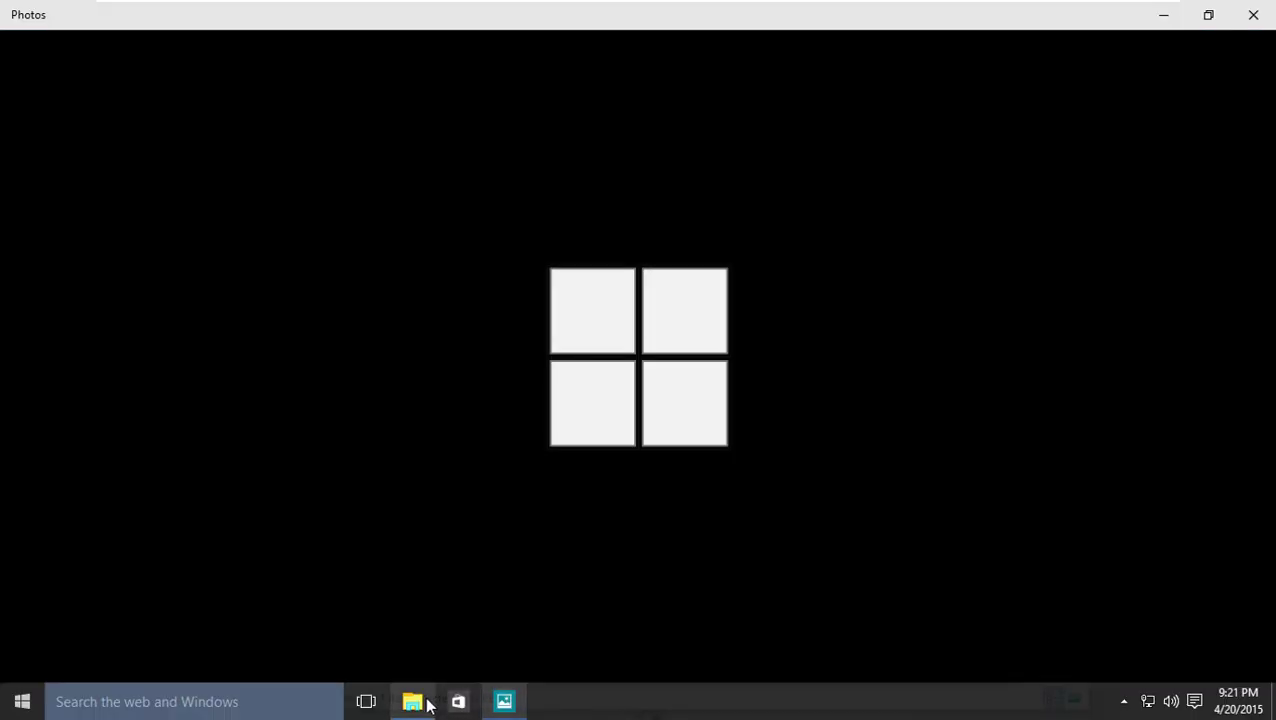
Minimize File Explorer and view the 2EX logo in the maximized Photos window
{"action": "left_click", "coordinate": [425, 703]}
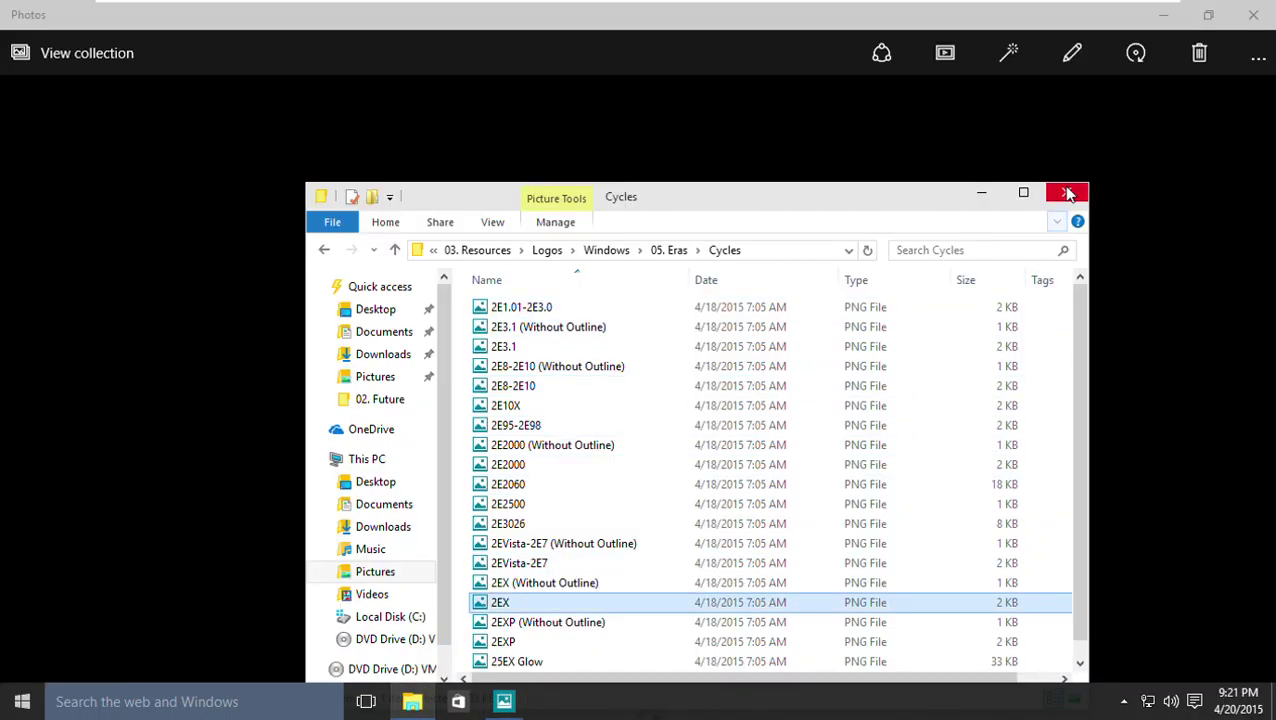
{"action": "left_click", "coordinate": [981, 193]}
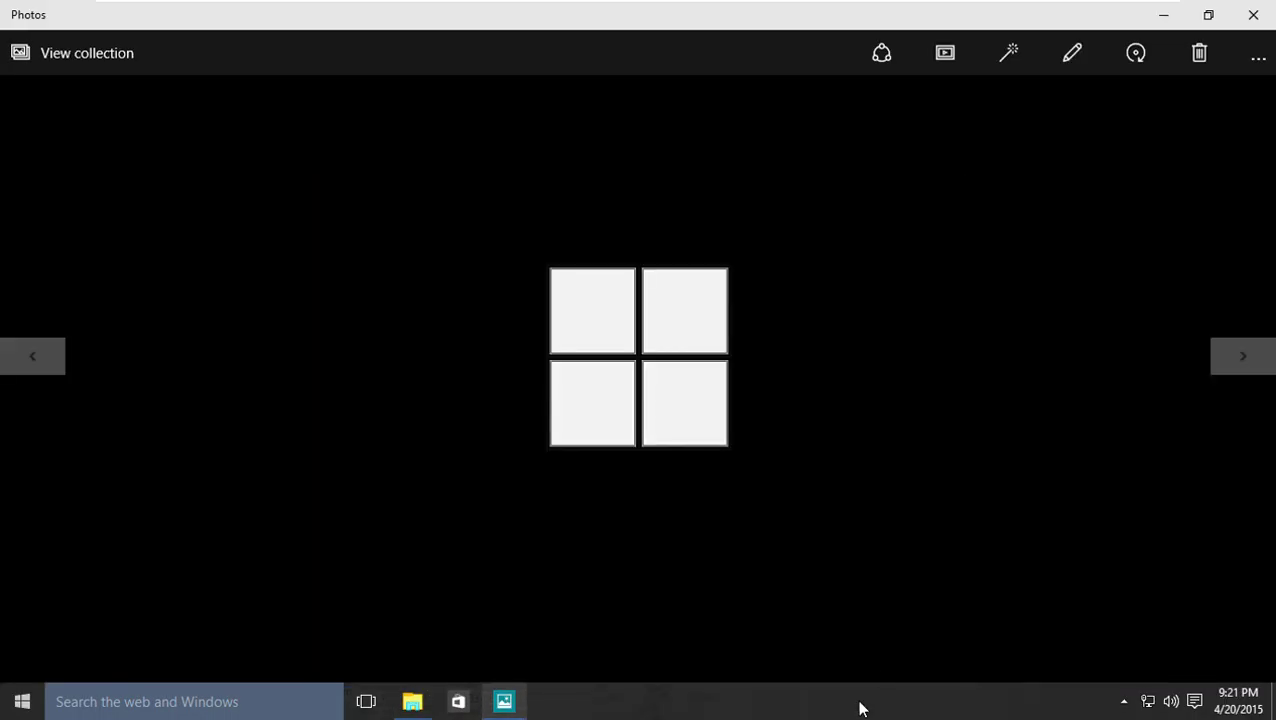
{"action": "left_click", "coordinate": [970, 118]}
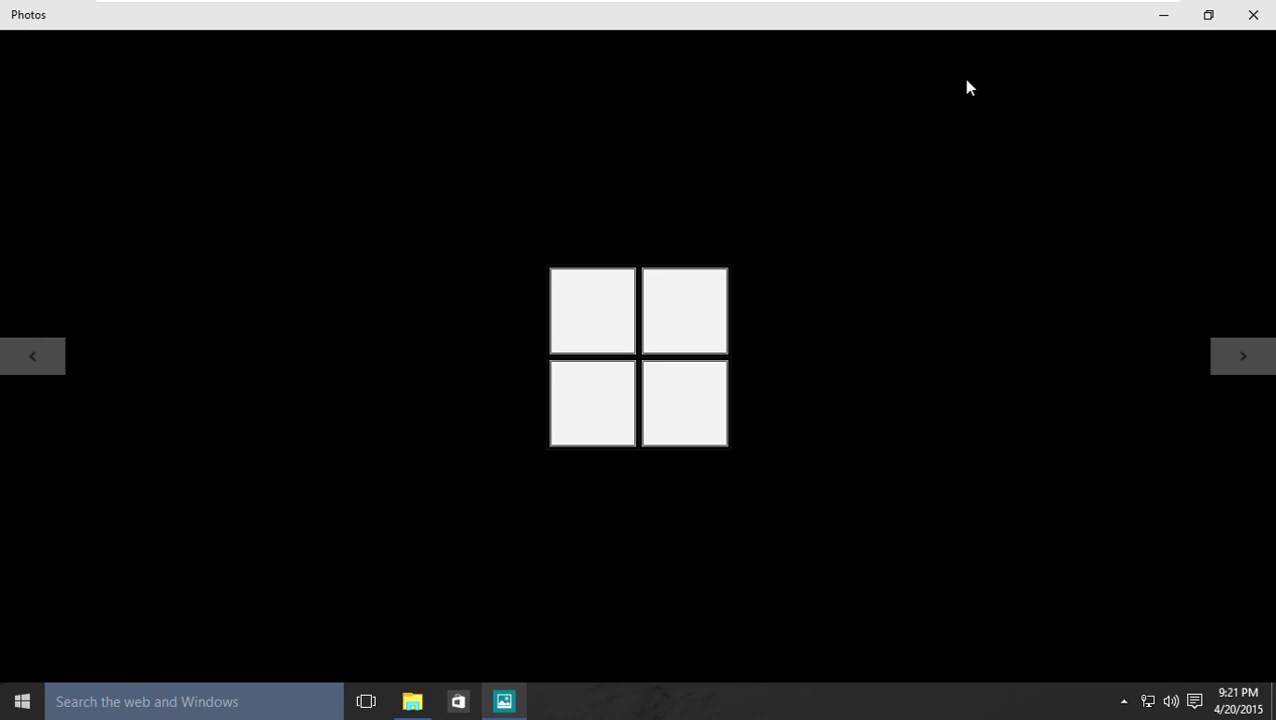
{"action": "mouse_move", "coordinate": [948, 63]}
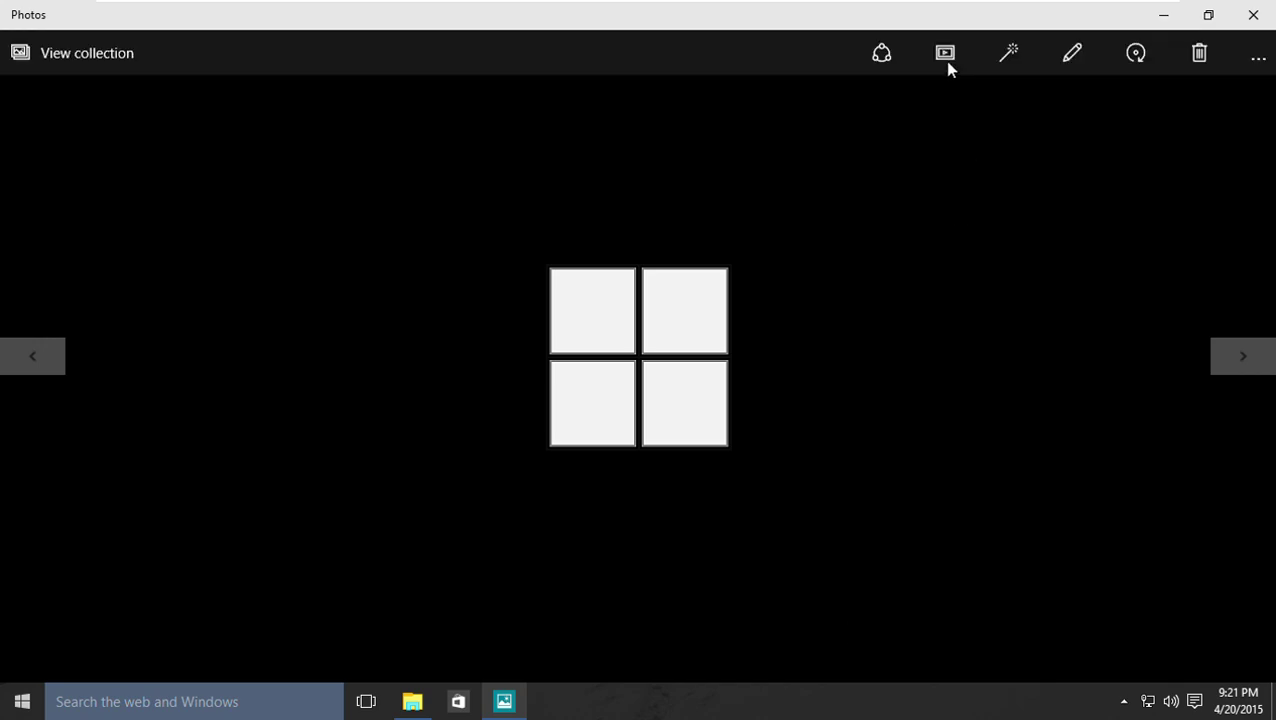
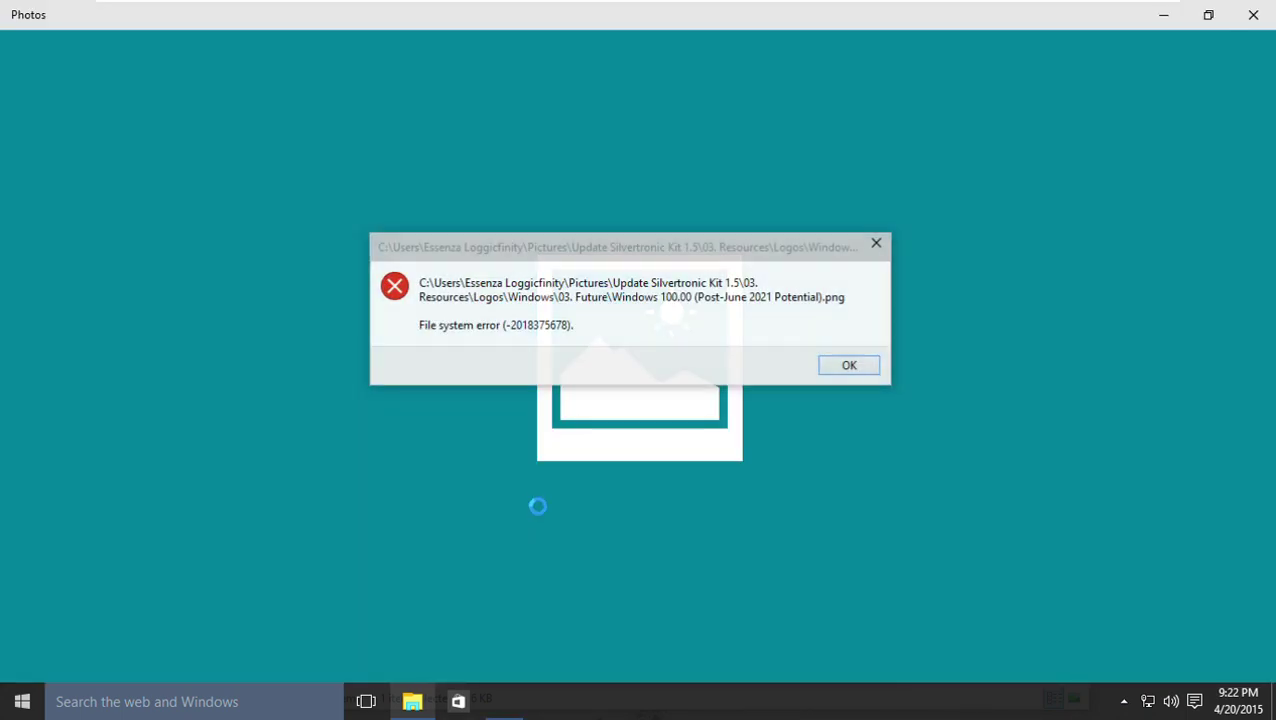
Dismiss the file system error and switch to Photos for Windows 100.00 (Post-June 2021 Potential)
{"action": "left_click", "coordinate": [848, 366]}
{"action": "left_click", "coordinate": [505, 705]}
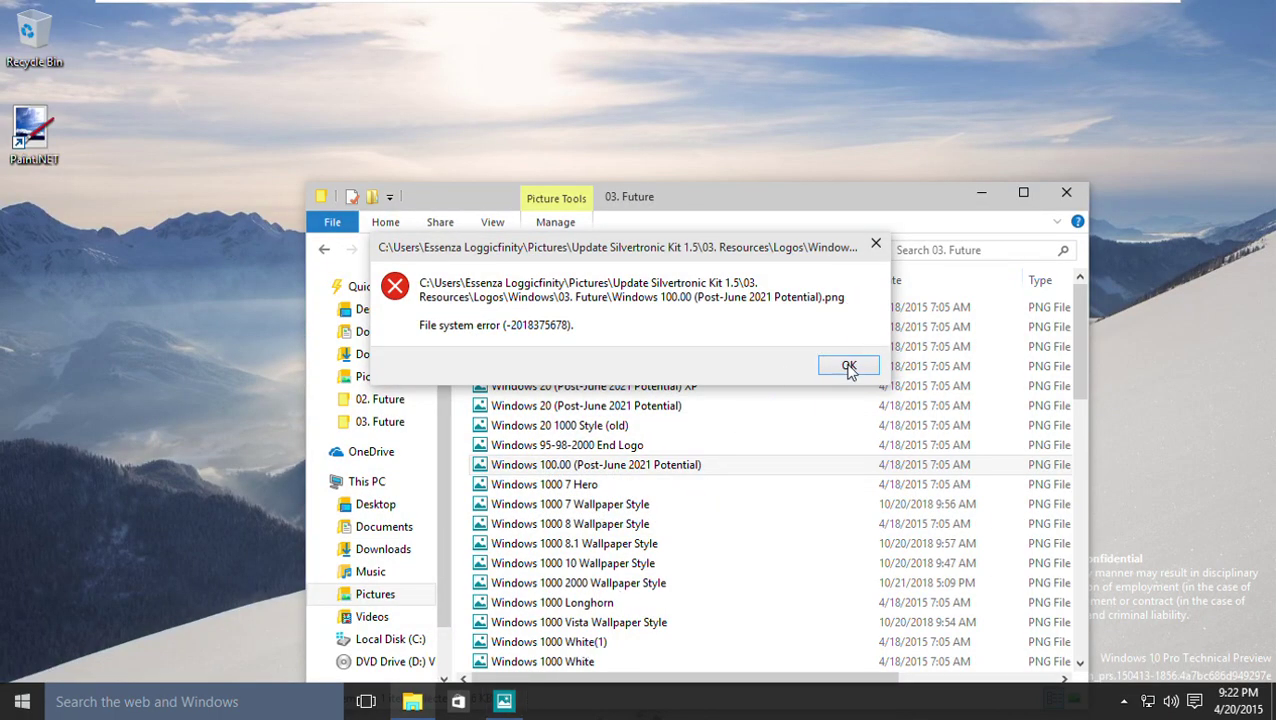
{"action": "key", "text": "Return"}
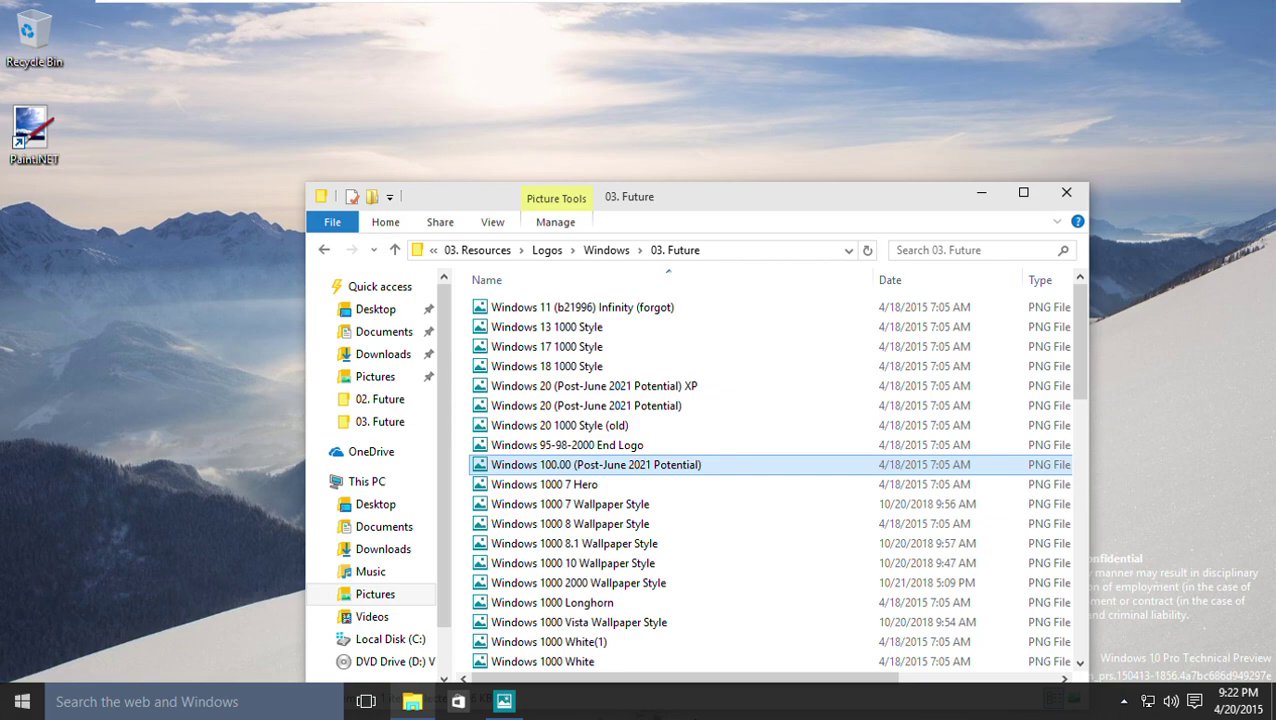
{"action": "left_click", "coordinate": [504, 701]}
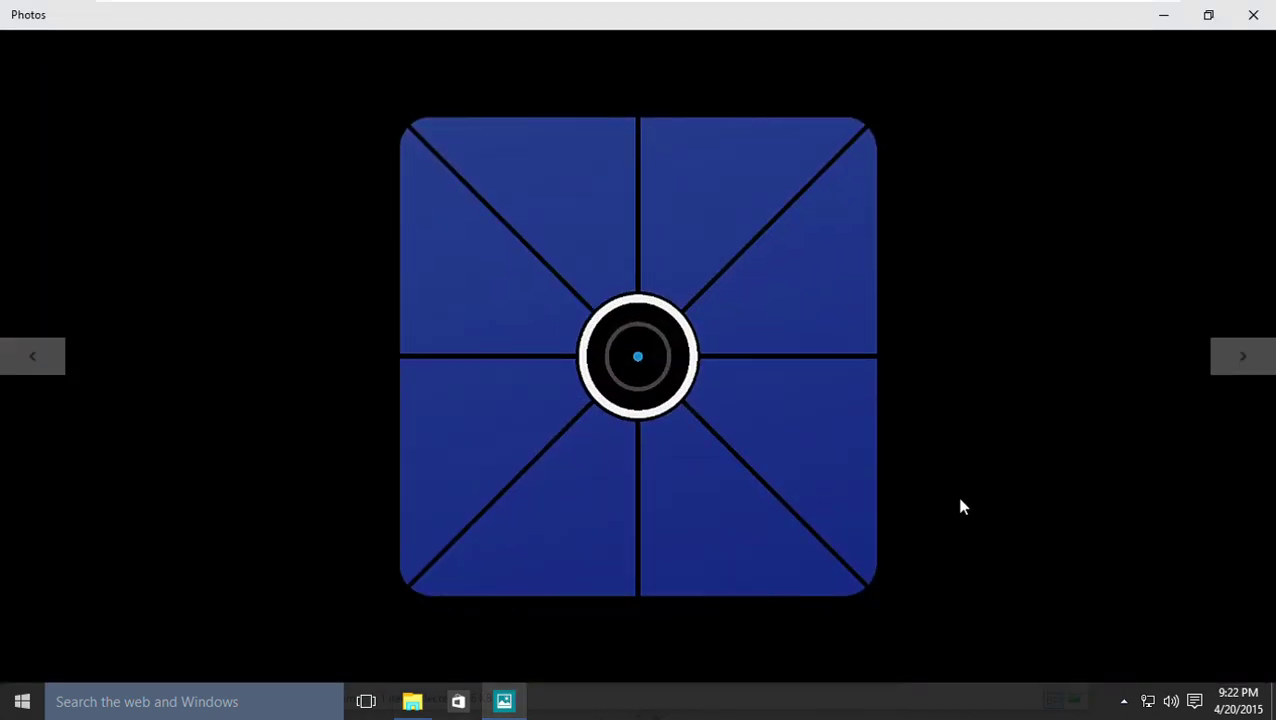
View the Windows 100.00 (Post-June 2021 Potential) logo in a slide show and close Photos
{"action": "key", "text": "F5"}
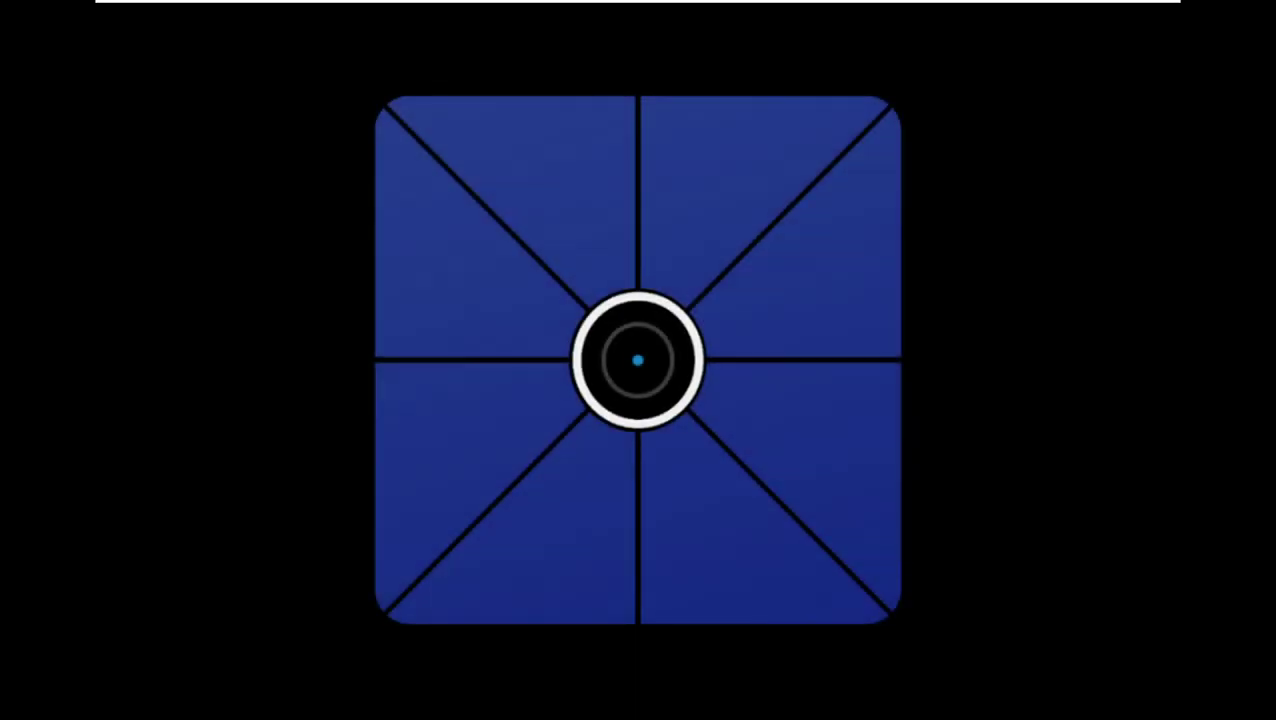
{"action": "left_click", "coordinate": [957, 507]}
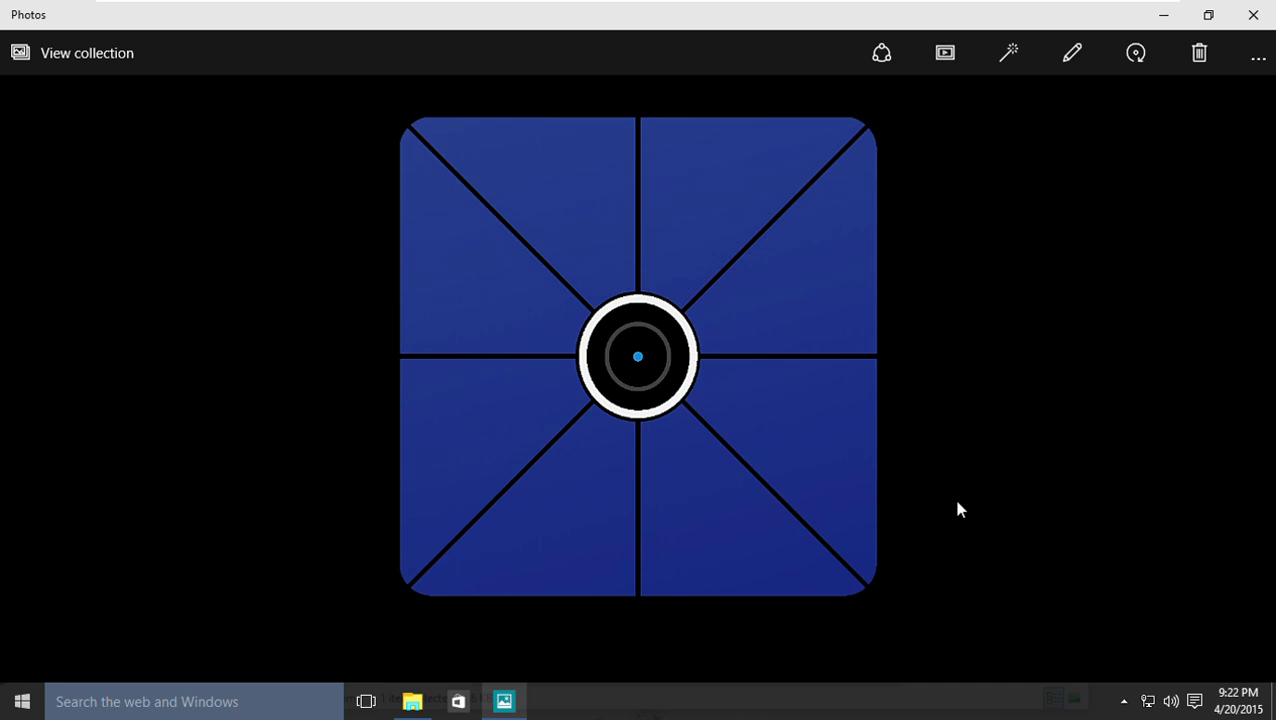
{"action": "key", "text": "alt+F4"}
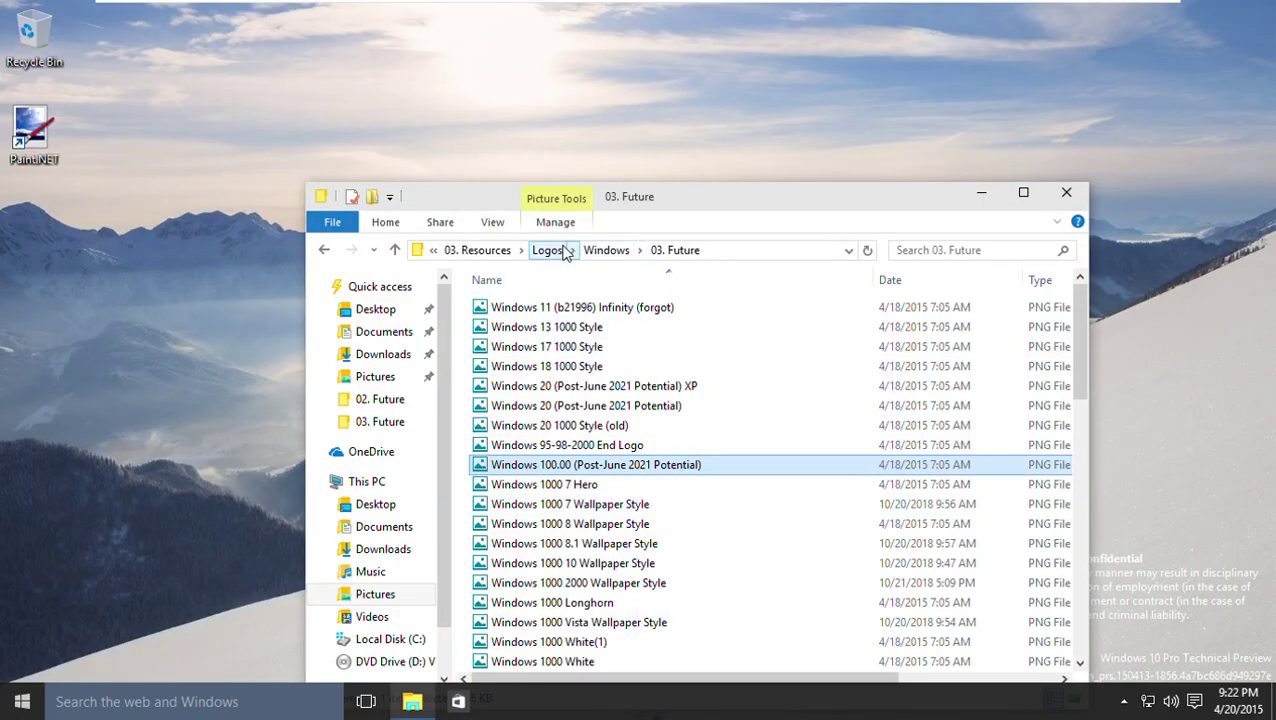
Go back up to Update Silvertronic Kit 1.5 and open the 01. Pictures > 03. Future > 9x folder
{"action": "left_click", "coordinate": [610, 252]}
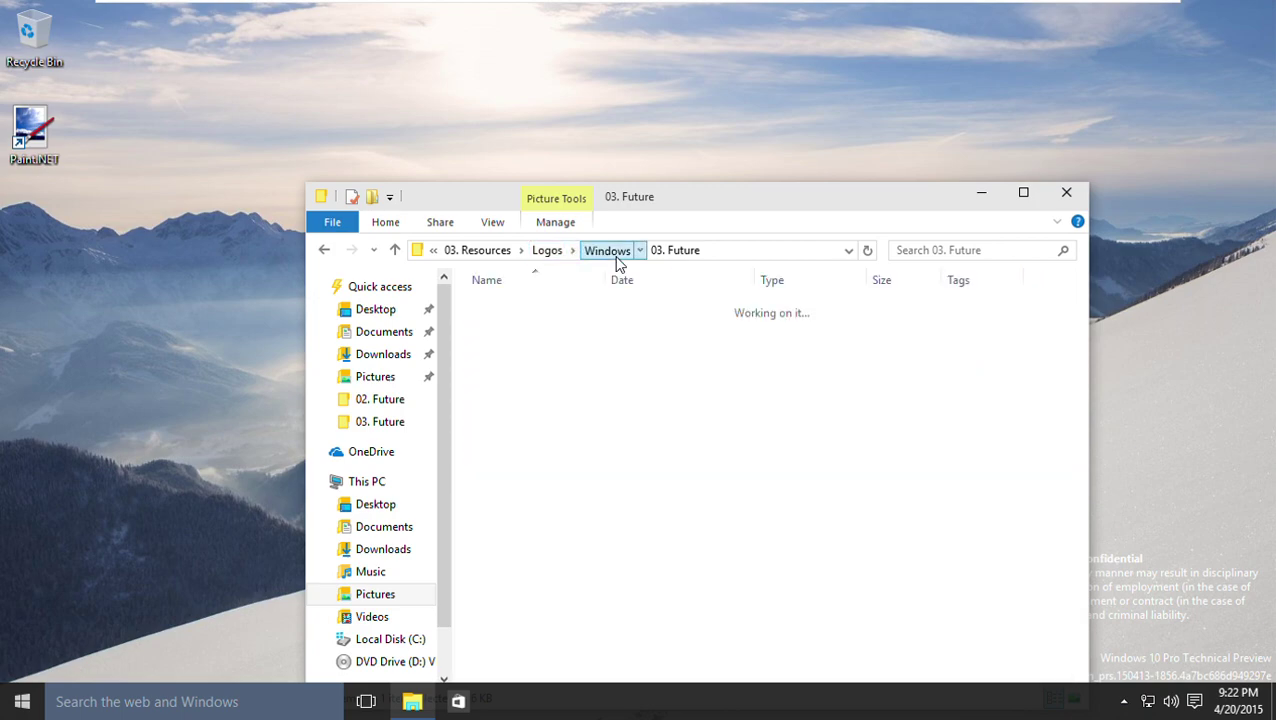
{"action": "left_click", "coordinate": [622, 252]}
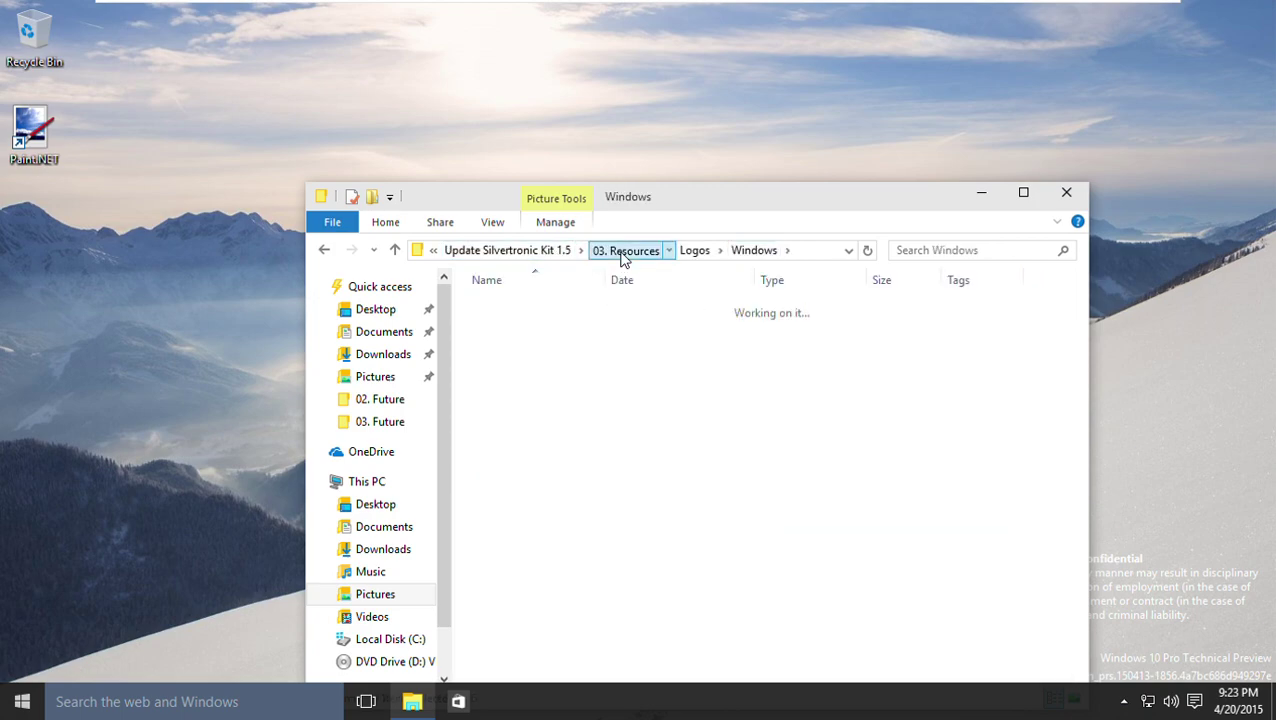
{"action": "left_click", "coordinate": [586, 251]}
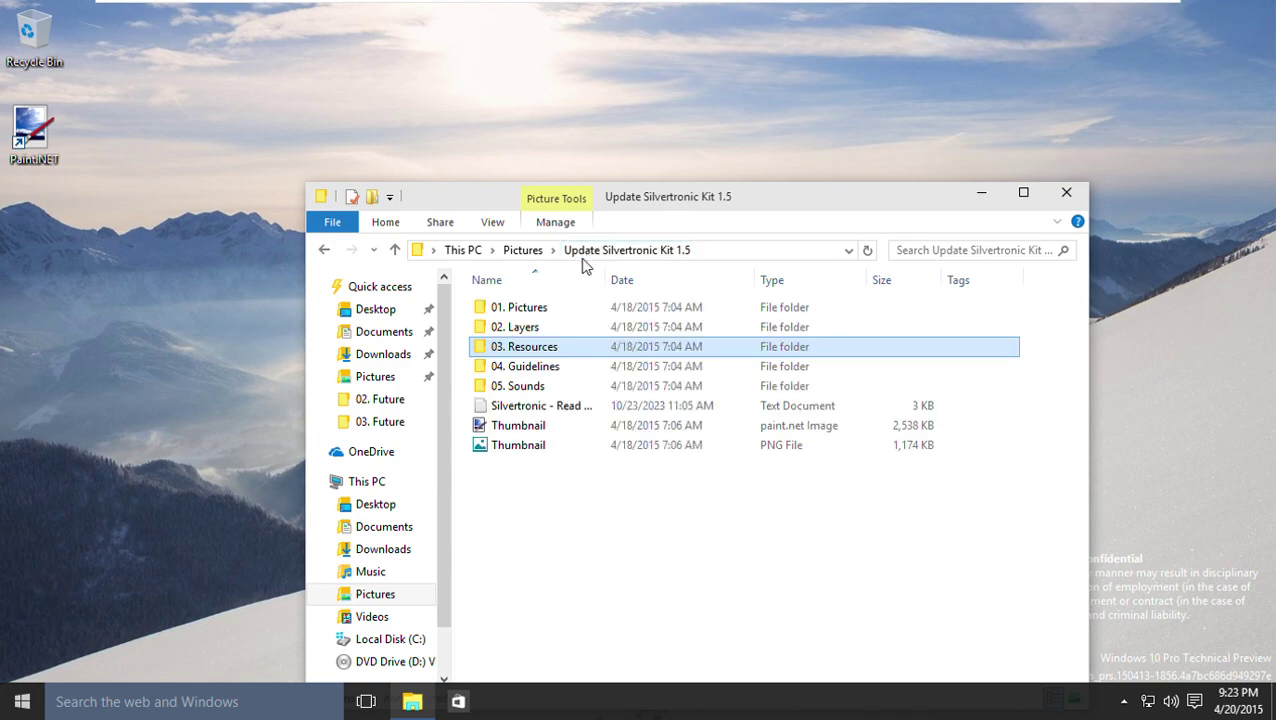
{"action": "double_click", "coordinate": [524, 308]}
{"action": "double_click", "coordinate": [530, 346]}
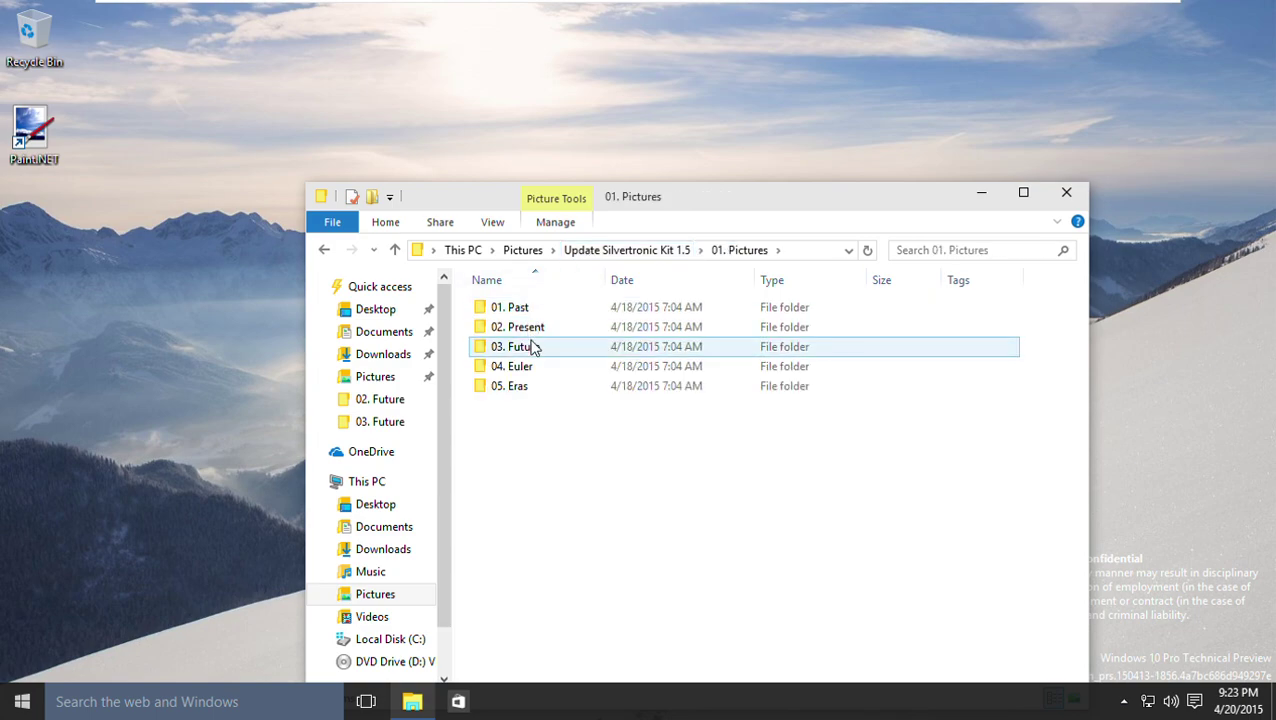
{"action": "double_click", "coordinate": [513, 309]}
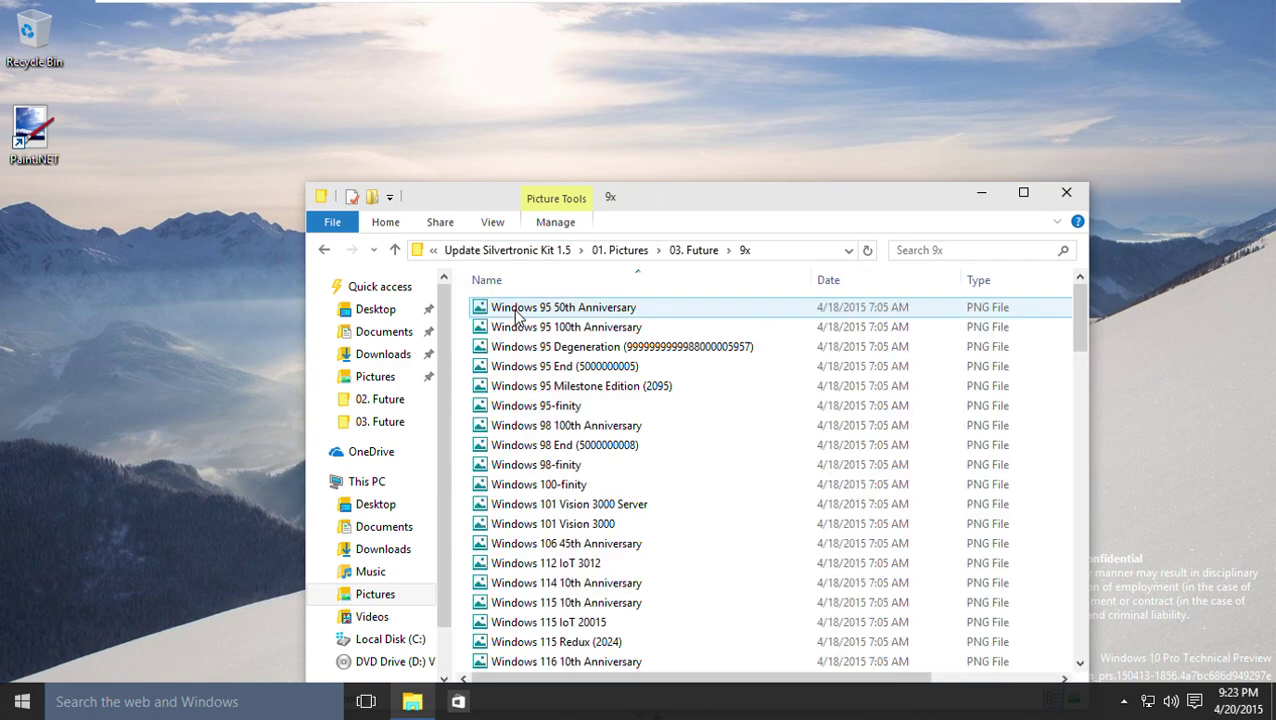
Find Windows 28100 in the 9x folder and open it in Photos
{"action": "scroll", "coordinate": [755, 592], "scroll_direction": "down", "scroll_amount": 20}
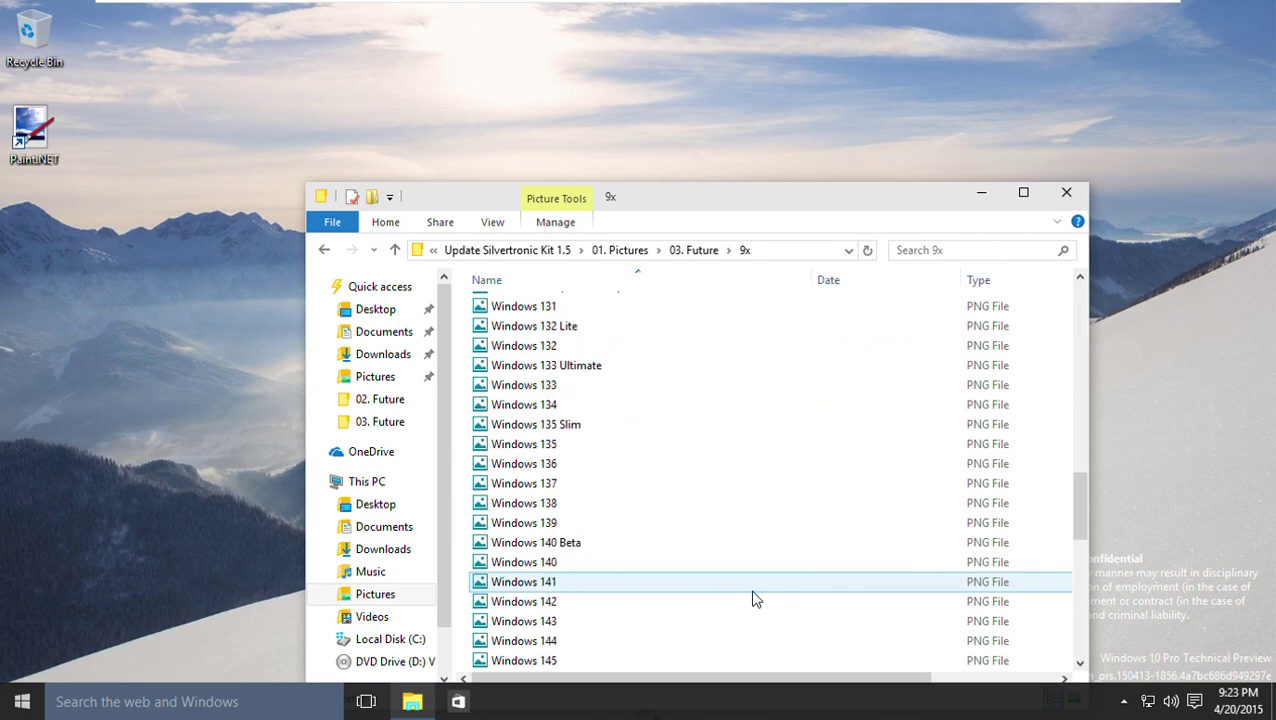
{"action": "scroll", "coordinate": [755, 598], "scroll_direction": "down", "scroll_amount": 4}
{"action": "scroll", "coordinate": [700, 560], "scroll_direction": "up", "scroll_amount": 1}
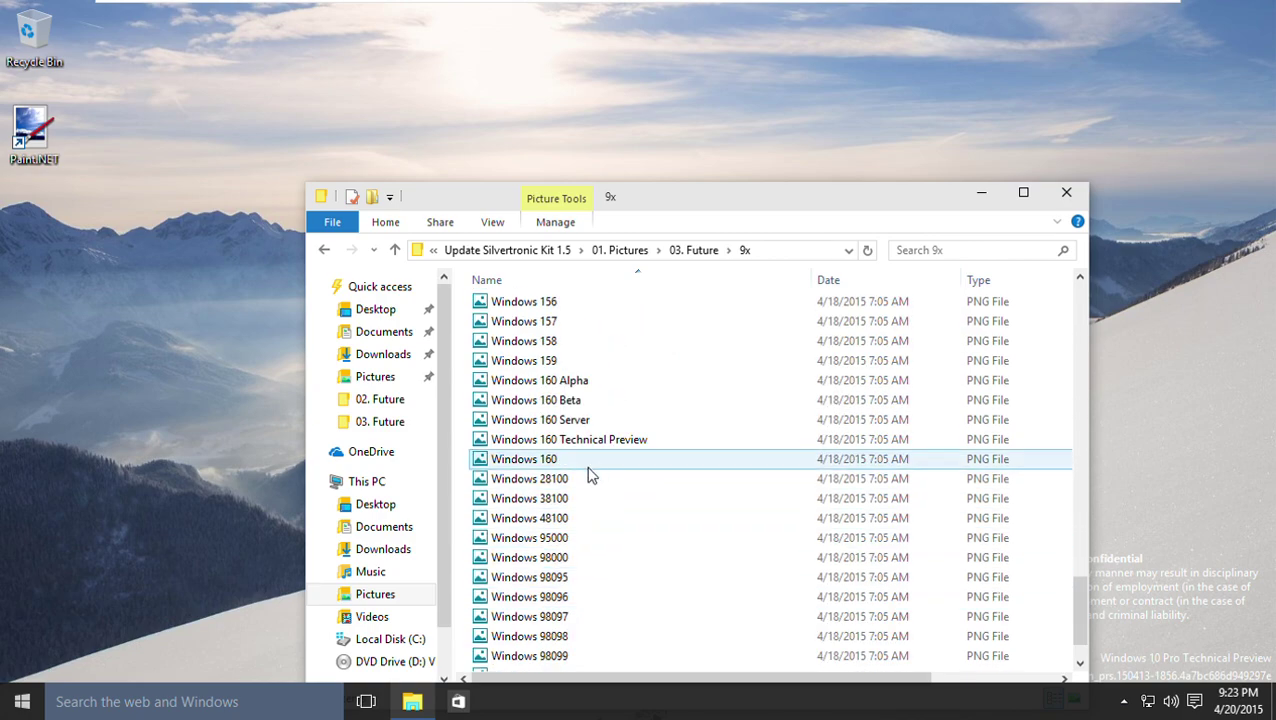
{"action": "left_click", "coordinate": [563, 481]}
{"action": "double_click", "coordinate": [561, 481]}
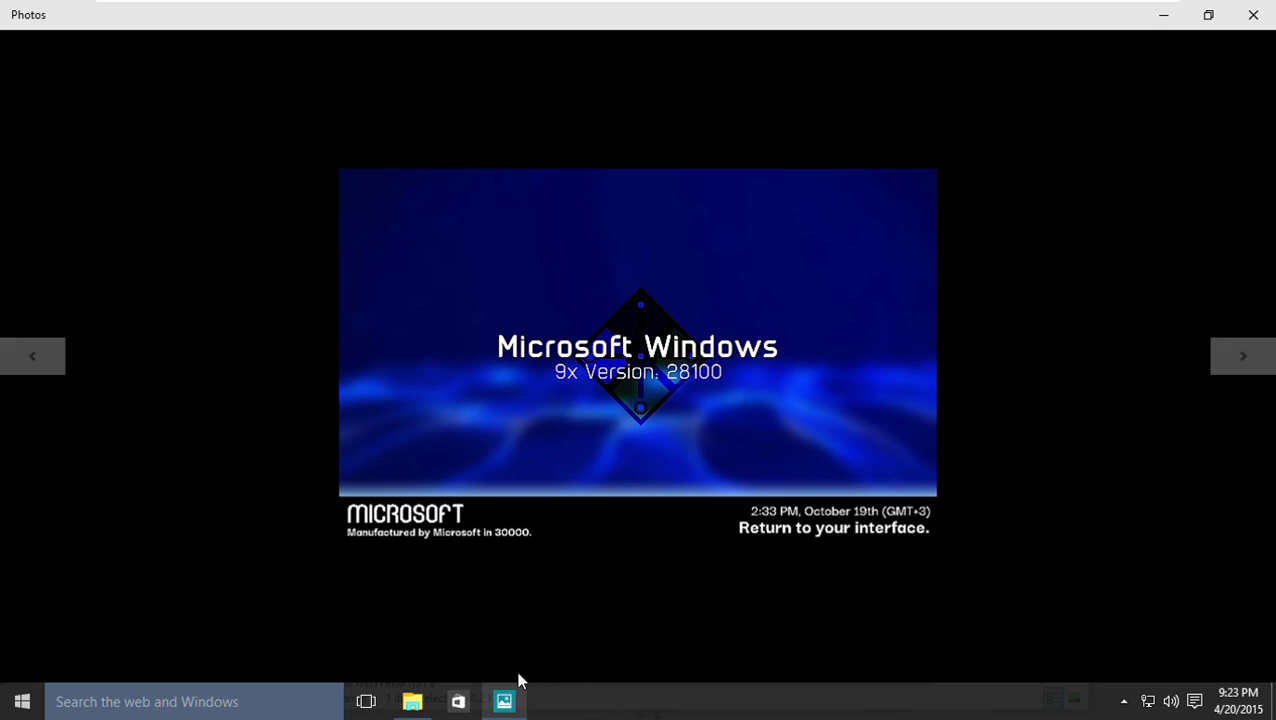
Minimize File Explorer, view the Windows 28100 image full screen, and close Photos
{"action": "left_click", "coordinate": [415, 702]}
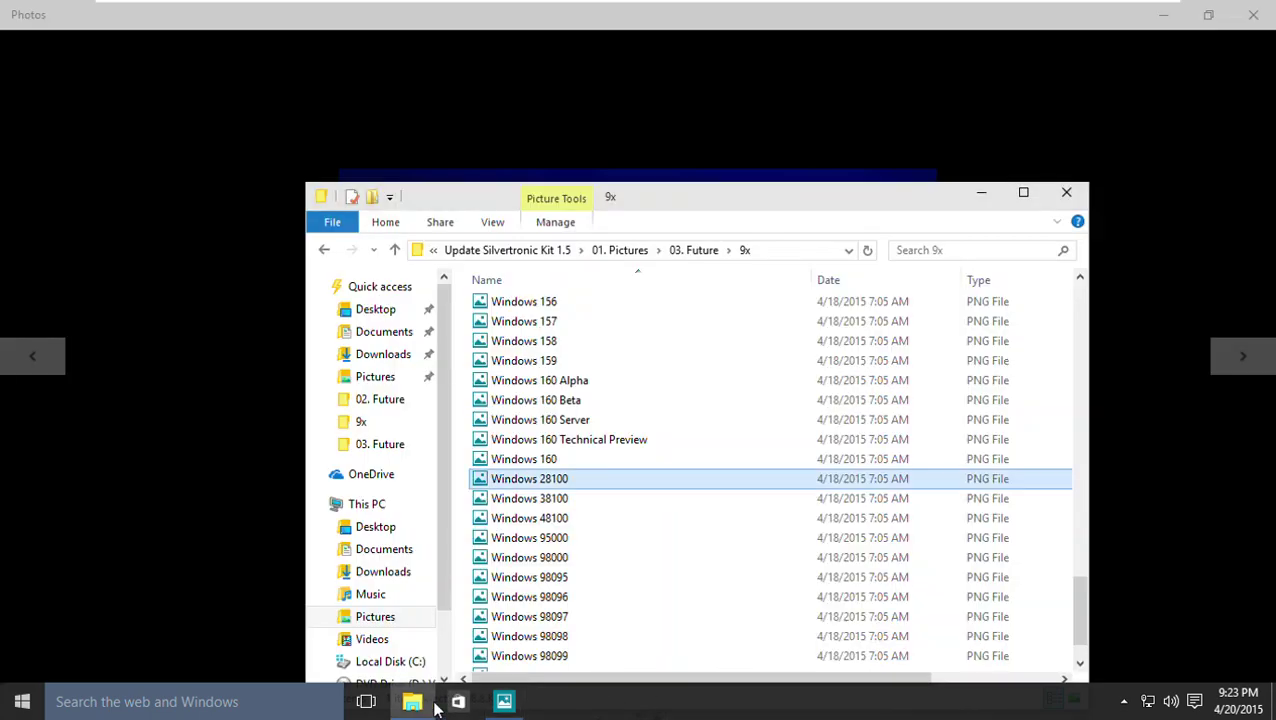
{"action": "left_click", "coordinate": [975, 196]}
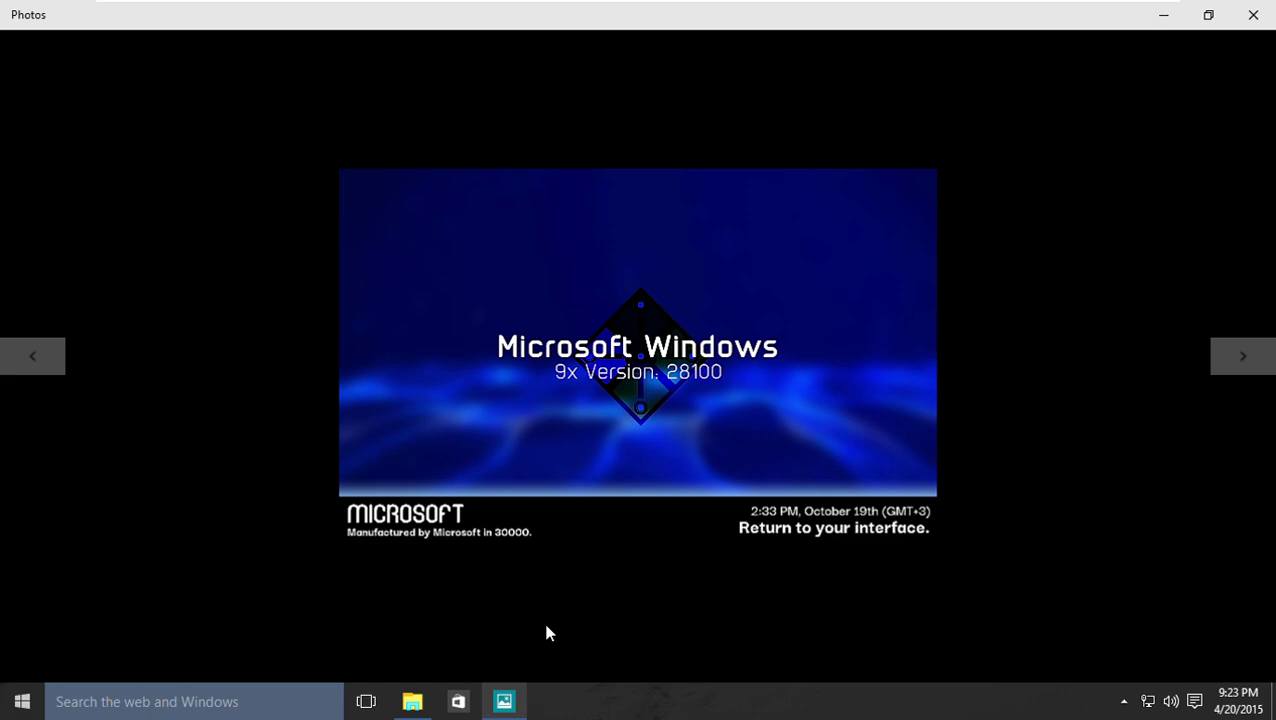
{"action": "key", "text": "F11"}
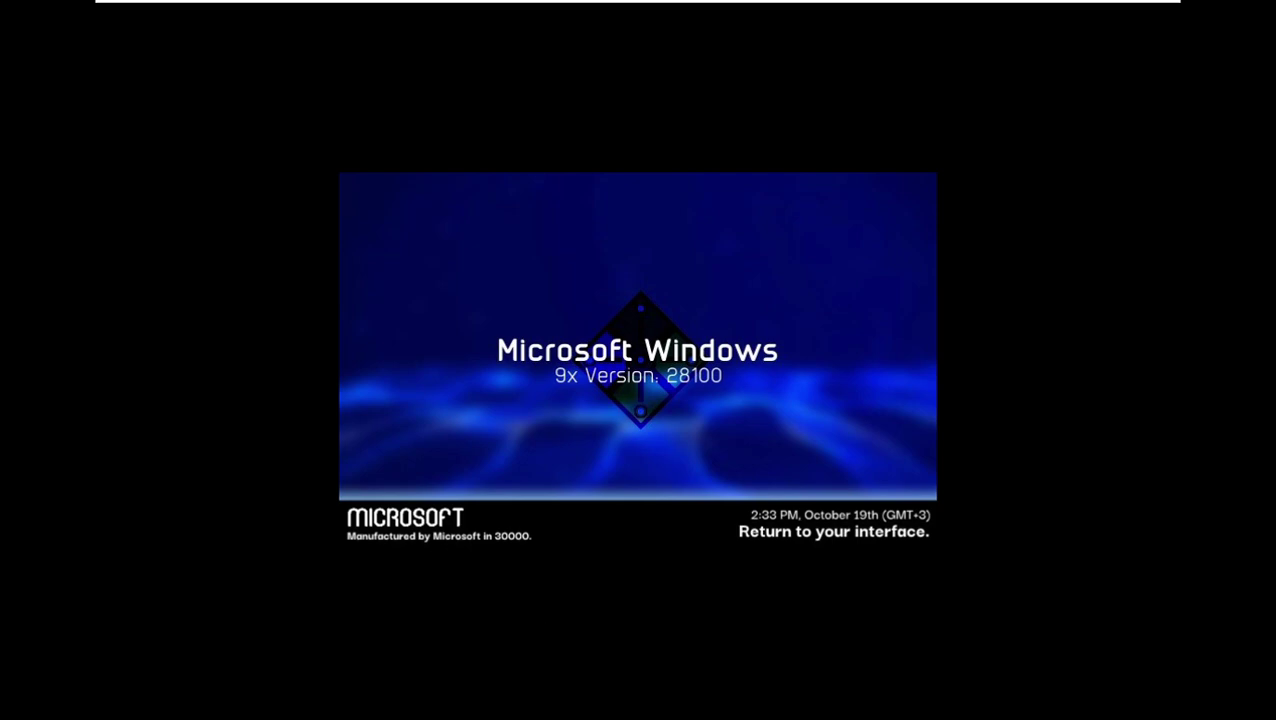
{"action": "key", "text": "F11"}
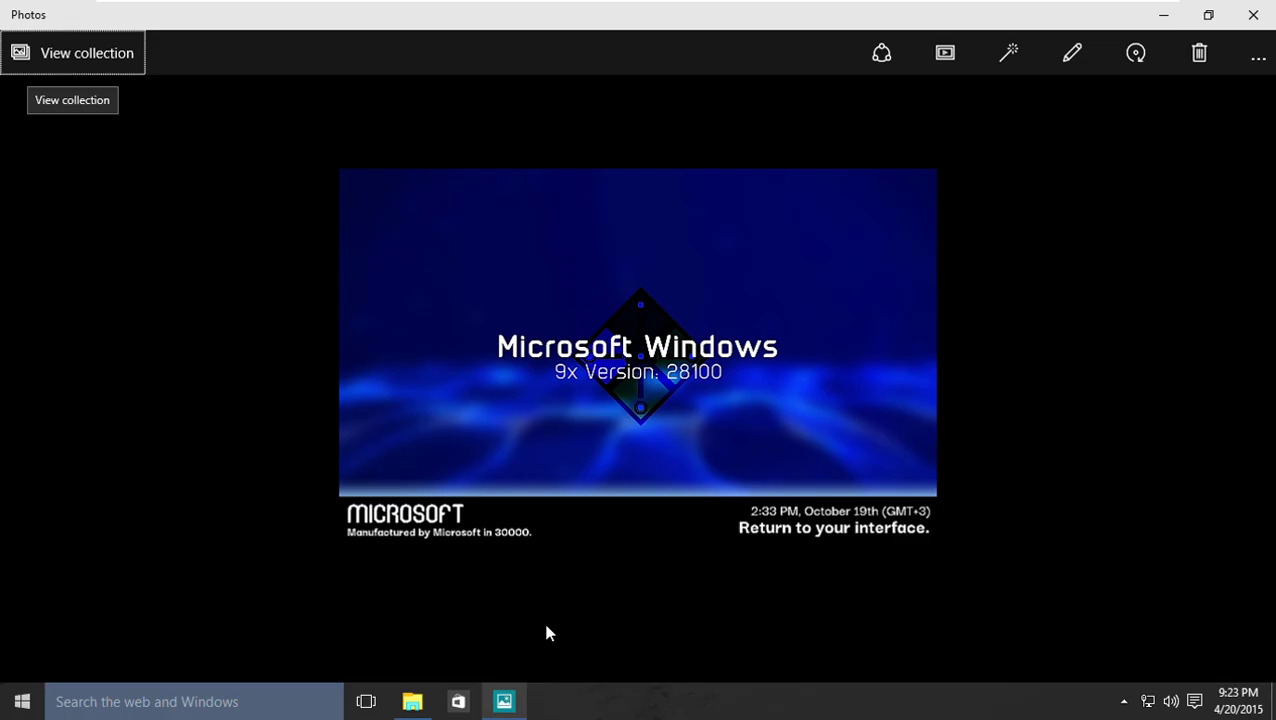
{"action": "key", "text": "alt+F4"}
Bring File Explorer back up at Quick access and remove the 9x folder from the frequent folders
{"action": "left_click", "coordinate": [413, 703]}
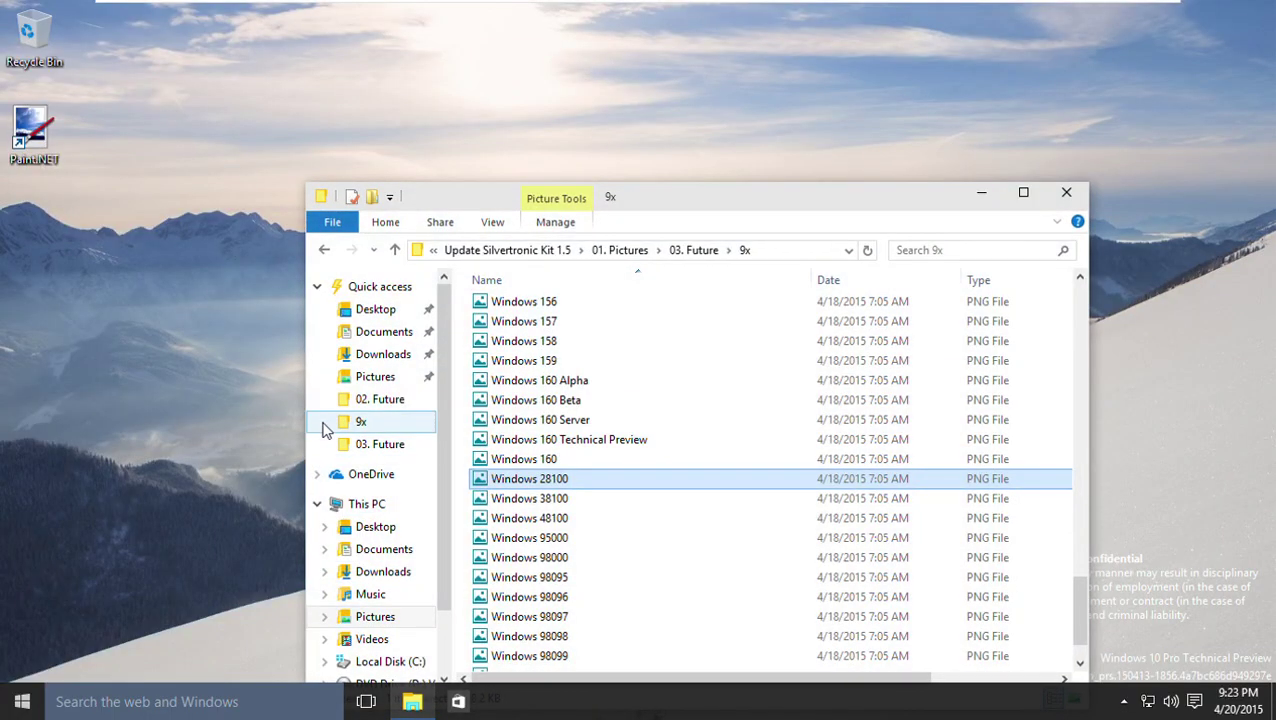
{"action": "left_click", "coordinate": [352, 286]}
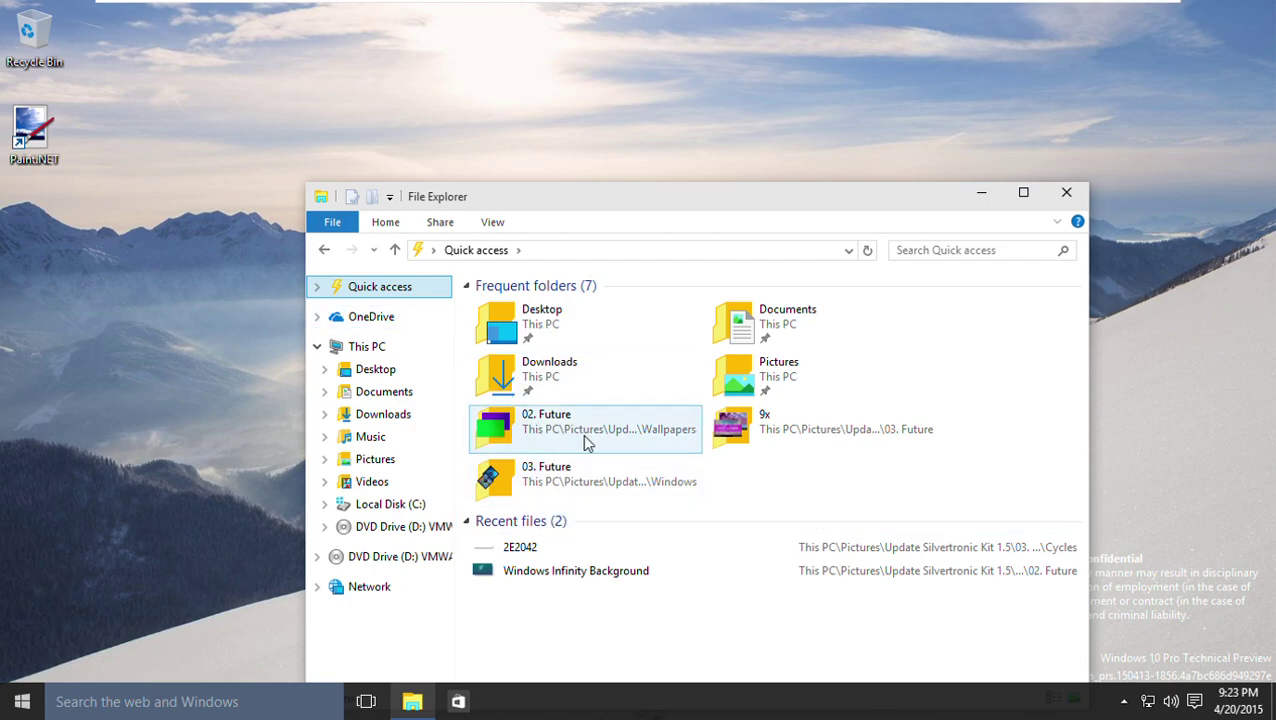
{"action": "right_click", "coordinate": [811, 436]}
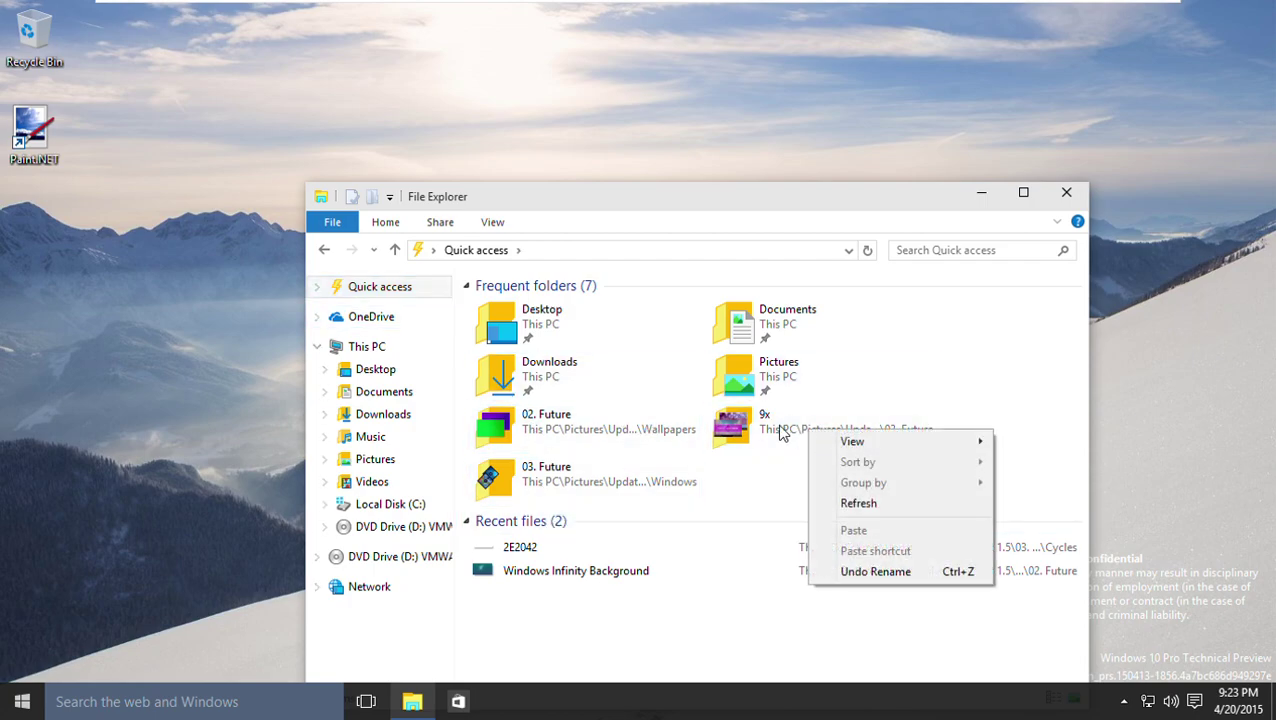
{"action": "left_click", "coordinate": [759, 479]}
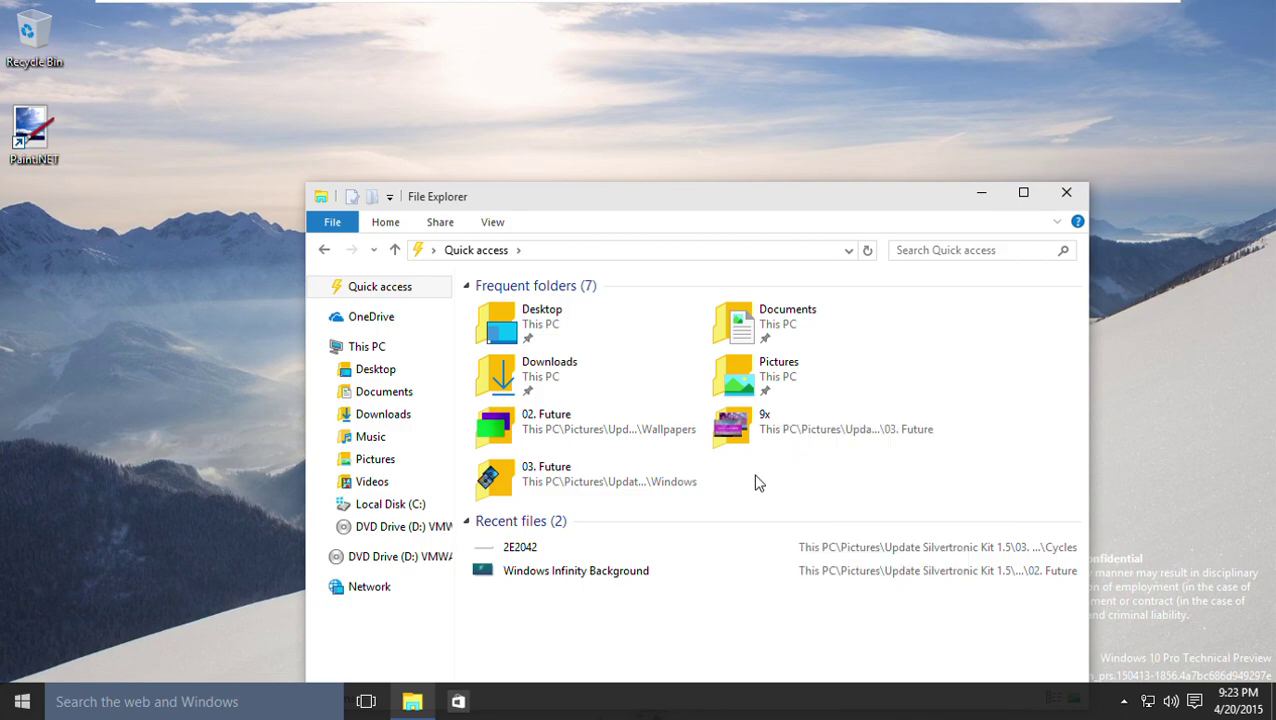
{"action": "key", "text": "Down"}
{"action": "key", "text": "Down"}
{"action": "key", "text": "shift+F10"}
{"action": "key", "text": "Up"}
{"action": "key", "text": "Up"}
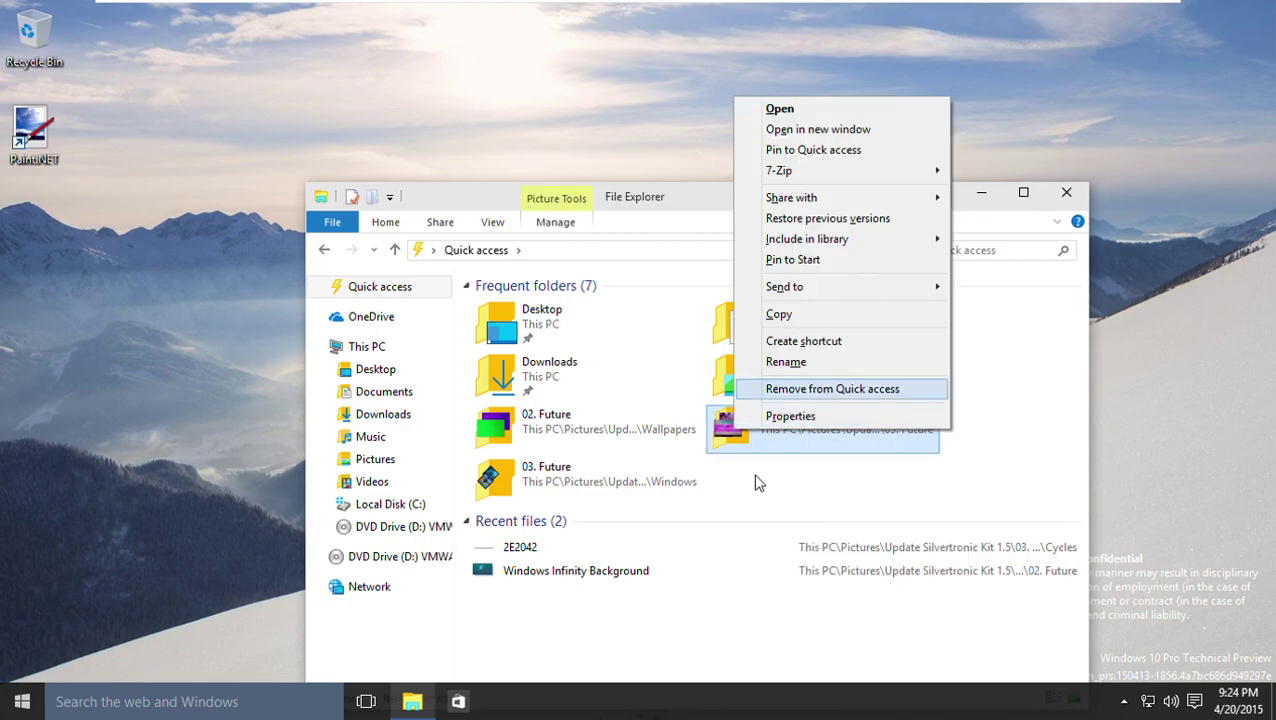
{"action": "key", "text": "Escape"}
Remove the 03. Future and 02. Future folders from the frequent folders in Quick access
{"action": "key", "text": "Up"}
{"action": "key", "text": "shift+F10"}
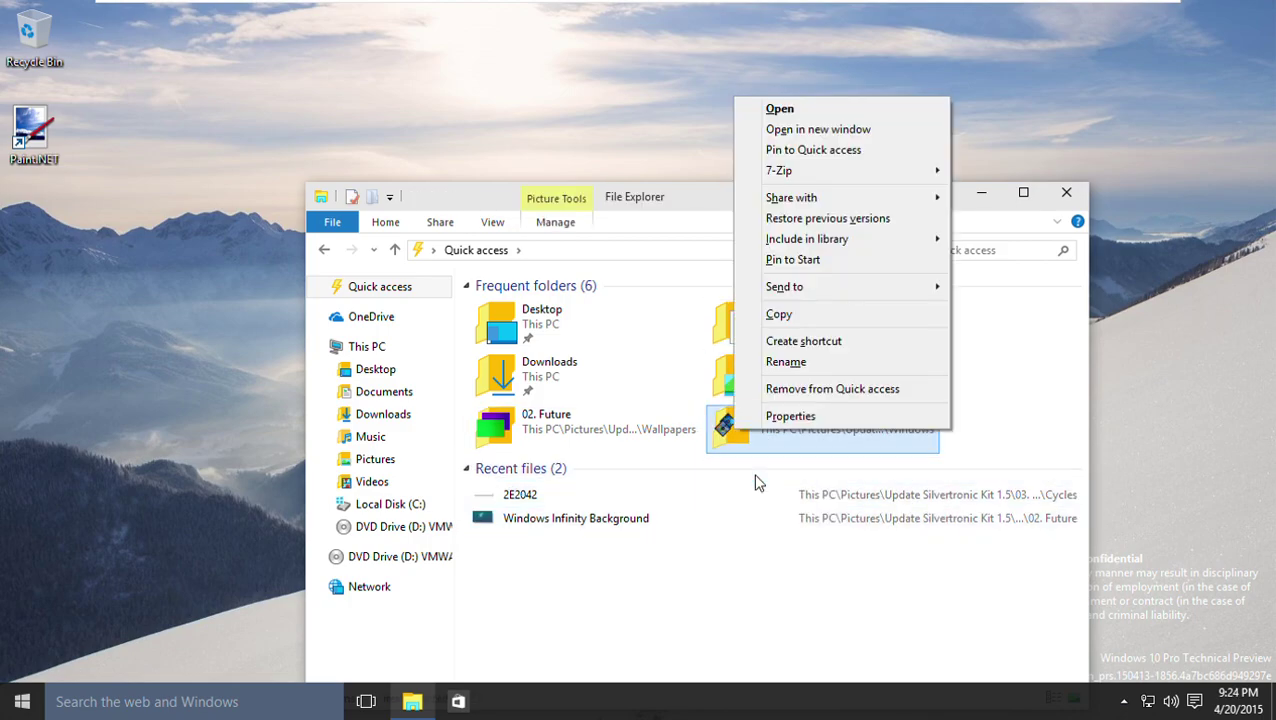
{"action": "key", "text": "Up"}
{"action": "key", "text": "Up"}
{"action": "key", "text": "Return"}
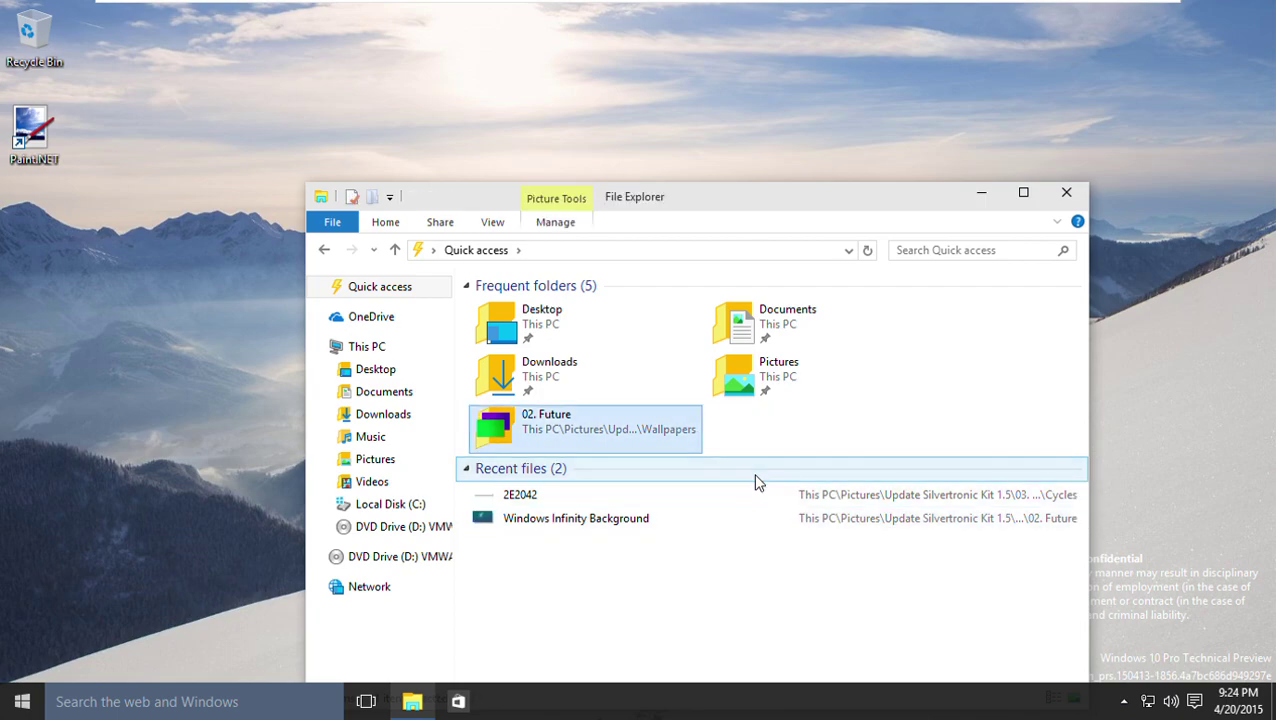
{"action": "key", "text": "shift+F10"}
{"action": "key", "text": "Up"}
{"action": "key", "text": "Up"}
{"action": "key", "text": "Return"}
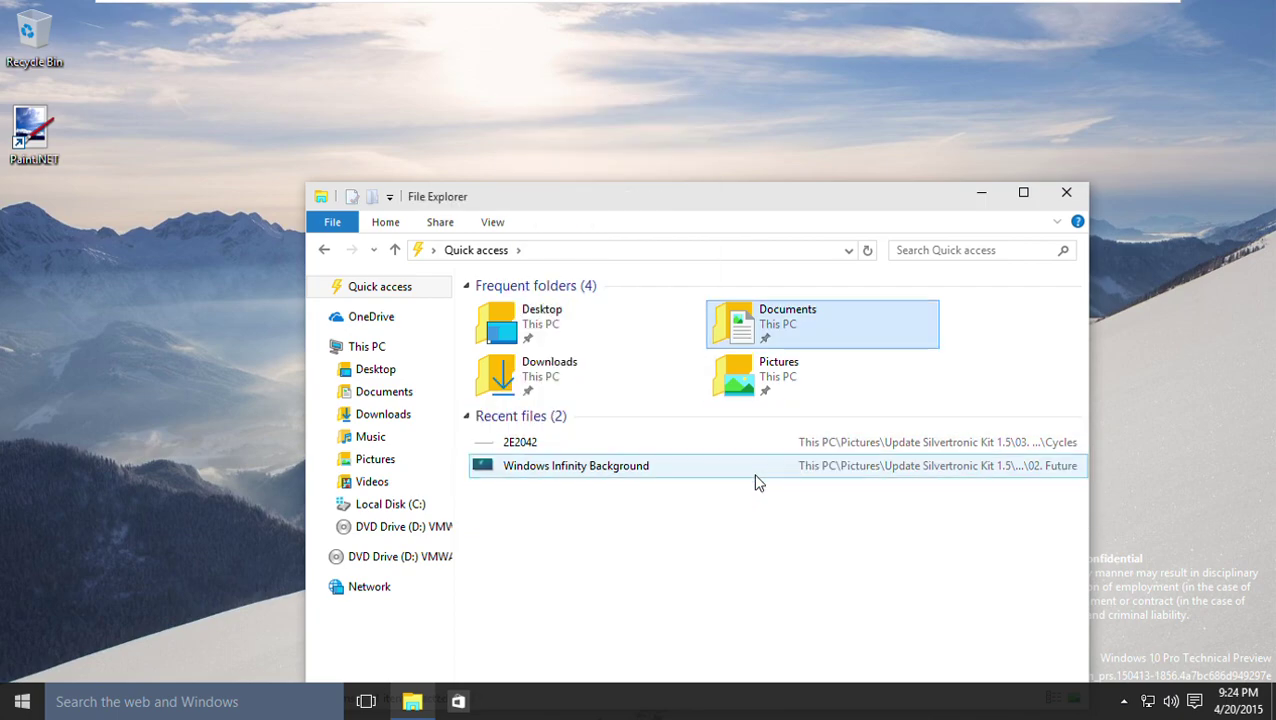
Maximize File Explorer with large icons and remove the recent files 2E2042 and Windows Infinity Background from Quick access
{"action": "key", "text": "ctrl+a"}
{"action": "key", "text": "Down"}
{"action": "key", "text": "Down"}
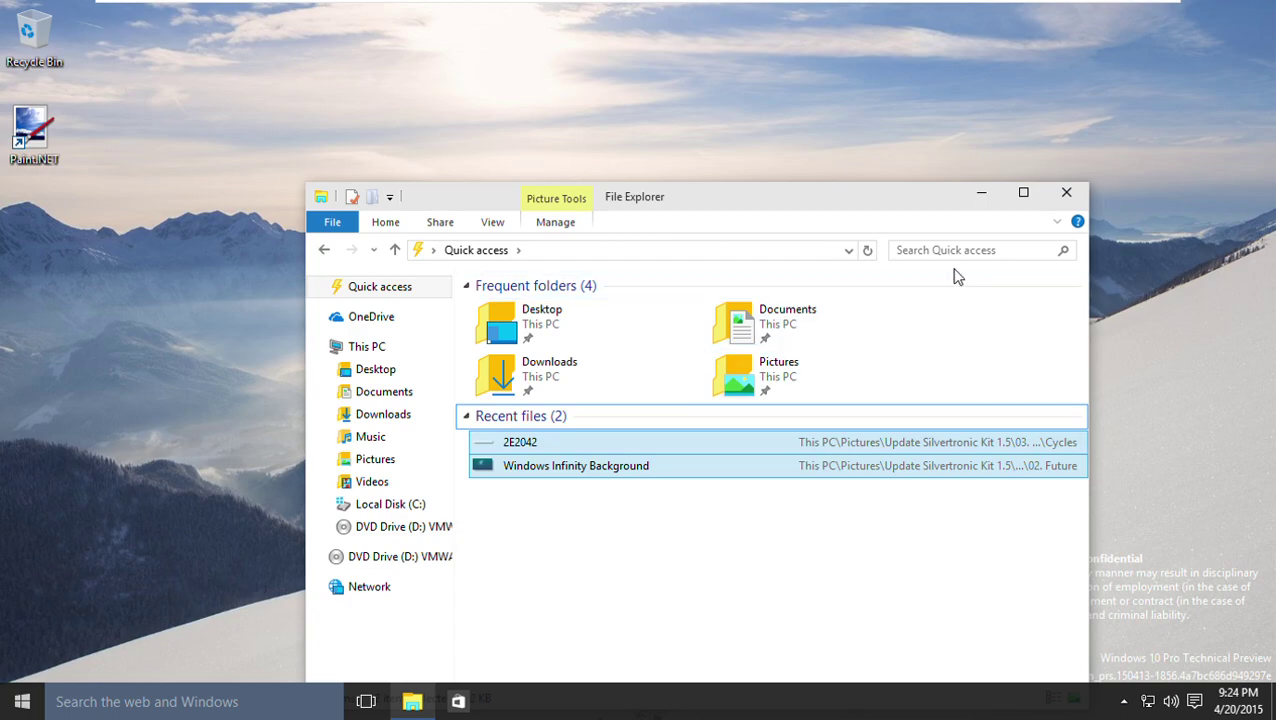
{"action": "left_click", "coordinate": [1020, 196]}
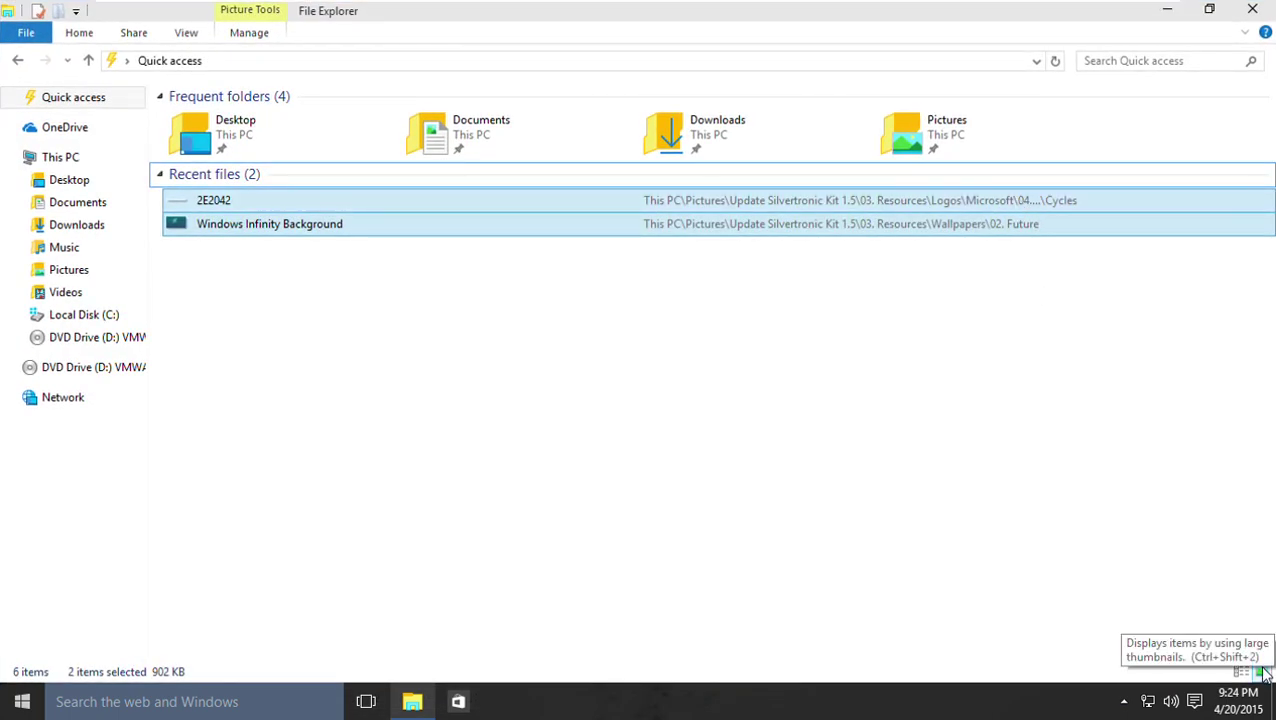
{"action": "left_click", "coordinate": [184, 34]}
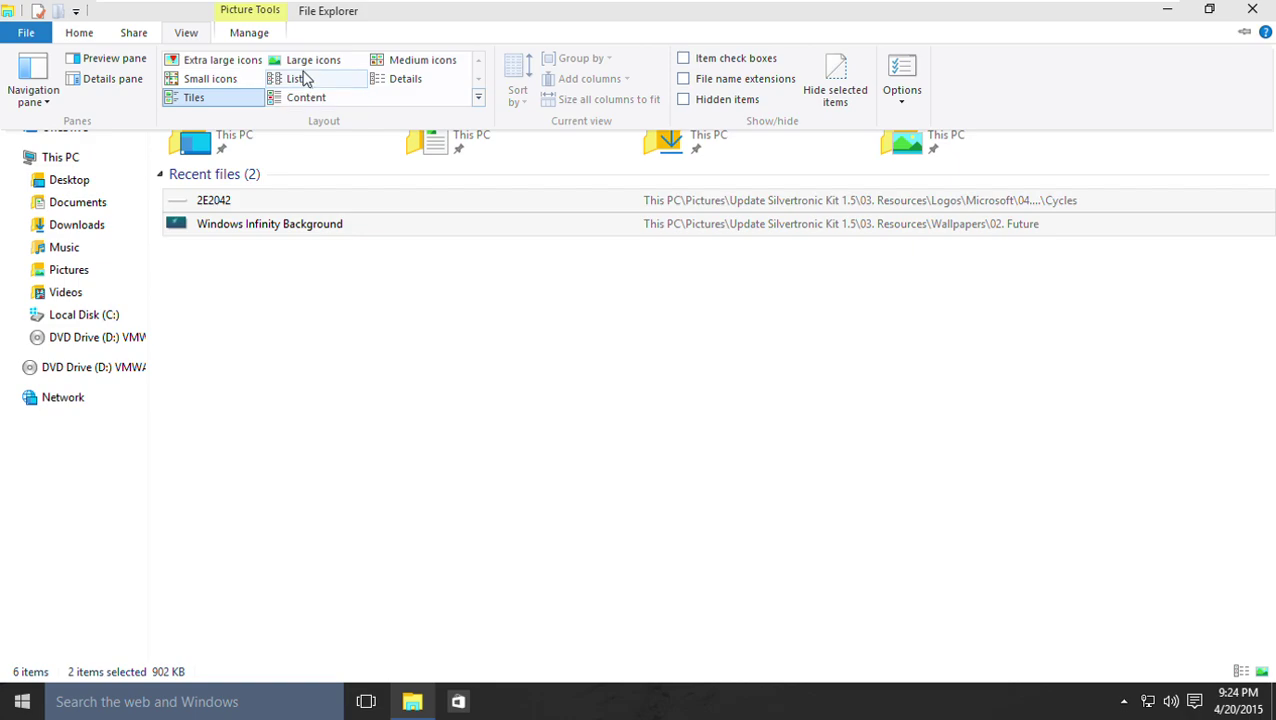
{"action": "left_click", "coordinate": [294, 64]}
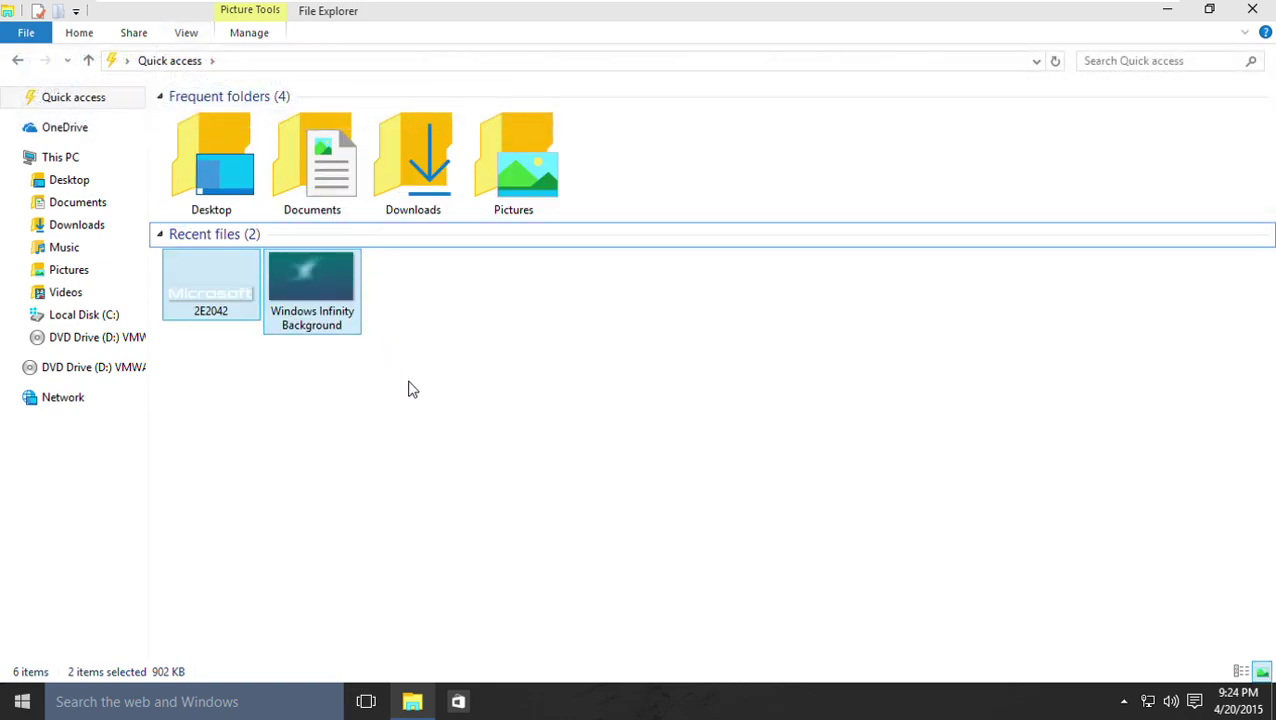
{"action": "key", "text": "shift+F10"}
{"action": "key", "text": "Up"}
{"action": "key", "text": "Up"}
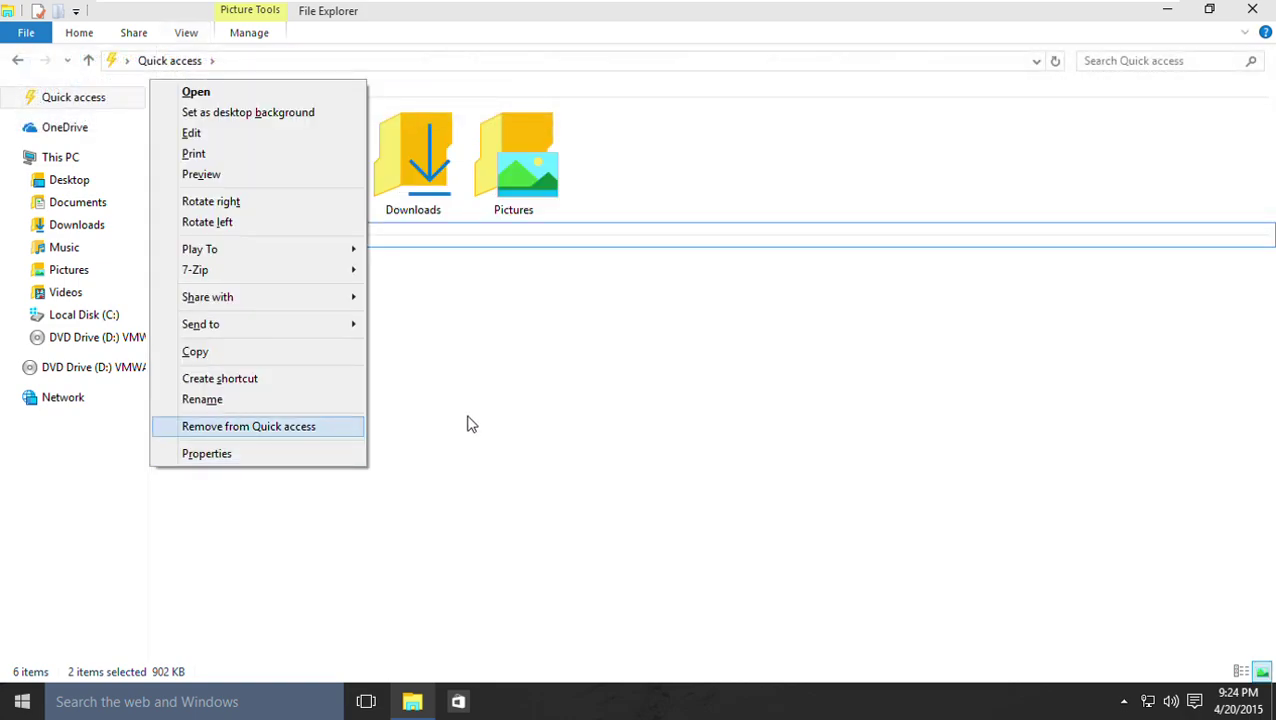
{"action": "key", "text": "Escape"}
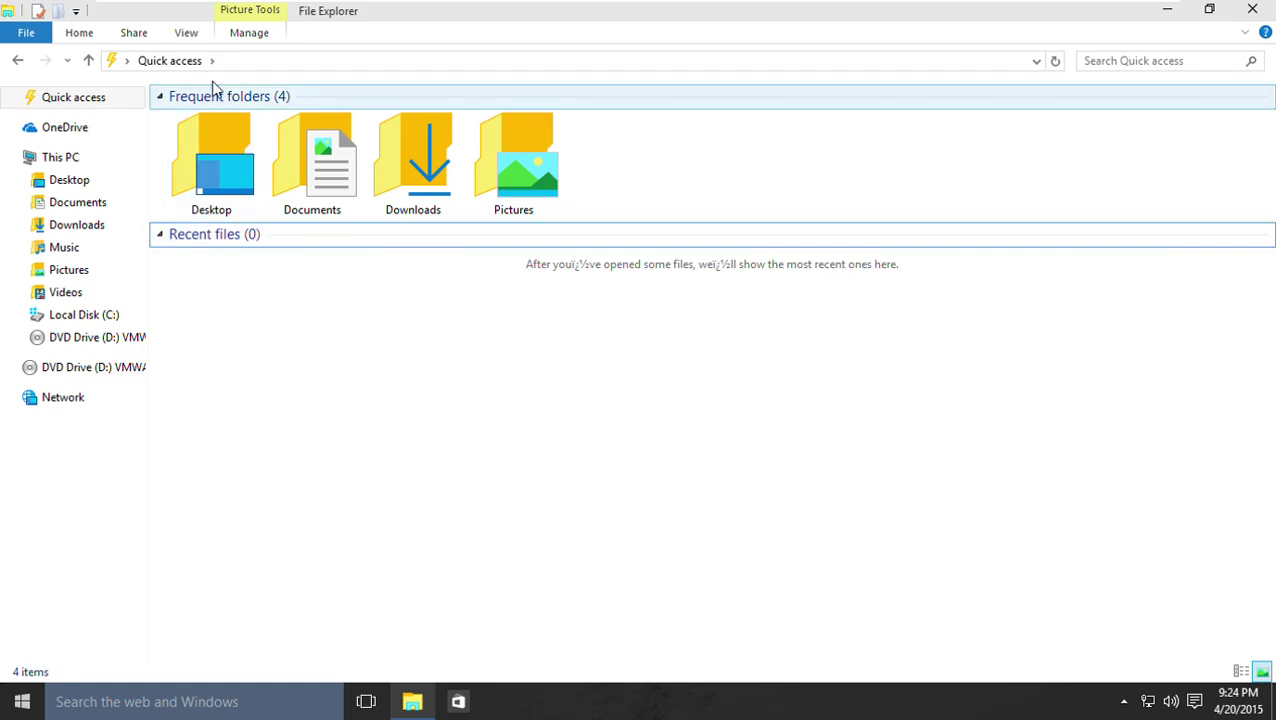
Switch the Quick access layout back to Tiles
{"action": "left_click", "coordinate": [210, 62]}
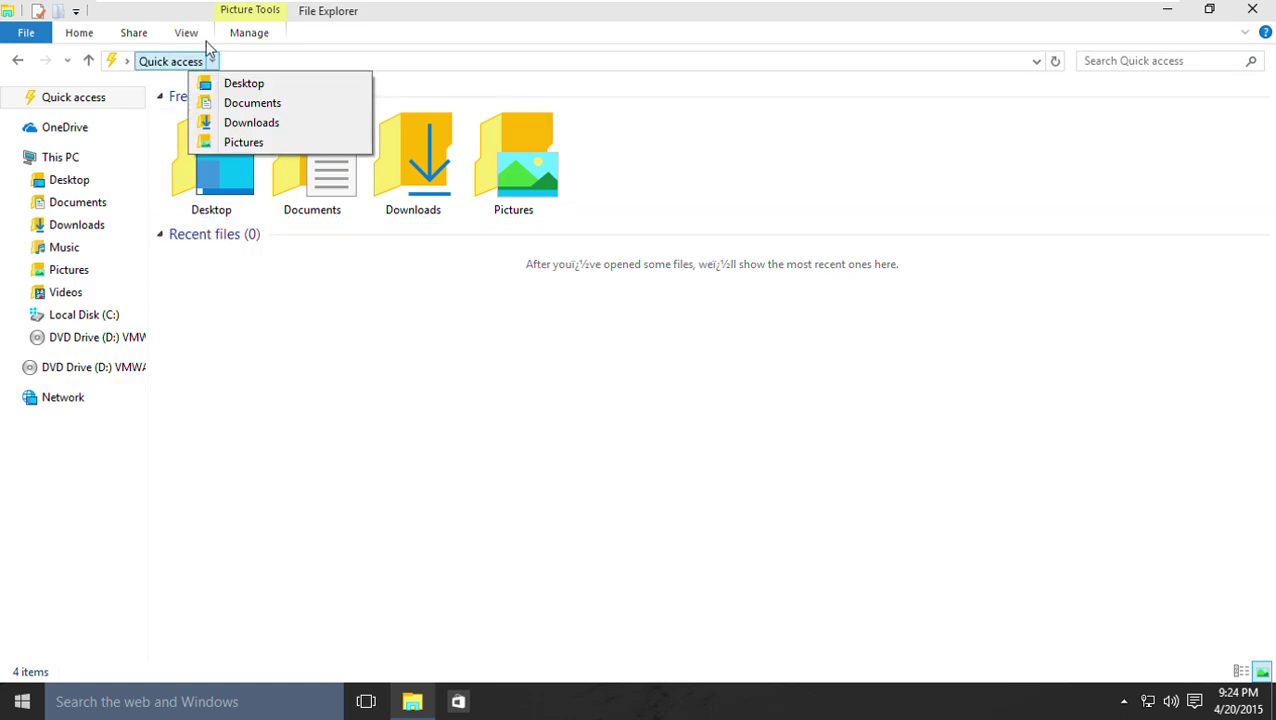
{"action": "left_click", "coordinate": [204, 42]}
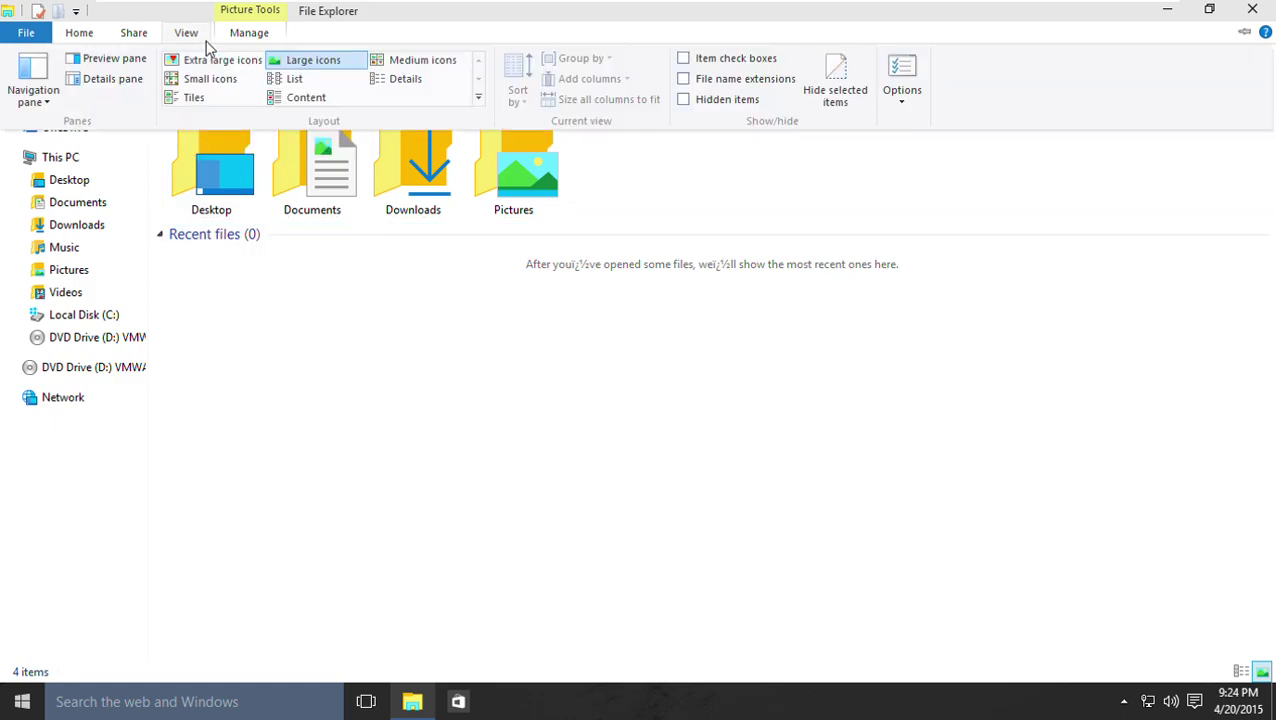
{"action": "left_click", "coordinate": [205, 97]}
Open Pictures > Update Silvertronic Kit 1.5 > 03. Resources > Logos > Windows > 05. Eras > Cycles and select the 2EX image
{"action": "left_click", "coordinate": [123, 279]}
{"action": "double_click", "coordinate": [254, 137]}
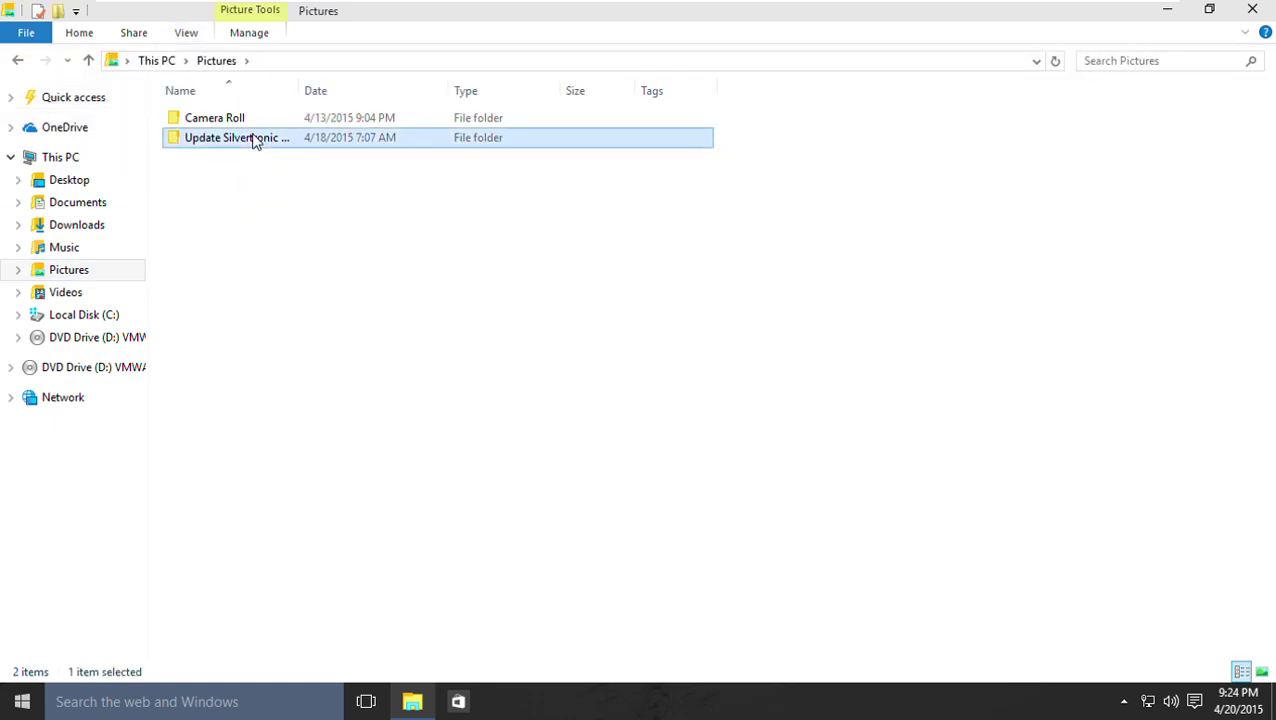
{"action": "double_click", "coordinate": [256, 160]}
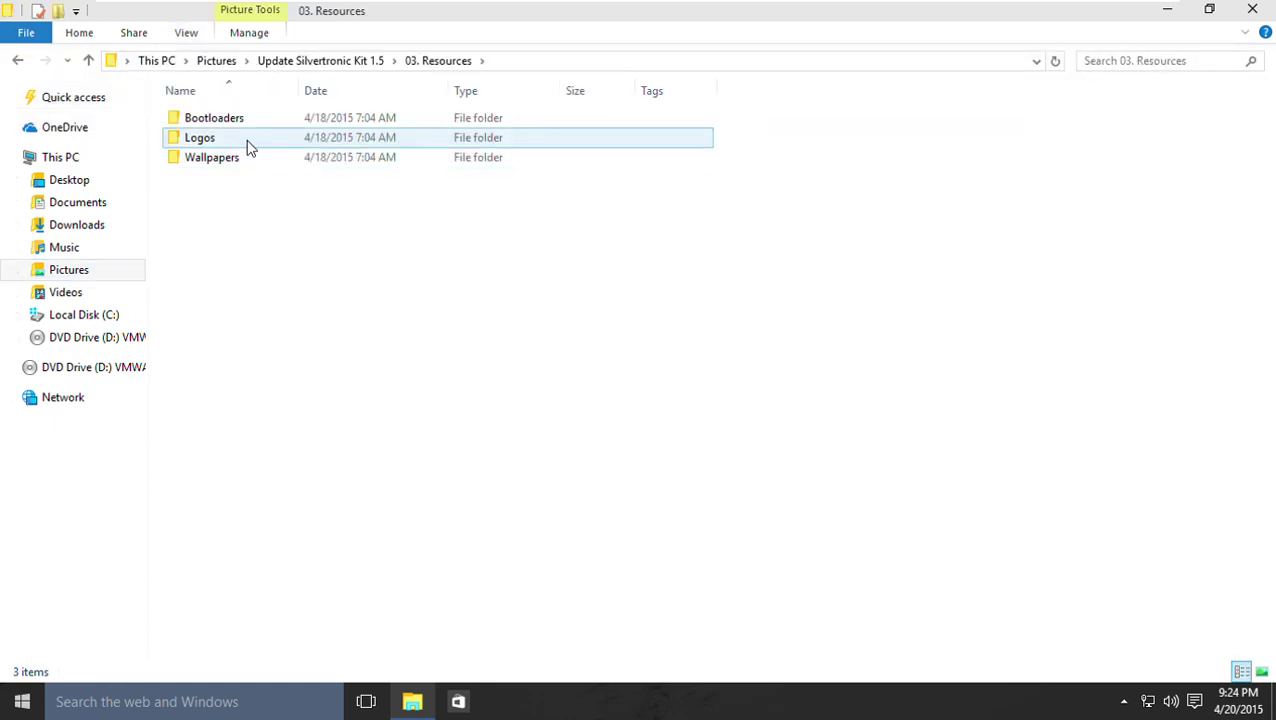
{"action": "double_click", "coordinate": [248, 147]}
{"action": "double_click", "coordinate": [244, 141]}
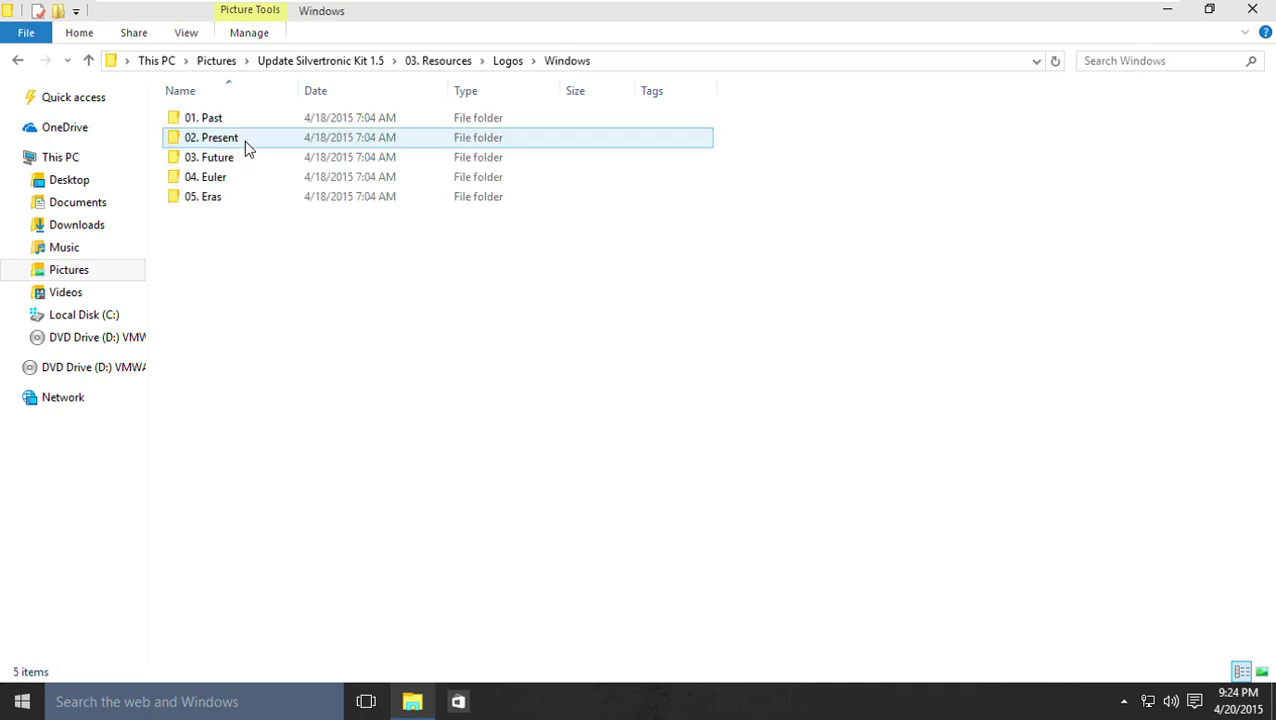
{"action": "double_click", "coordinate": [250, 197]}
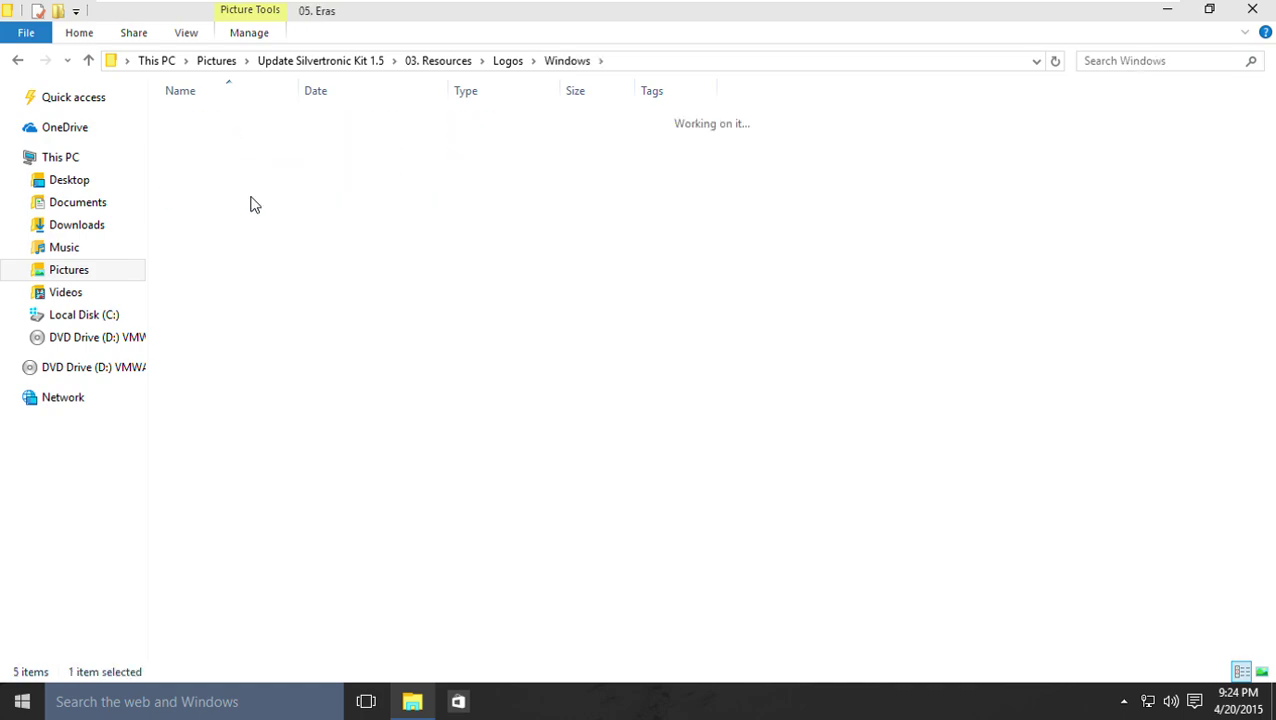
{"action": "double_click", "coordinate": [229, 142]}
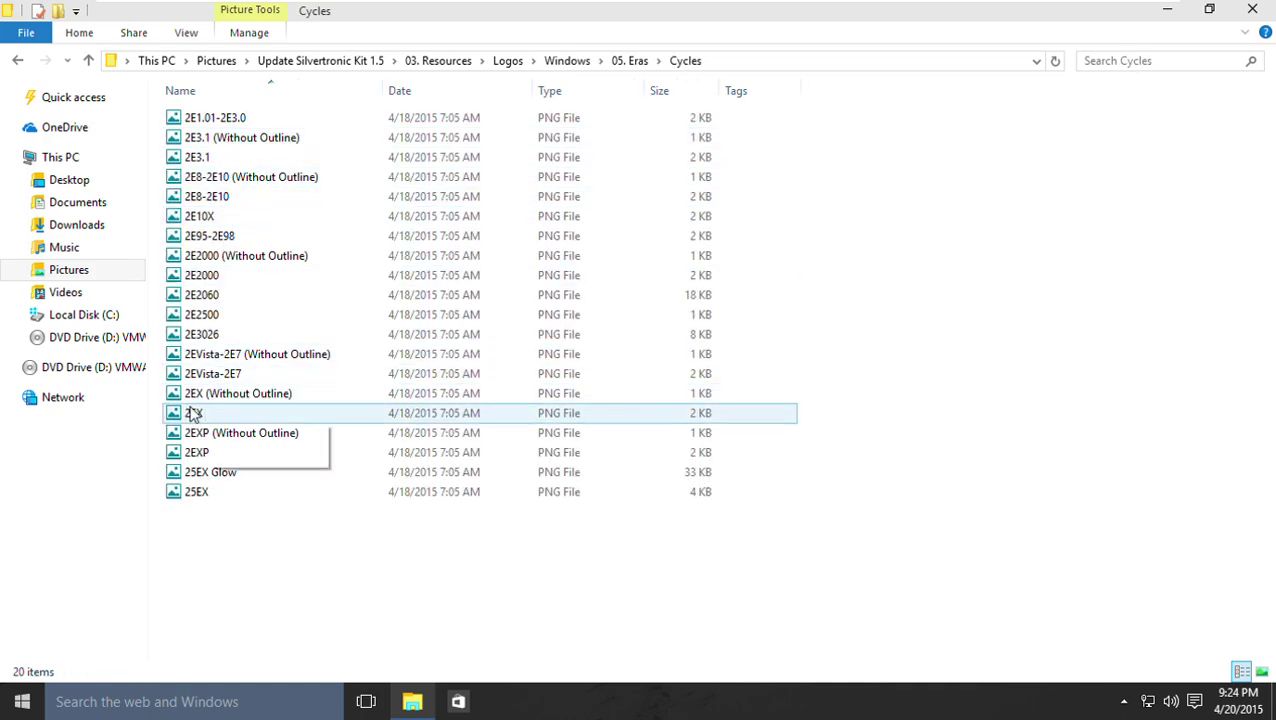
{"action": "left_click", "coordinate": [228, 413]}
{"action": "left_click_drag", "start_coordinate": [228, 413], "coordinate": [367, 578]}
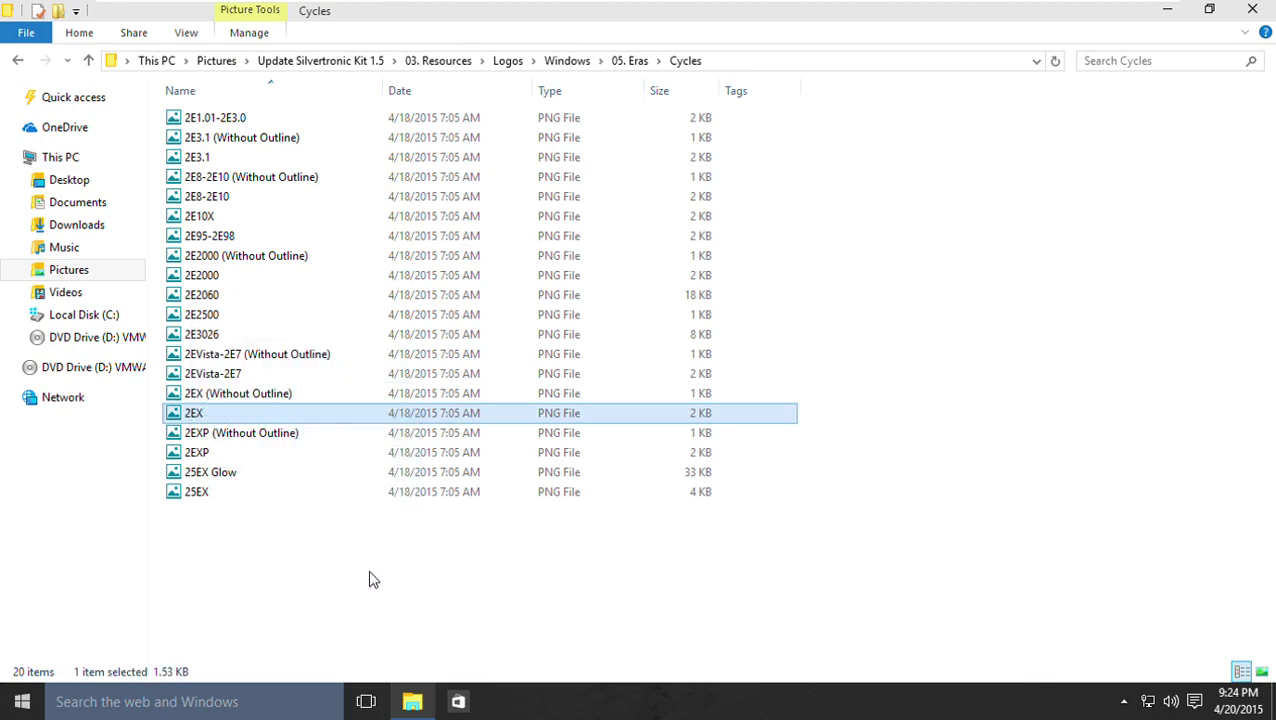
Go back to the Windows logos, open 03. Future, and point out the Windows 20 and Windows 100.00 (Post-June 2021 Potential) files
{"action": "left_click", "coordinate": [558, 70]}
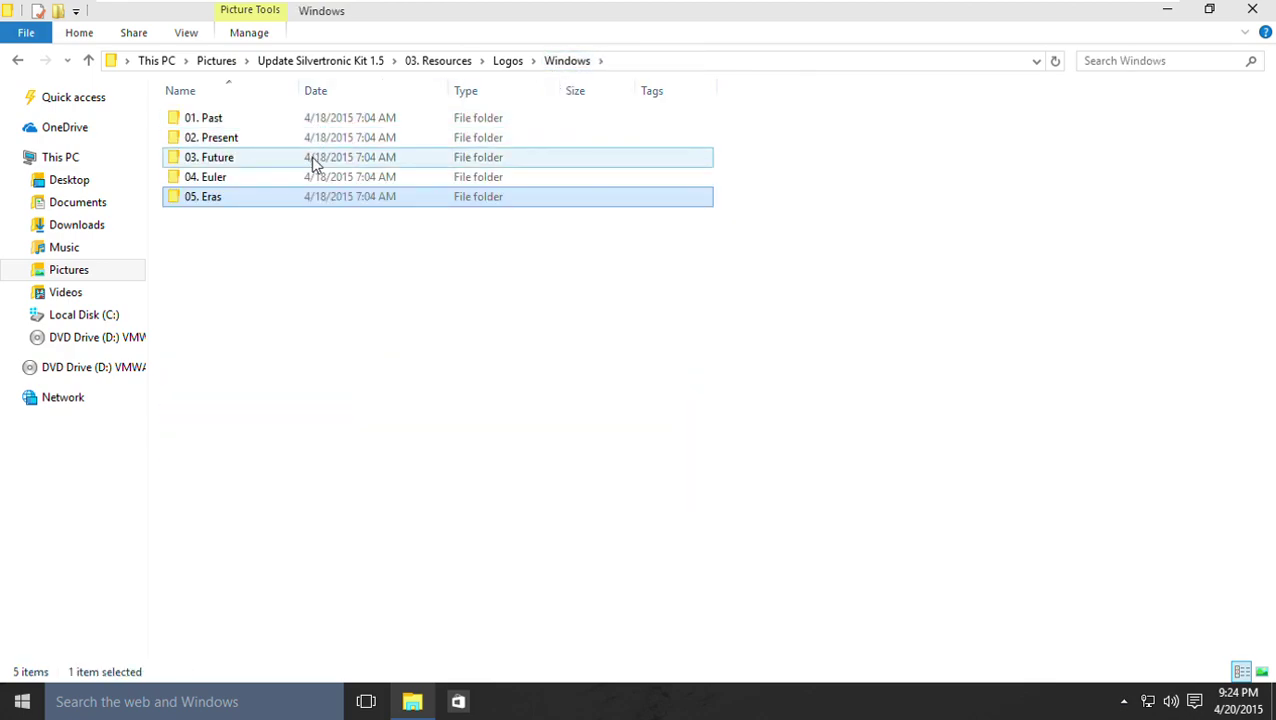
{"action": "double_click", "coordinate": [314, 161]}
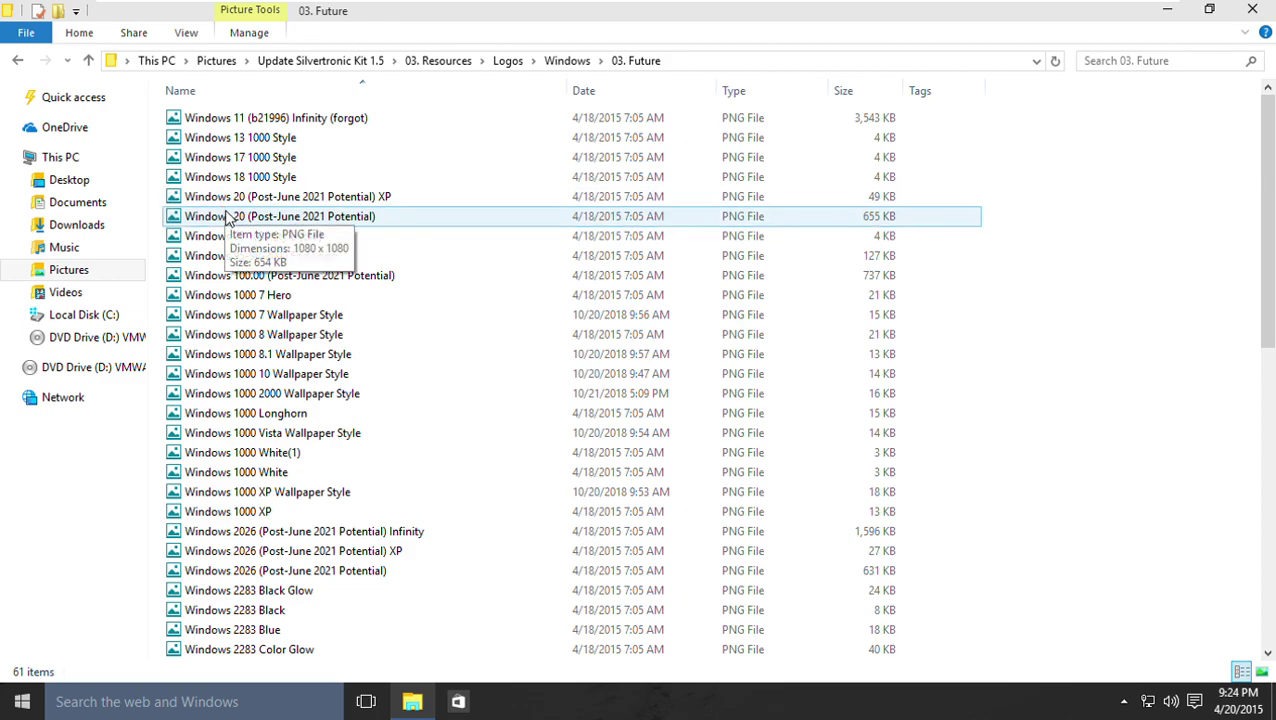
{"action": "left_click_drag", "start_coordinate": [196, 216], "coordinate": [1085, 279]}
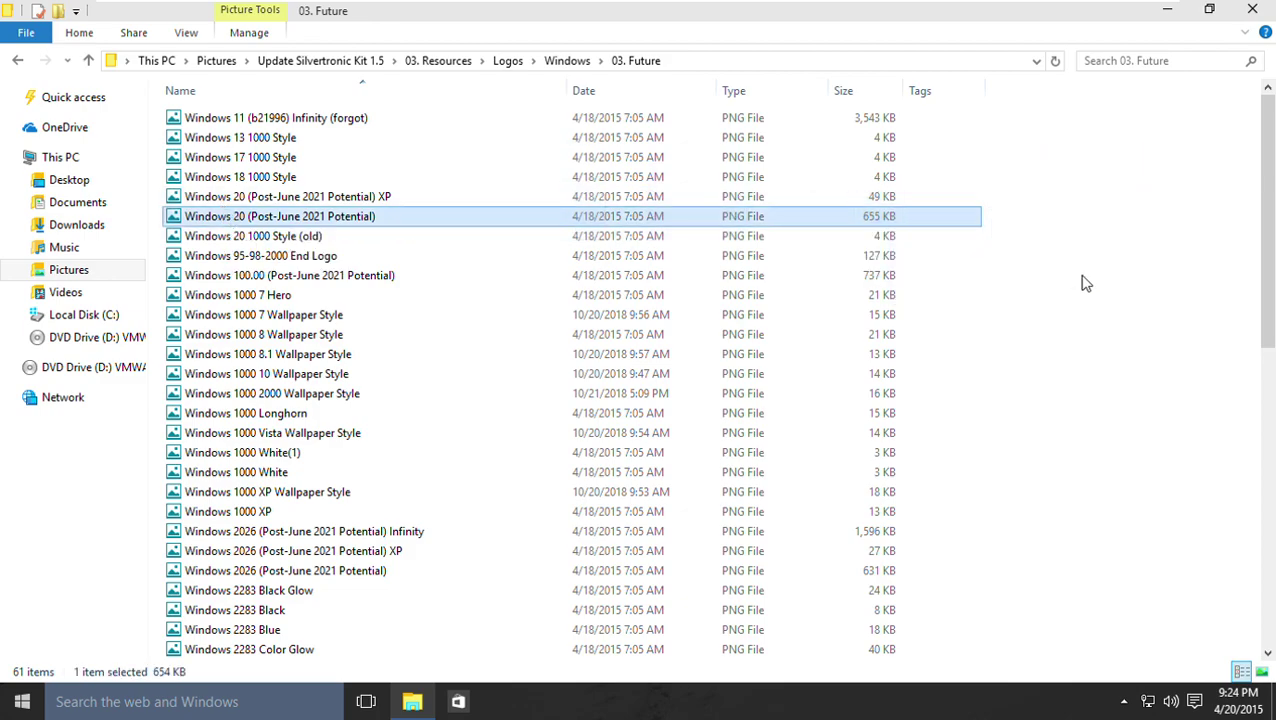
{"action": "left_click_drag", "start_coordinate": [250, 280], "coordinate": [1153, 322]}
{"action": "left_click", "coordinate": [1153, 322]}
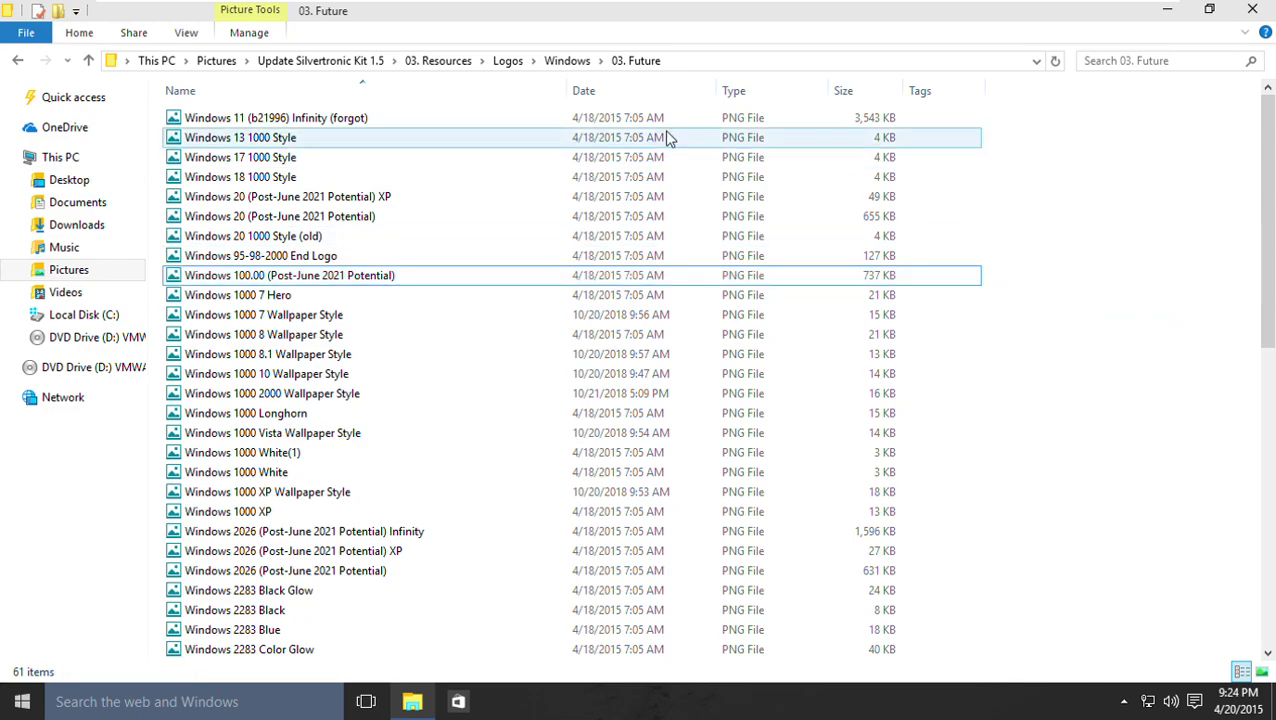
Go back up through Update Silvertronic Kit 1.5 to Pictures and close File Explorer
{"action": "left_click", "coordinate": [321, 62]}
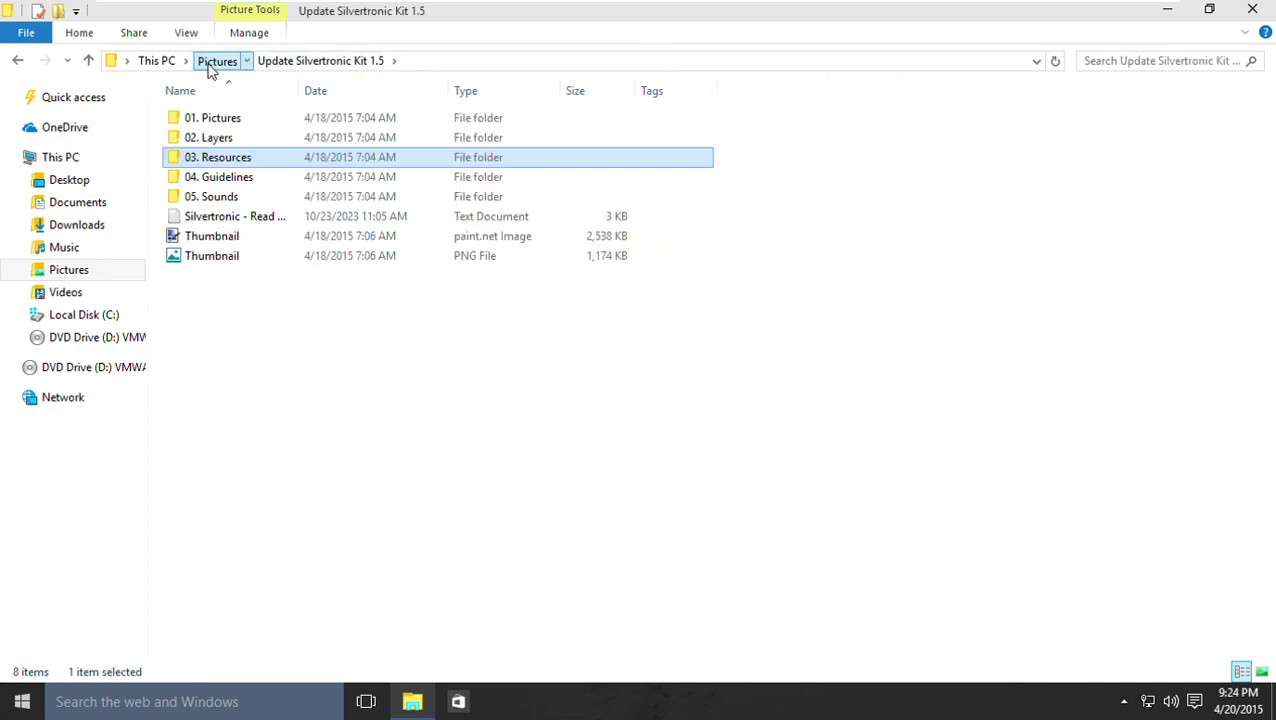
{"action": "left_click", "coordinate": [215, 62]}
{"action": "left_click", "coordinate": [1252, 9]}
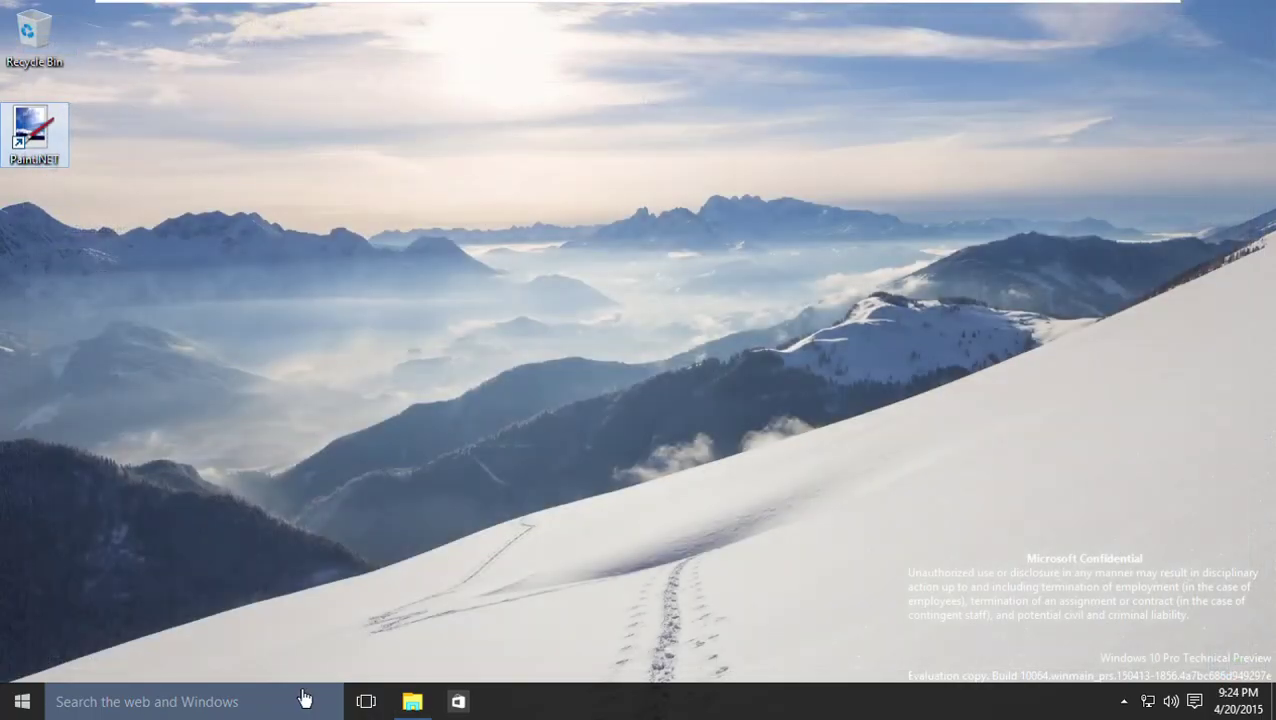
Launch paint.net from the desktop and close the blank untitled image
{"action": "double_click", "coordinate": [59, 160]}
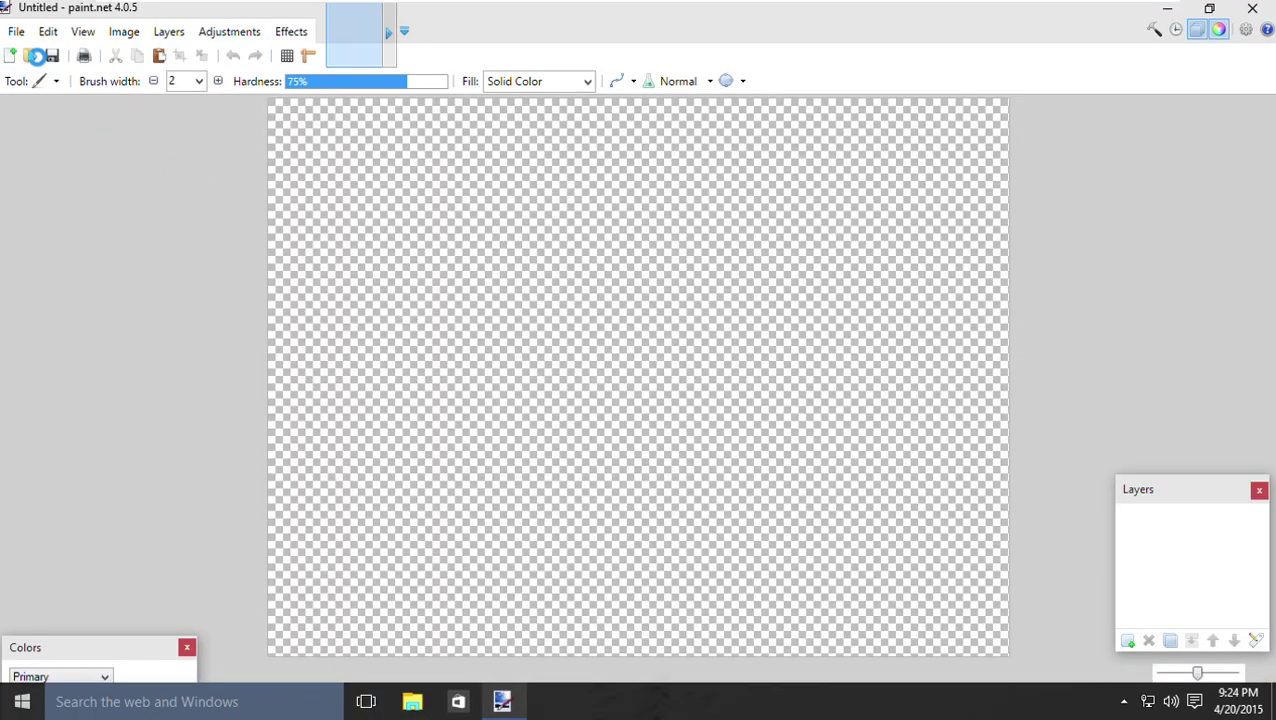
{"action": "left_click", "coordinate": [16, 31]}
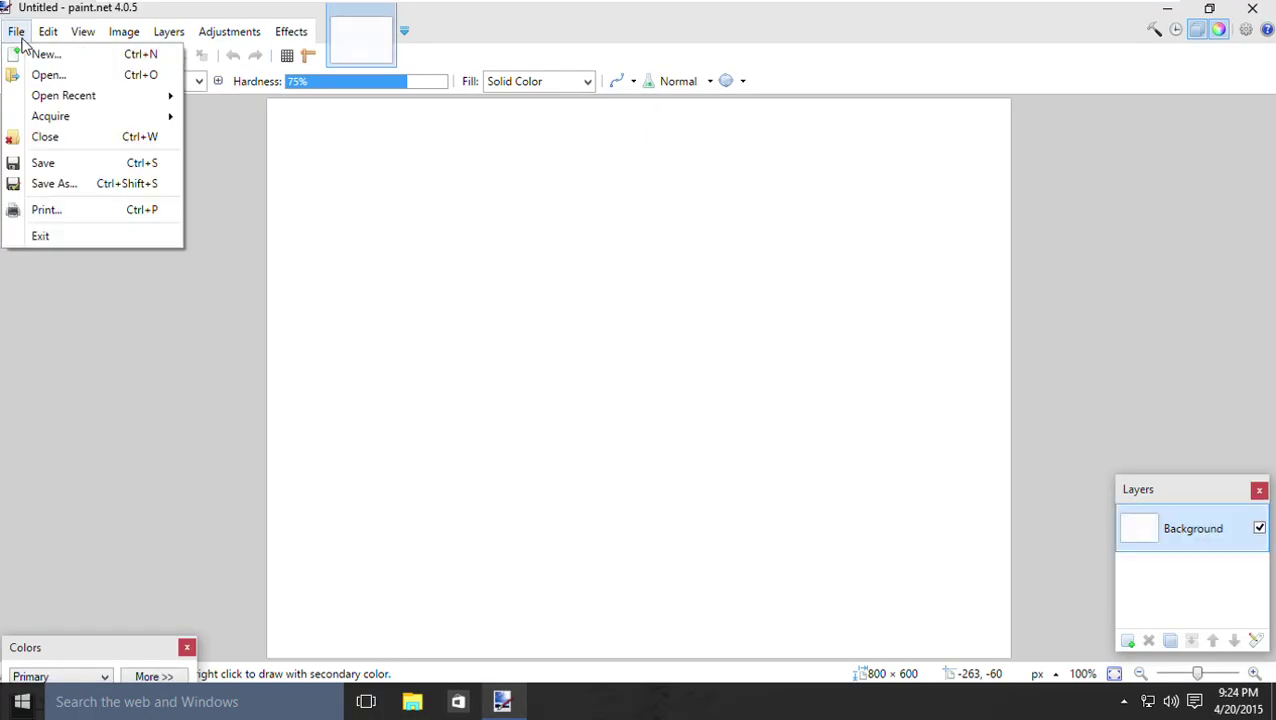
{"action": "left_click", "coordinate": [395, 22]}
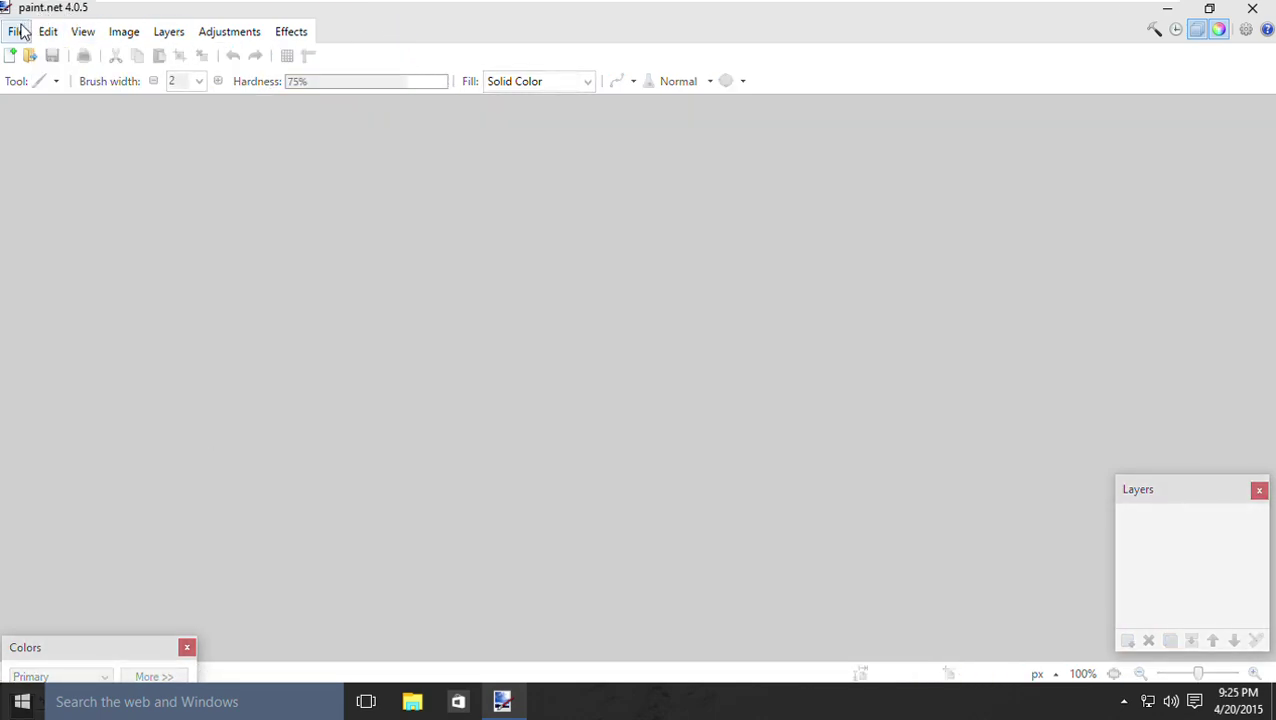
{"action": "left_click", "coordinate": [16, 31]}
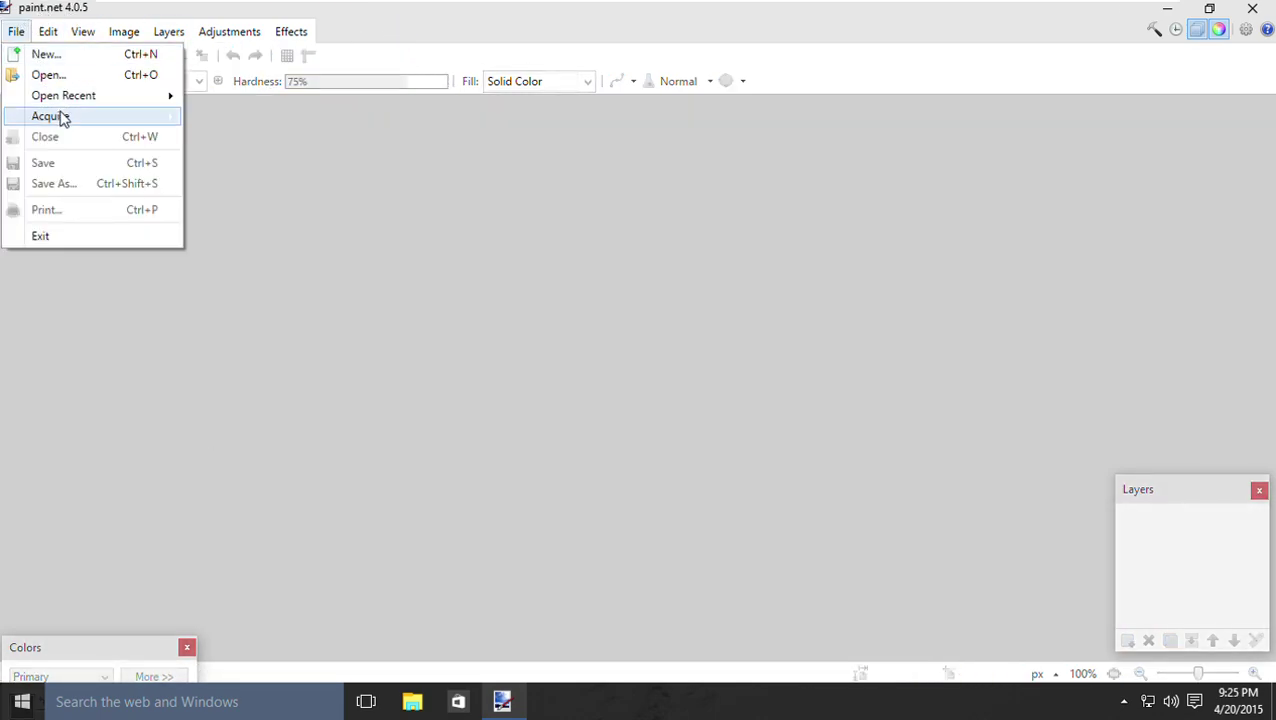
{"action": "left_click", "coordinate": [440, 215]}
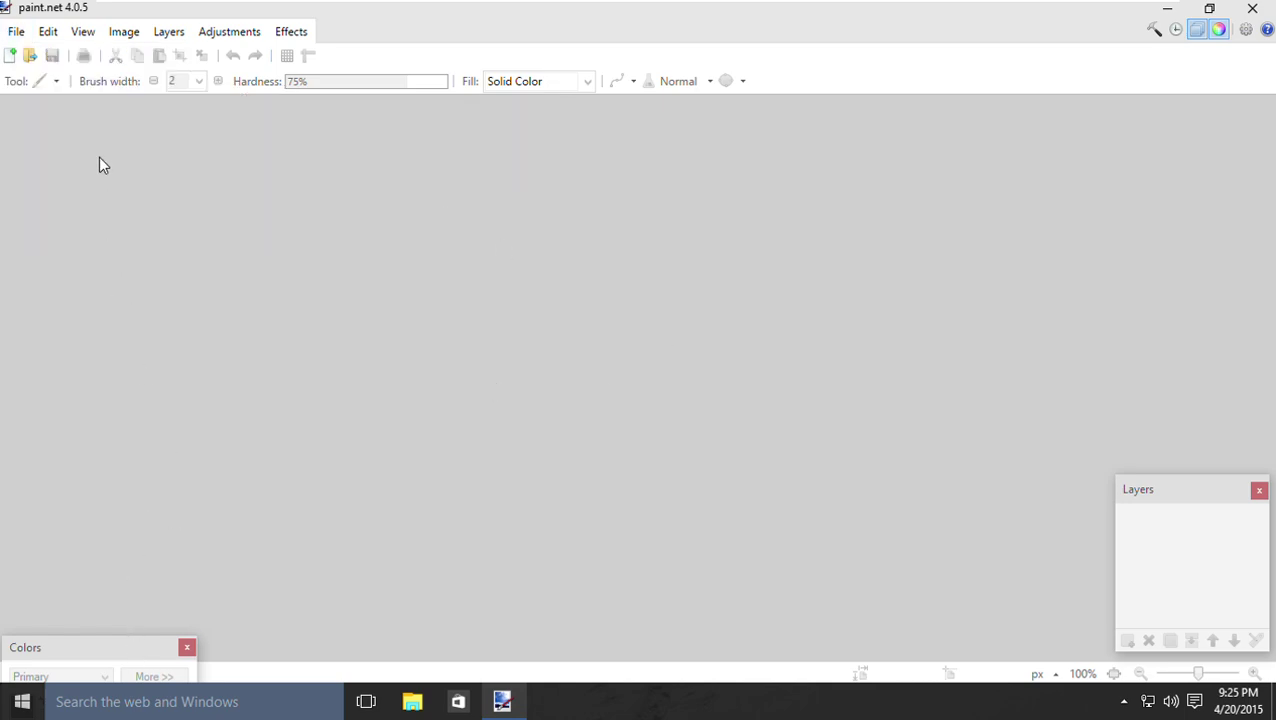
Create a new image 1024 pixels wide and 175 pixels high
{"action": "left_click", "coordinate": [16, 31]}
{"action": "left_click", "coordinate": [22, 53]}
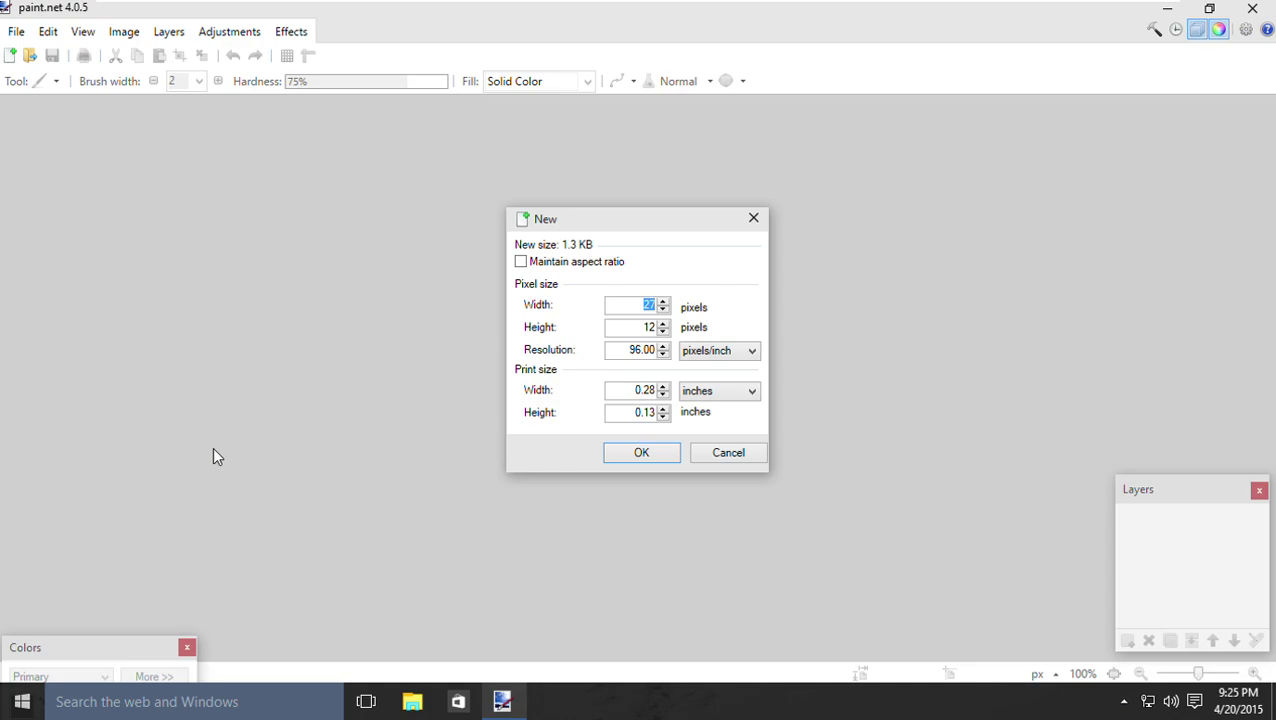
{"action": "type", "text": "1024"}
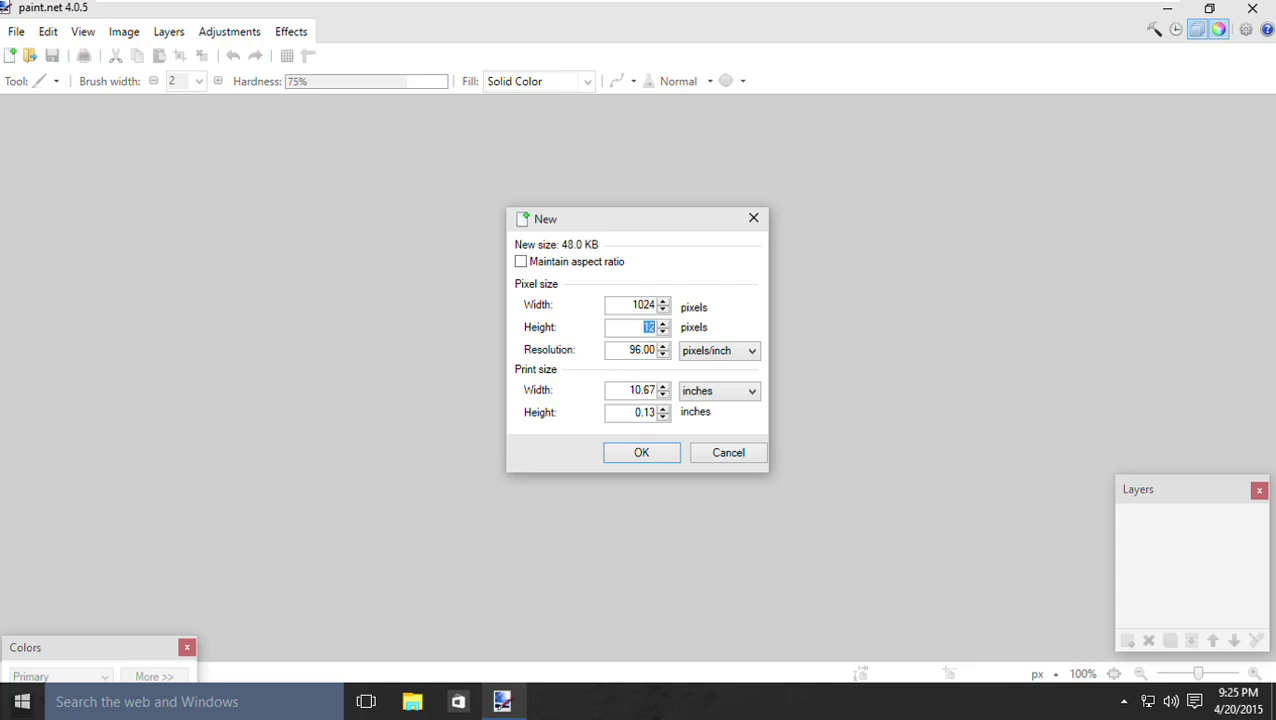
{"action": "type", "text": "175"}
{"action": "key", "text": "Return"}
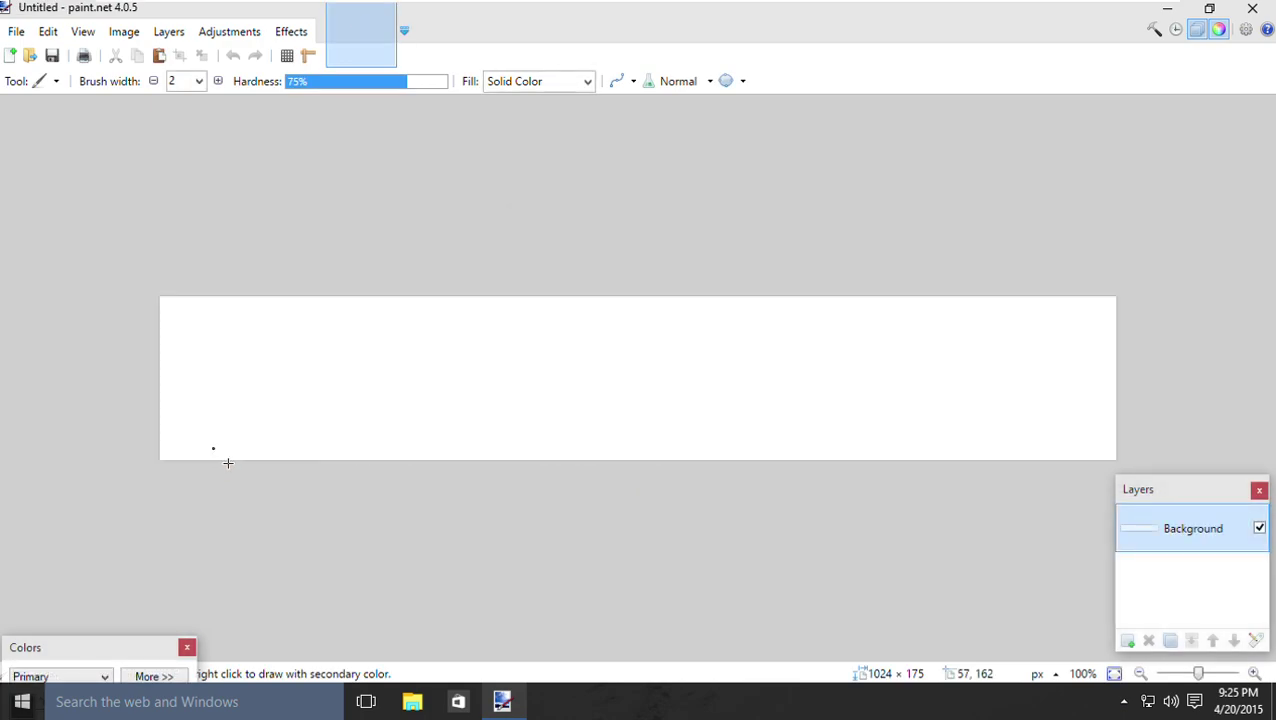
Select the whole white canvas with Move Selected Pixels and erase it to leave a transparent background
{"action": "left_click", "coordinate": [42, 82]}
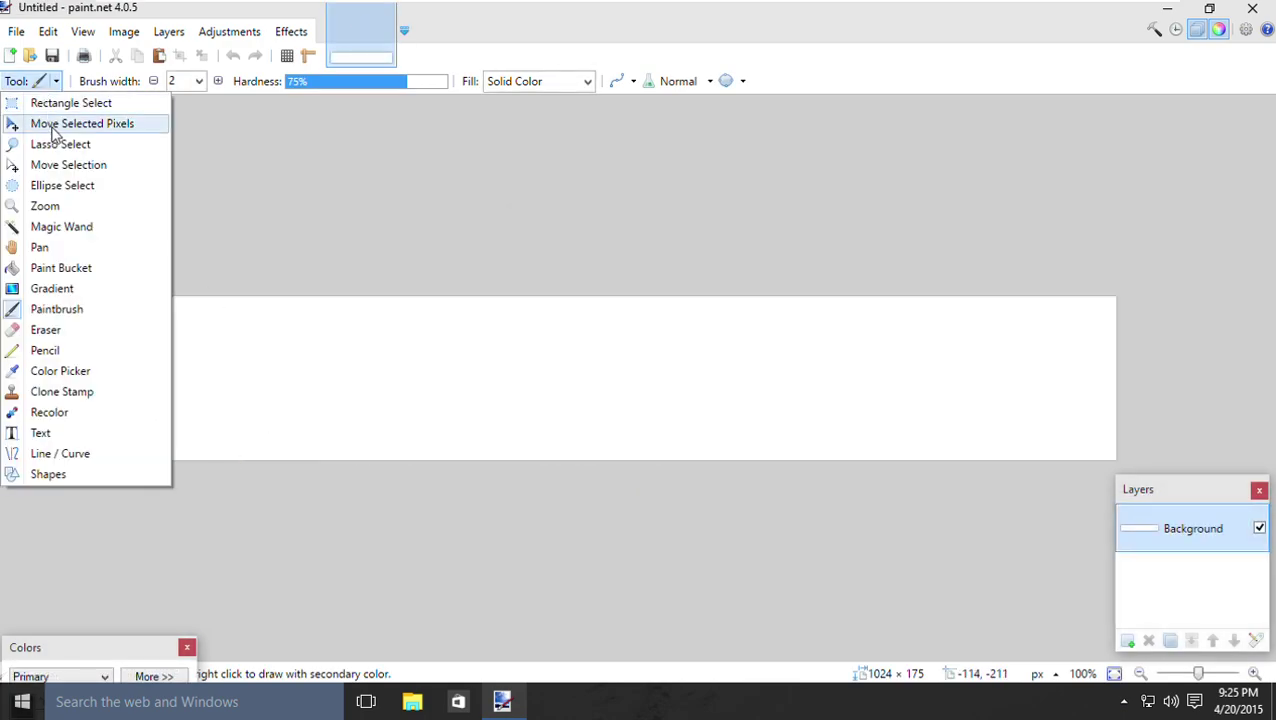
{"action": "left_click", "coordinate": [55, 126]}
{"action": "left_click", "coordinate": [364, 345]}
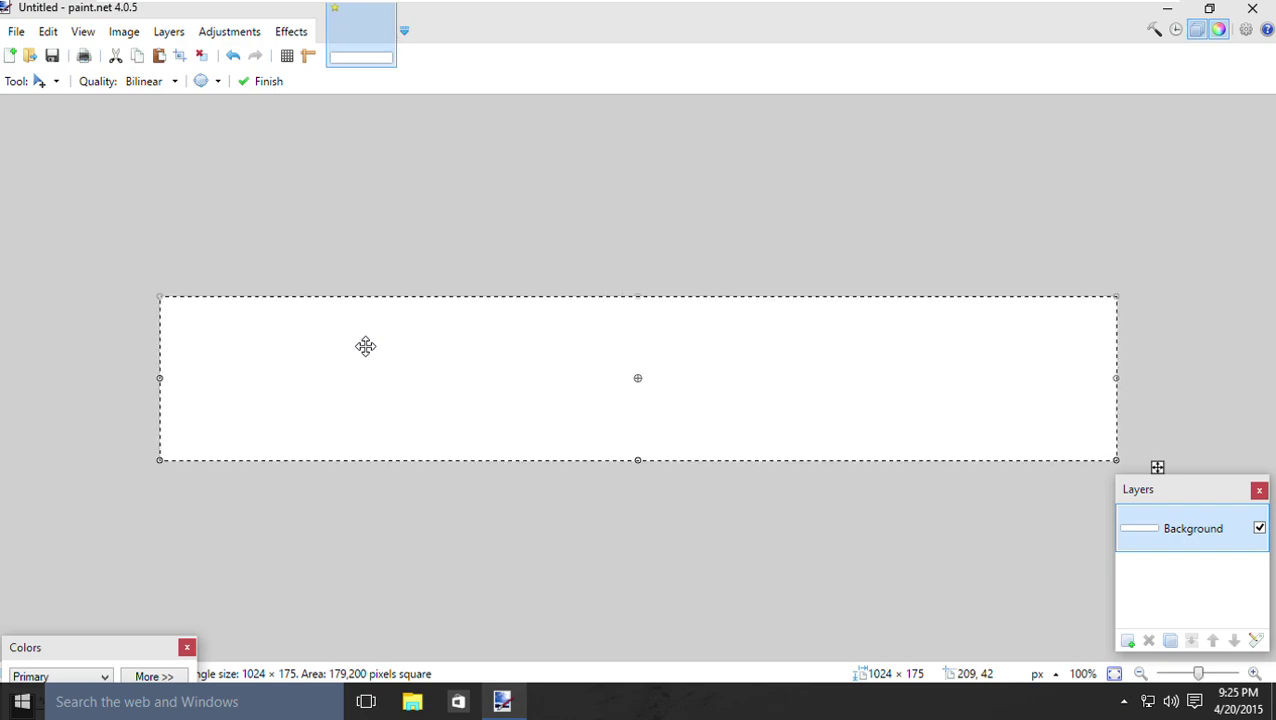
{"action": "key", "text": "Delete"}
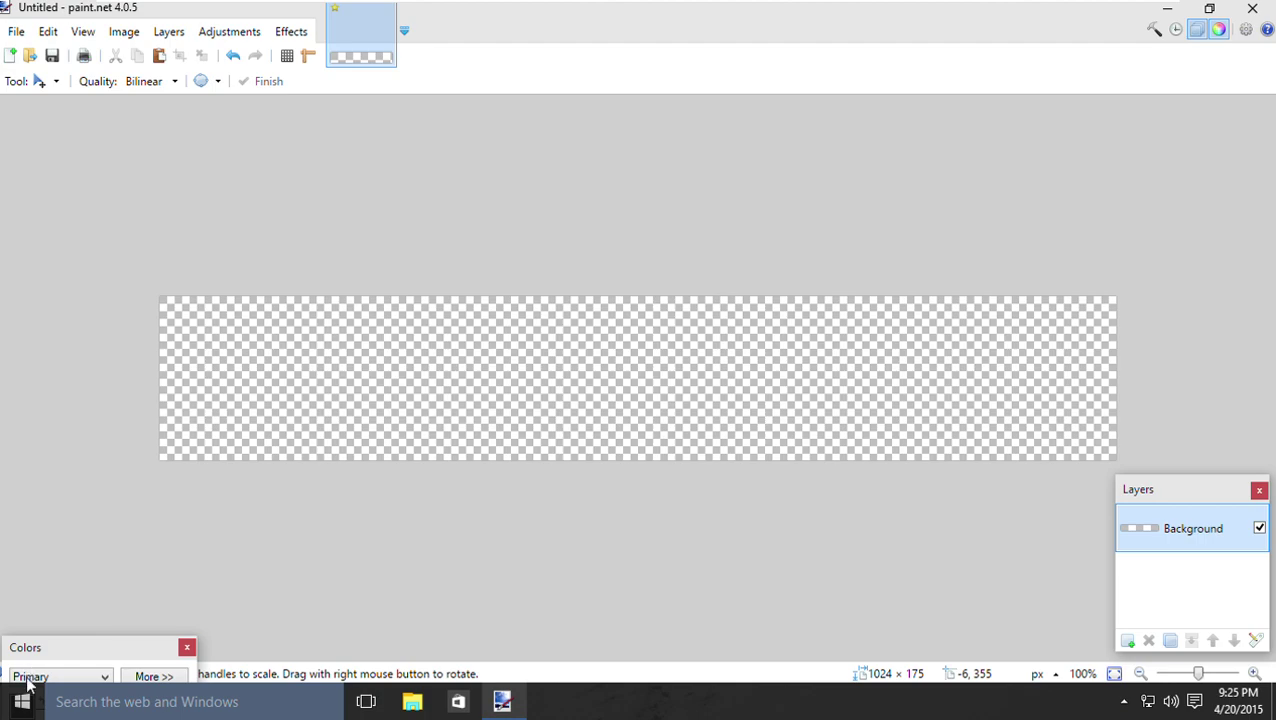
Move the Colors window up into full view, and toggle the History, Tools and Colors windows, leaving only Colors and Layers shown
{"action": "left_click_drag", "start_coordinate": [79, 656], "coordinate": [88, 442]}
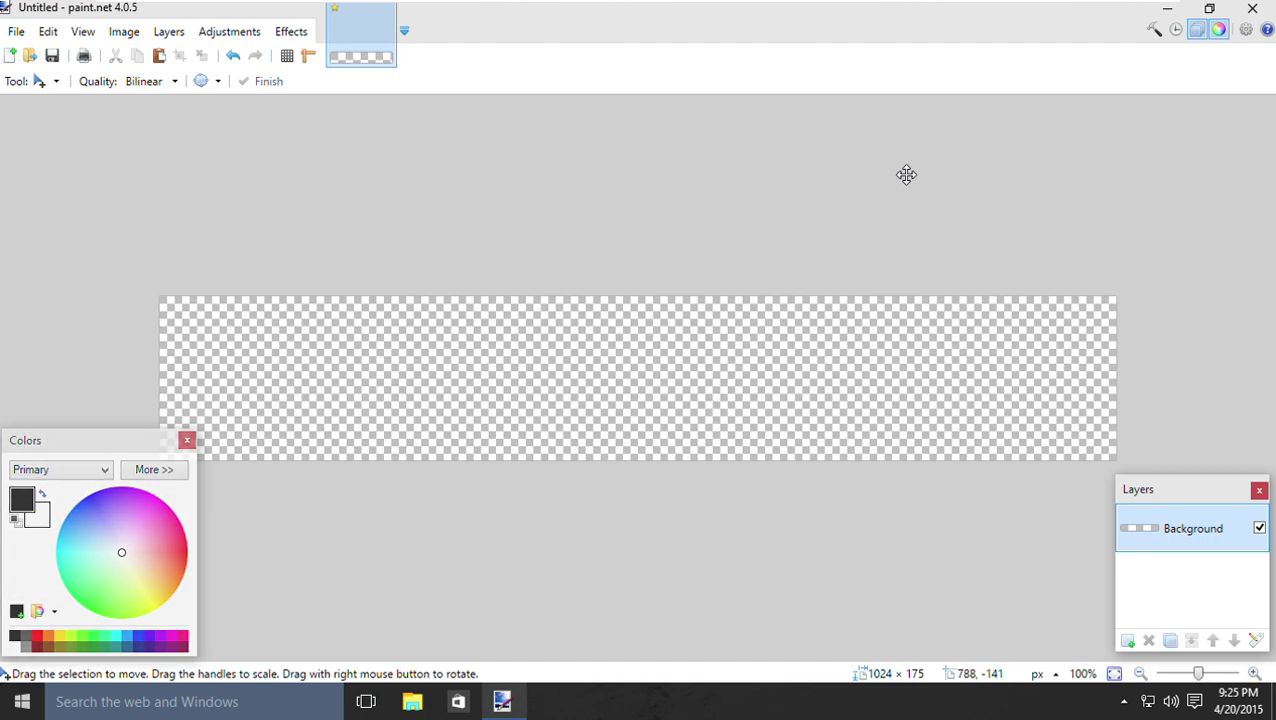
{"action": "left_click", "coordinate": [1175, 30]}
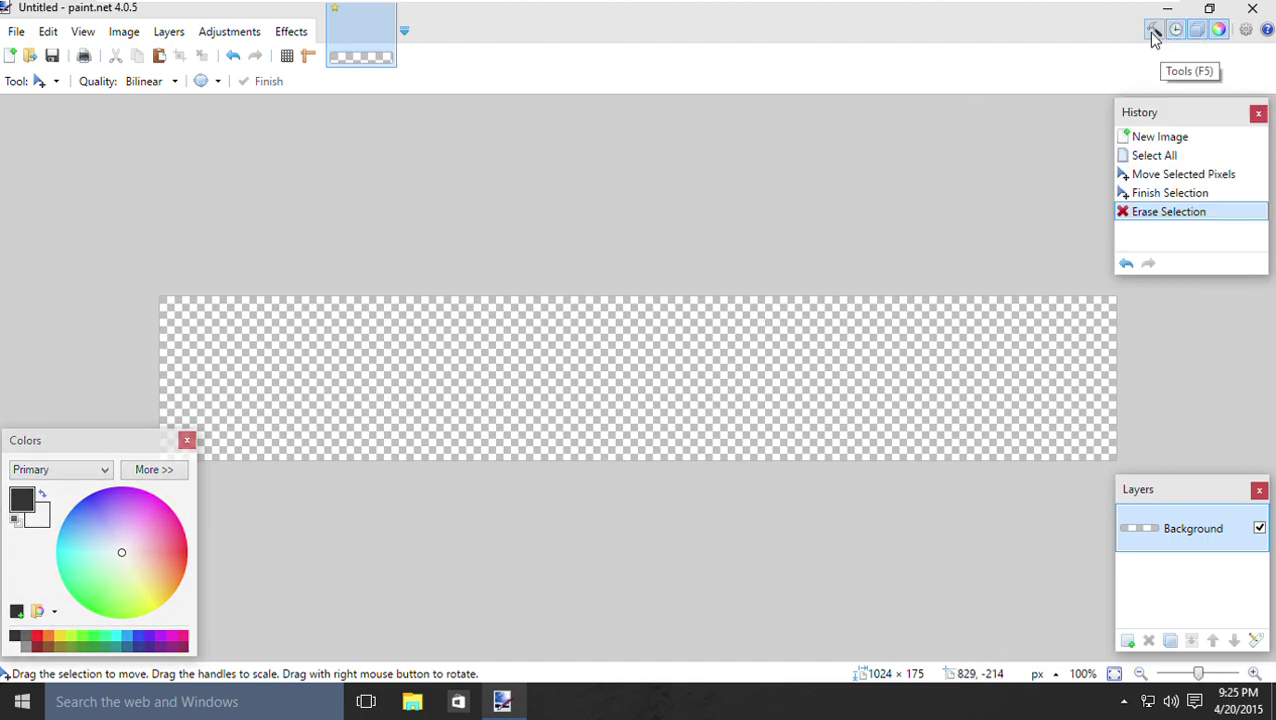
{"action": "left_click", "coordinate": [1156, 31]}
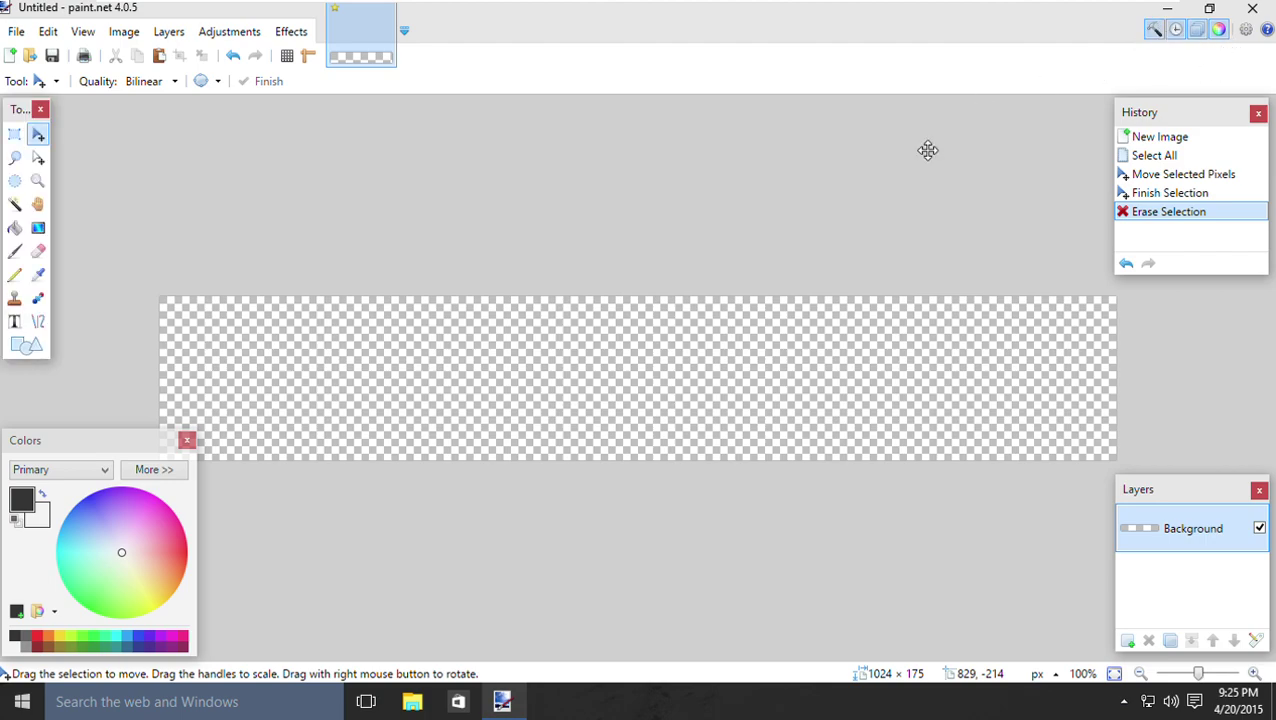
{"action": "left_click", "coordinate": [1154, 31]}
{"action": "left_click", "coordinate": [1176, 33]}
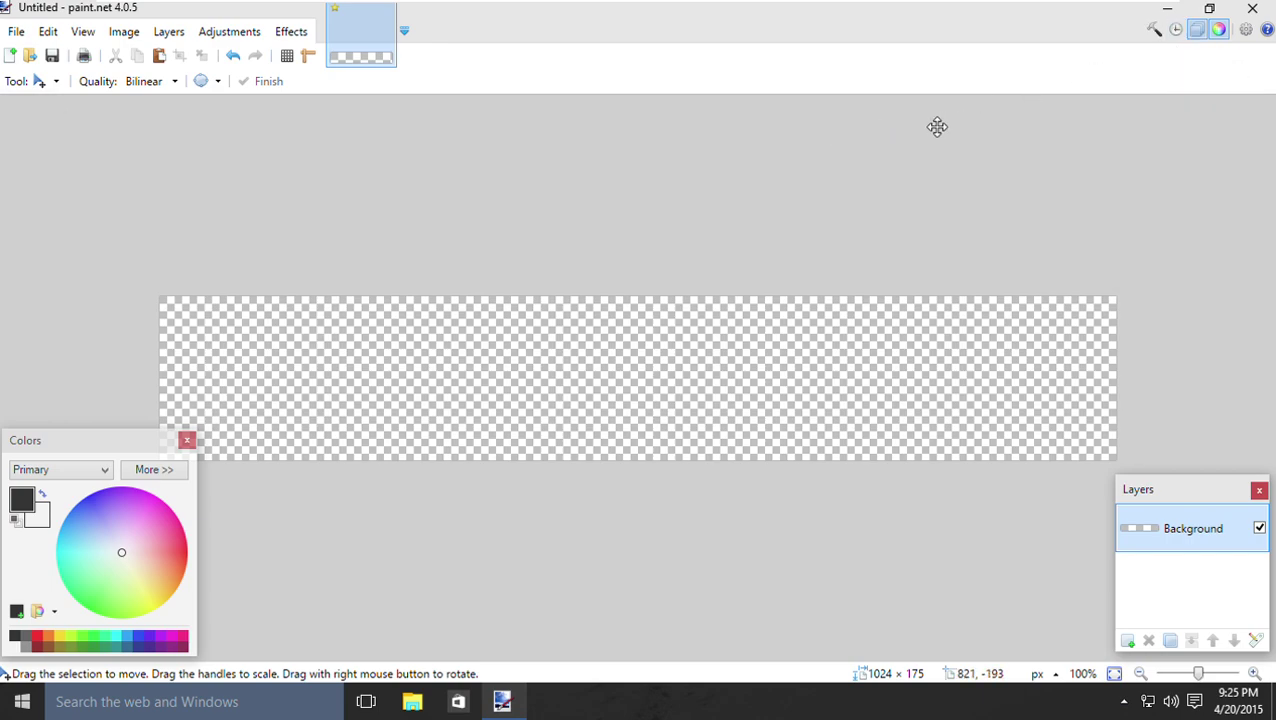
{"action": "mouse_move", "coordinate": [117, 440]}
{"action": "left_mouse_down"}
{"action": "mouse_move", "coordinate": [122, 532]}
{"action": "mouse_move", "coordinate": [122, 450]}
{"action": "left_mouse_up"}
{"action": "key", "text": "F8"}
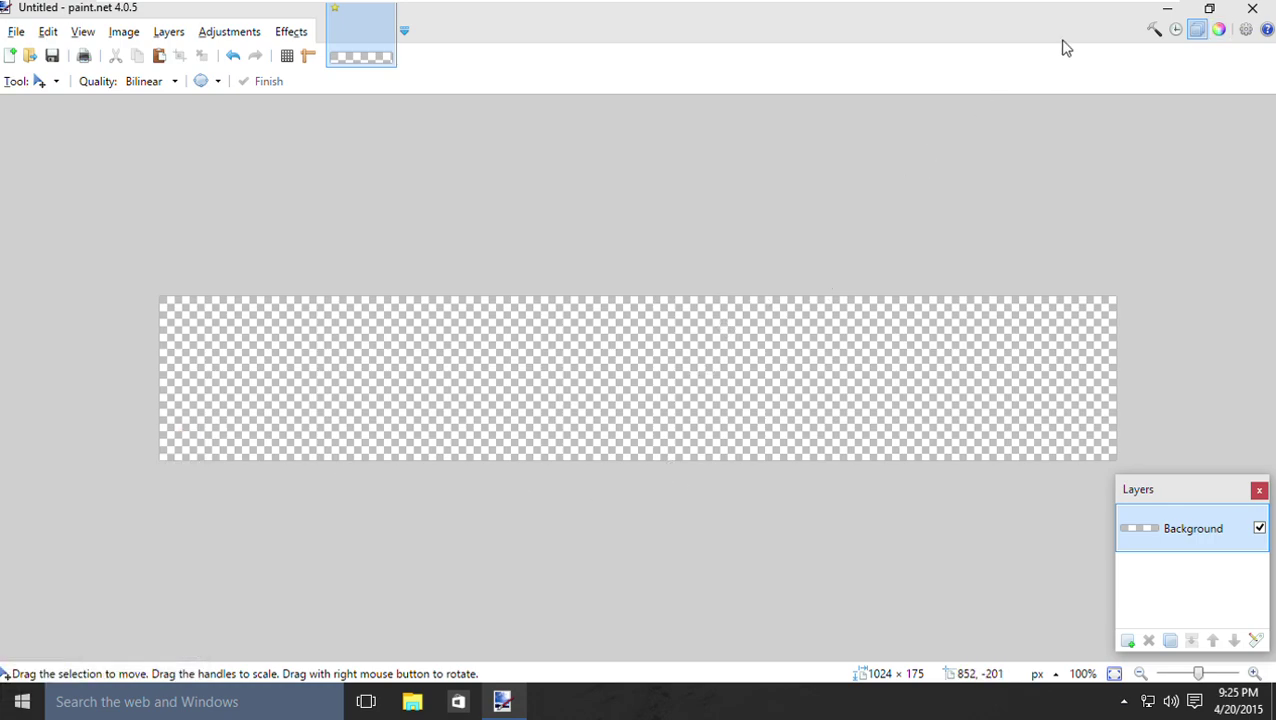
{"action": "left_click", "coordinate": [1218, 29]}
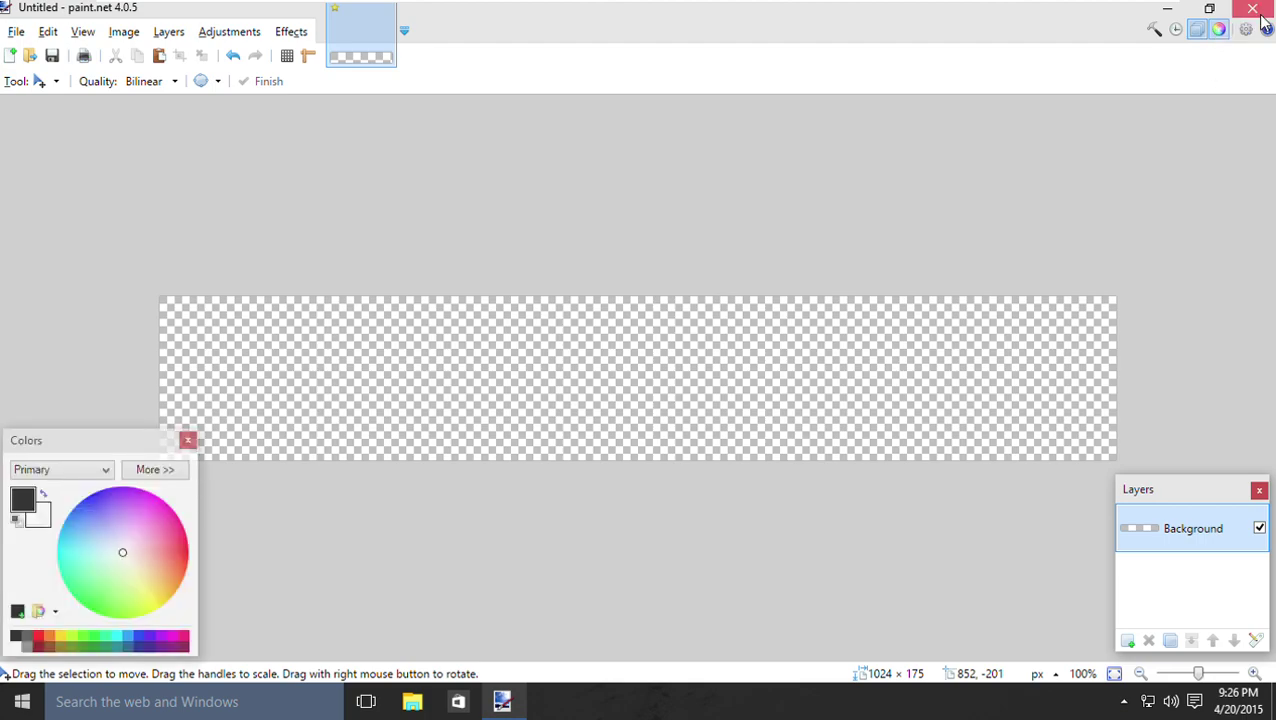
Close paint.net and discard the untitled image without saving it
{"action": "left_click", "coordinate": [1252, 8]}
{"action": "left_click", "coordinate": [609, 407]}
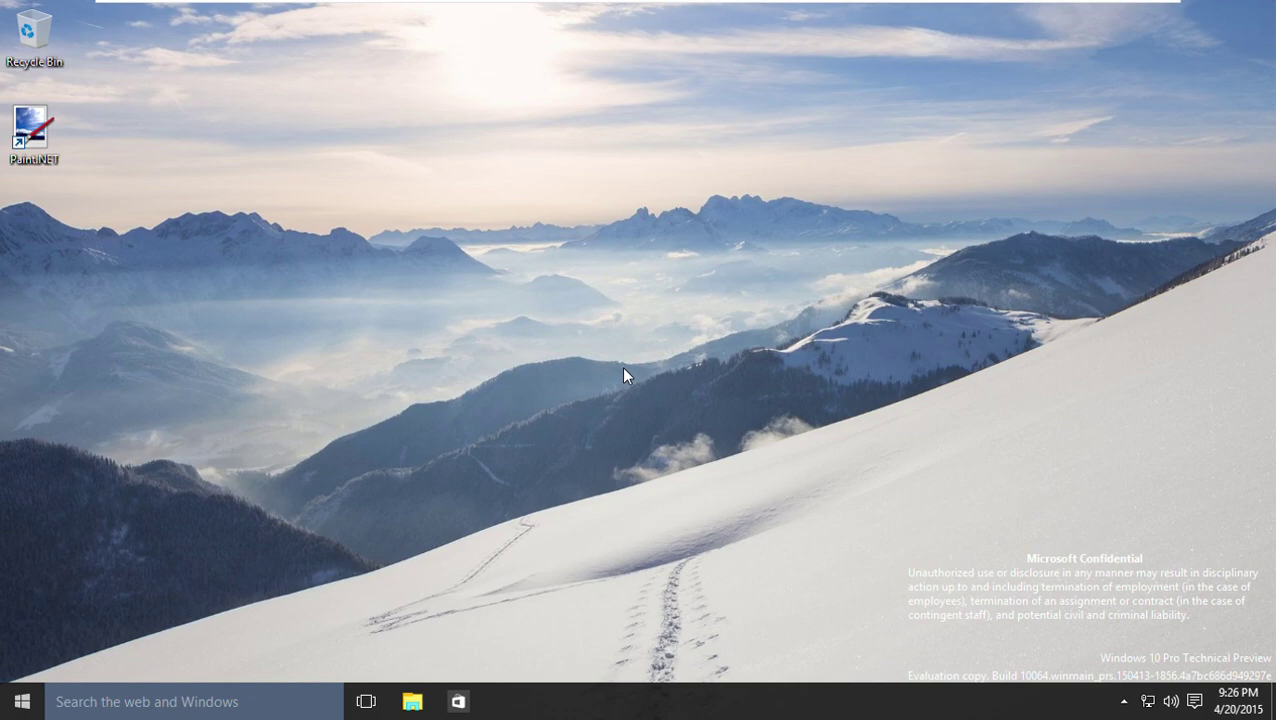
Bring up the Shut Down Windows dialog from the desktop and choose Sleep as the action
{"action": "key", "text": "p"}
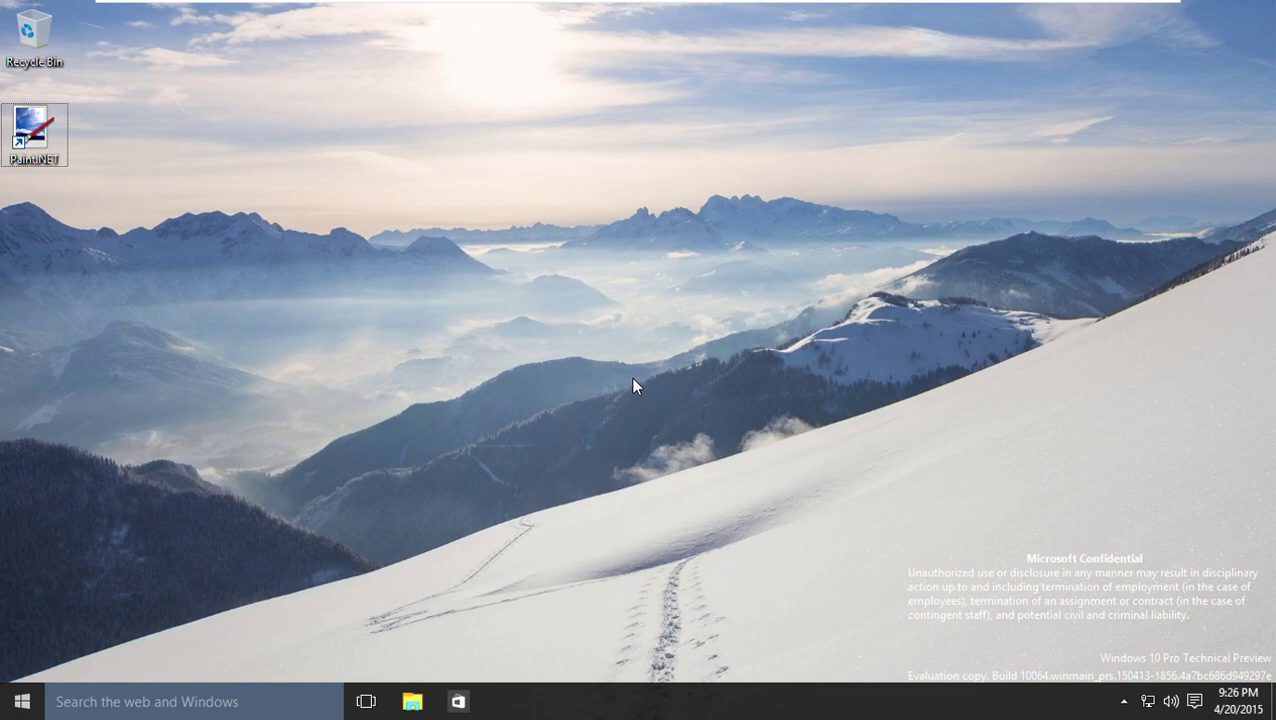
{"action": "key", "text": "alt+F4"}
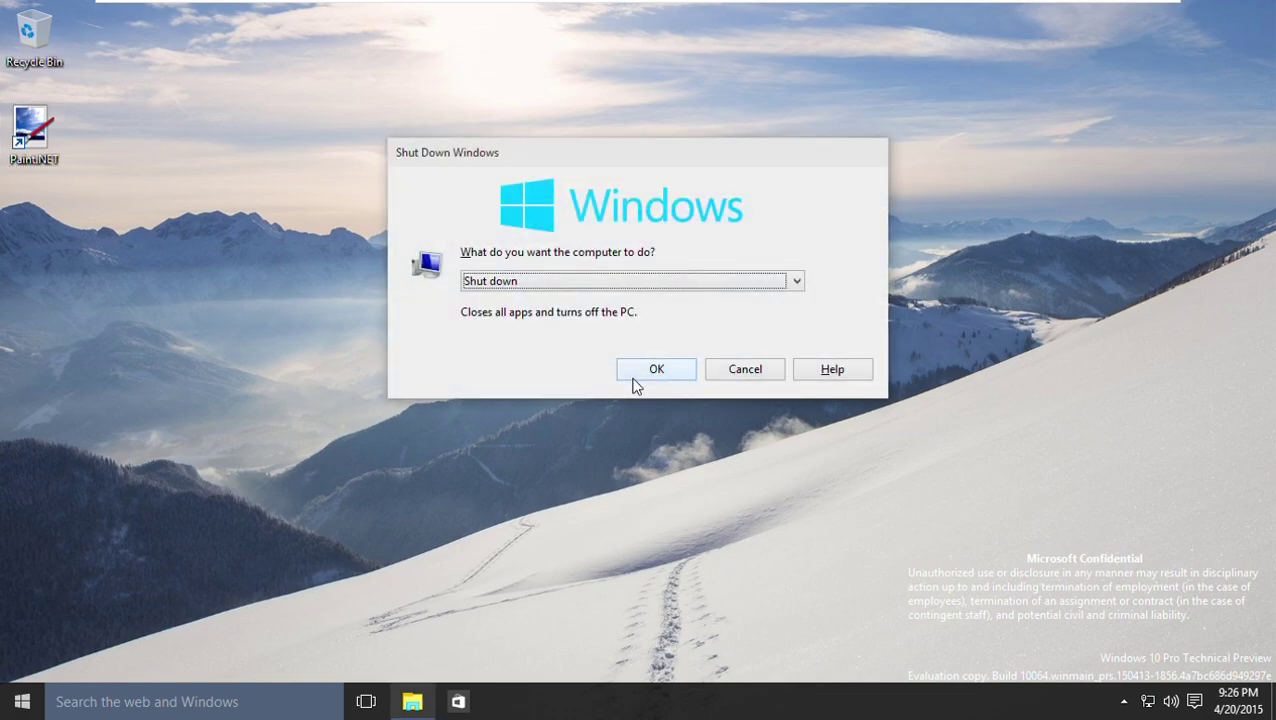
{"action": "key", "text": "Up"}
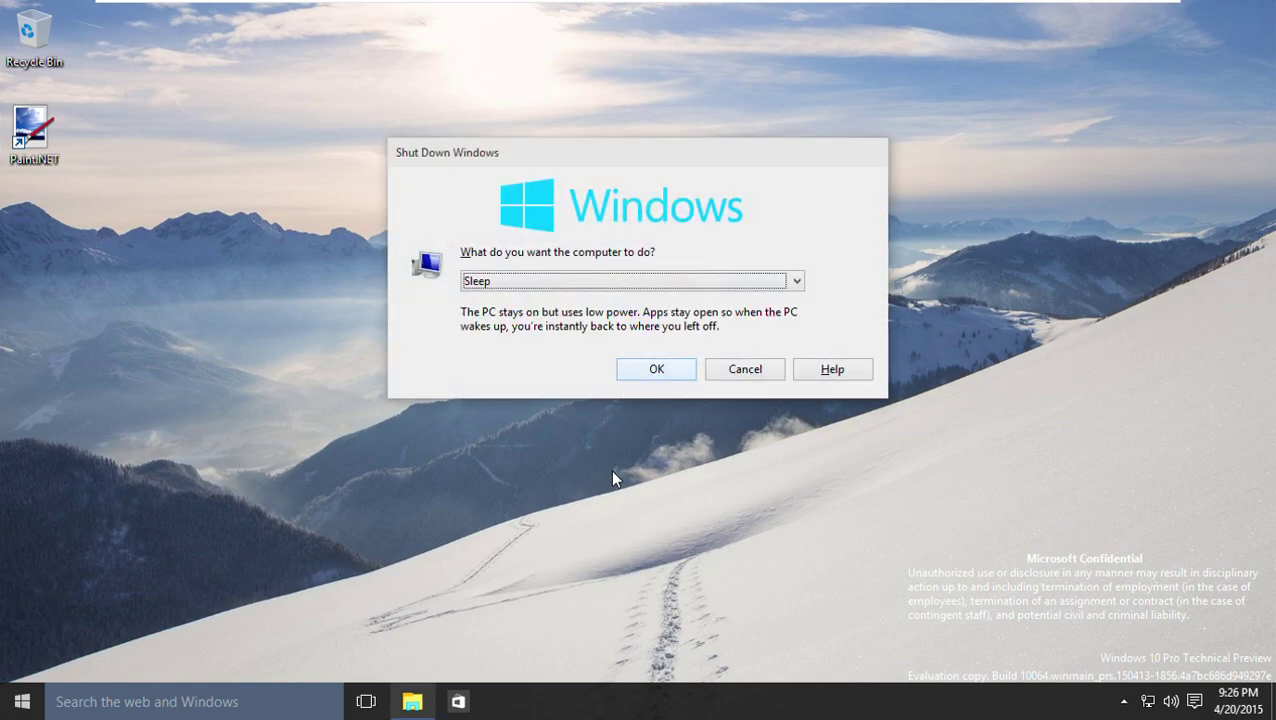